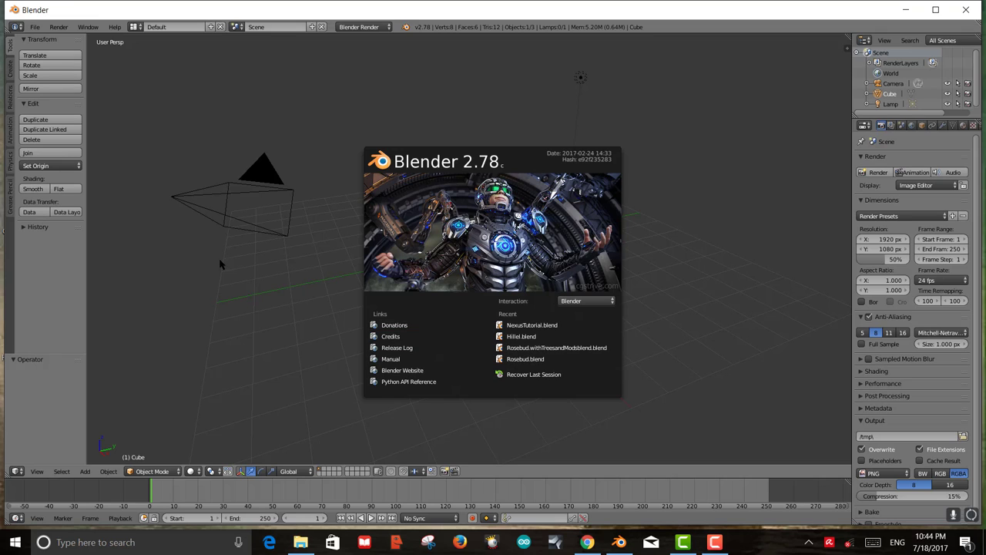
- Dismiss the splash screen and select the camera, the lamp and the cube in turn, finishing with the cube selected
left_click(183, 254)
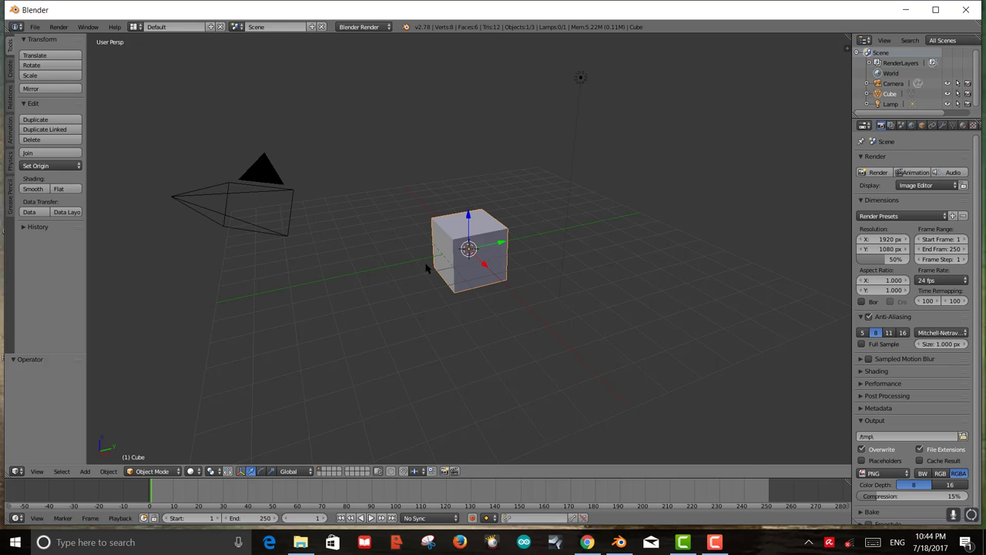
right_click(233, 199)
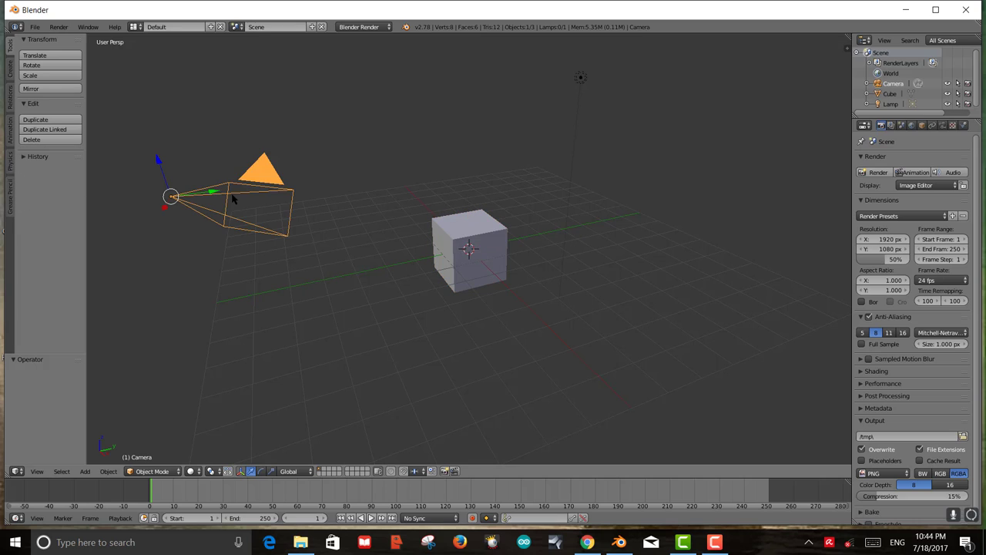
right_click(581, 80)
right_click(478, 245)
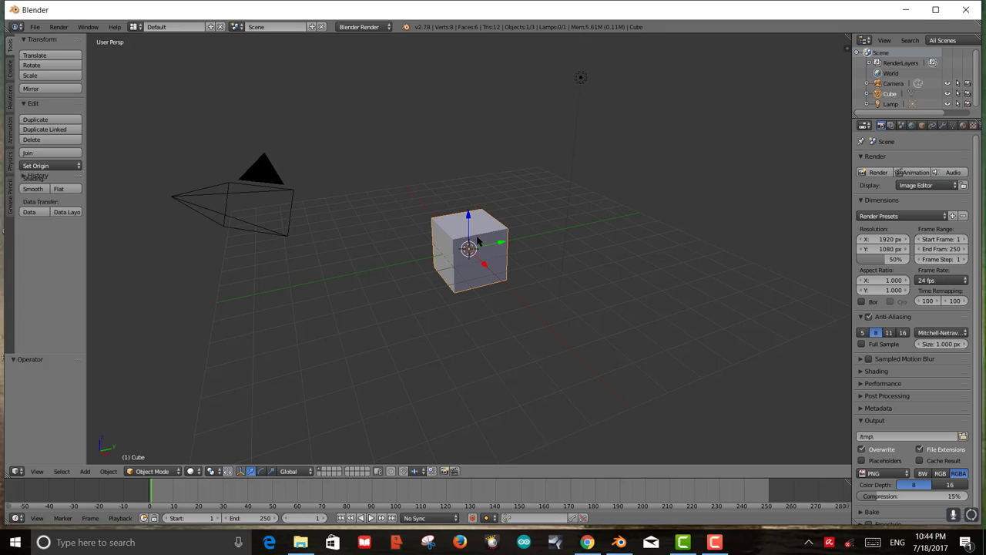
right_click(212, 201)
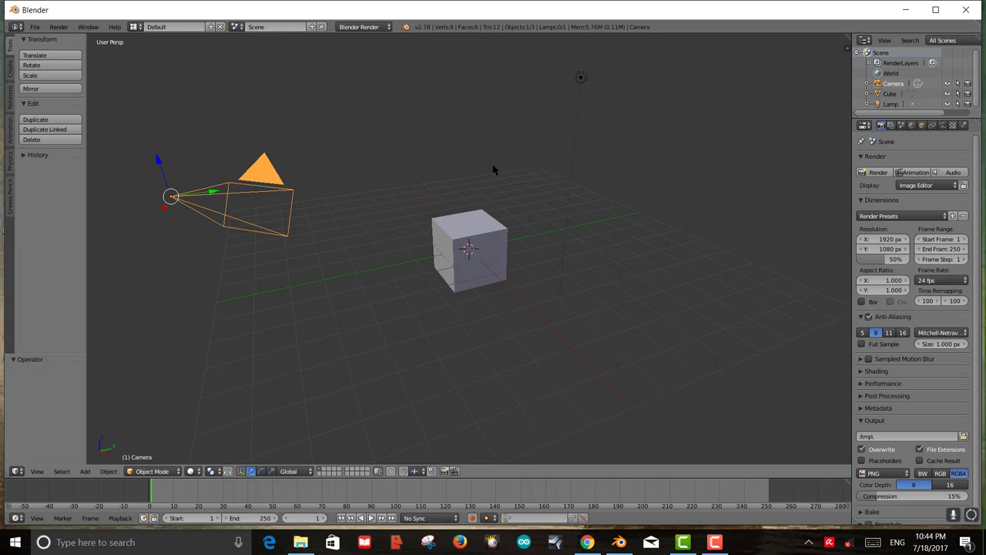
right_click(580, 80)
right_click(483, 254)
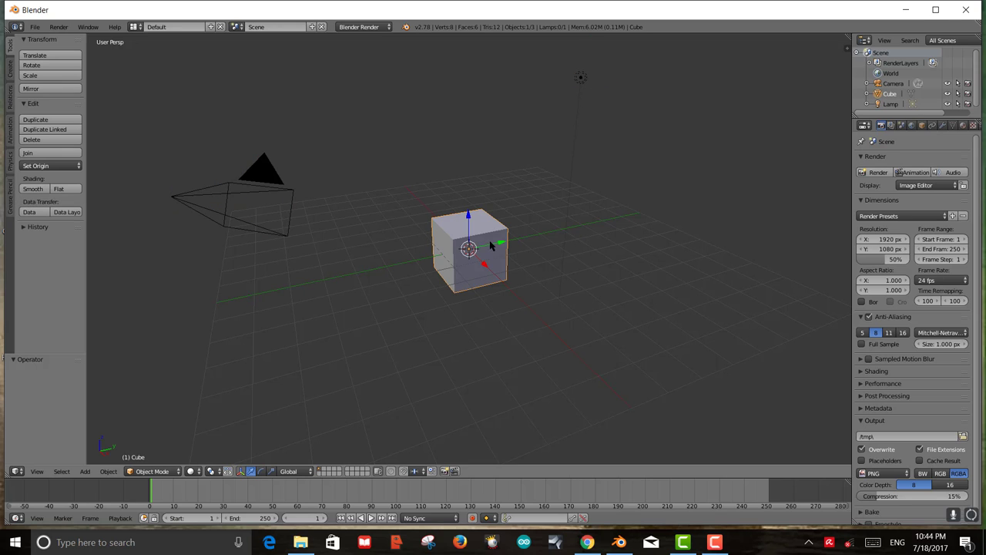
right_click(239, 202)
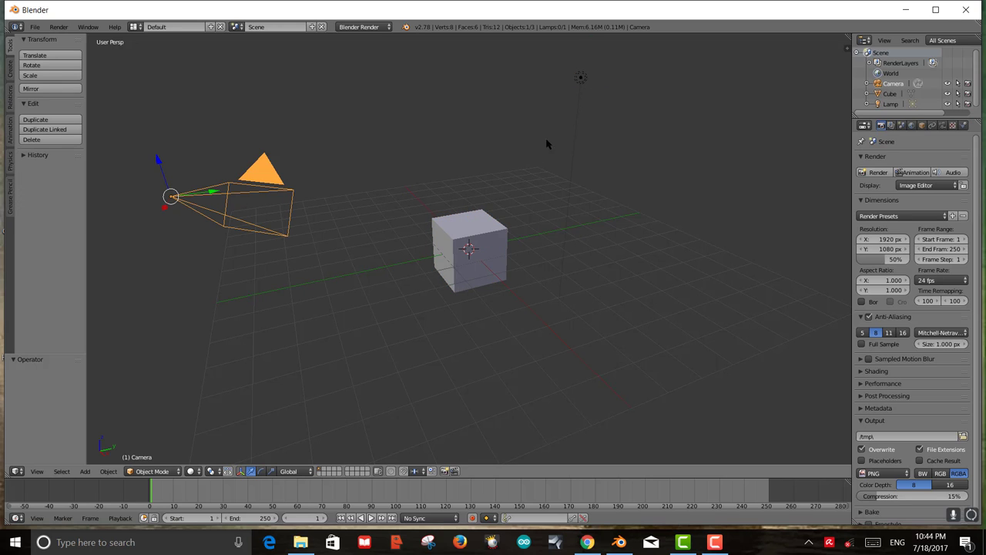
right_click(579, 86)
right_click(493, 244)
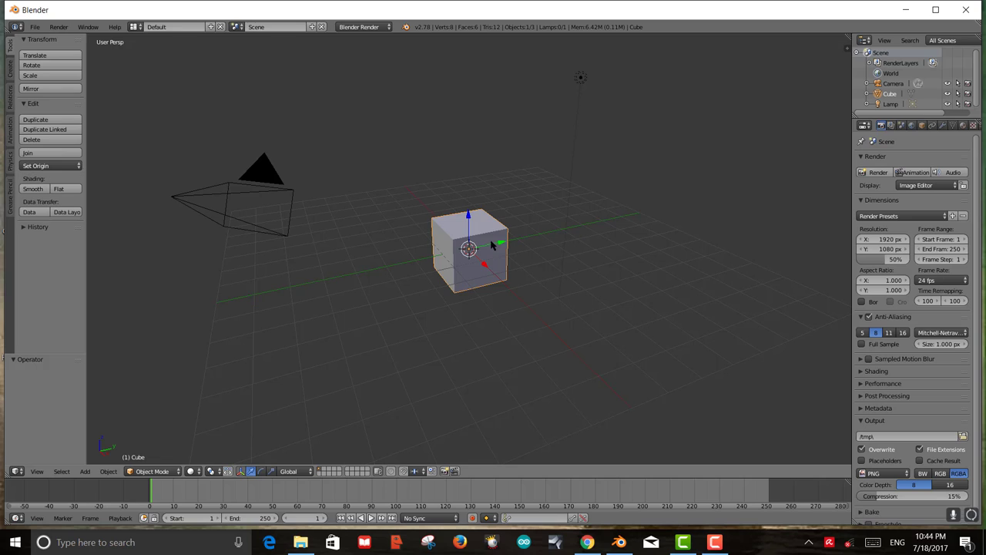
right_click(252, 206)
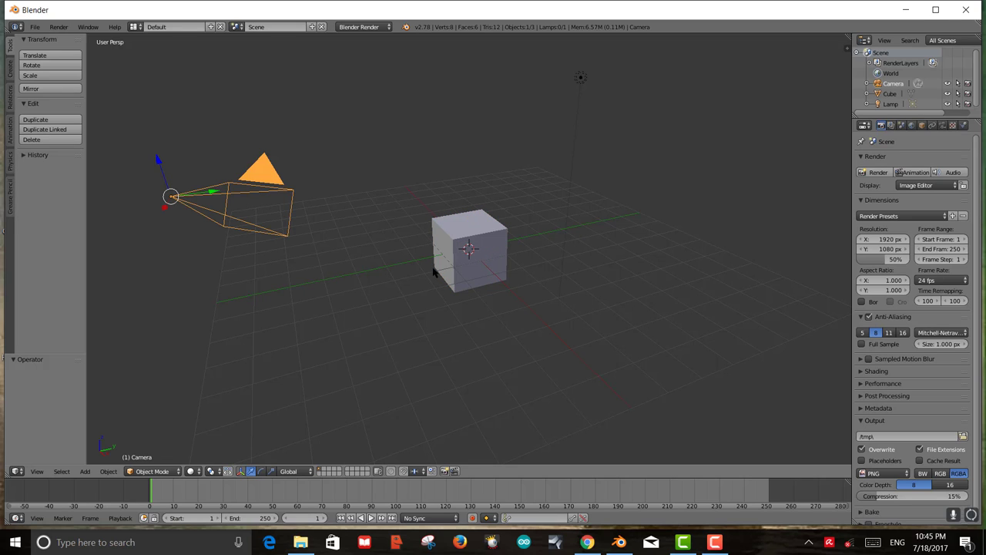
right_click(467, 233)
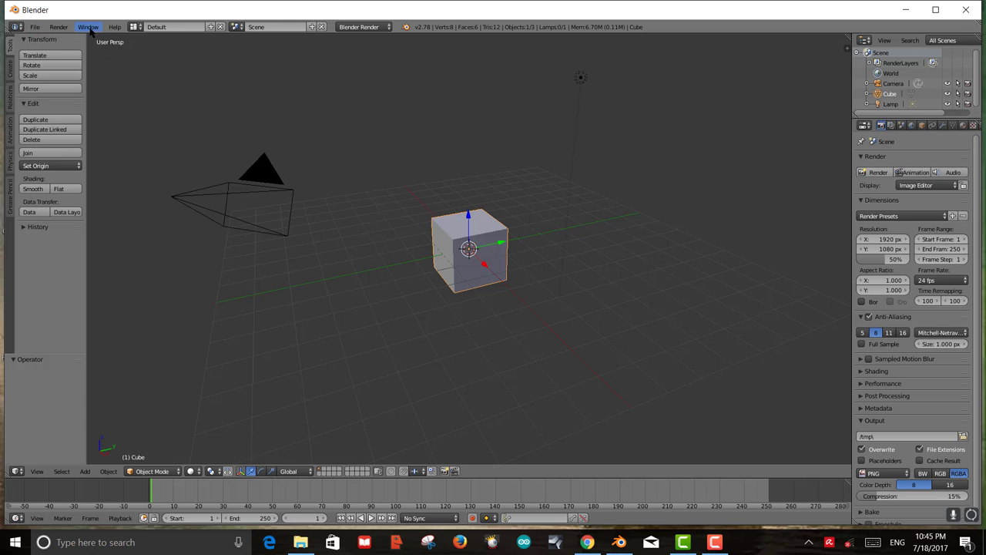
- Examine the mouse selection options in the input preferences and close the preferences
left_click(36, 27)
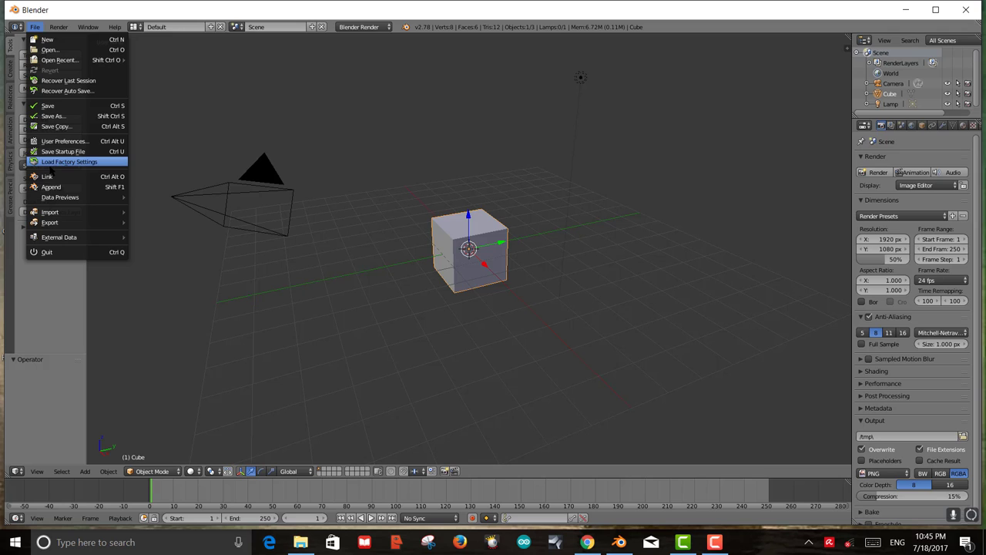
left_click(61, 141)
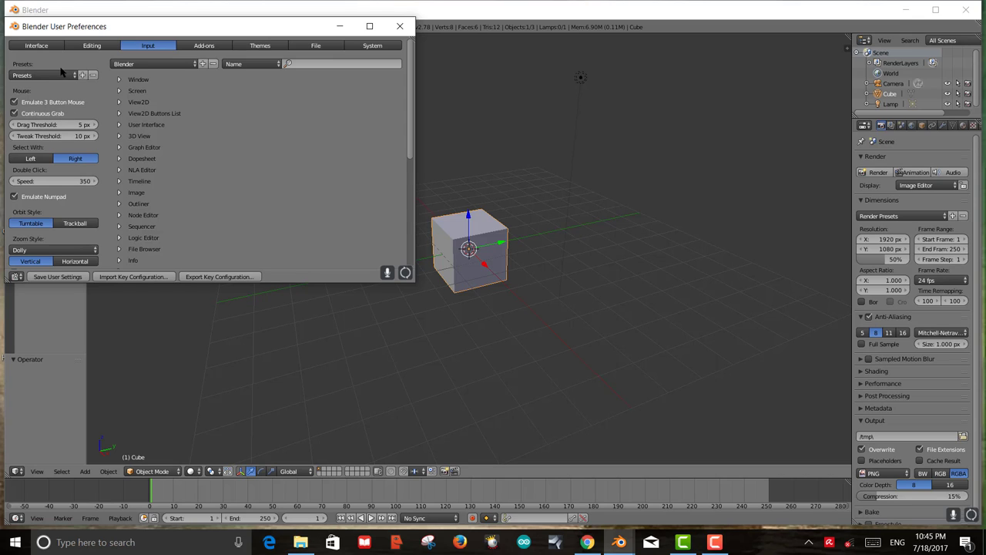
left_click(399, 26)
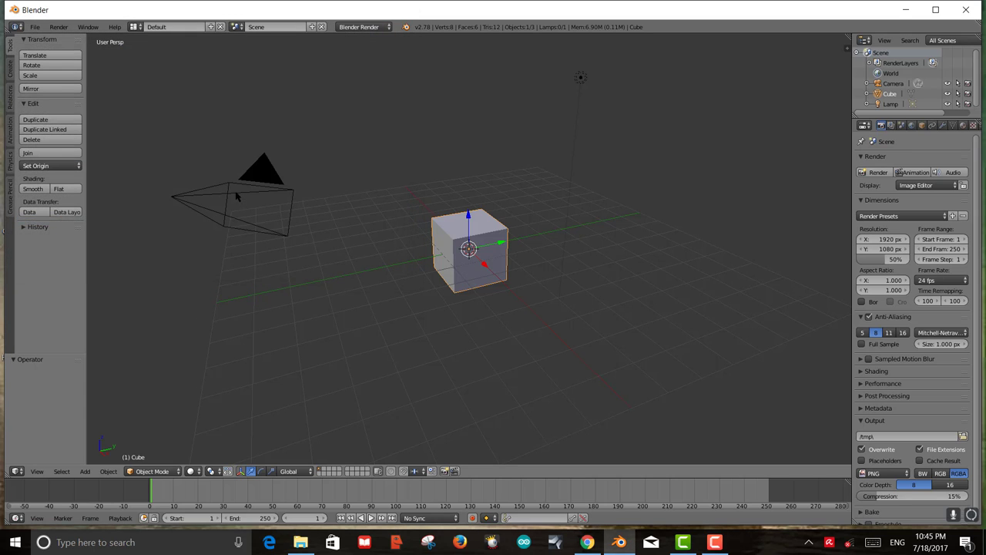
- Select the lamp in the 3D view
left_click(236, 196)
left_click(457, 244)
right_click(579, 83)
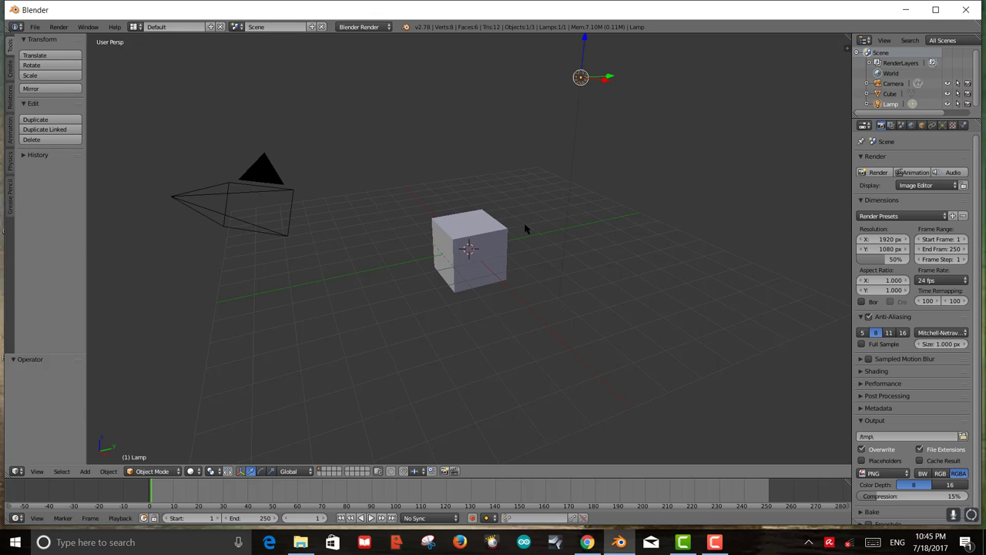
scroll(497, 303, "down", 3)
scroll(500, 300, "up", 3)
- Delete the default cube from the scene
right_click(469, 231)
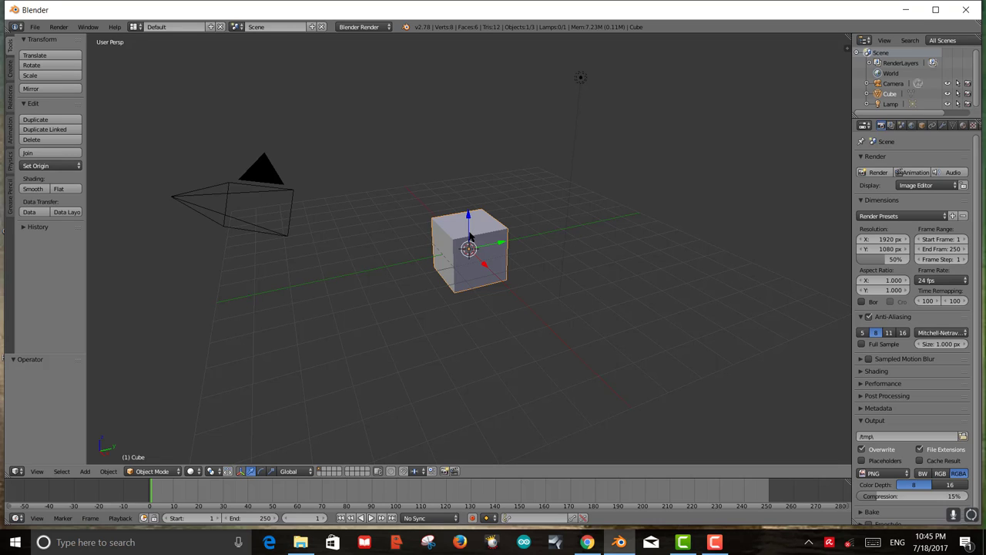
key("x")
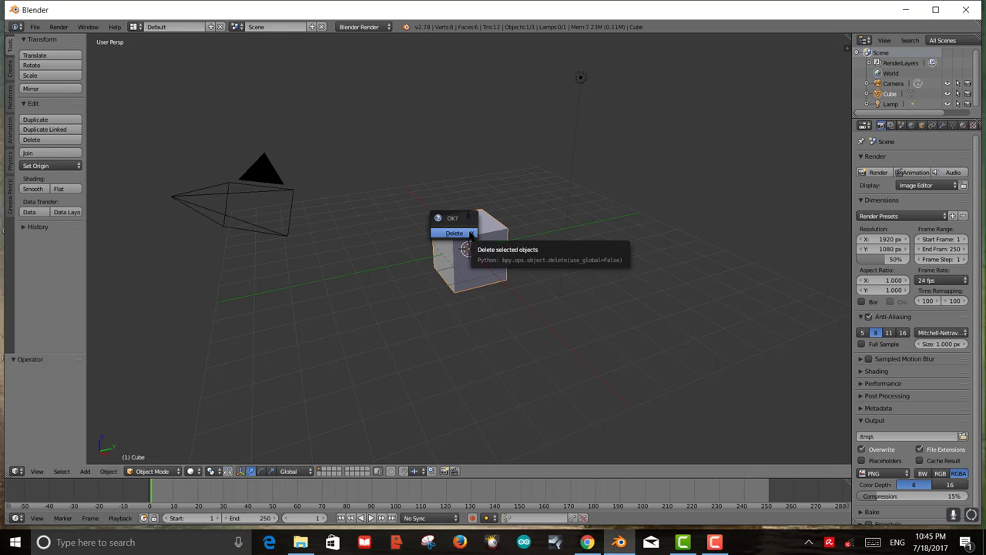
left_click(466, 233)
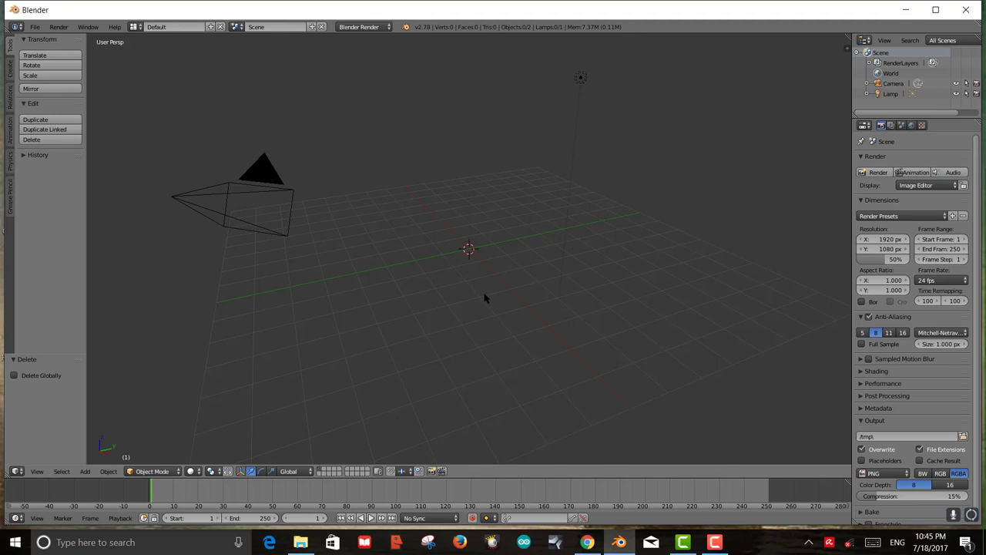
- Add a plane mesh at the centre of the grid
scroll(505, 280, "down", 4)
scroll(493, 267, "up", 5)
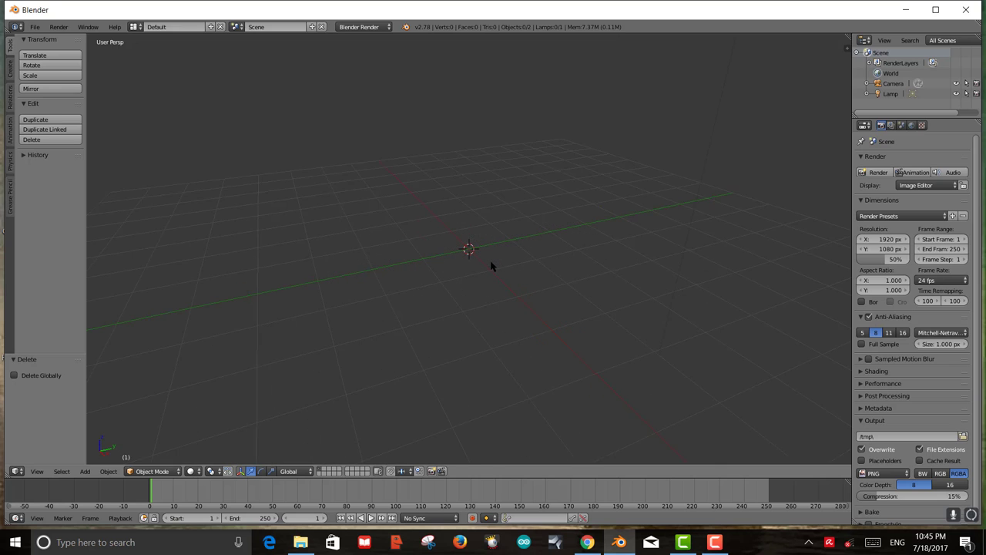
scroll(489, 265, "down", 3)
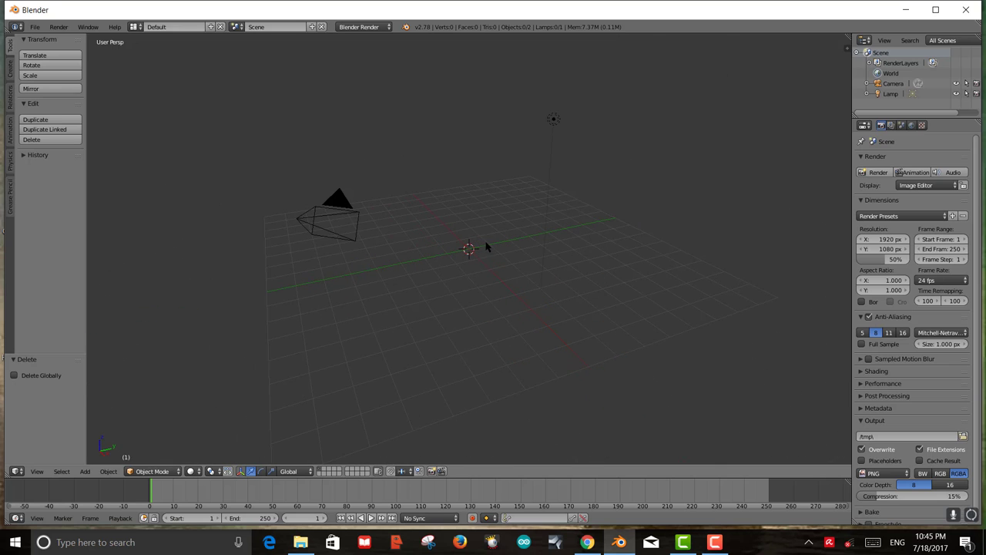
mouse_move(485, 248)
middle_mouse_down()
mouse_move(542, 253)
mouse_move(423, 300)
mouse_move(436, 198)
mouse_move(462, 245)
mouse_move(455, 250)
mouse_move(493, 258)
middle_mouse_up()
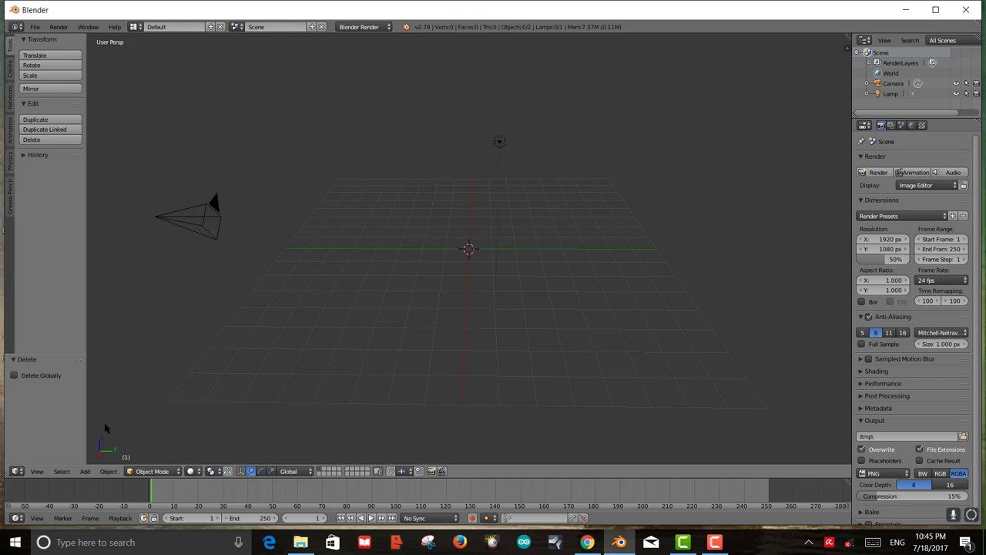
left_click(84, 471)
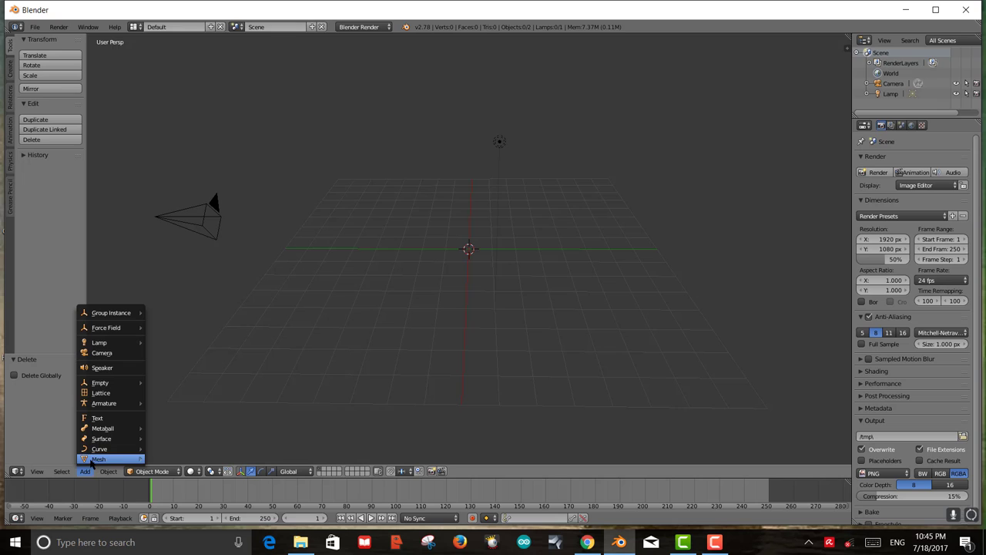
mouse_move(93, 461)
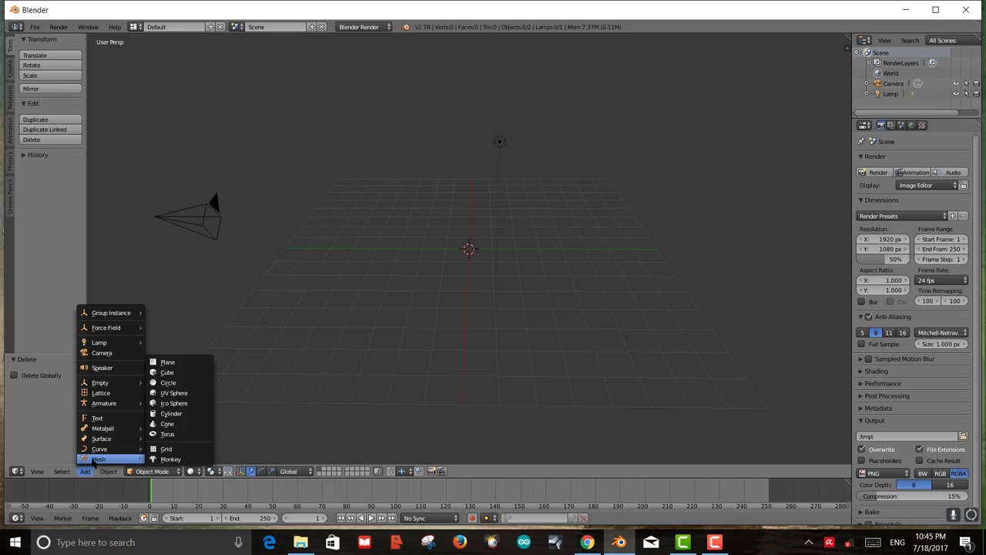
left_click(174, 362)
- Scale the plane up uniformly to about 8.55 so that it covers the whole grid
scroll(493, 242, "up", 8)
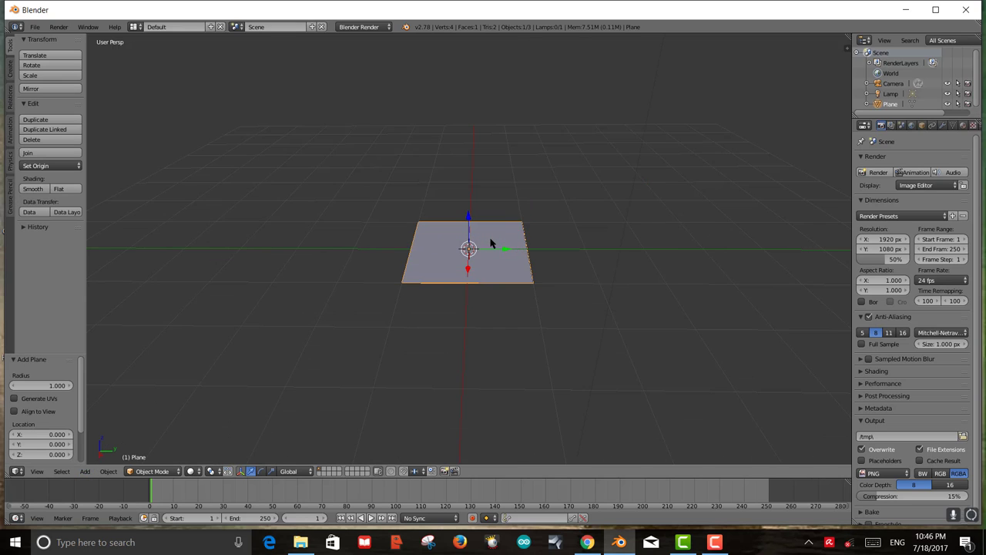
scroll(487, 236, "down", 6)
scroll(487, 236, "down", 4)
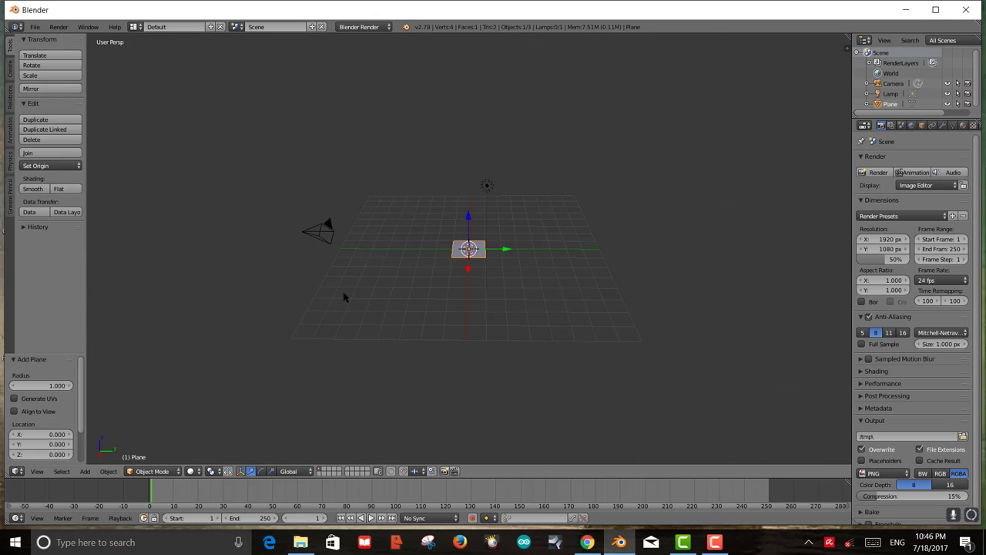
key("s")
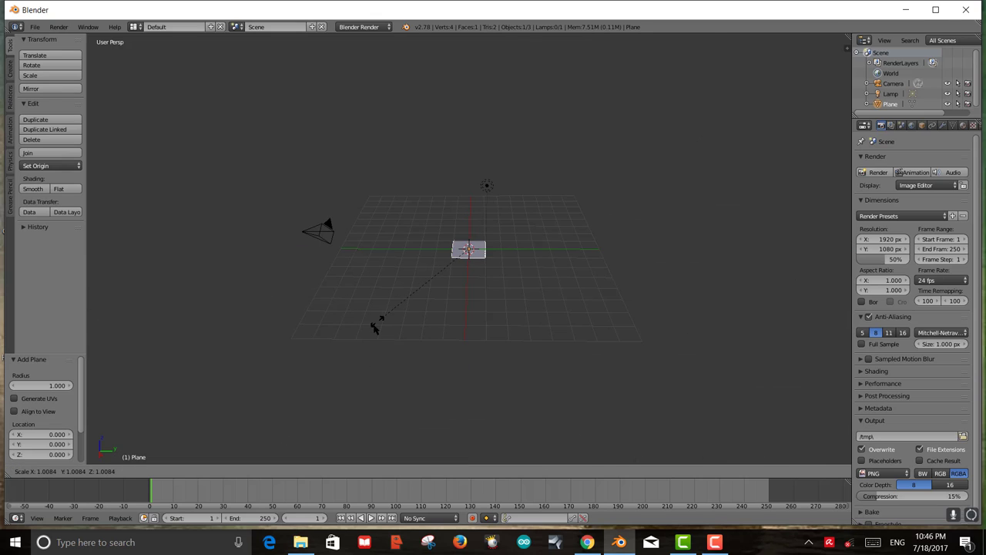
left_click(158, 408)
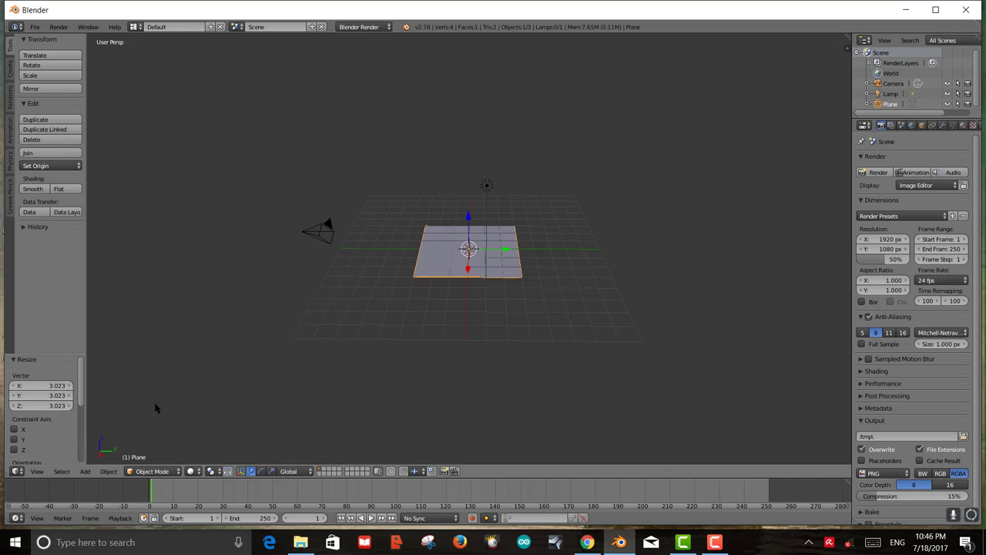
key("s")
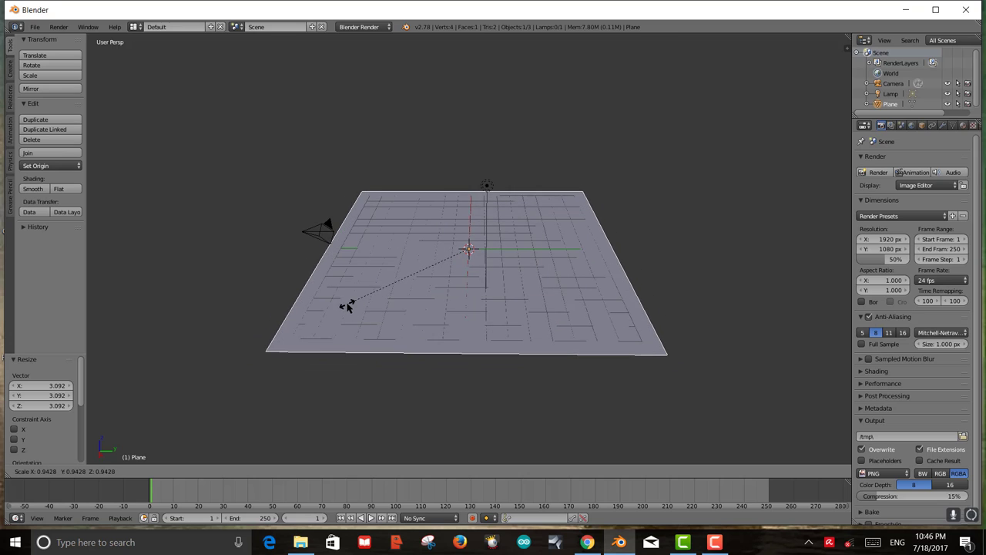
left_click(349, 301)
- Show the plane's transform properties and lock its location on the X, Y and Z axes
mouse_move(467, 347)
middle_mouse_down()
mouse_move(504, 286)
mouse_move(463, 367)
mouse_move(458, 336)
mouse_move(409, 330)
mouse_move(390, 282)
mouse_move(405, 279)
mouse_move(394, 355)
mouse_move(477, 350)
mouse_move(370, 319)
mouse_move(464, 359)
middle_mouse_up()
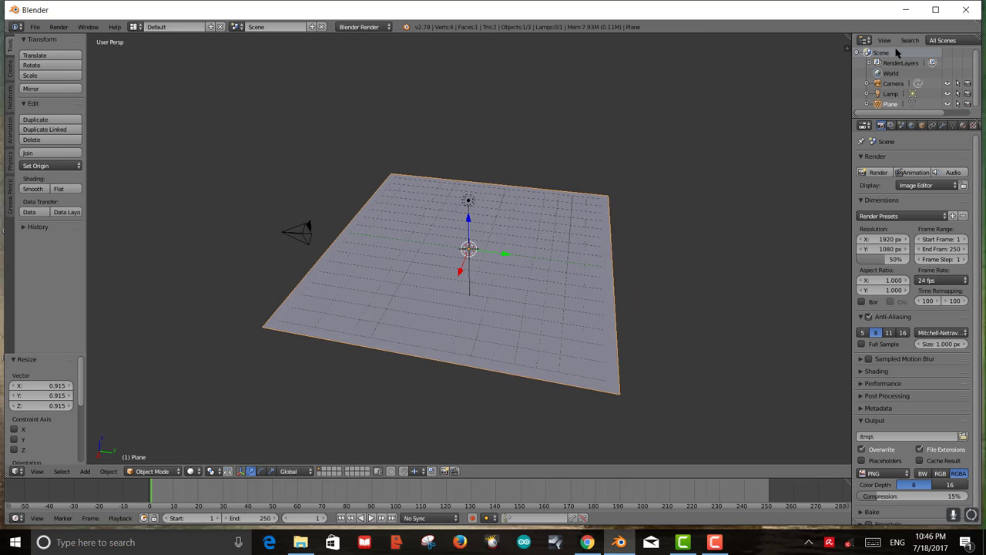
left_click(845, 50)
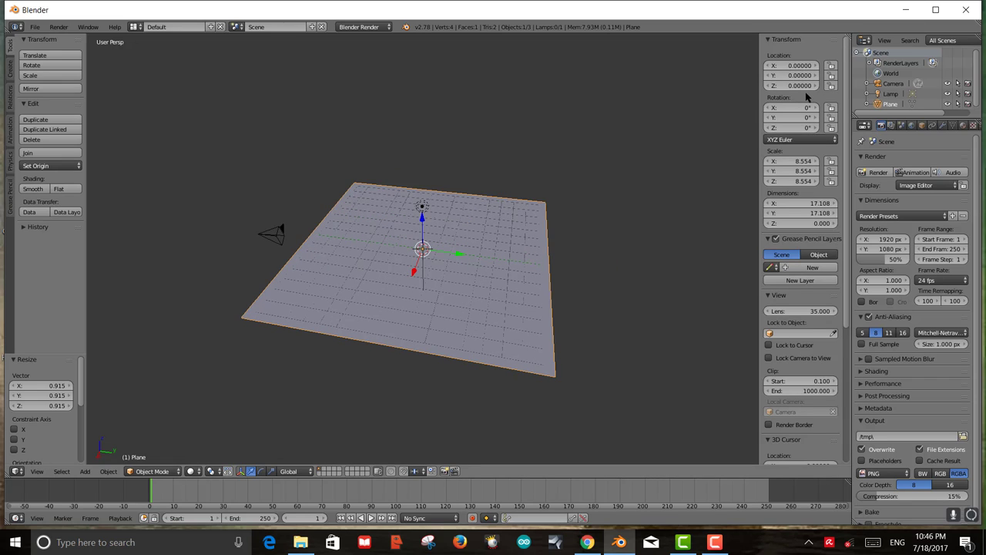
left_click(831, 65)
left_click(831, 76)
left_click(831, 85)
middle_click_drag(502, 300, 575, 255)
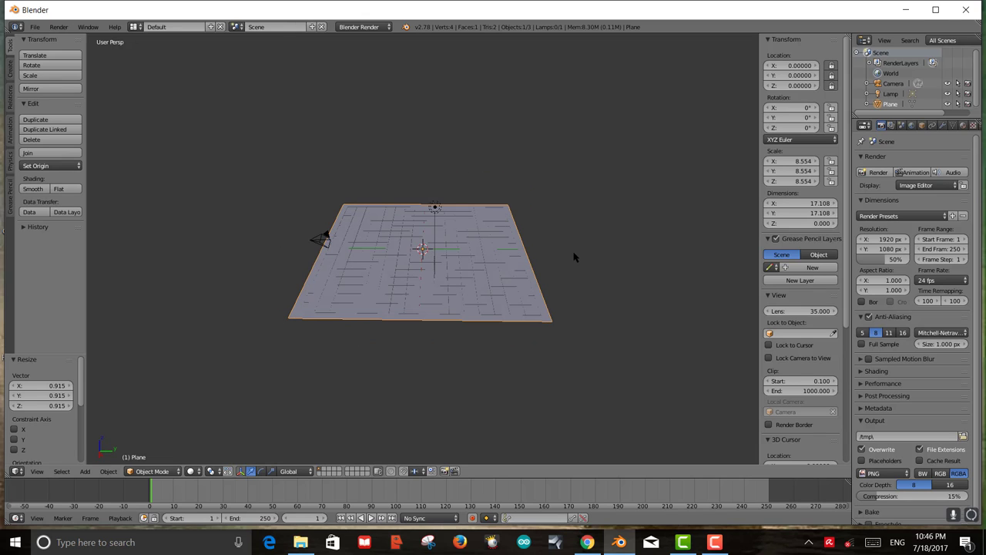
scroll(518, 264, "up", 3)
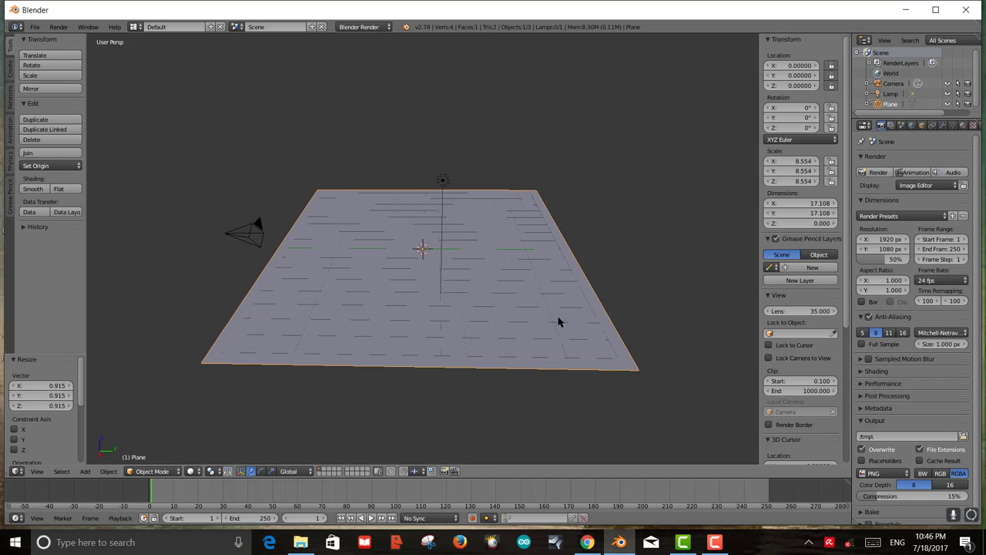
middle_click_drag(559, 324, 528, 302)
scroll(538, 315, "down", 3)
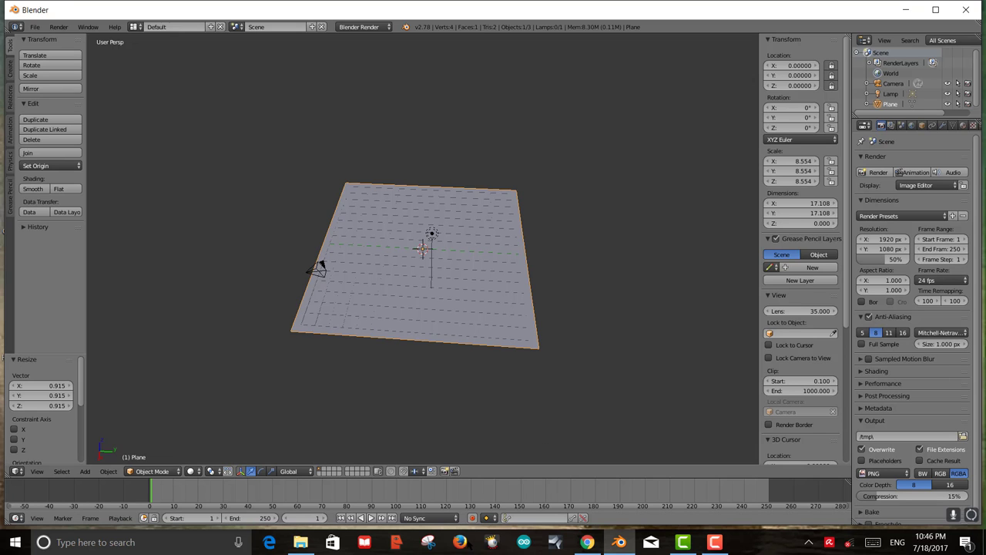
- Switch to Chrome and open maps.google.com
left_click(587, 543)
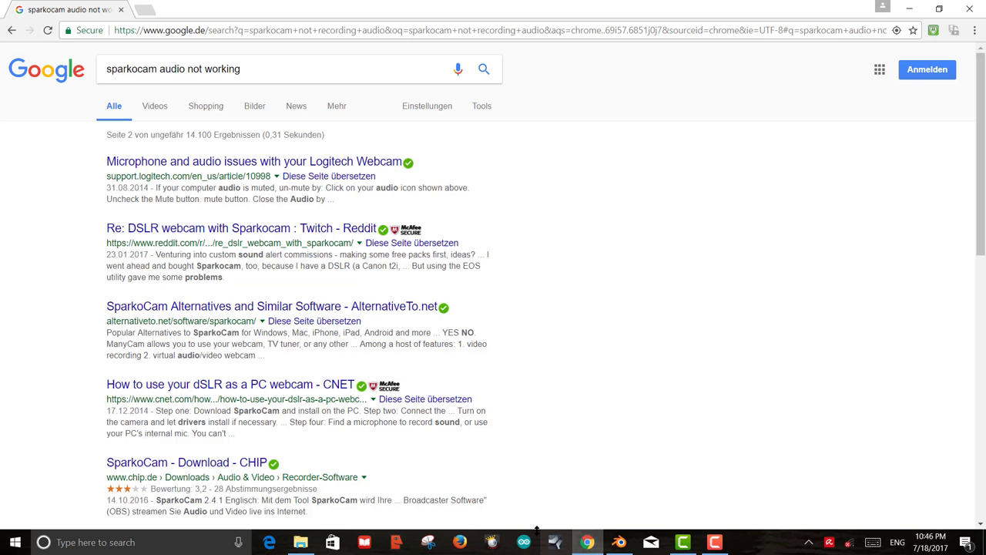
left_click(229, 30)
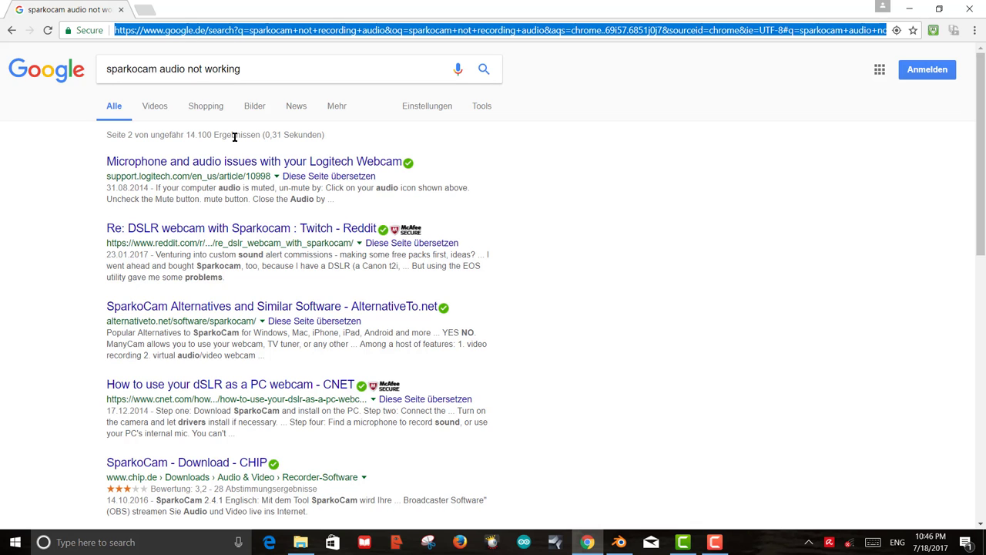
type("maps.")
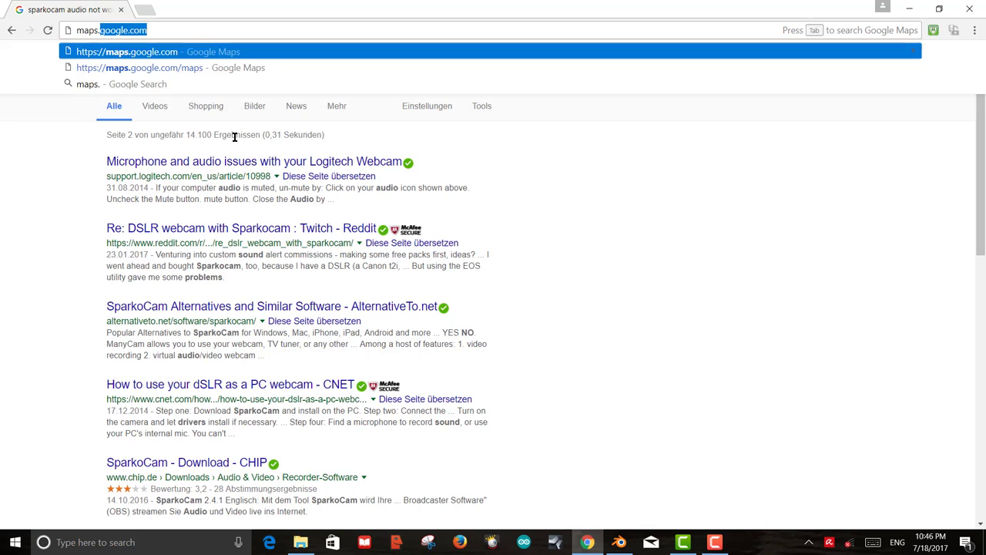
key("Return")
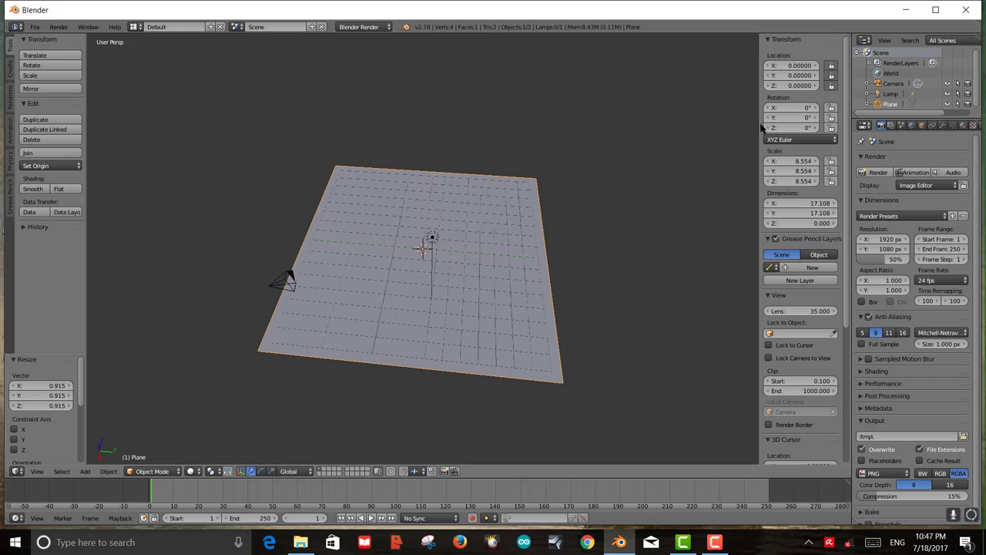
- Hide the transform properties and split the 3D view into two side-by-side viewports of about equal width
left_click_drag(759, 127, 845, 126)
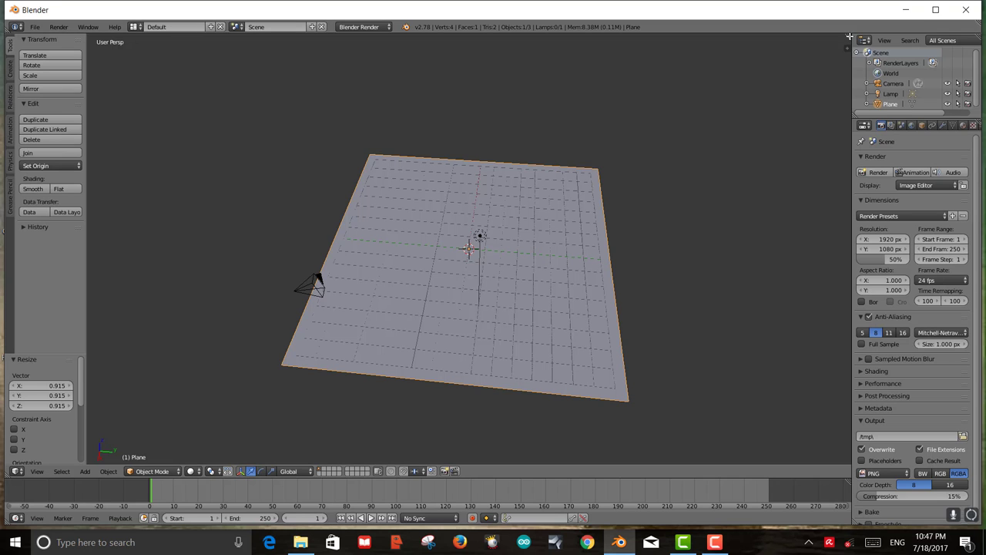
left_click_drag(850, 36, 416, 59)
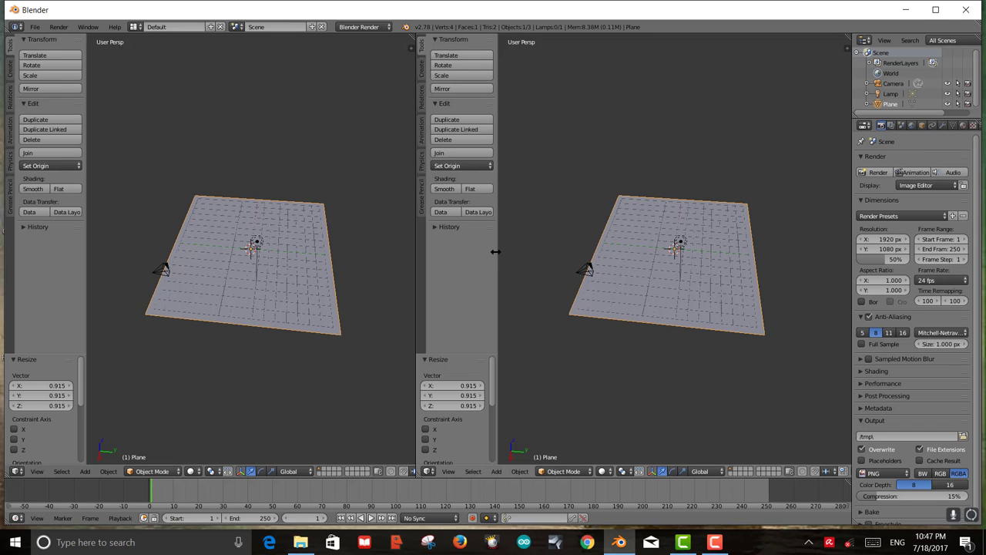
left_click_drag(497, 250, 467, 217)
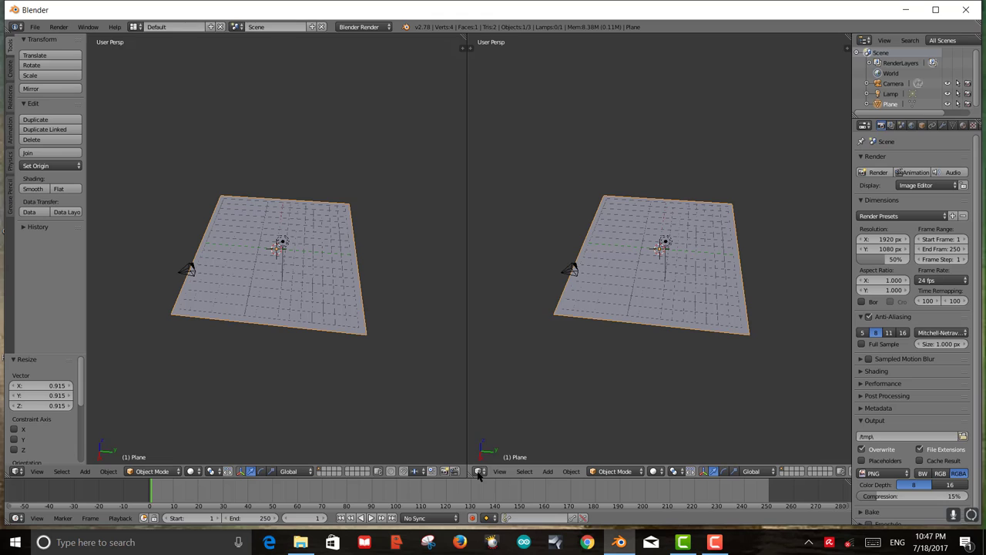
- Switch the viewport that still shows its tool shelf to the UV/Image Editor and keep the other as 3D View
left_click(479, 472)
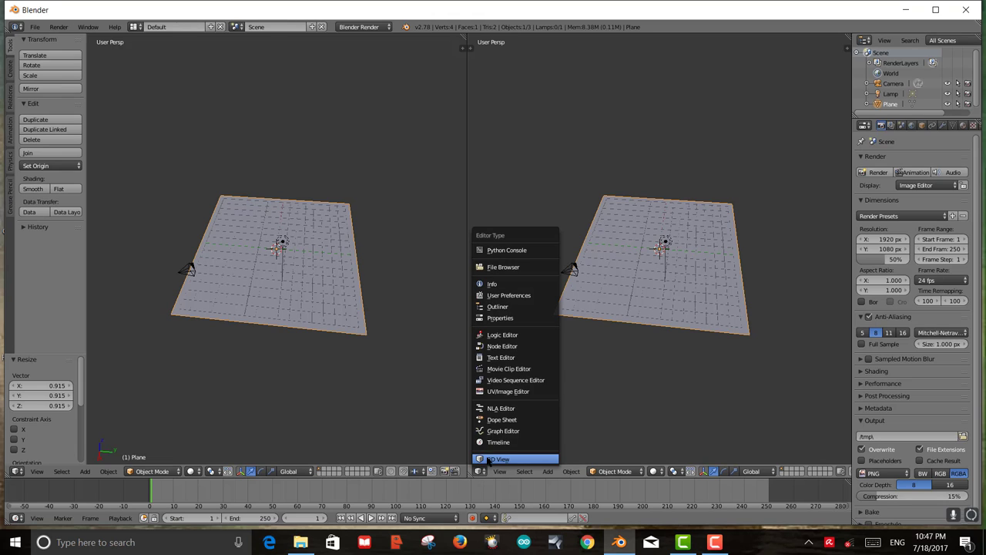
left_click(493, 460)
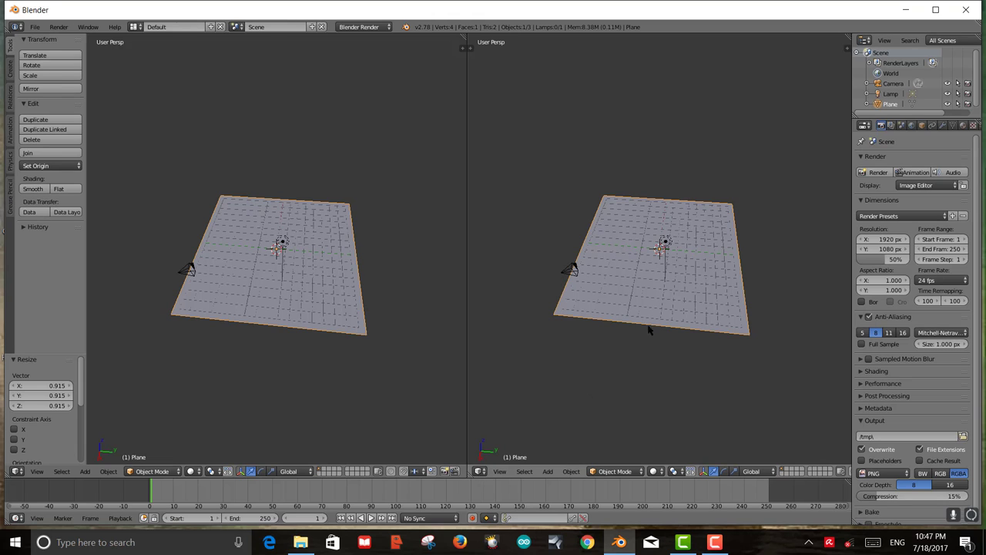
left_click(17, 472)
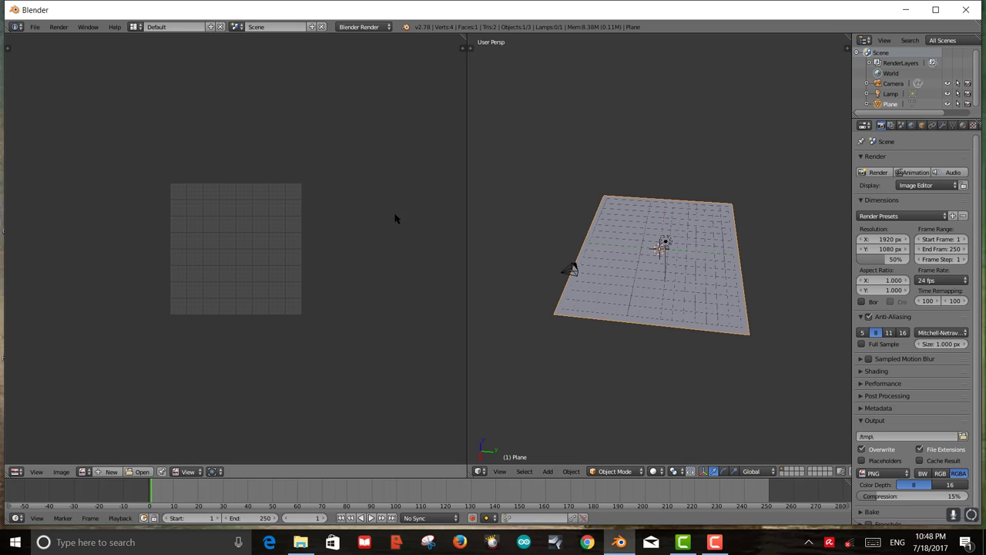
scroll(697, 306, "up", 3)
scroll(698, 304, "down", 3)
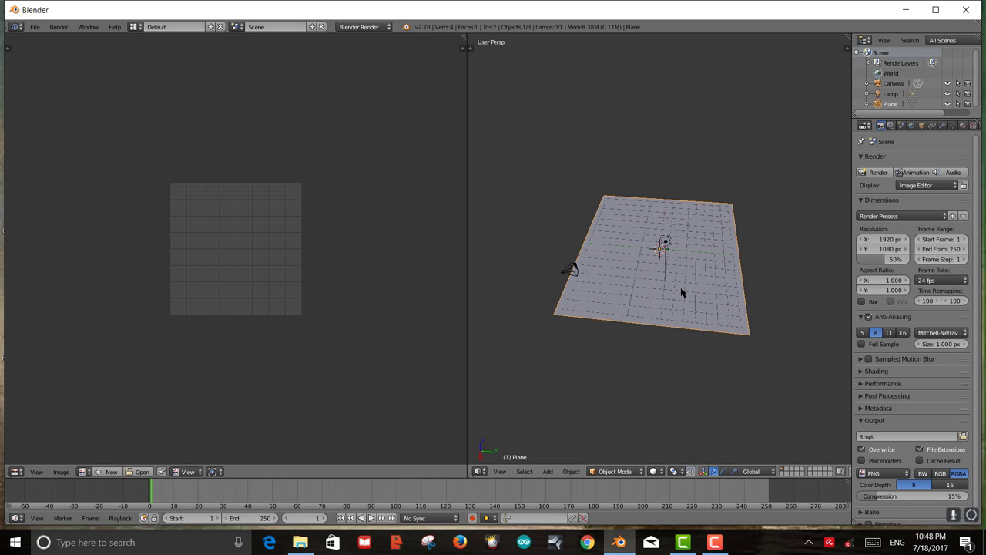
- Toggle the selection of all objects in the 3D view off and on several times
mouse_move(693, 265)
middle_mouse_down()
mouse_move(698, 275)
mouse_move(689, 262)
middle_mouse_up()
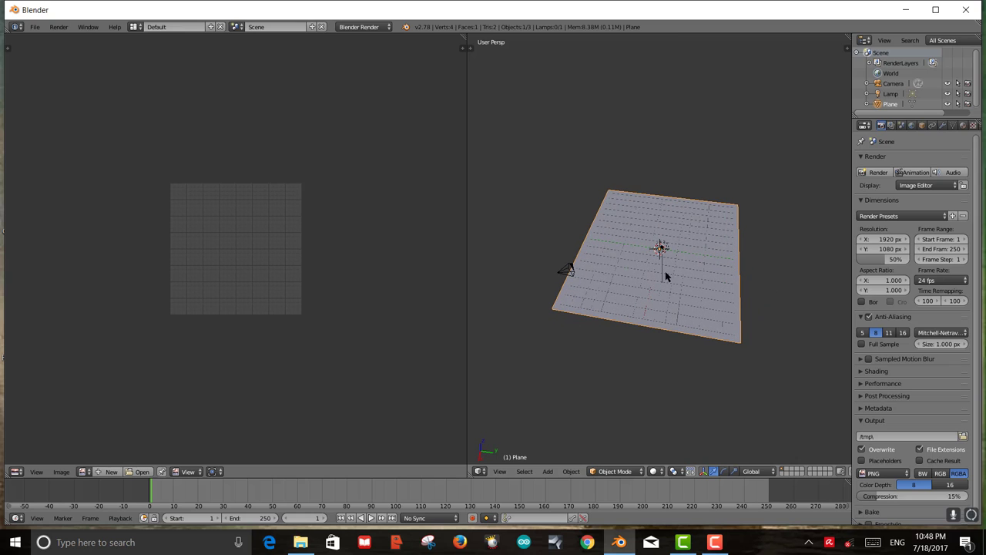
key("a")
right_click(696, 245)
scroll(698, 225, "up", 3)
key("a")
key("a")
key("a")
key("a")
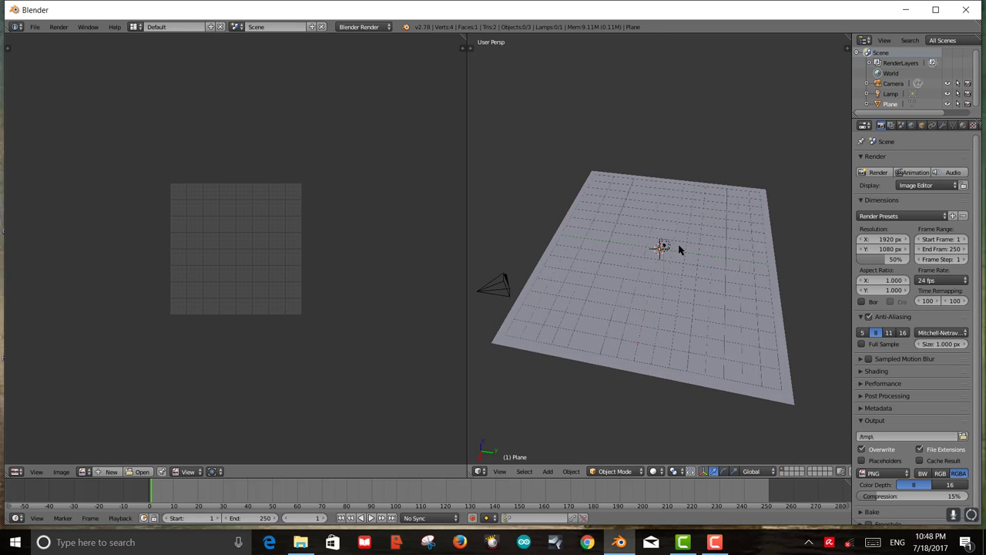
scroll(682, 262, "down", 6)
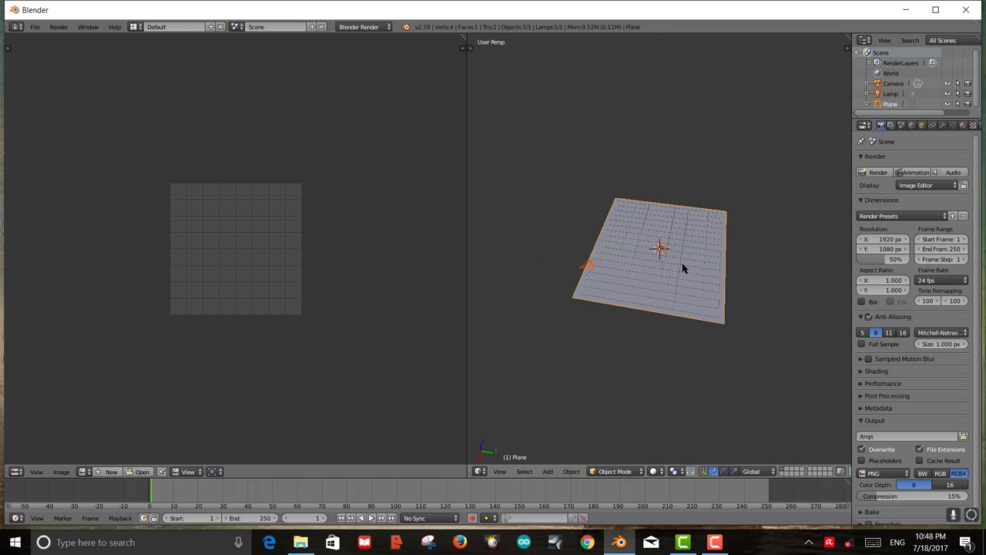
scroll(680, 267, "up", 5)
middle_click_drag(681, 266, 685, 218)
key("a")
key("a")
key("a")
key("a")
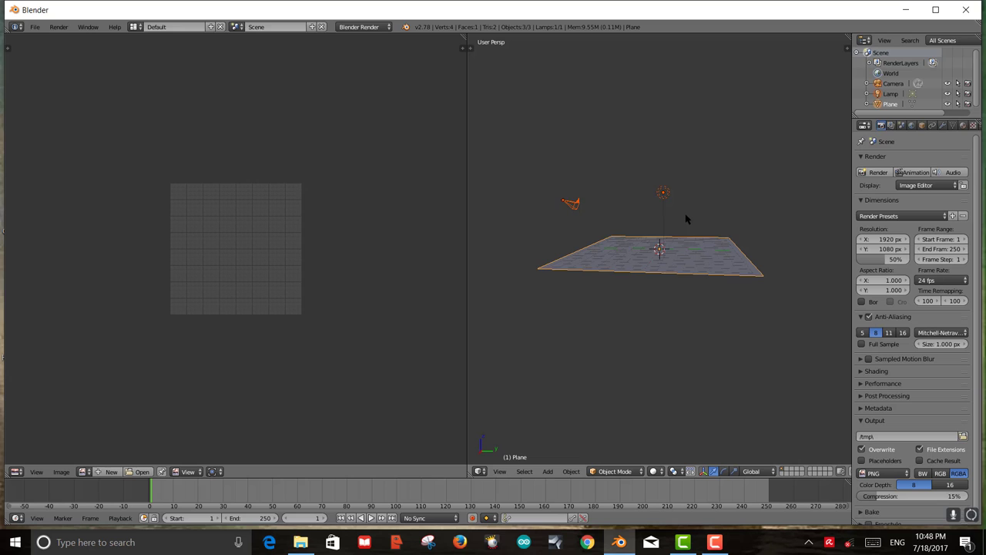
- Deselect everything in the 3D view and select only the plane
key("a")
right_click(704, 269)
middle_click_drag(707, 260, 647, 285)
scroll(715, 286, "up", 2)
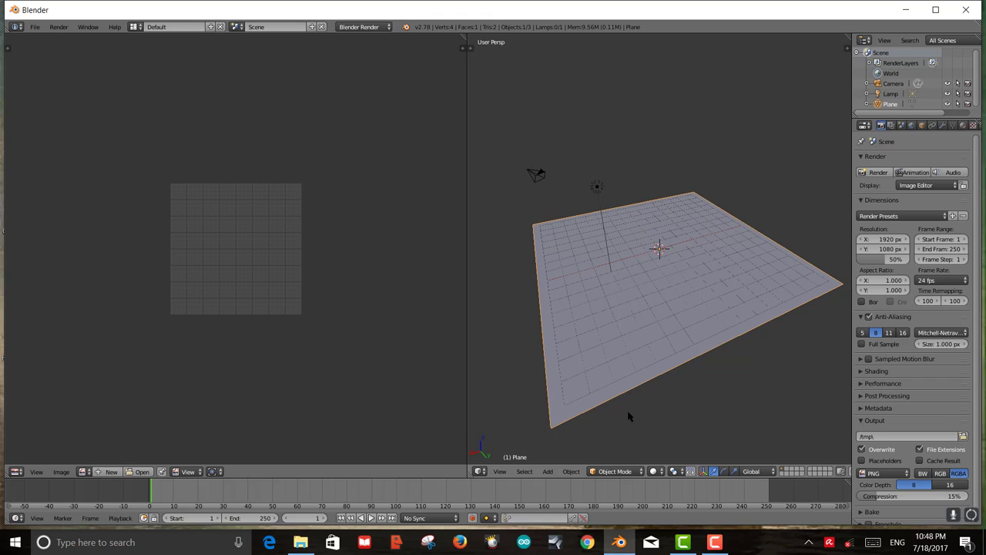
- Put the plane into Edit Mode and return it to Object Mode
left_click(636, 473)
left_click(615, 451)
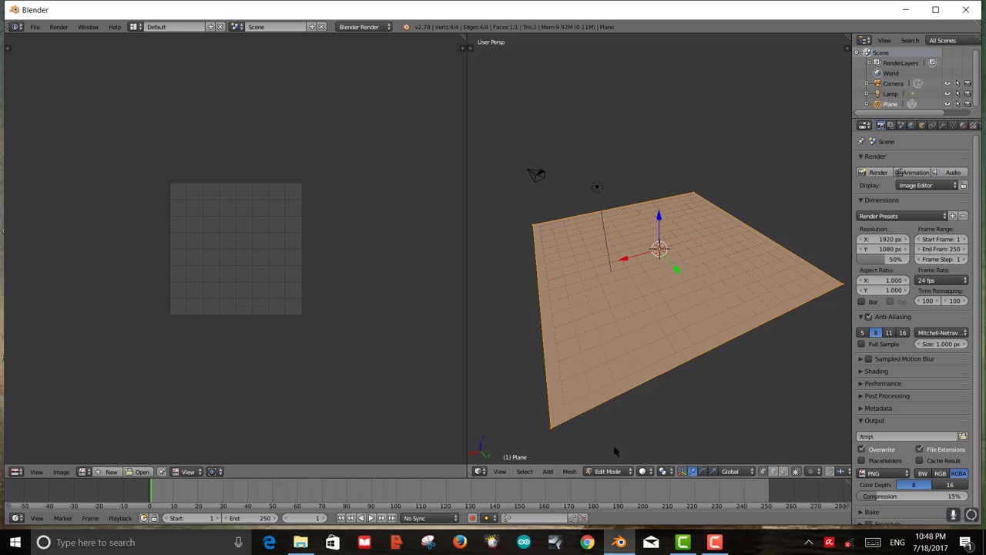
scroll(682, 340, "up", 2)
scroll(671, 352, "down", 4)
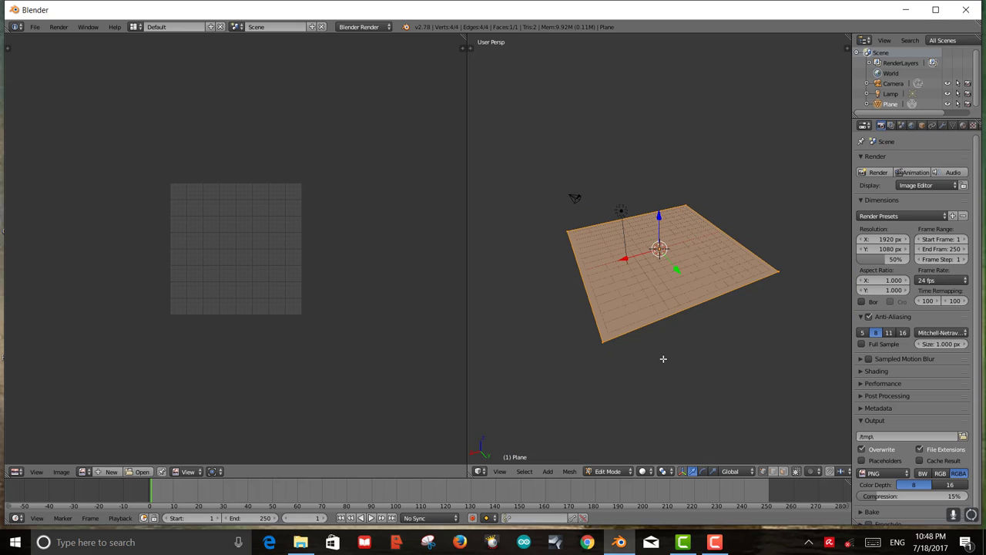
left_click(626, 473)
left_click(614, 460)
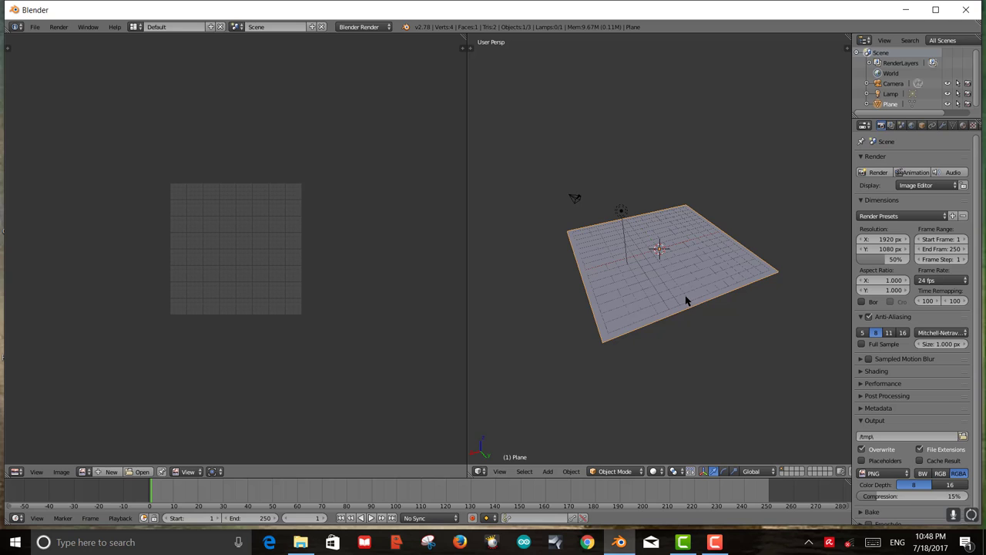
- Toggle the plane between Object Mode and Edit Mode, ending in Edit Mode
key("Tab")
key("Tab")
key("Tab")
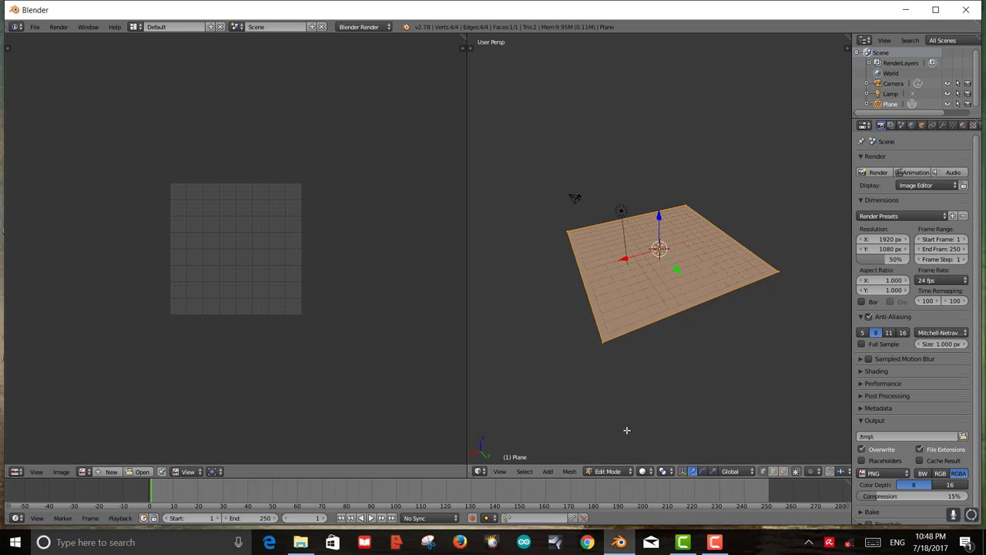
key("Tab")
key("Tab")
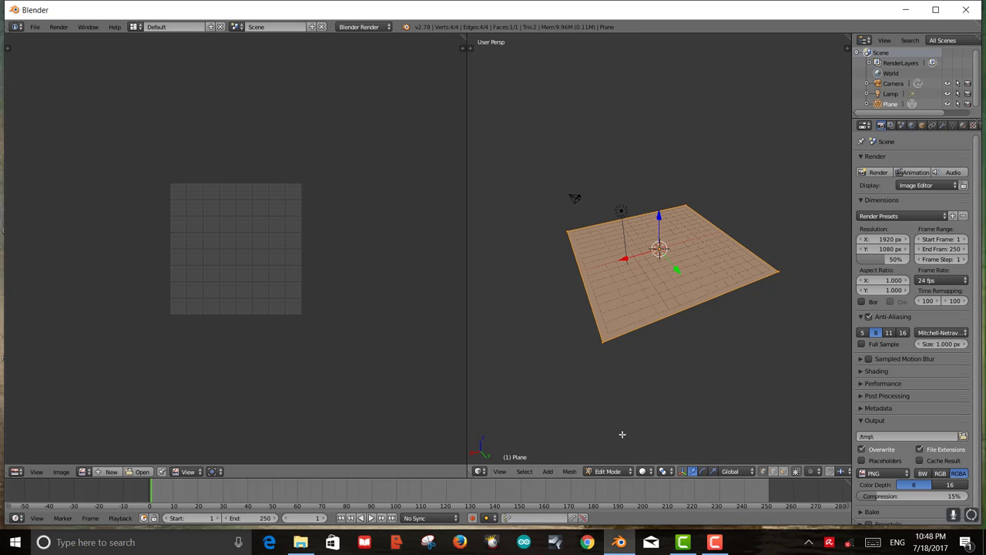
- UV unwrap the plane's face with the standard Unwrap method
left_click(568, 472)
mouse_move(587, 390)
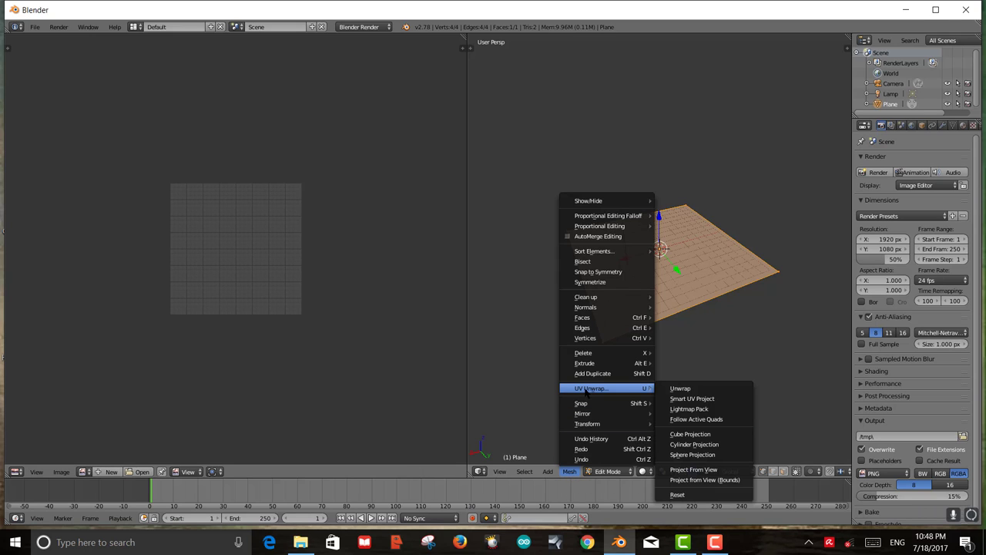
left_click(677, 389)
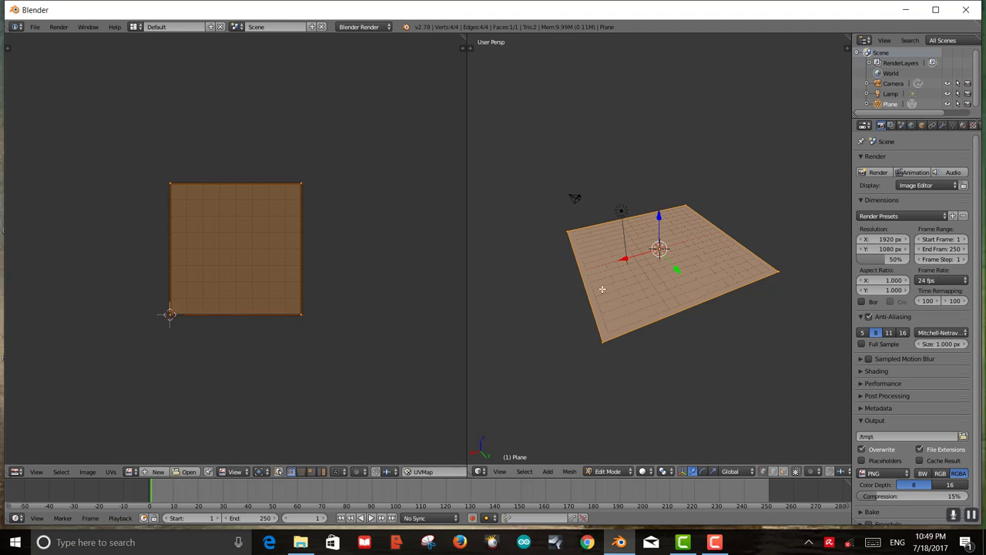
scroll(329, 342, "up", 2)
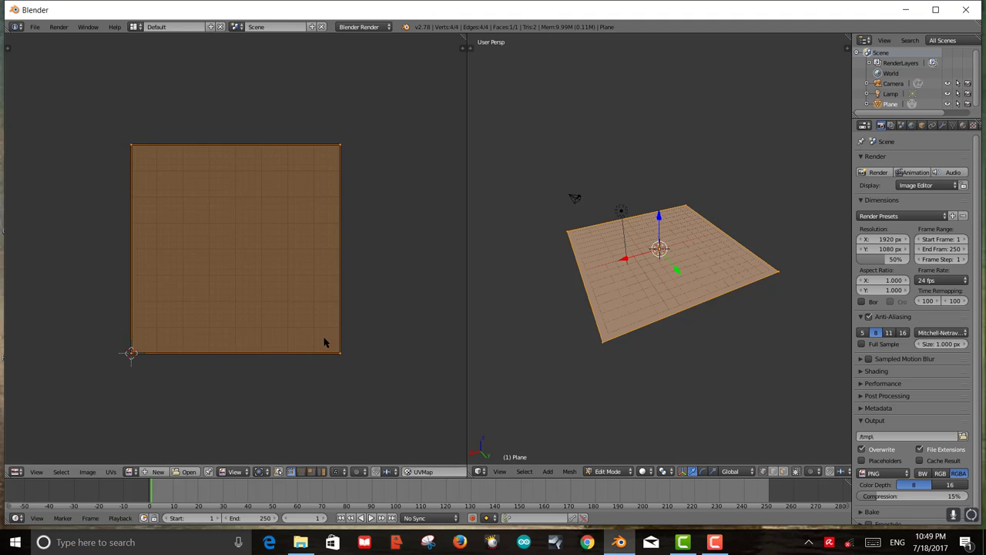
scroll(326, 342, "down", 2)
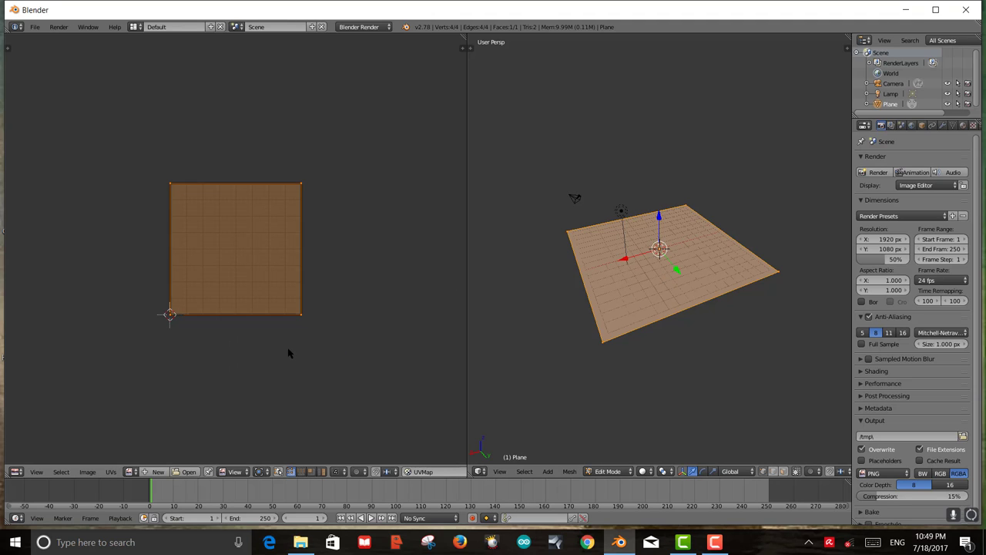
- Open the image rosebudmap.JPG from the RosebudContinuum folder in the UV/Image Editor
left_click(189, 473)
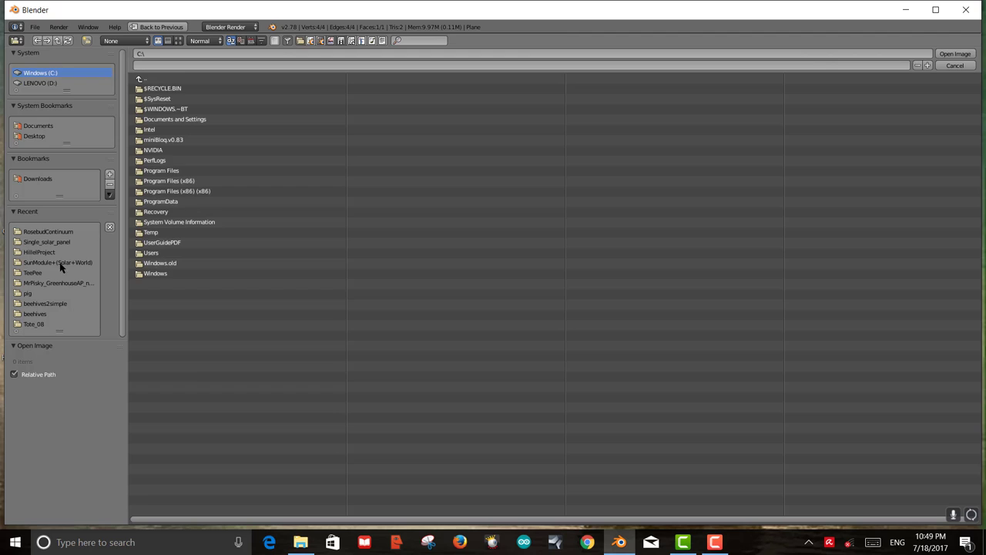
left_click(49, 233)
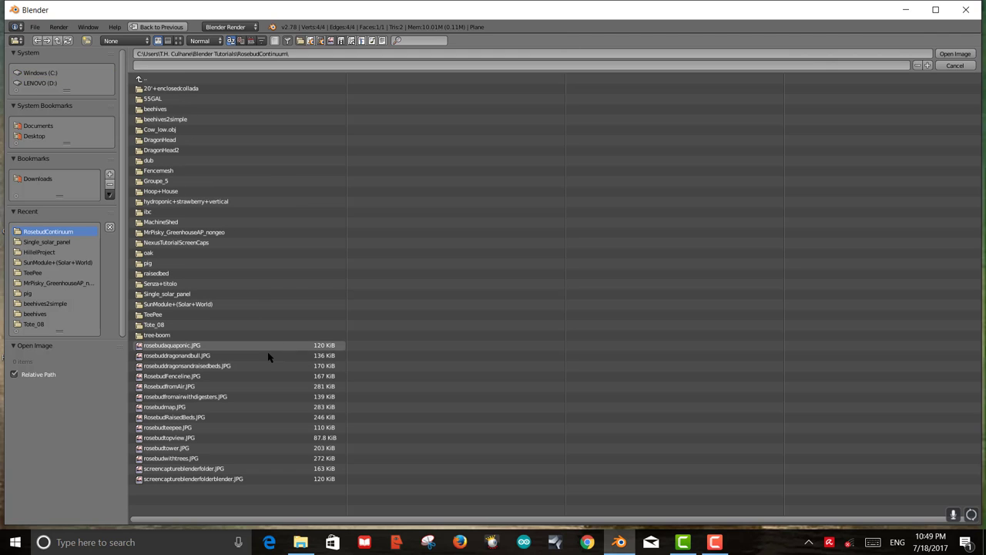
left_click(194, 408)
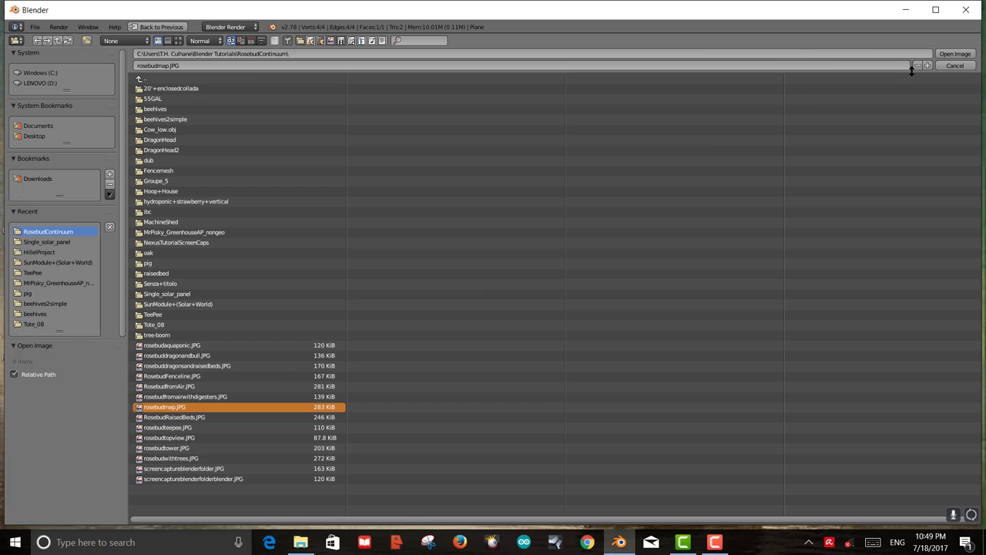
left_click(947, 57)
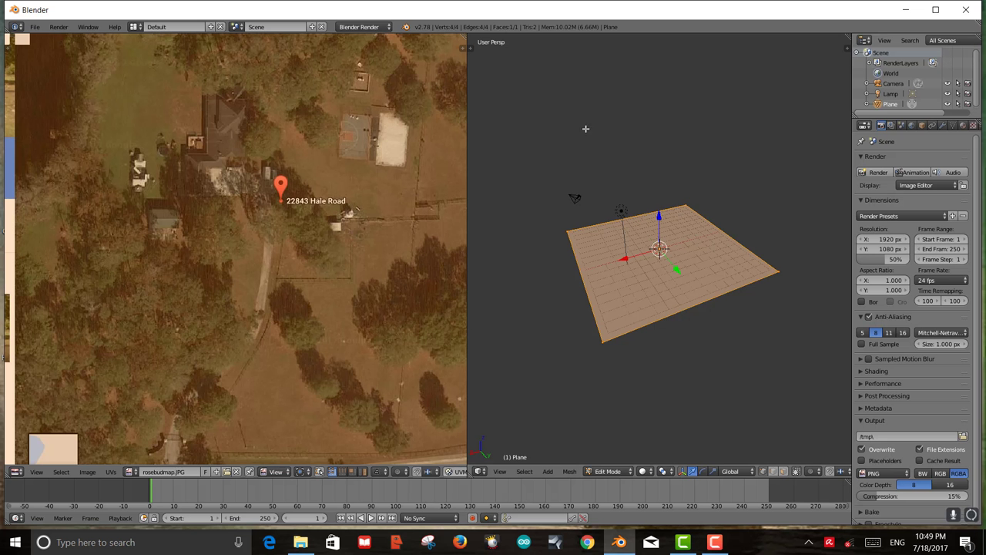
- Scale the plane's UV face down uniformly to about half the size of the map image
scroll(375, 243, "down", 4)
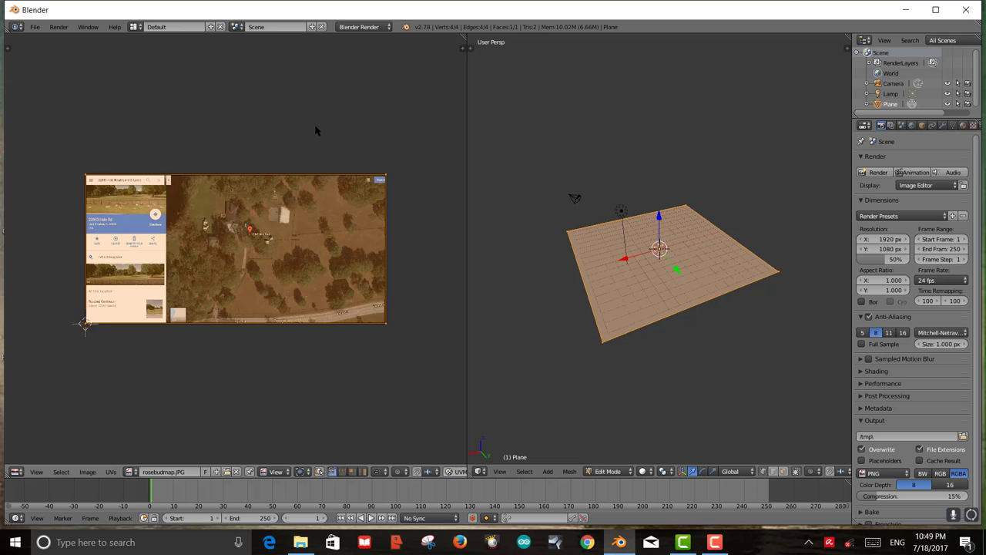
scroll(335, 95, "up", 3)
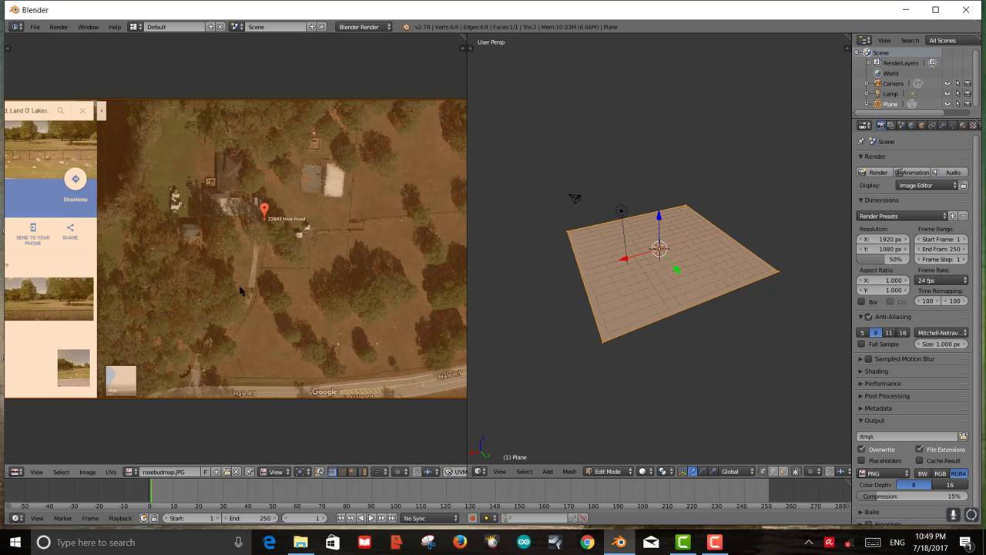
middle_click_drag(241, 291, 217, 273)
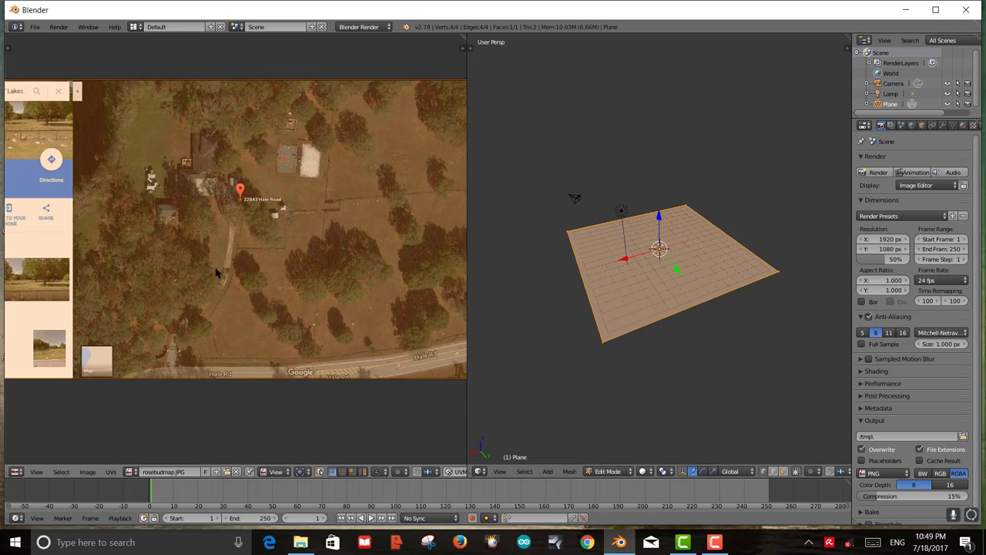
scroll(231, 269, "down", 3)
scroll(327, 258, "up", 1)
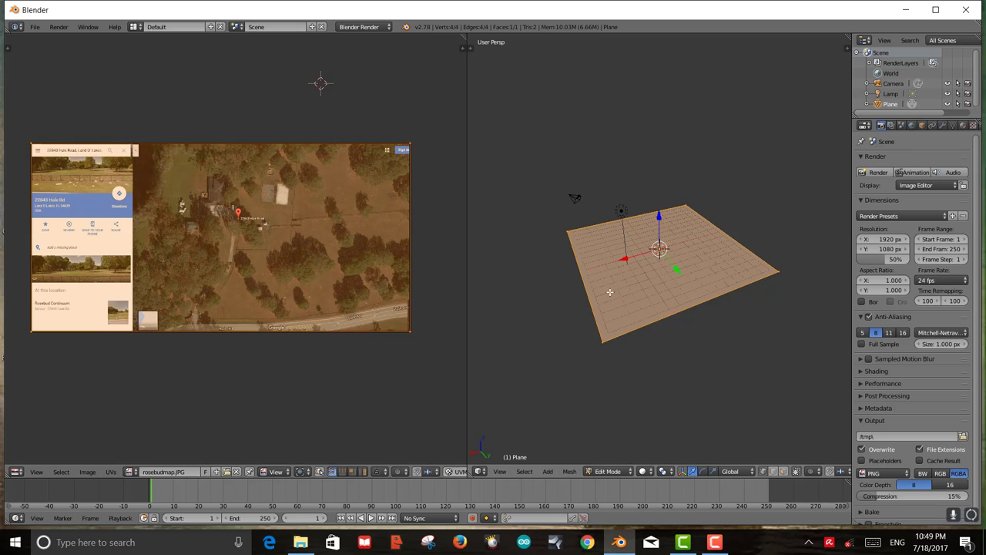
scroll(672, 295, "up", 1)
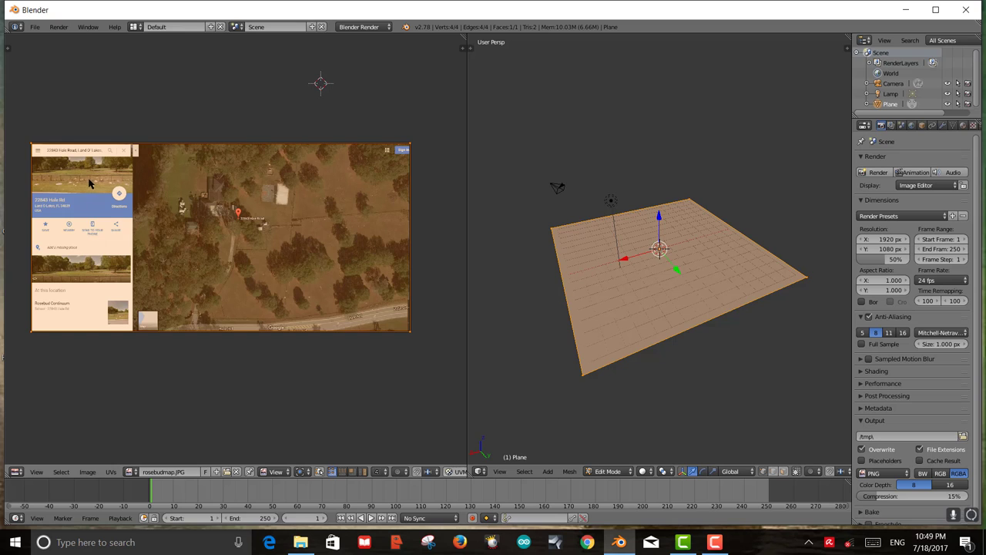
key("s")
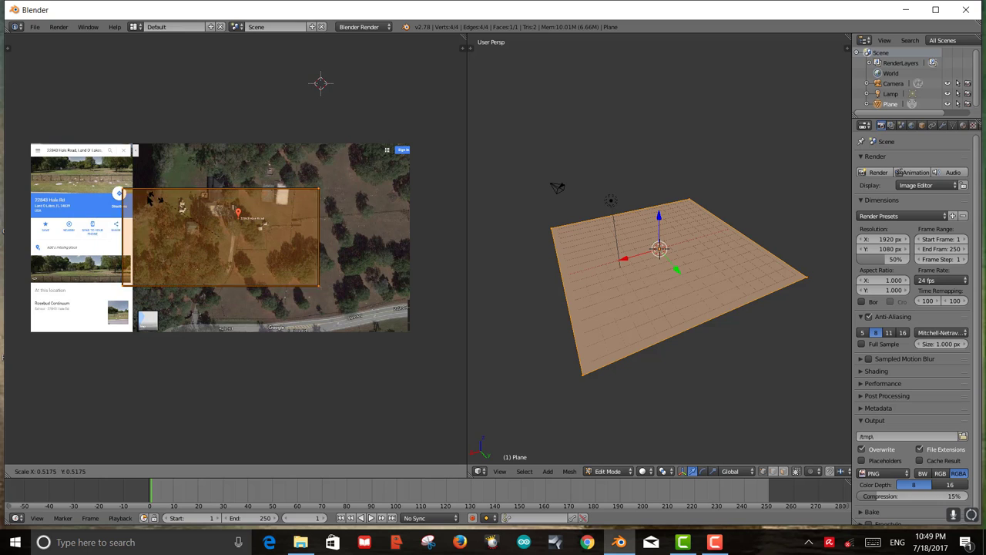
left_click(87, 194)
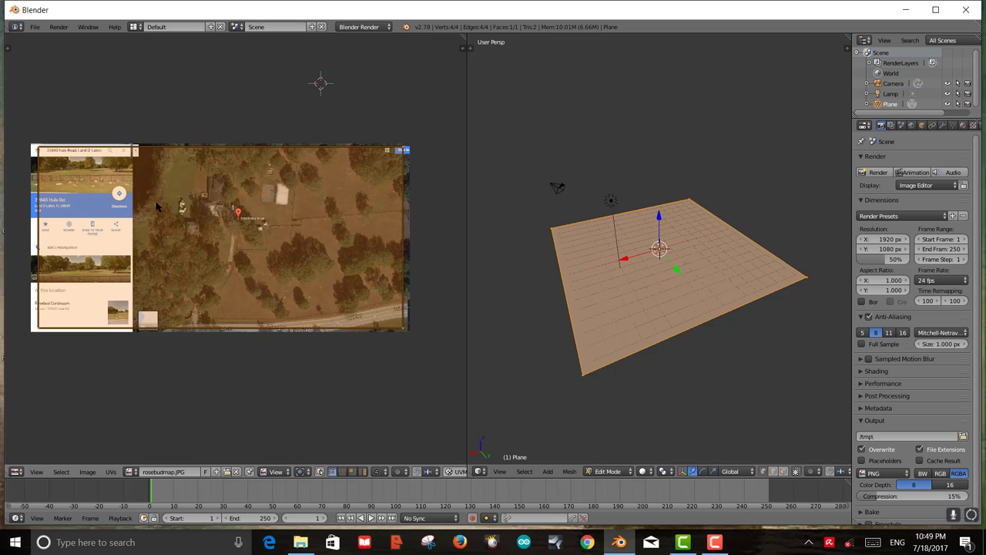
key("s")
left_click(189, 222)
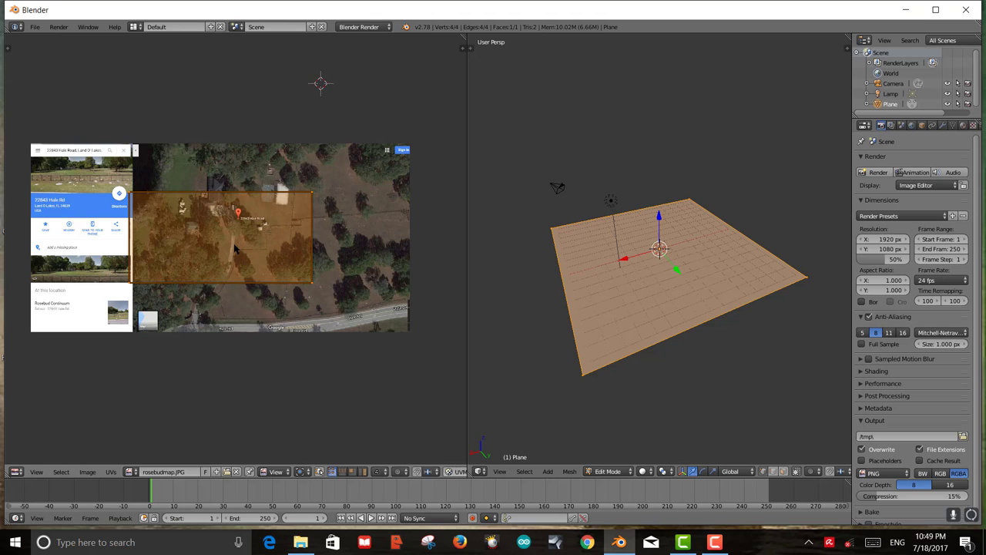
- Scale the UV face by about -2.06 along Y so that it spans the full height of the map image
key("s")
key("y")
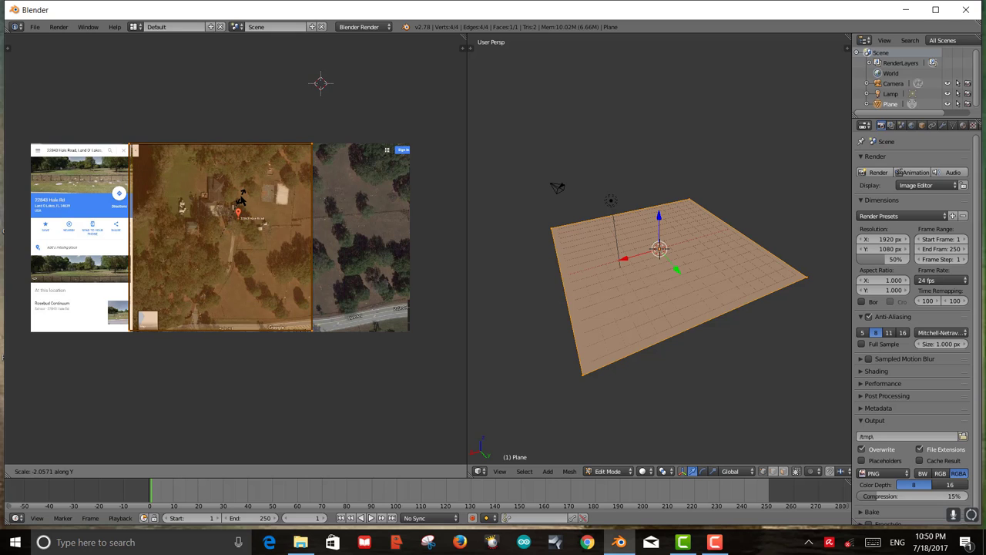
left_click(241, 202)
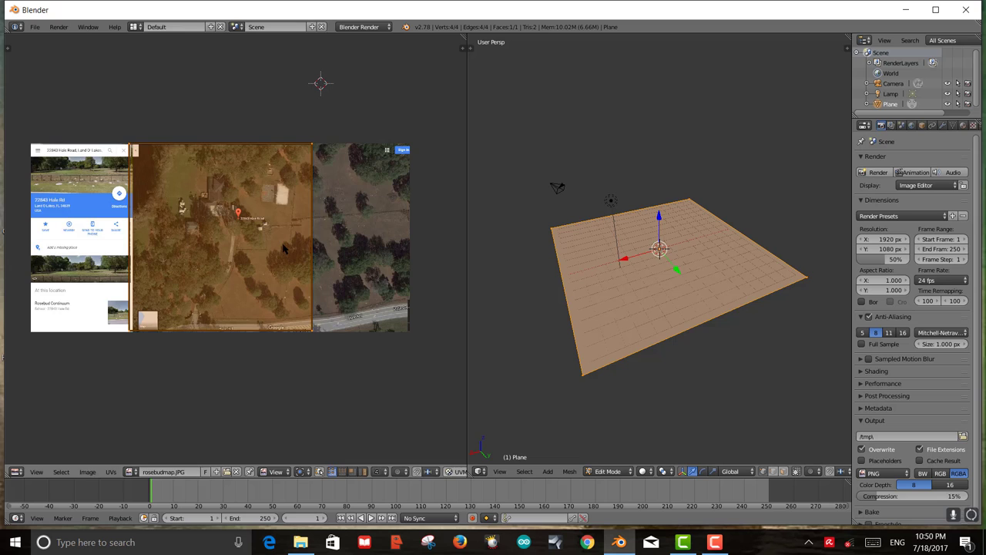
- Scale the UV face by about 1.02 along X and move it about 154 px in X over the satellite area
key("s")
key("x")
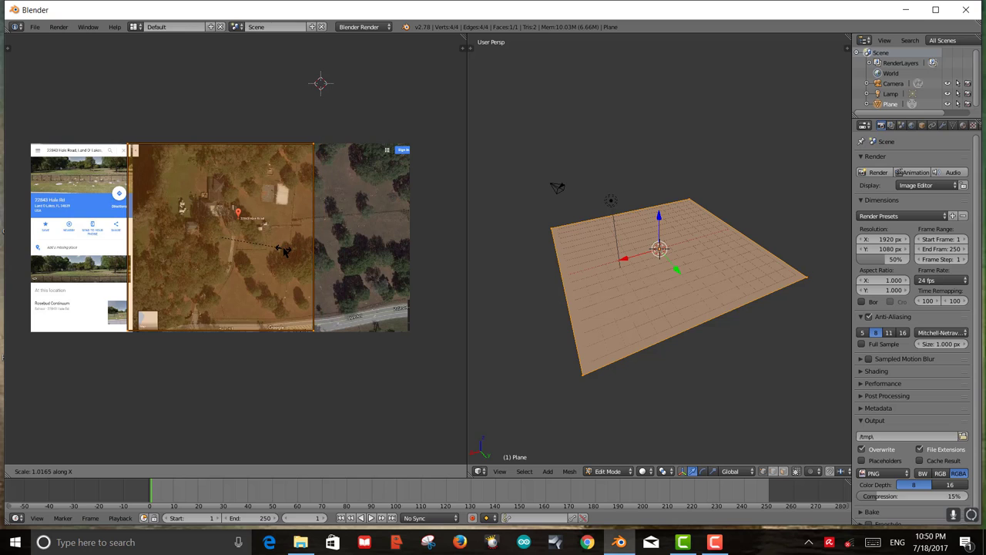
left_click(284, 250)
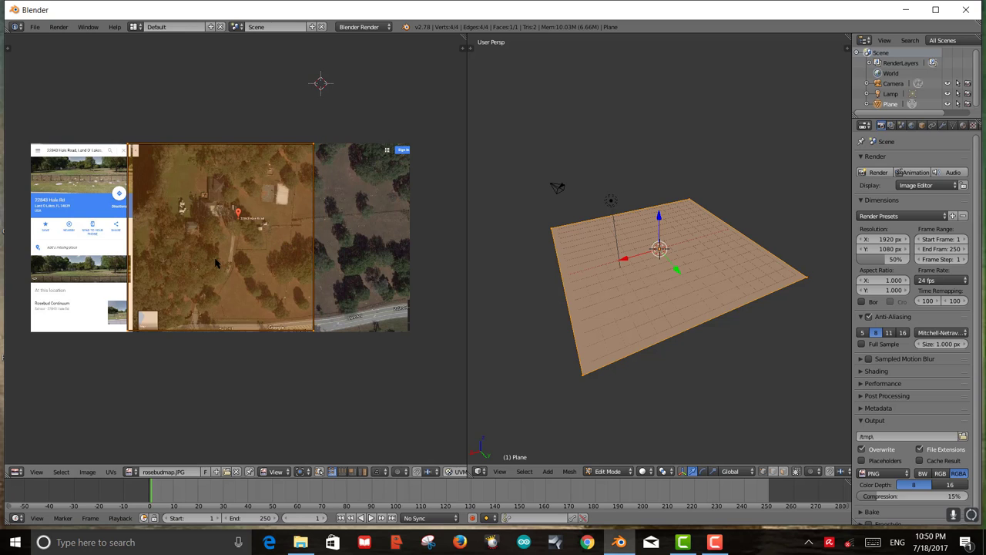
key("g")
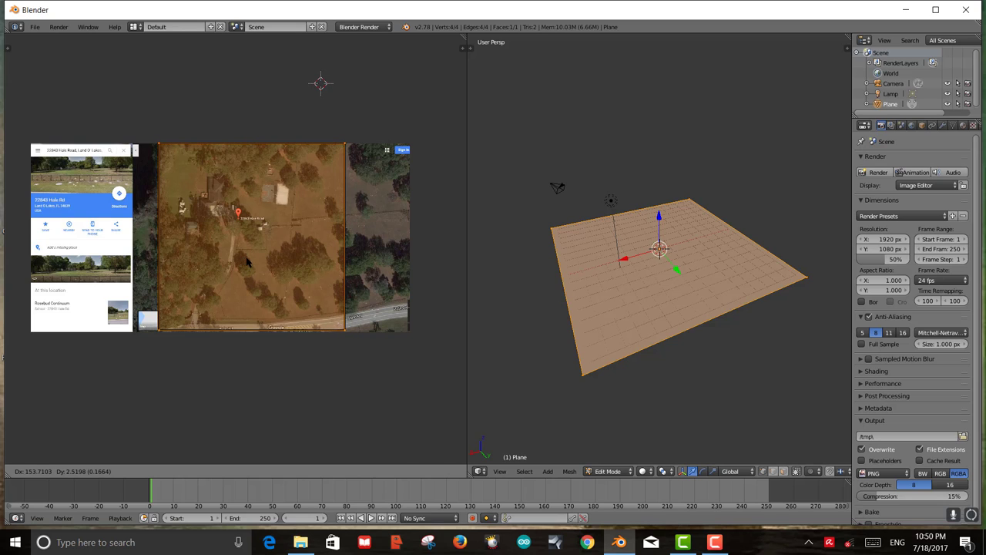
left_click(248, 262)
- Scale the UV face uniformly down to about 0.7 and move it over the house and trees near the map marker
key("s")
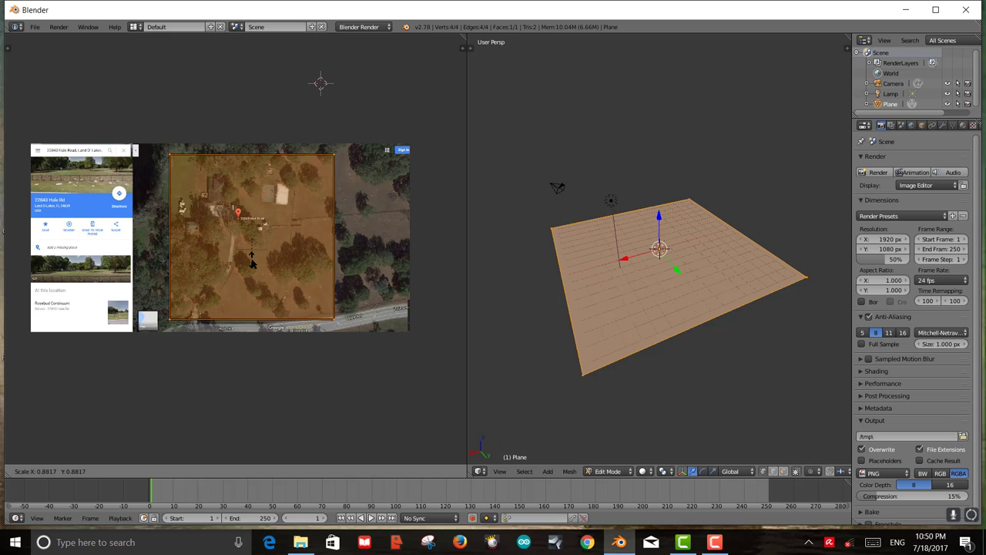
left_click(248, 259)
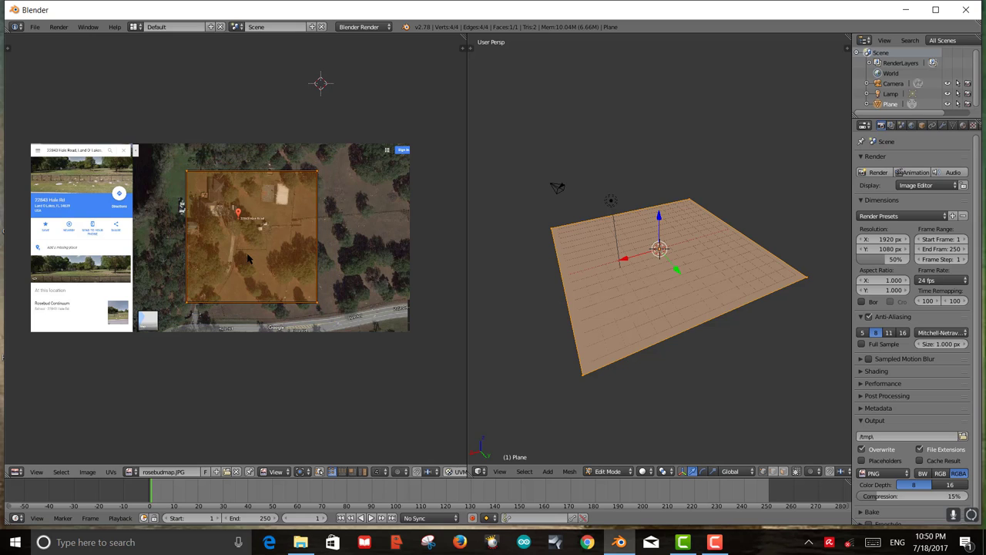
key("g")
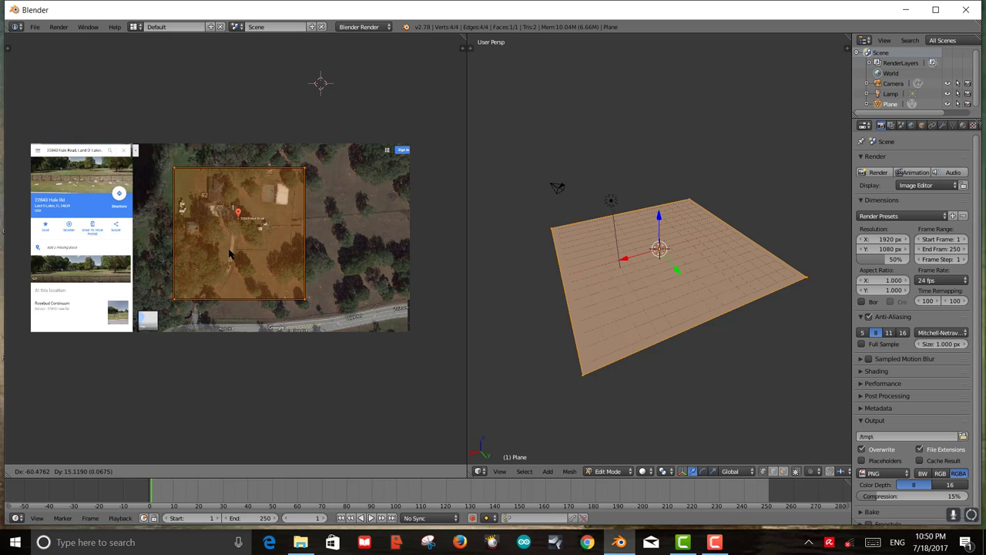
left_click(227, 251)
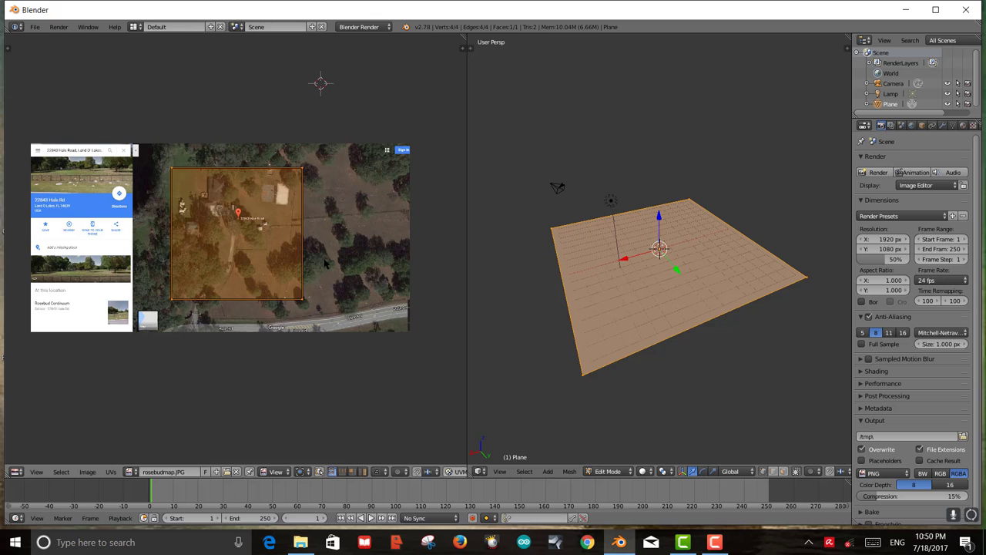
- Enlarge the UV face to the map's full height and move it about 100 px in X and -43 px in Y, covering the property and road
key("s")
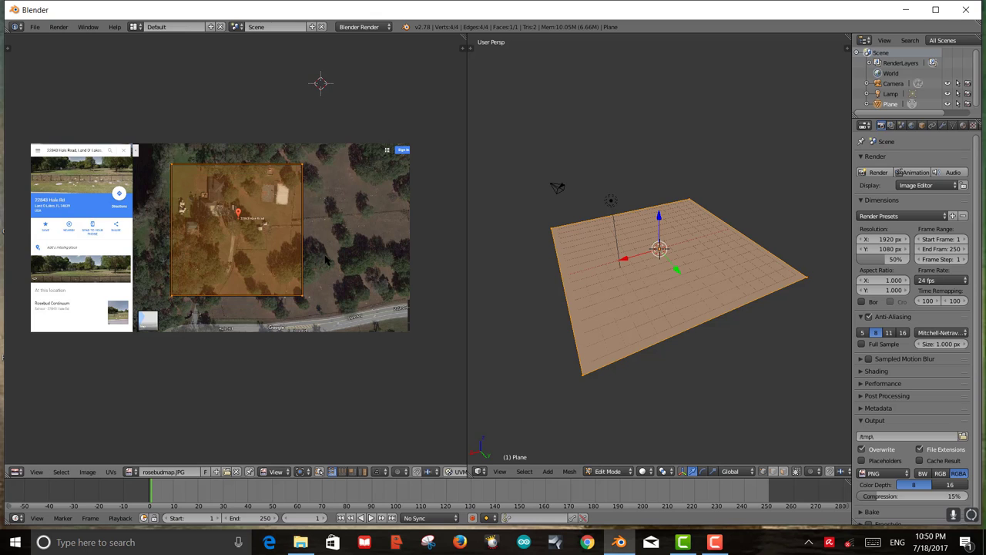
left_click(358, 299)
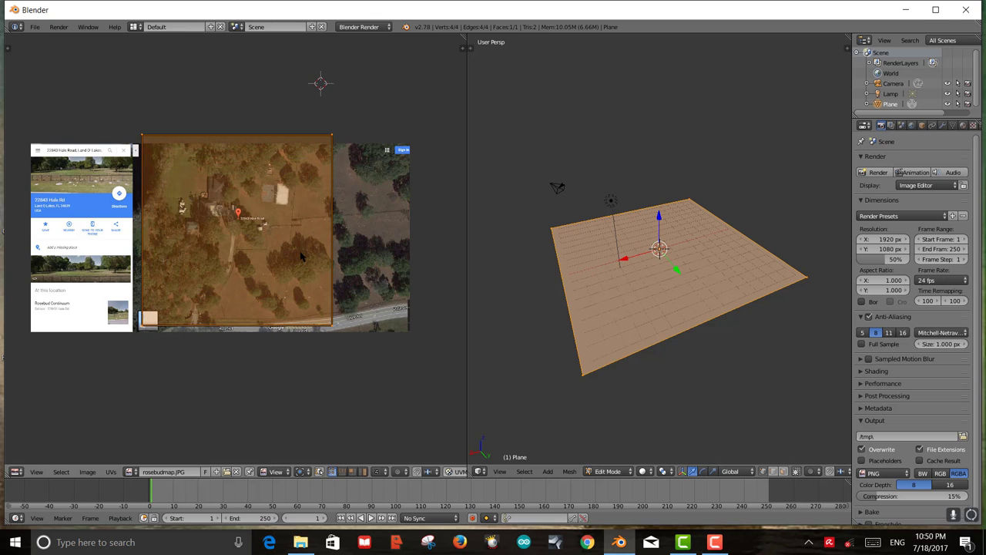
key("g")
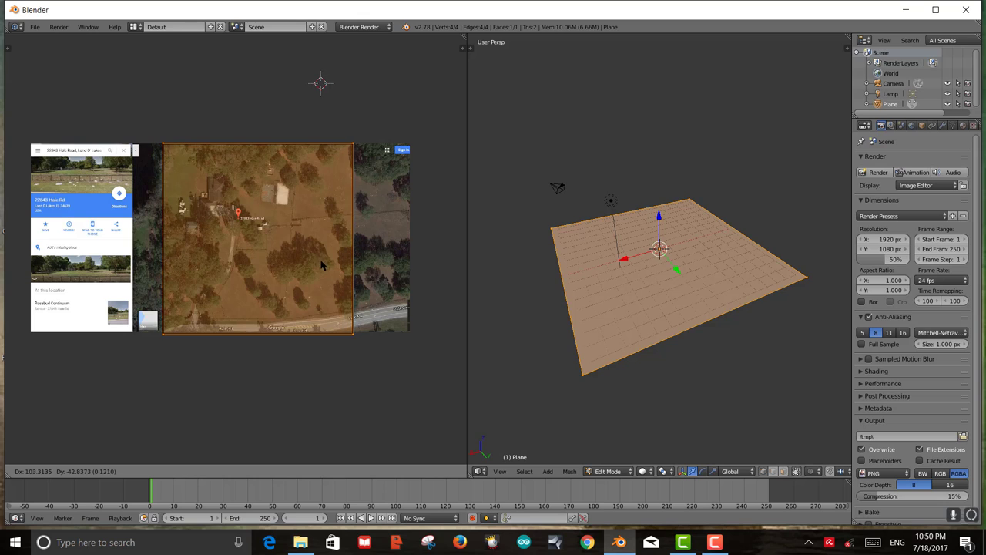
left_click(322, 265)
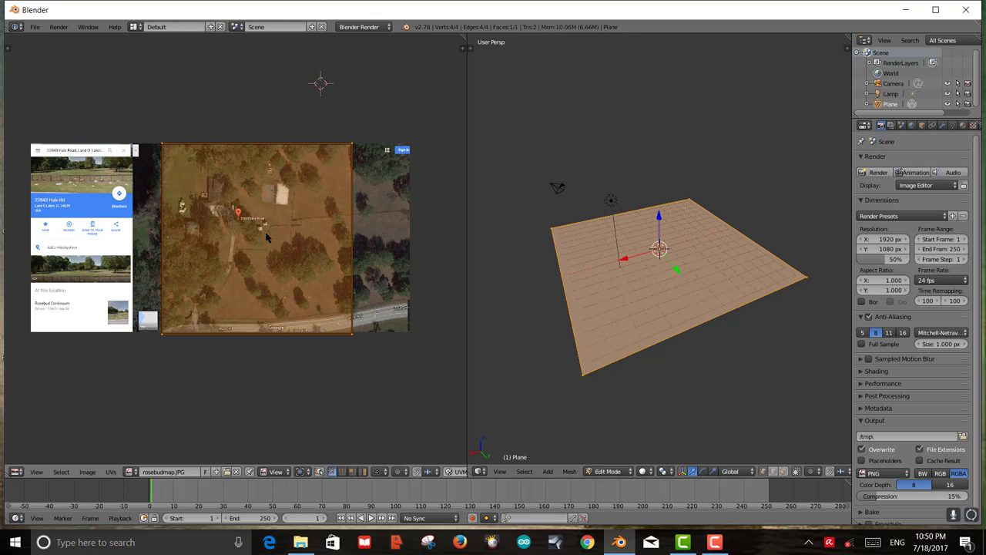
- Inspect the mapped area up close and set the 3D view's shading to Texture to show the map on the plane
scroll(263, 233, "up", 1)
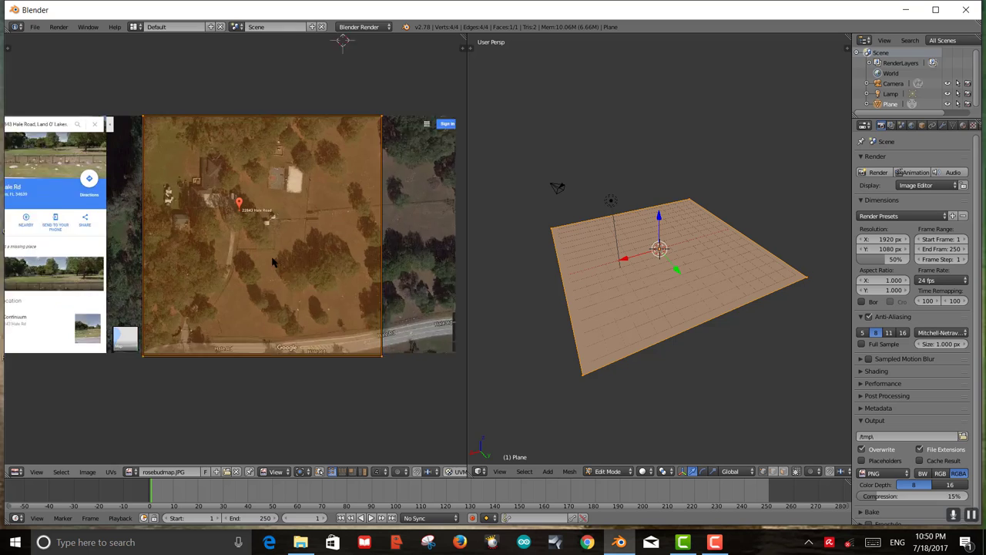
scroll(272, 262, "up", 3)
scroll(286, 242, "up", 1)
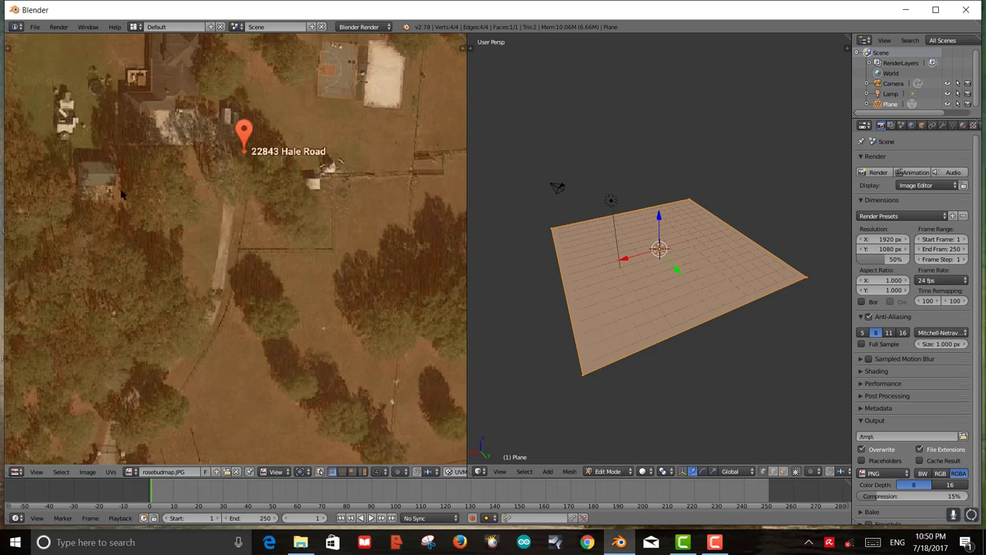
scroll(251, 259, "down", 5)
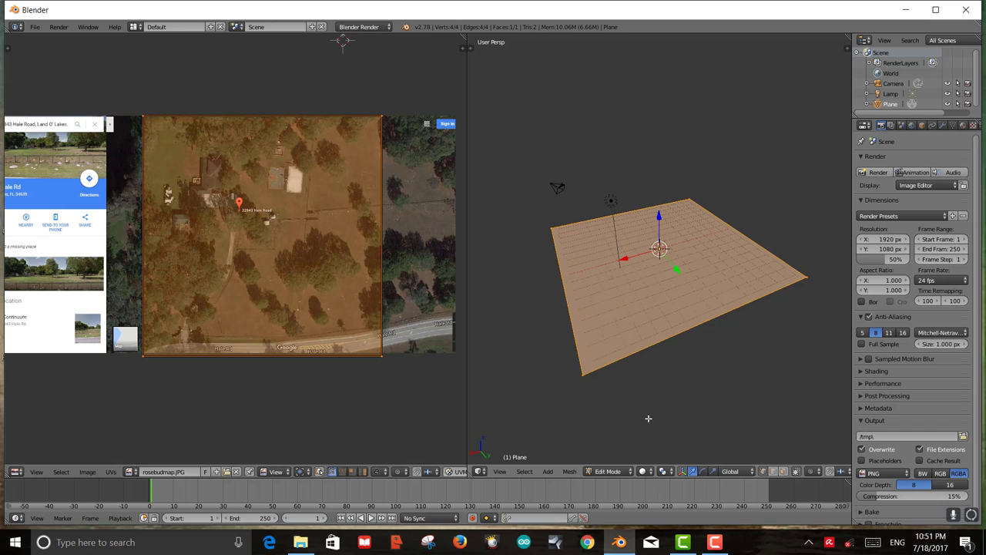
middle_click_drag(666, 335, 659, 393)
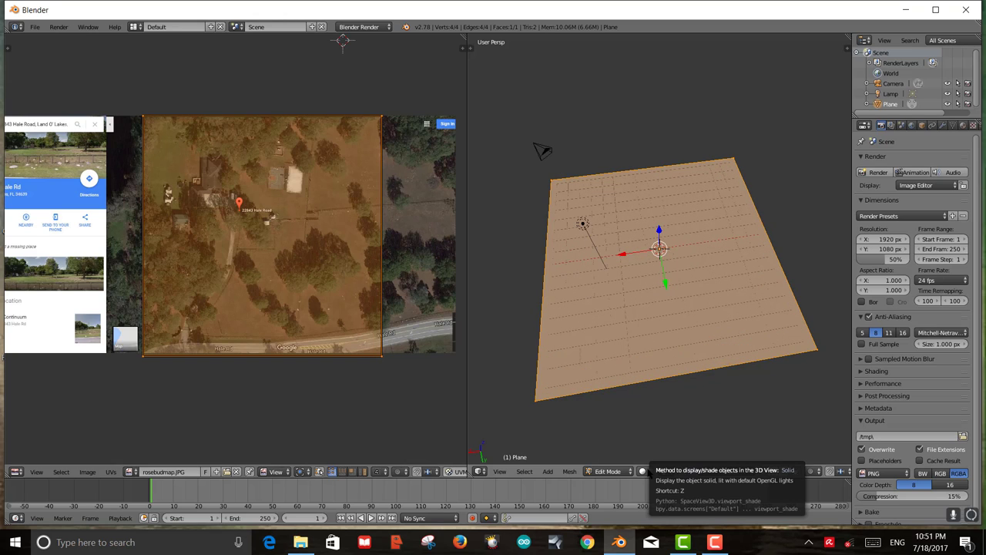
left_click(644, 471)
left_click(660, 424)
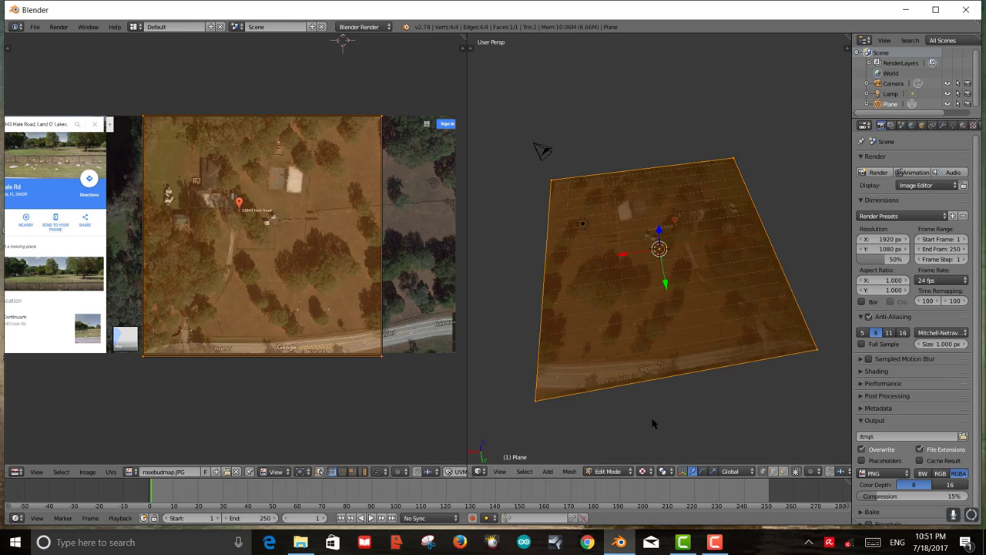
scroll(663, 340, "up", 5)
scroll(663, 340, "down", 3)
middle_click_drag(660, 332, 532, 279)
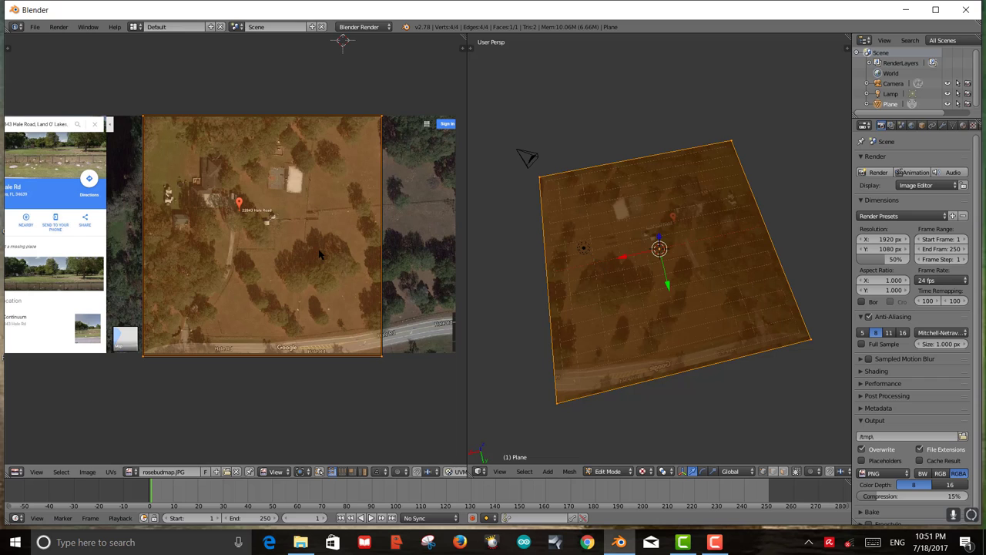
- Slide the UV face across to the map's sidebar and back over the property, and fine-tune its uniform scale to the map's full height
key("g")
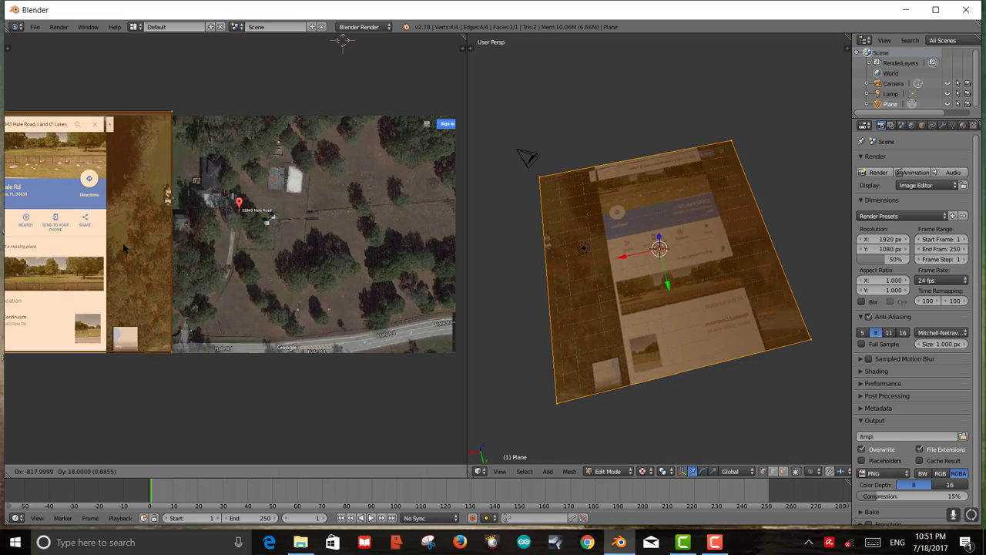
left_click_drag(42, 252, 315, 251)
key("s")
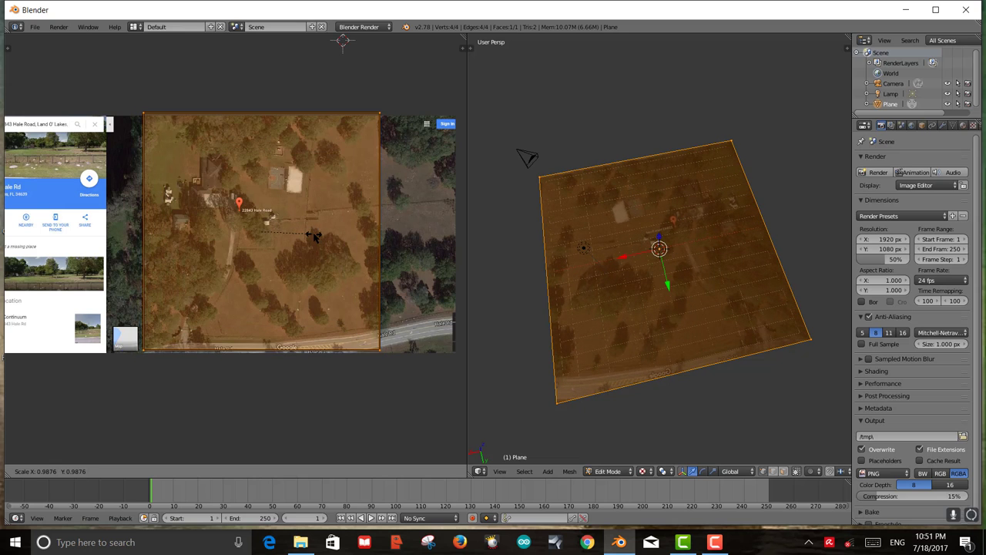
left_click(315, 238)
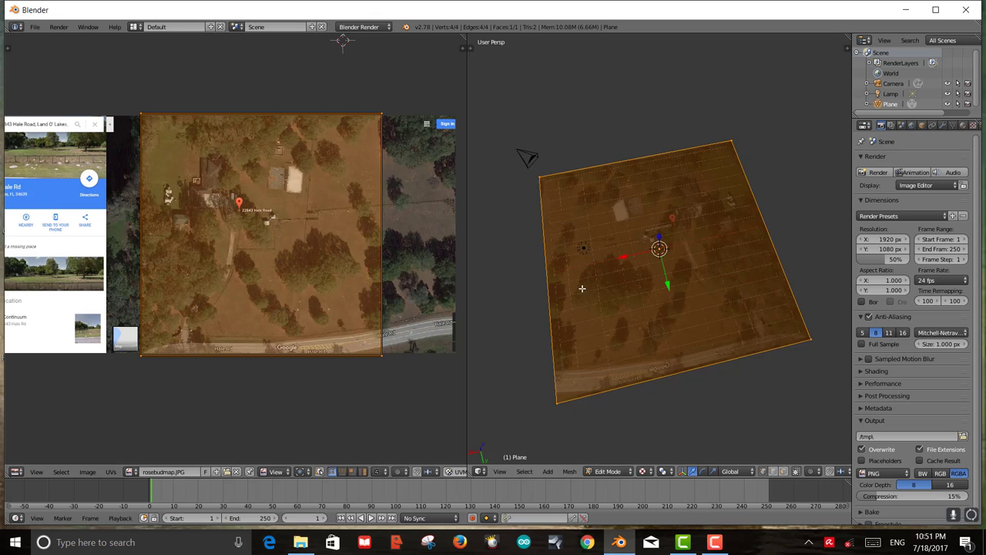
- Switch the plane to Object Mode and deselect everything to view the textured ground
mouse_move(599, 299)
middle_mouse_down()
mouse_move(600, 235)
mouse_move(607, 283)
middle_mouse_up()
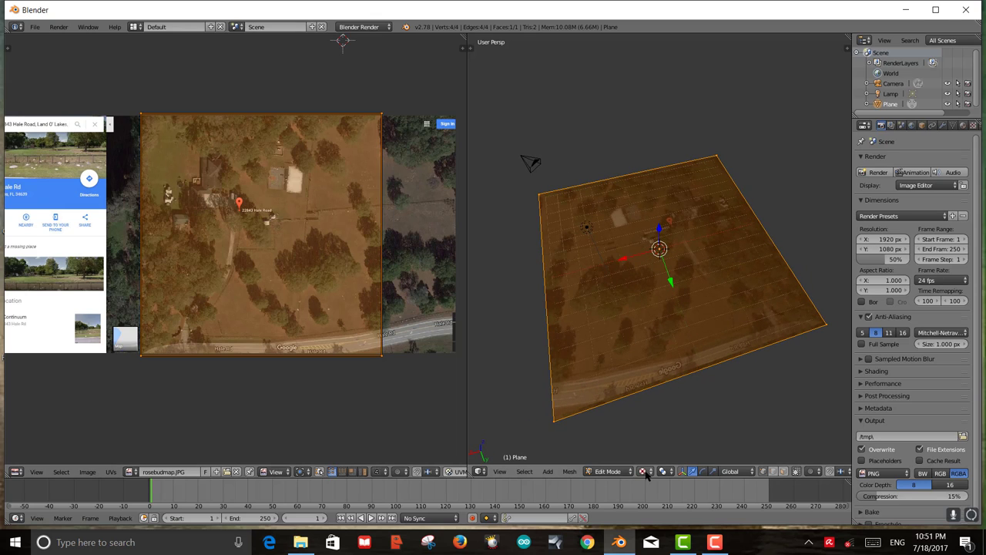
left_click(628, 473)
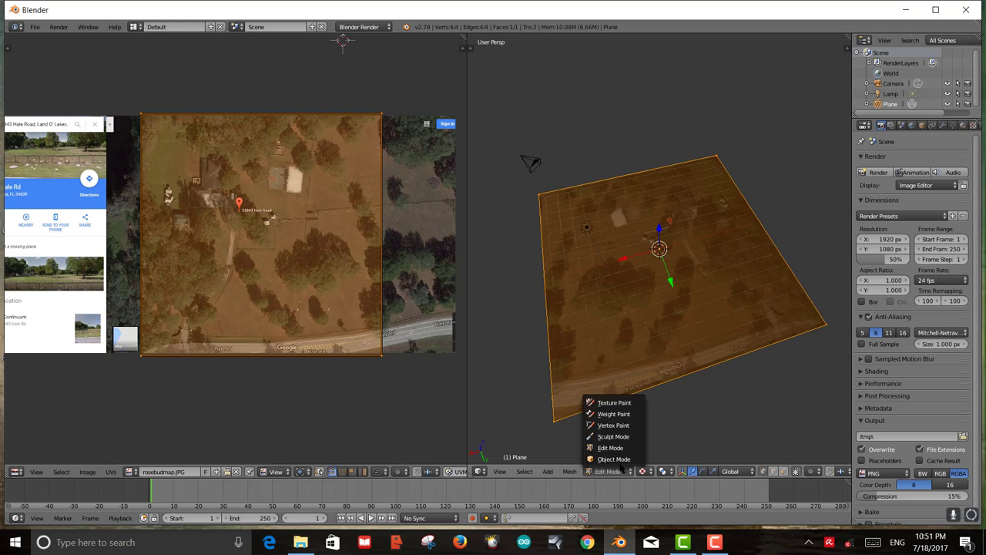
left_click(606, 458)
scroll(606, 451, "up", 2)
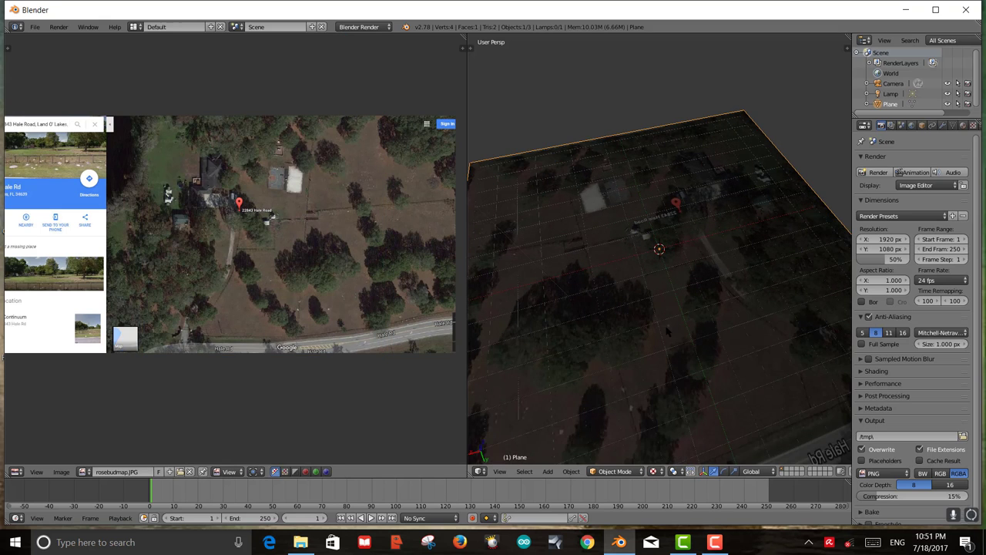
scroll(664, 326, "down", 3)
middle_click_drag(666, 307, 665, 377)
scroll(658, 317, "up", 3)
scroll(678, 277, "down", 2)
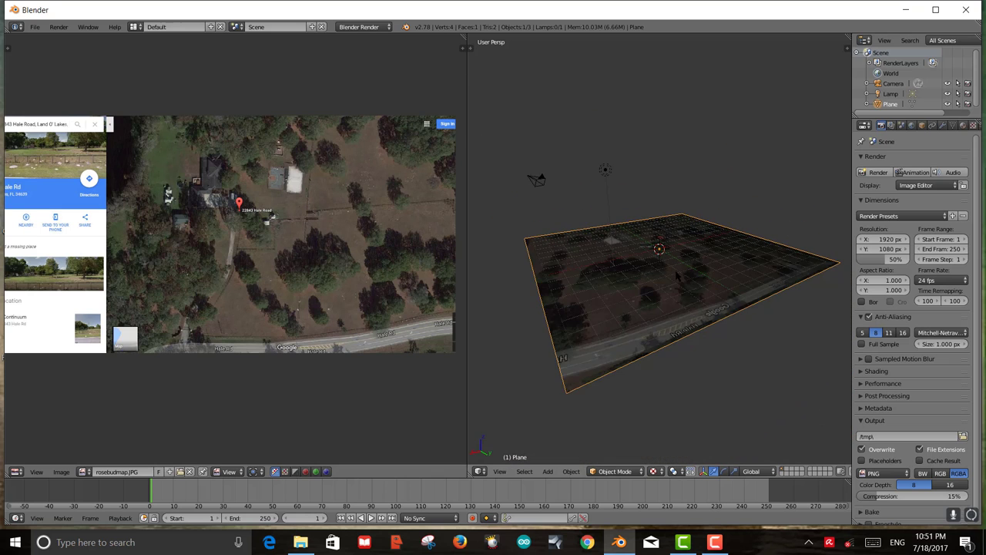
middle_click_drag(678, 277, 686, 321)
key("a")
scroll(679, 295, "up", 2)
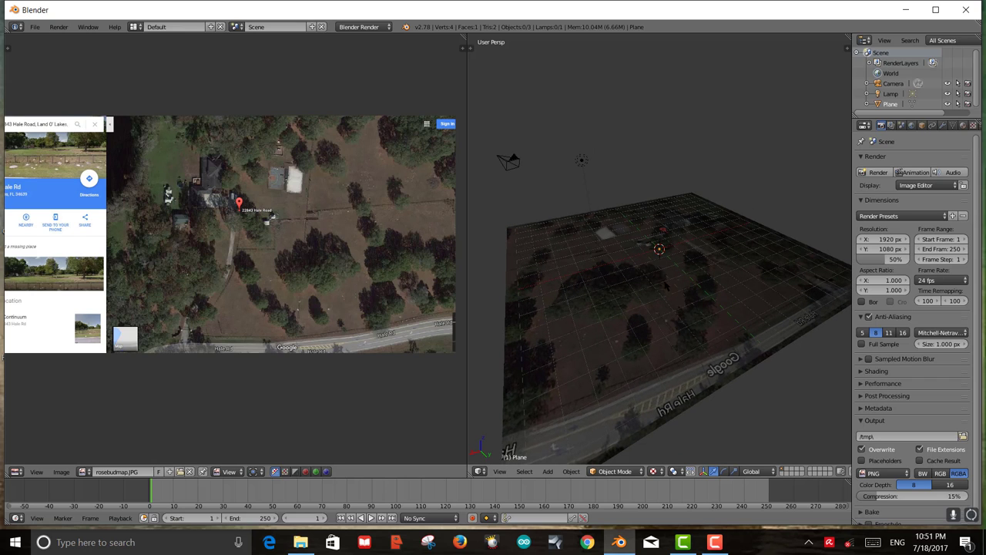
- Render a test image of the scene from the camera and close the render result
key("F12")
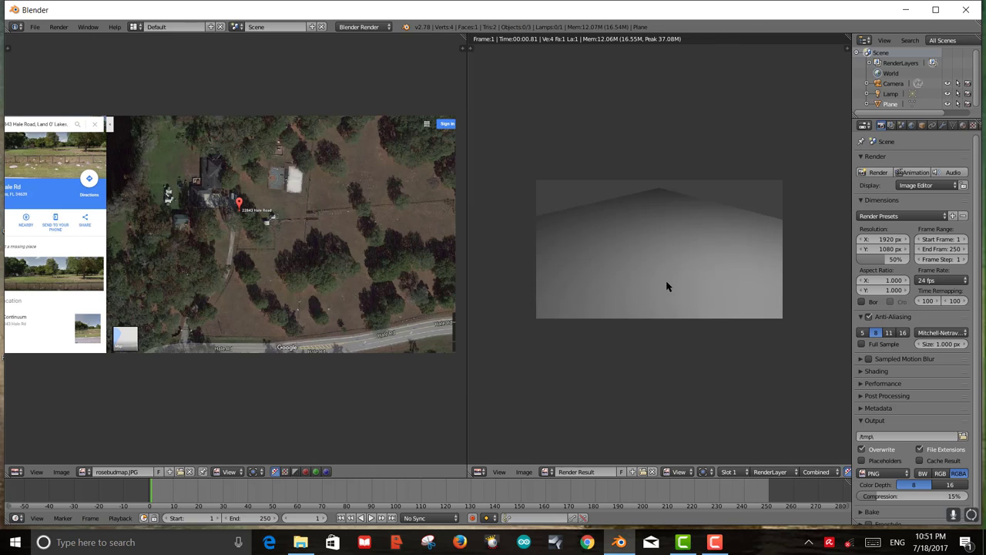
key("Escape")
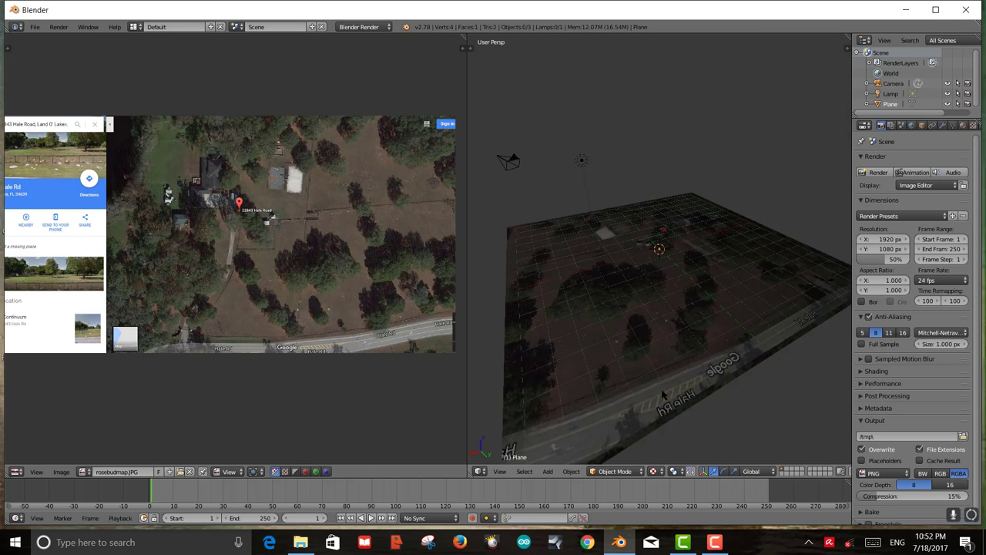
- Preview the plane in Material and Rendered viewport shading, and return the 3D view to Texture shading
left_click(662, 472)
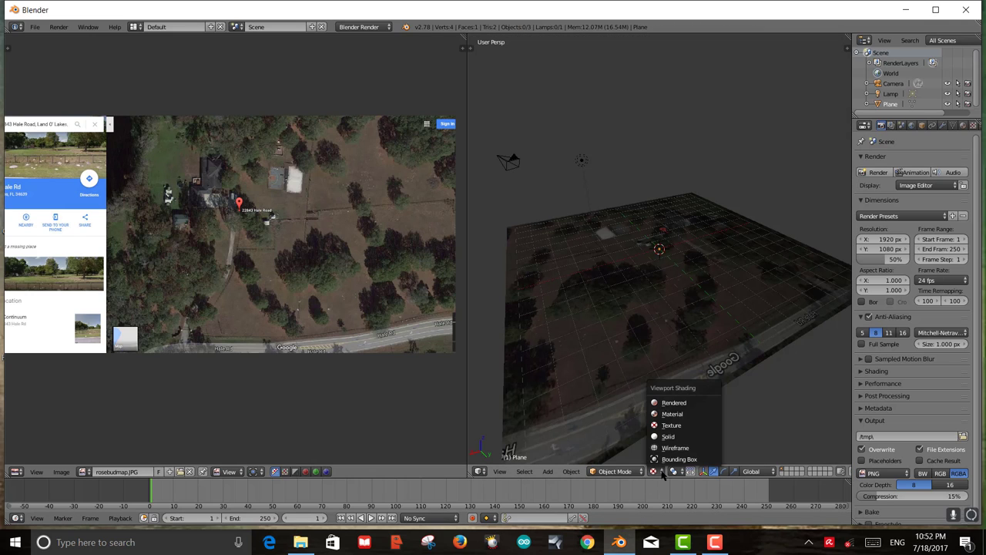
left_click(666, 415)
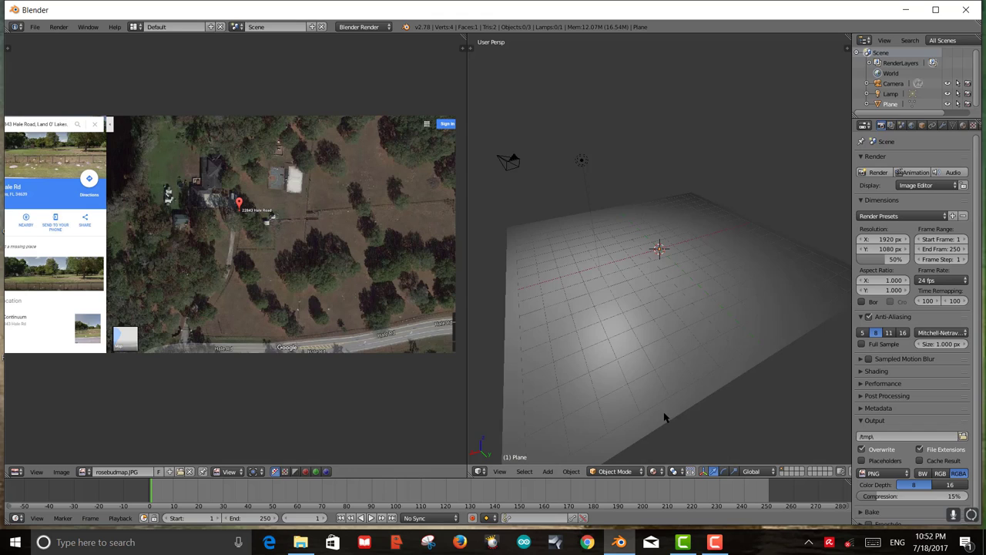
left_click(657, 471)
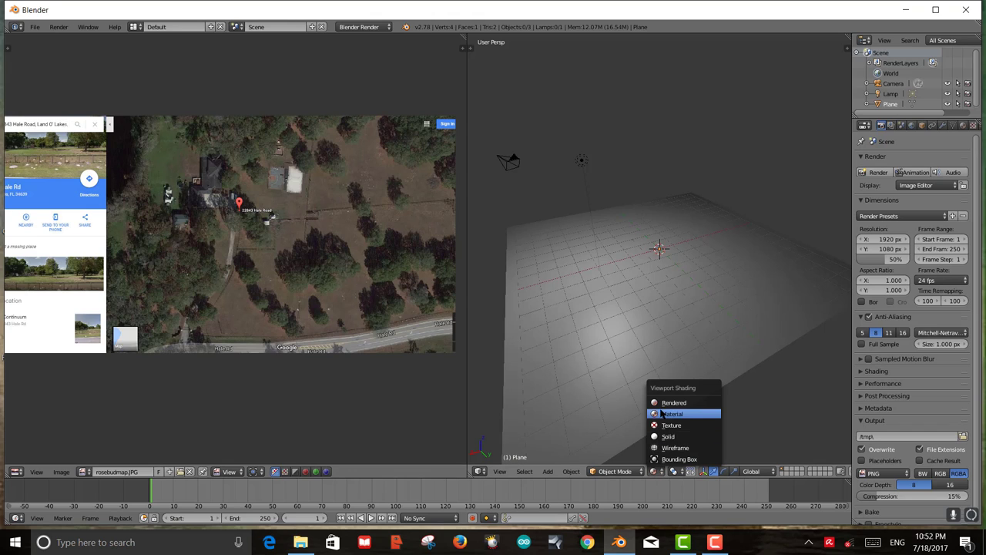
left_click(667, 402)
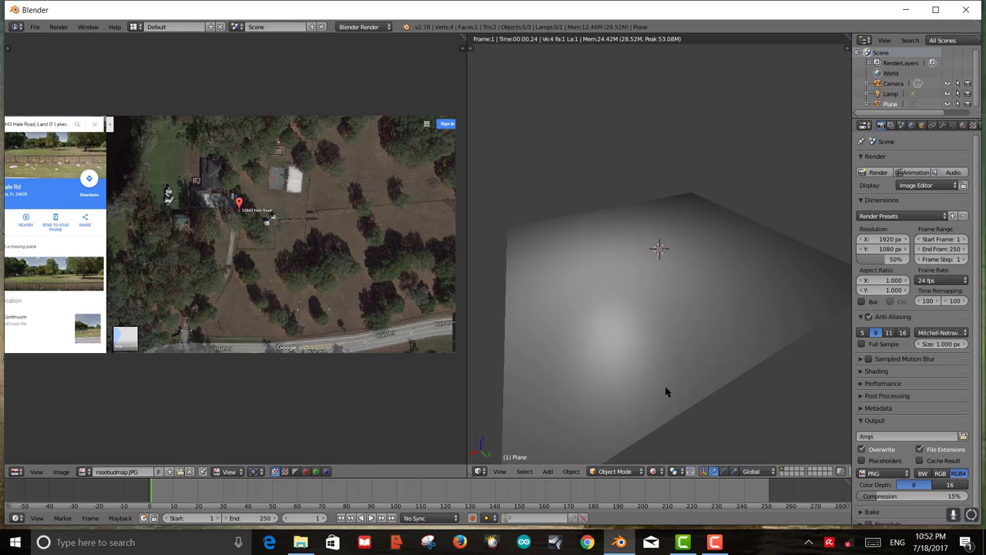
left_click(658, 472)
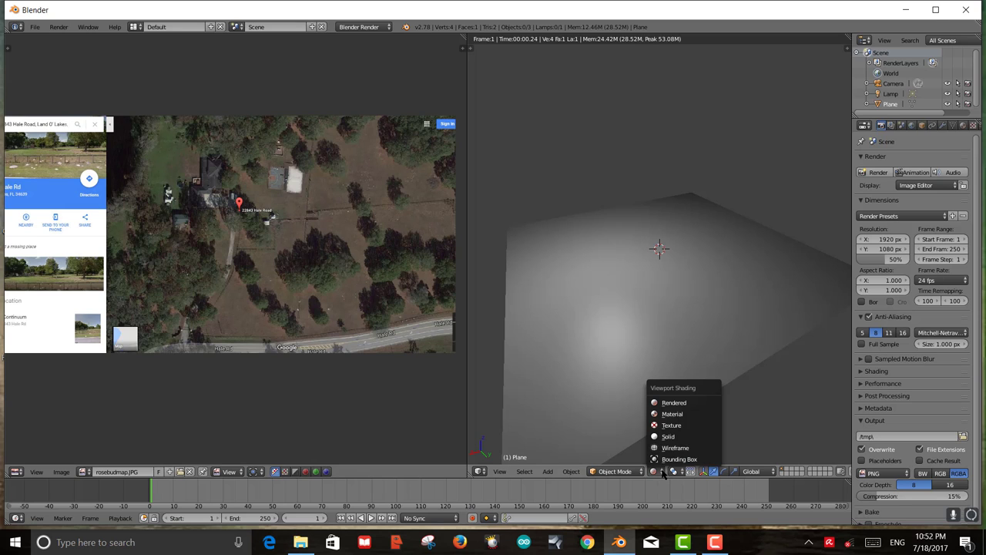
left_click(669, 424)
scroll(657, 308, "down", 2)
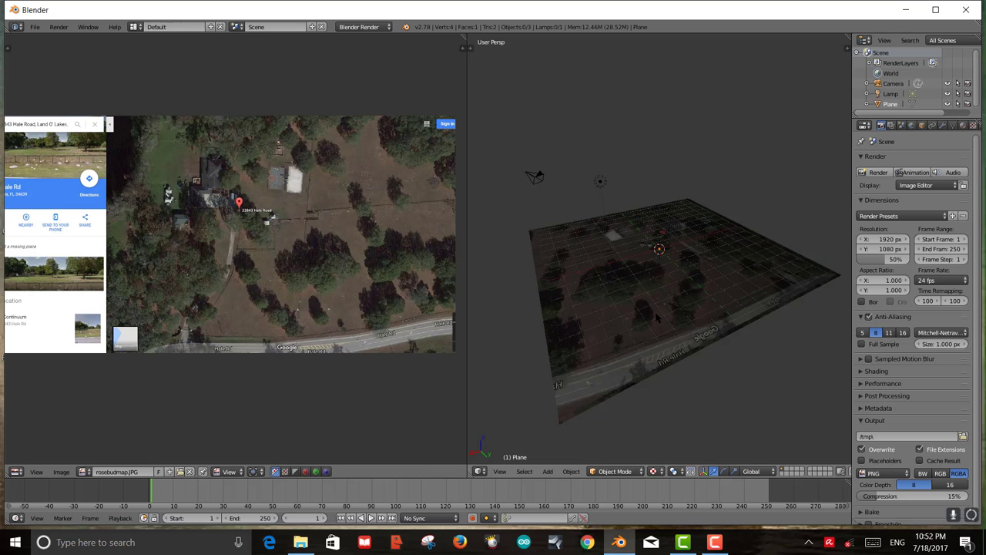
middle_click_drag(656, 316, 640, 328)
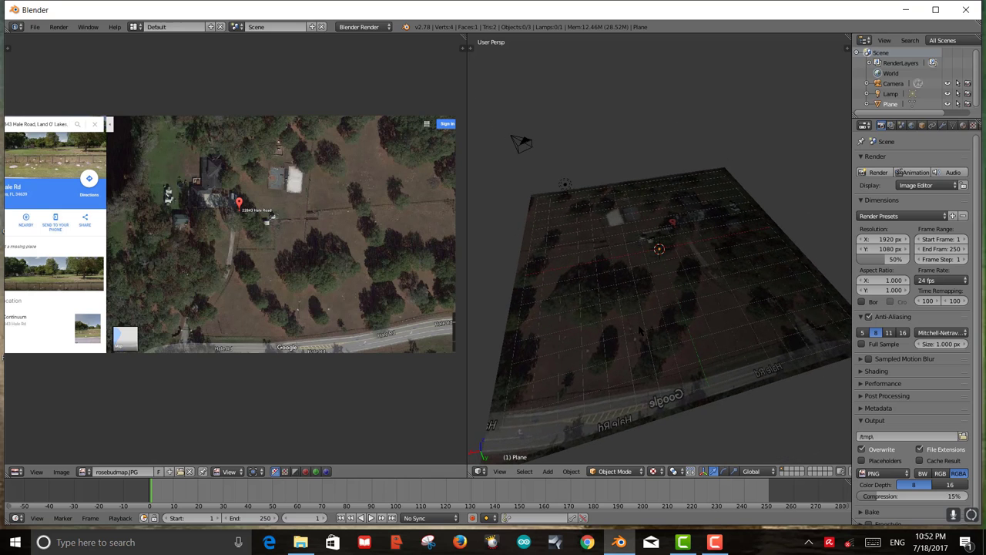
- Display the scene in Material shading and give the plane a new material with a light green diffuse colour
left_click(656, 472)
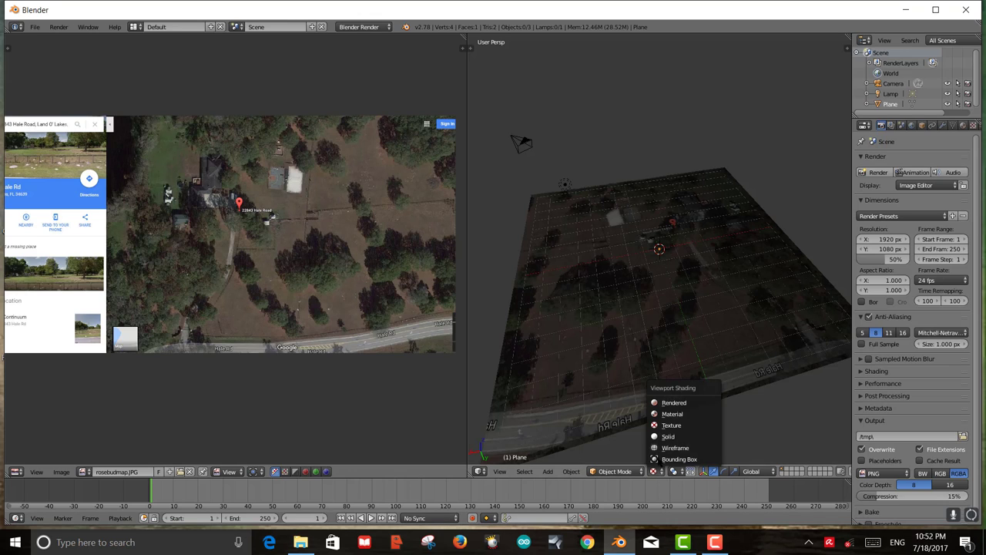
left_click(665, 416)
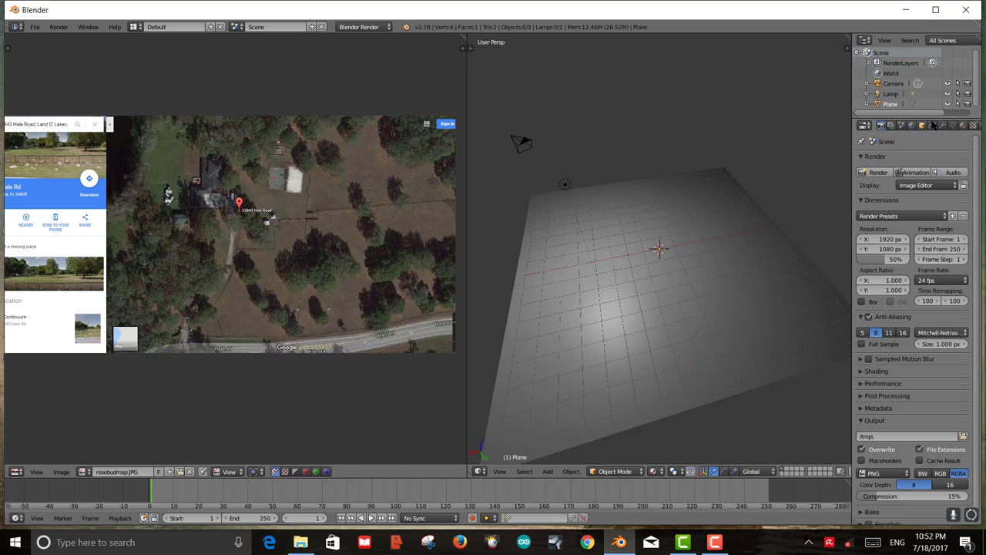
scroll(940, 127, "down", 1)
scroll(940, 127, "up", 3)
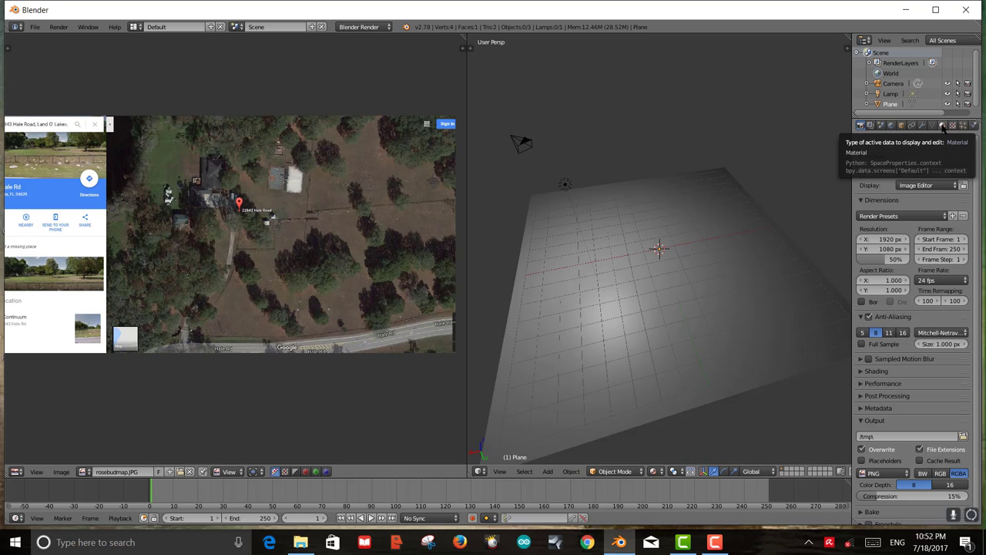
left_click(943, 127)
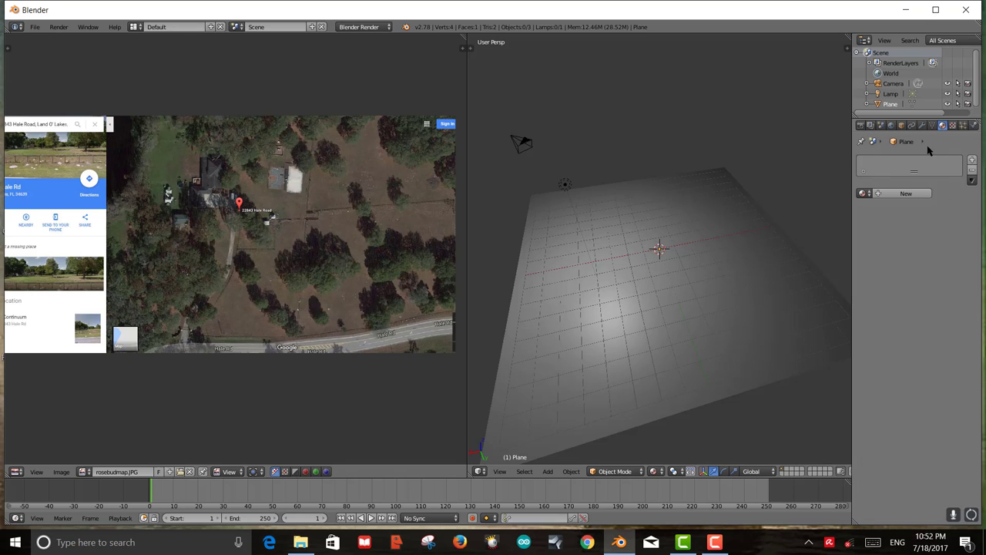
left_click(902, 193)
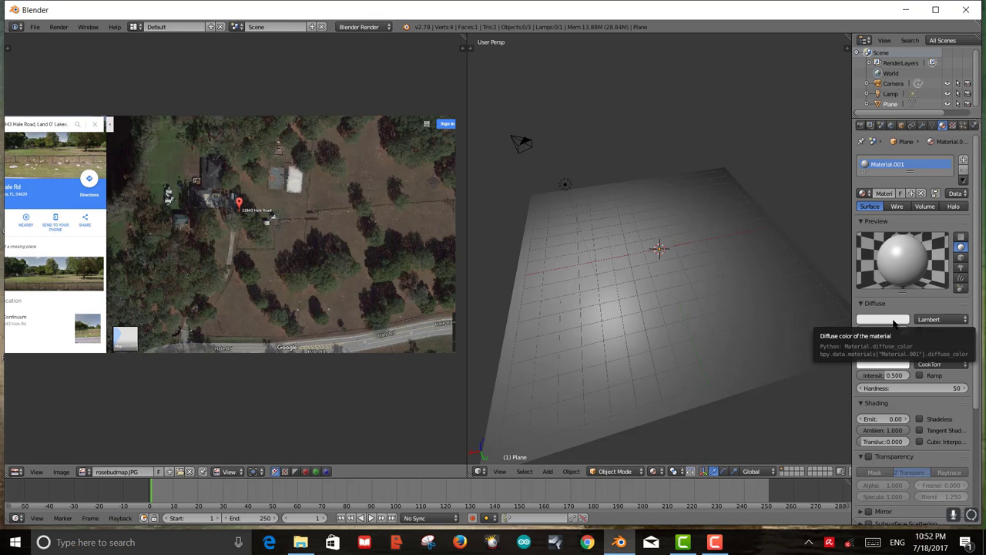
left_click(892, 321)
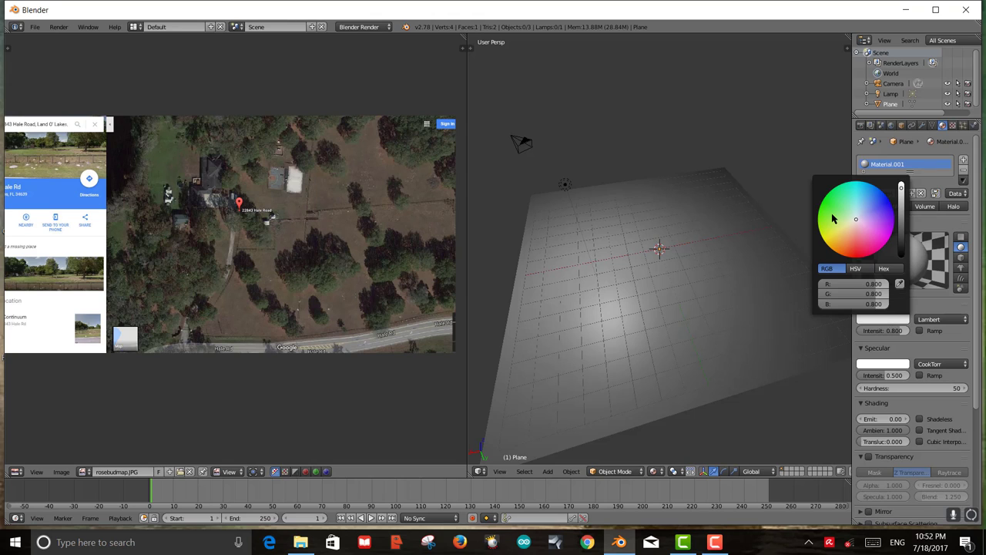
left_click(832, 219)
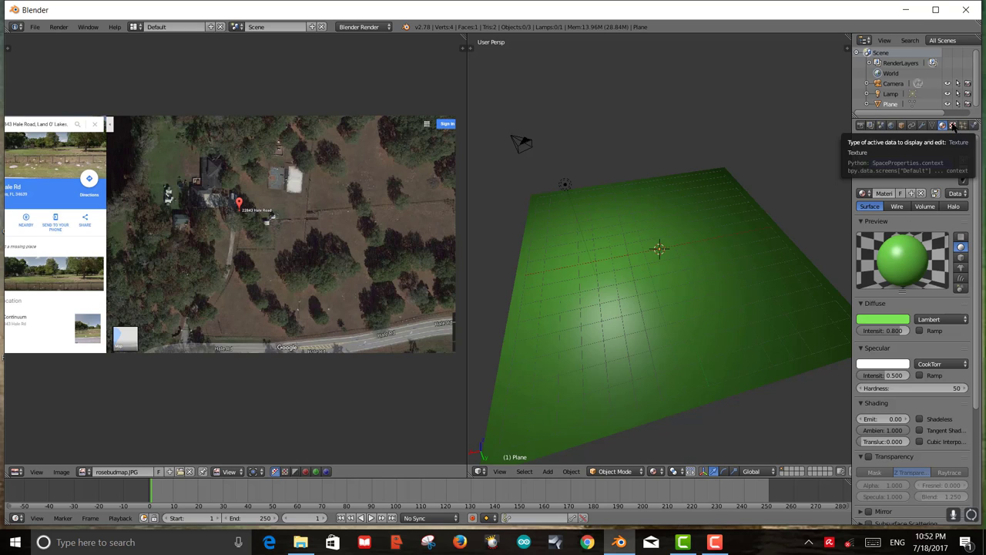
- Add an image texture to the plane's material and load rosebudmap.JPG from the RosebudContinuum folder
left_click(953, 126)
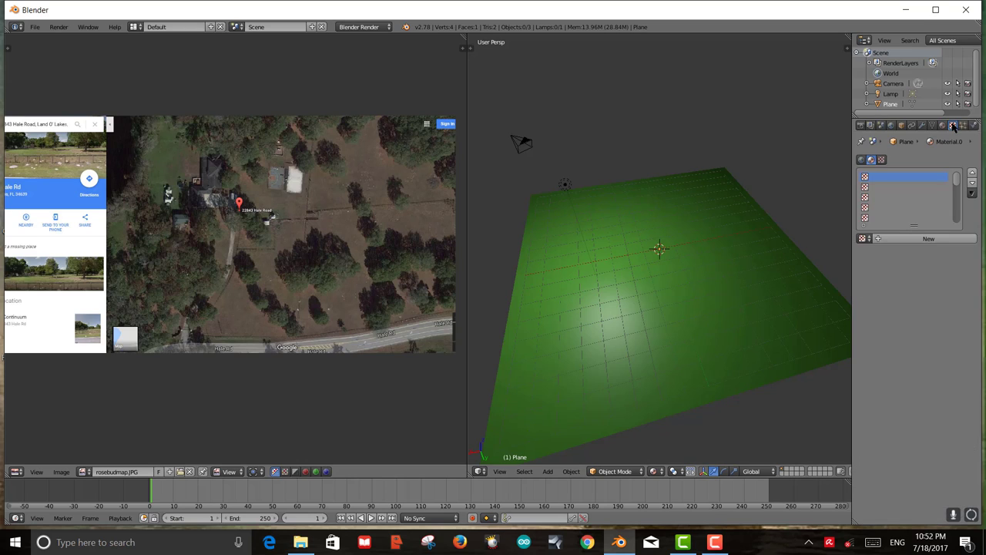
left_click(920, 239)
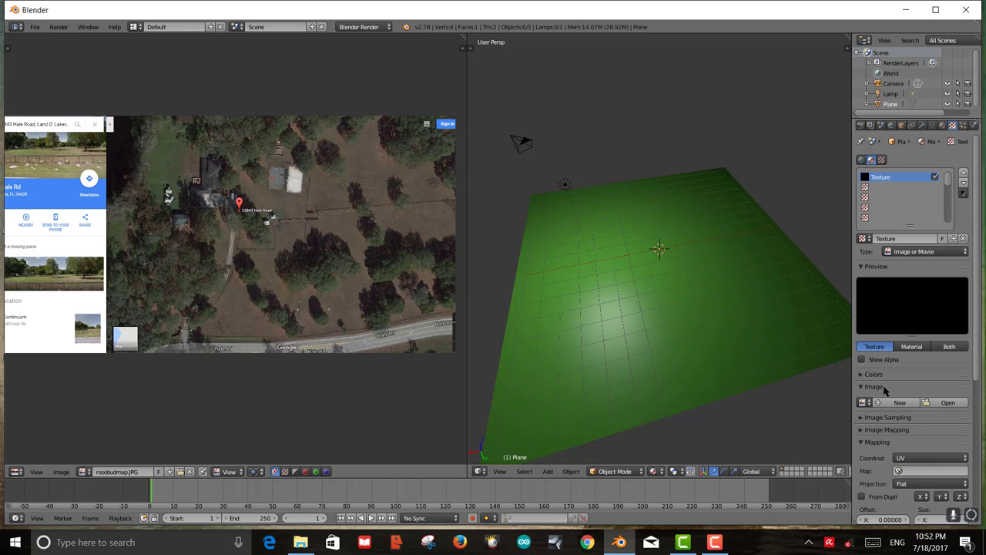
left_click(947, 403)
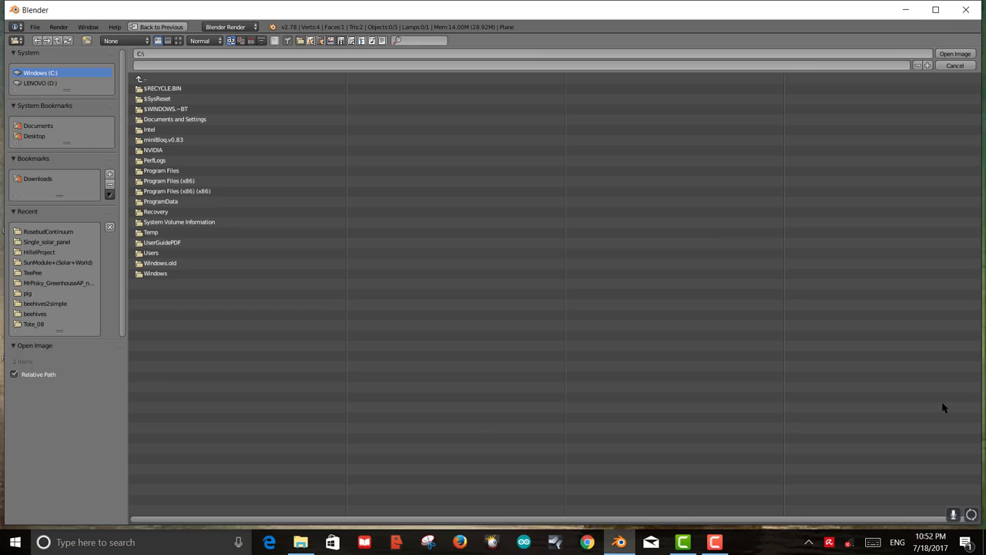
left_click(59, 232)
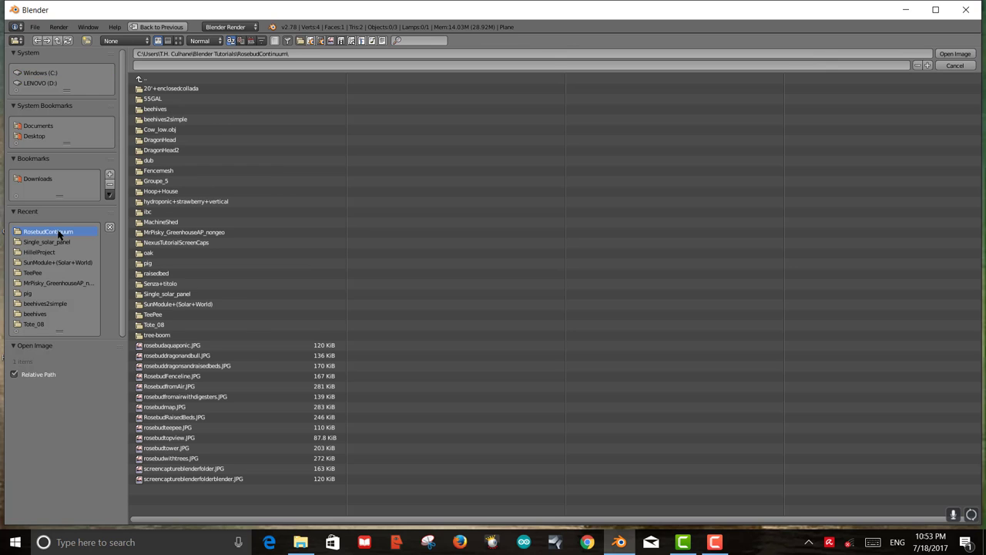
left_click(198, 408)
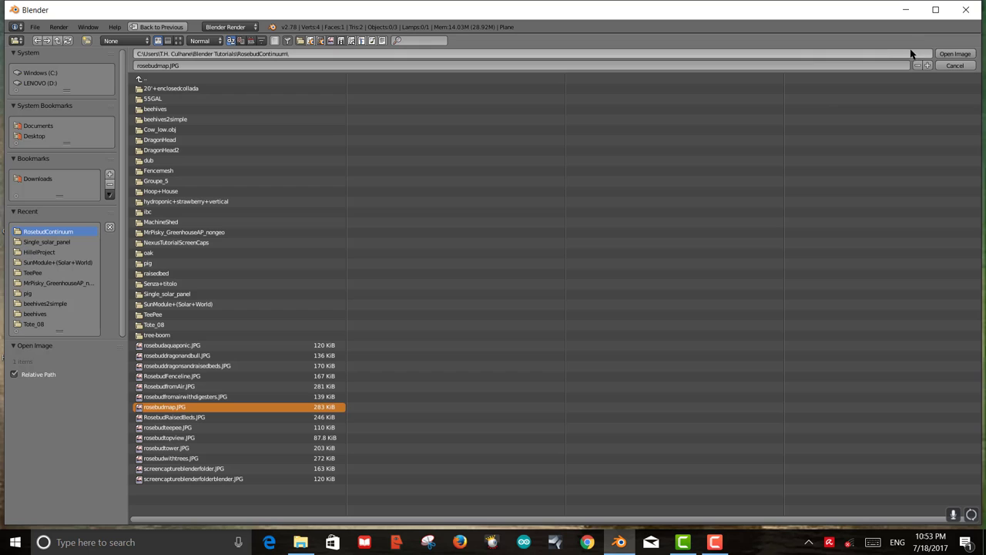
left_click(953, 54)
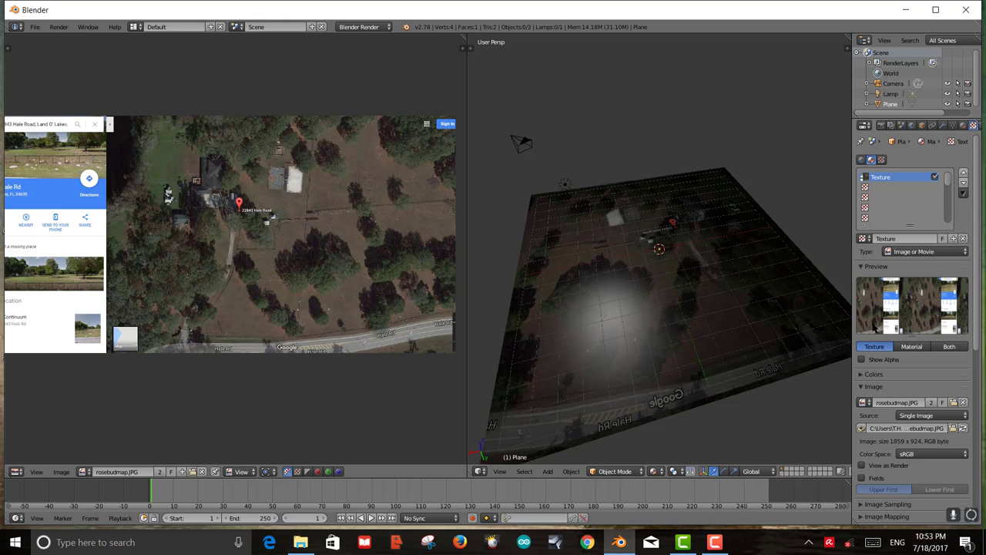
- Preview the texture on the material using the sphere, cube, monkey, hair and sky sphere shapes, finishing with the flat preview
left_click(913, 346)
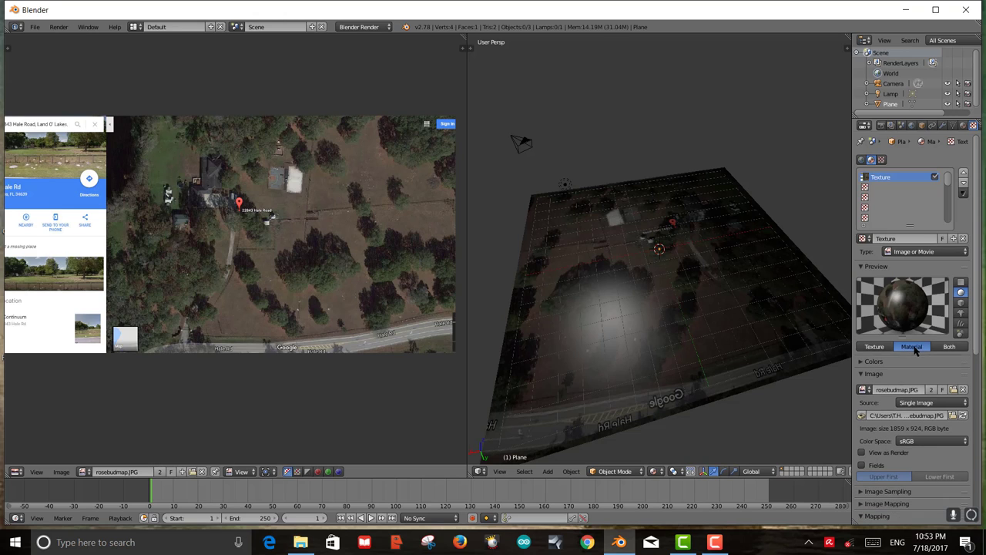
left_click(875, 347)
left_click(913, 346)
left_click(960, 283)
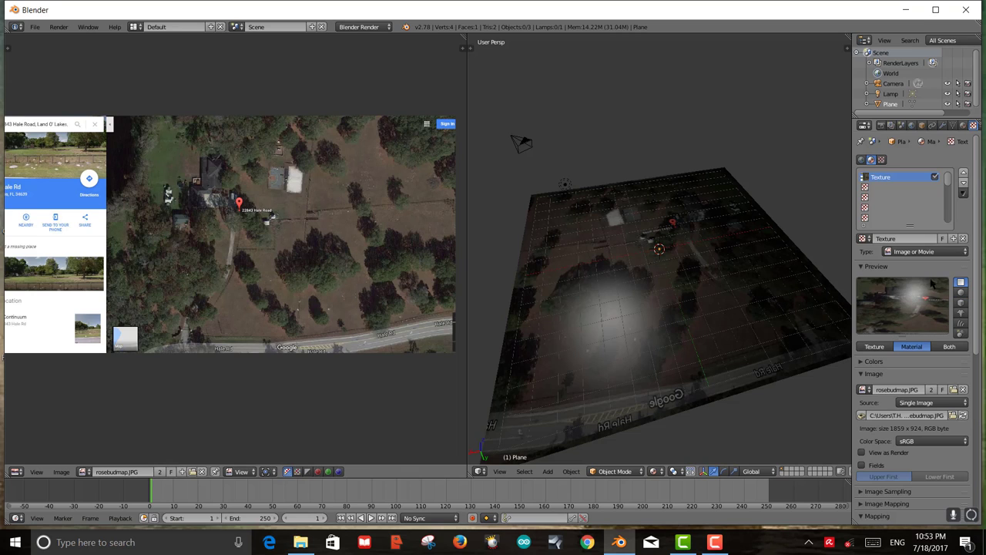
left_click(961, 292)
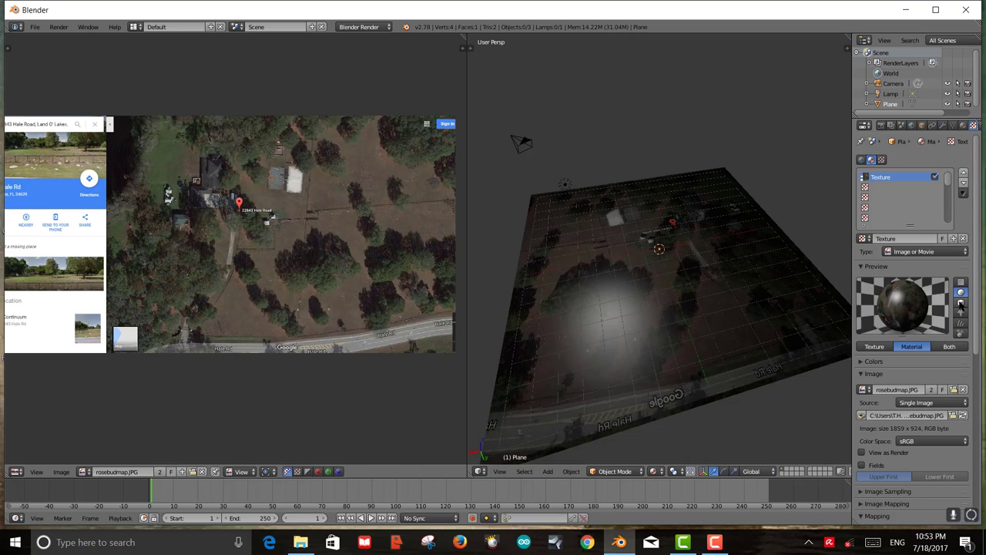
left_click(961, 303)
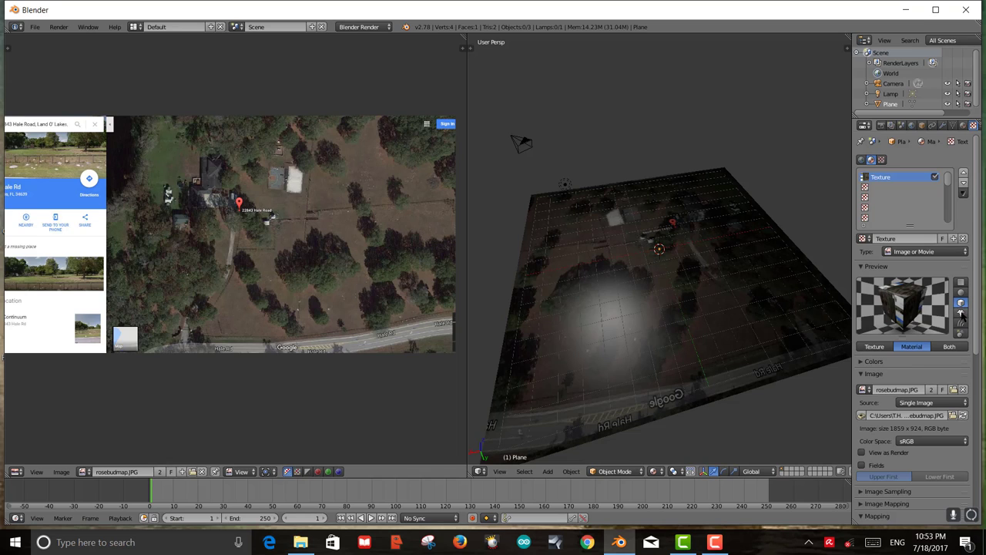
left_click(961, 313)
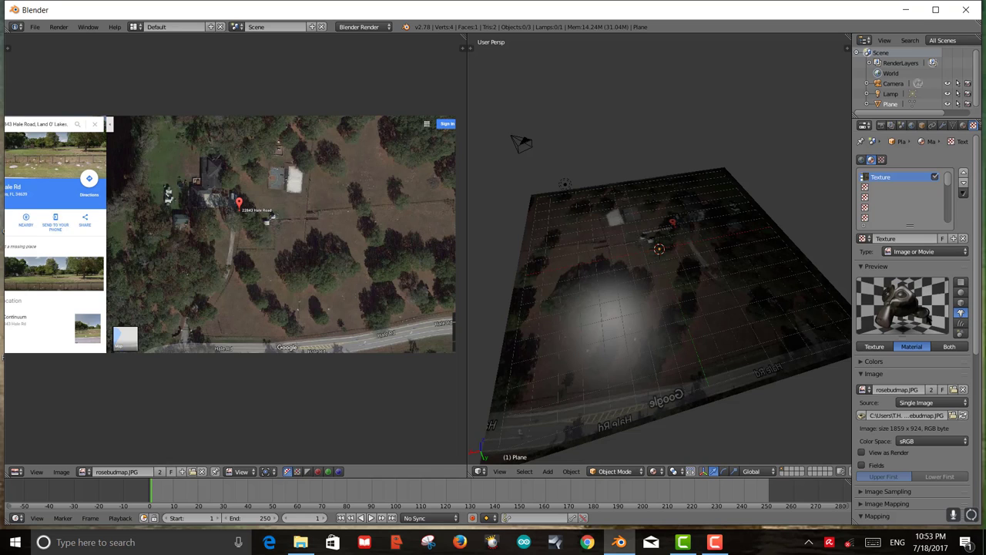
left_click(961, 322)
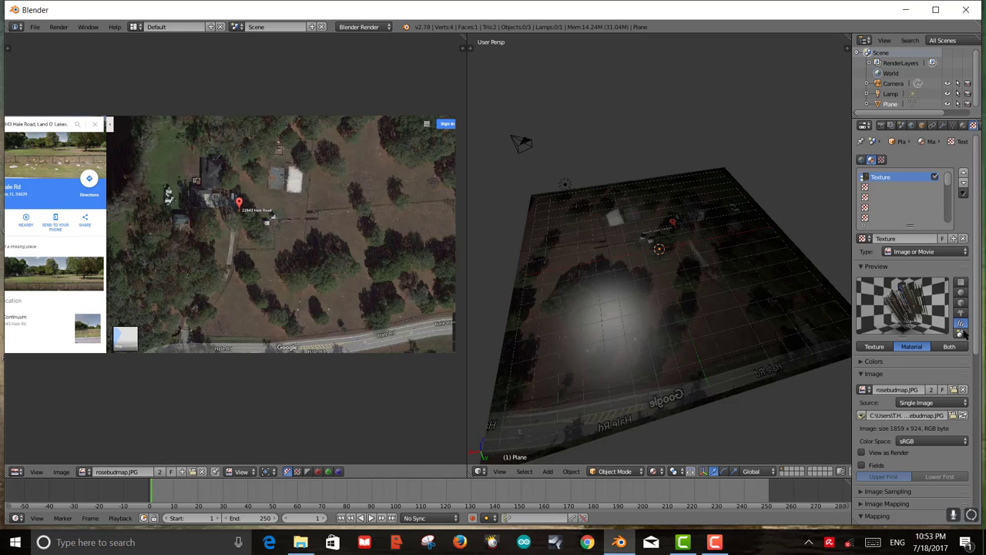
left_click(961, 333)
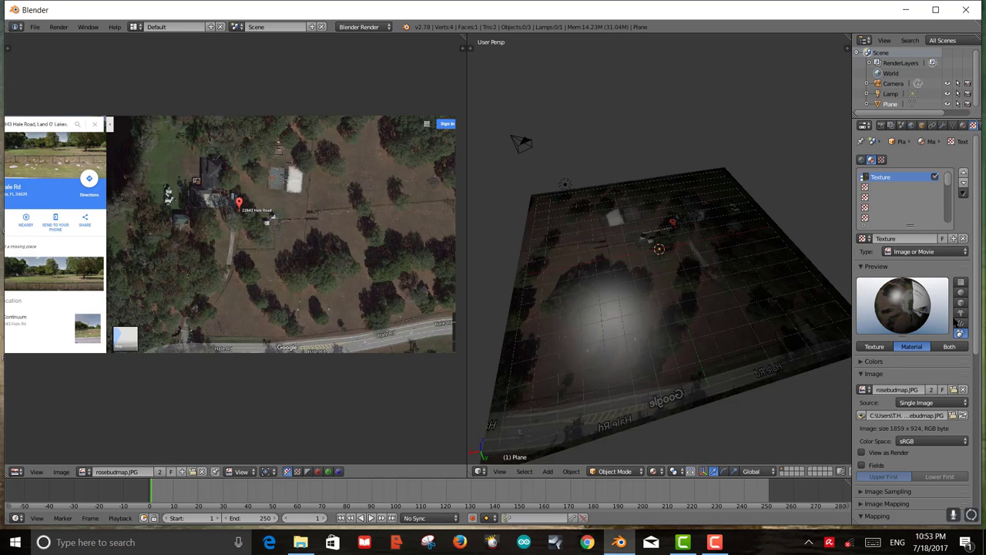
left_click(962, 283)
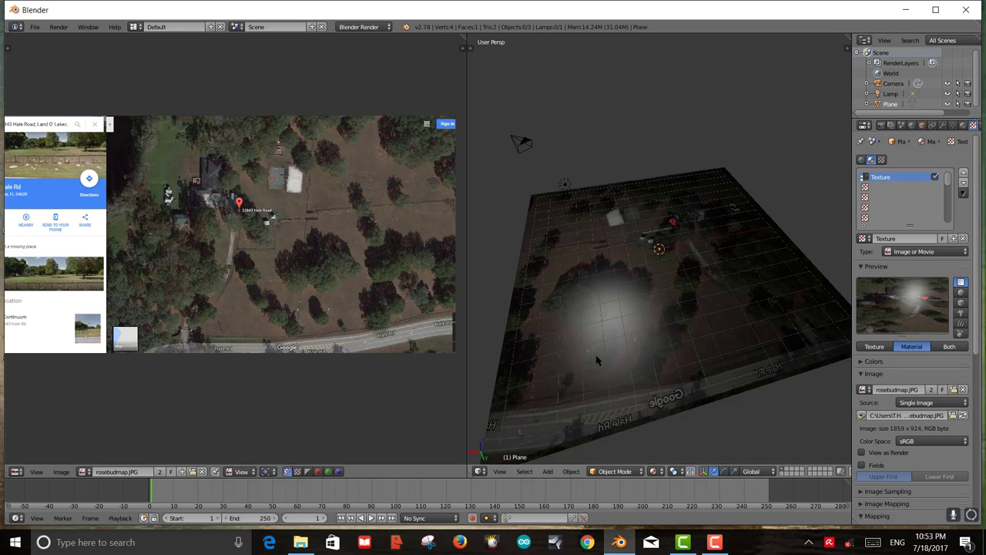
- Raise the lamp along the Z axis higher above the plane, and widen the 3D view at the image editor's expense
mouse_move(597, 360)
middle_mouse_down()
mouse_move(616, 286)
mouse_move(595, 362)
mouse_move(616, 323)
mouse_move(593, 343)
middle_mouse_up()
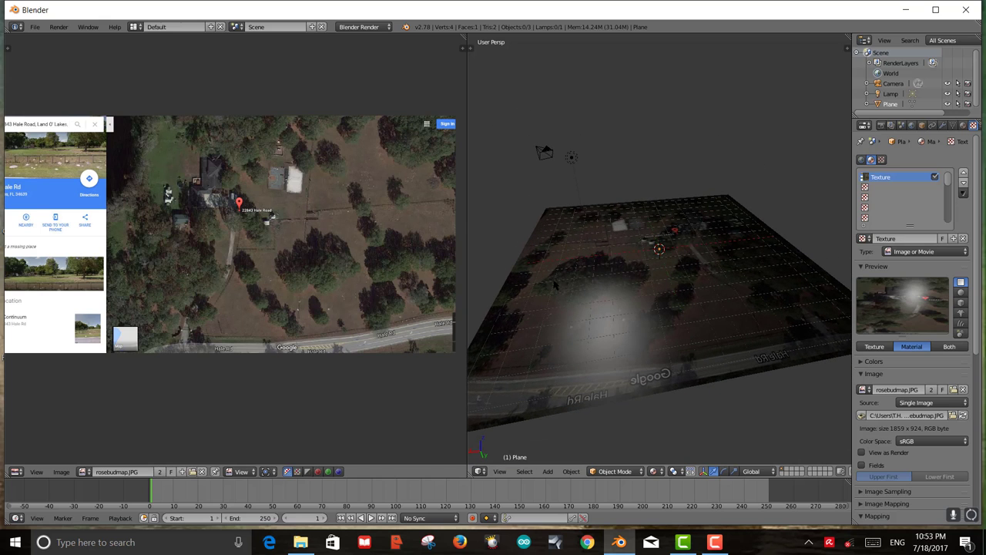
right_click(568, 165)
key("g")
key("z")
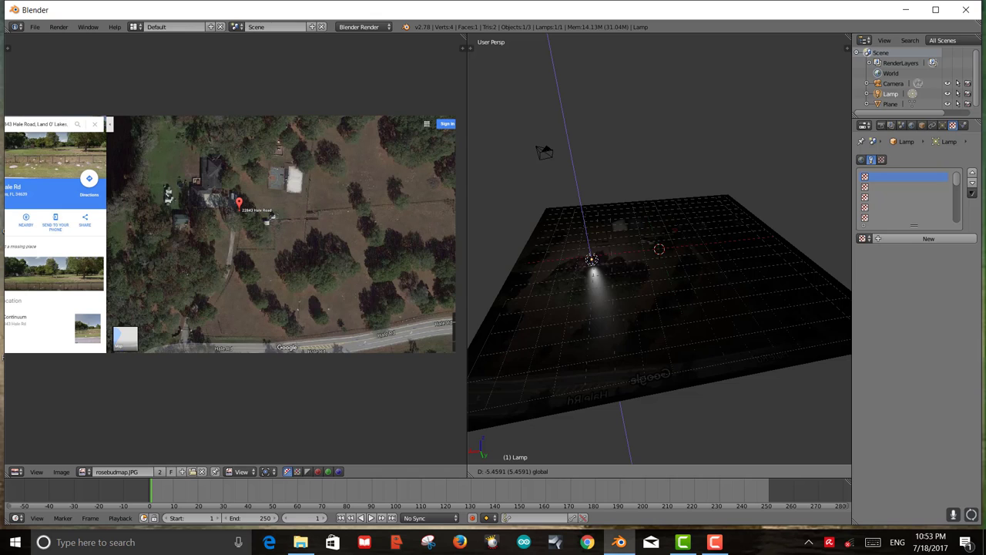
left_click(559, 92)
middle_click_drag(586, 169, 619, 226)
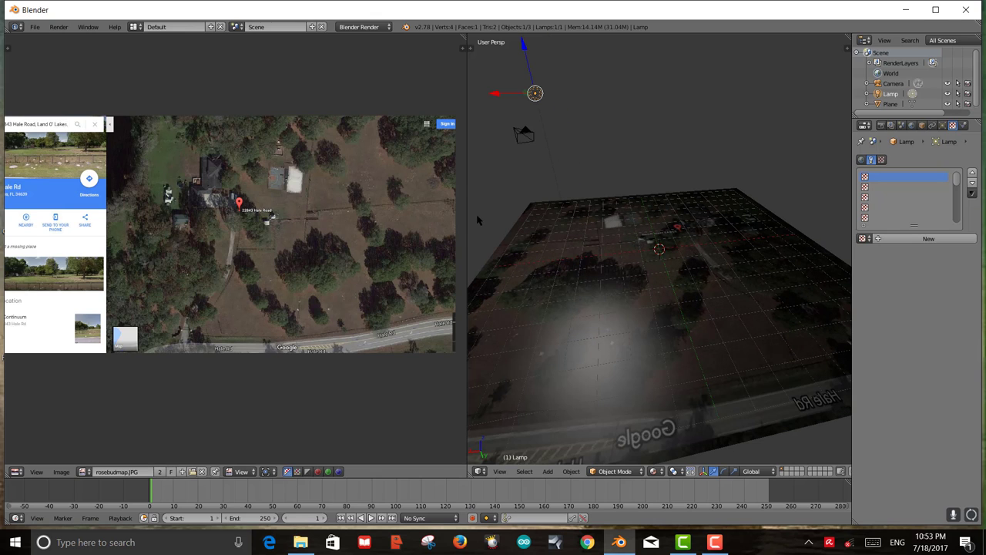
left_click_drag(454, 224, 403, 223)
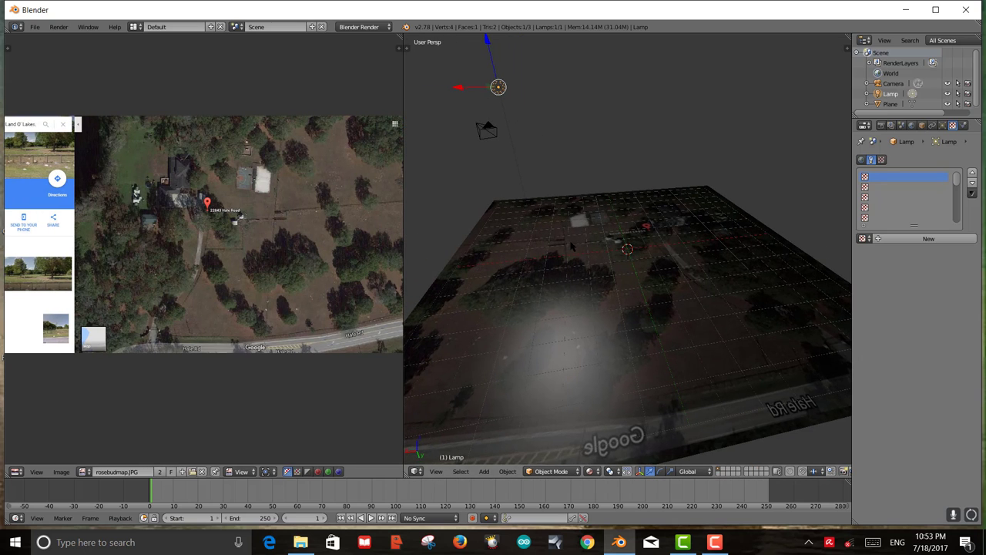
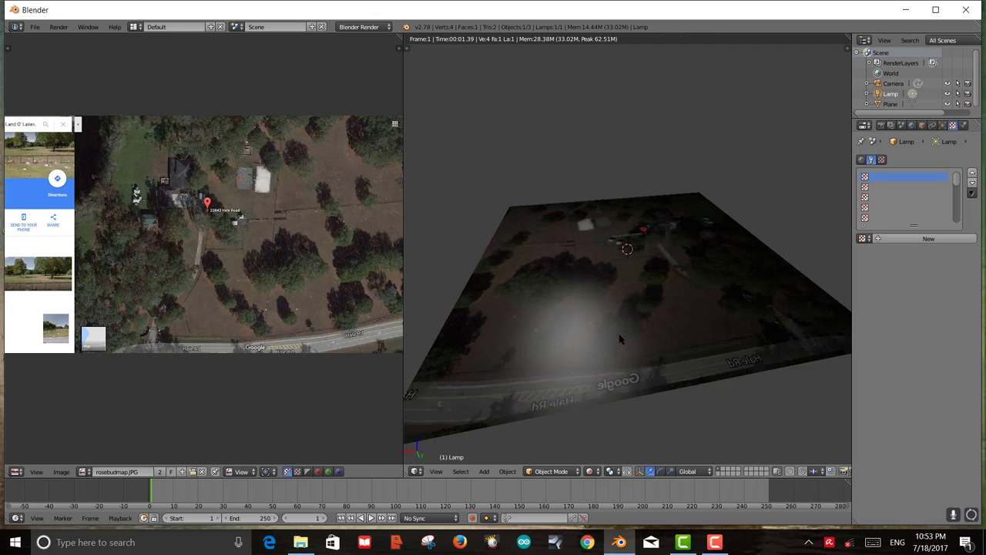
- Render a test image from the camera, close it, and examine the lit plane in Rendered shading from another angle
key("F12")
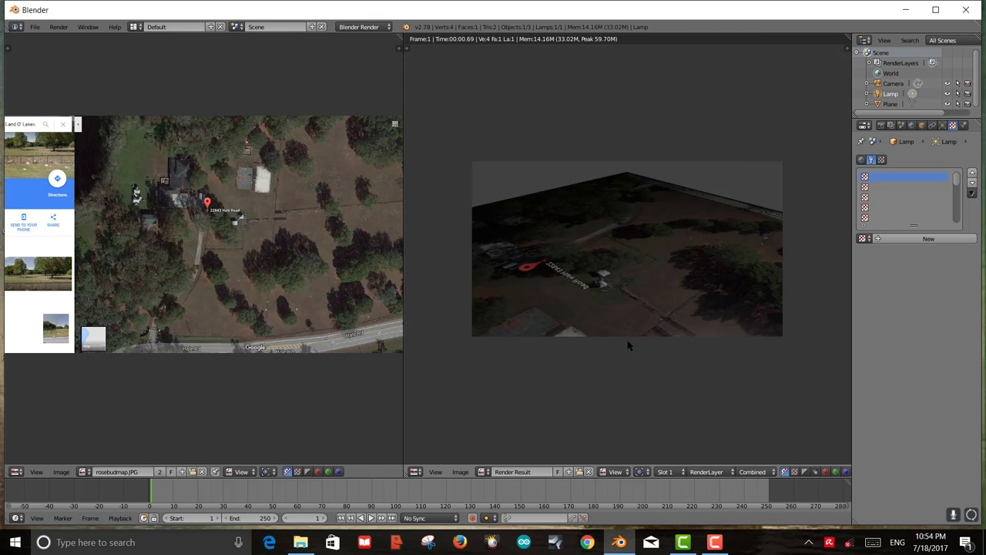
key("Escape")
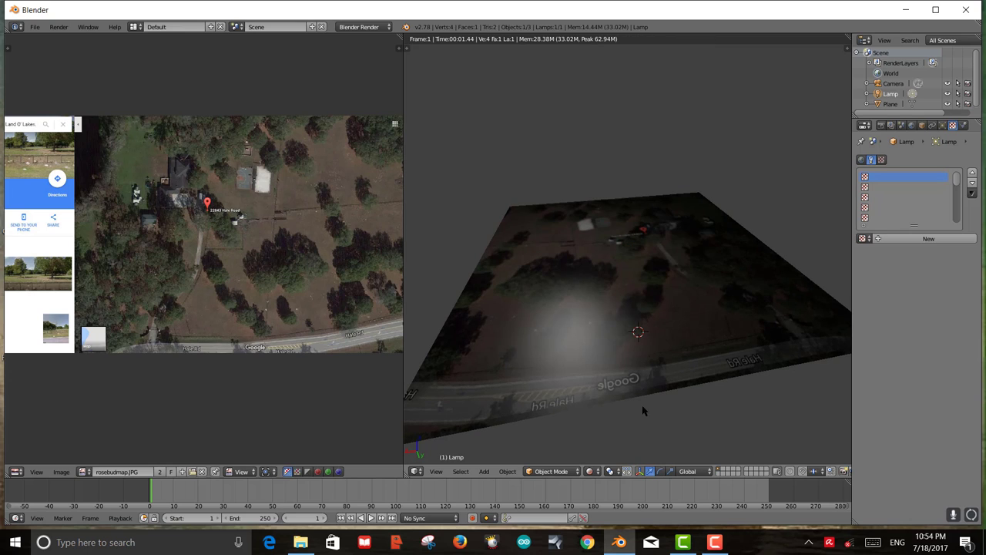
scroll(637, 356, "down", 3)
mouse_move(621, 337)
middle_mouse_down()
mouse_move(616, 367)
mouse_move(590, 328)
mouse_move(629, 346)
middle_mouse_up()
scroll(630, 346, "up", 4)
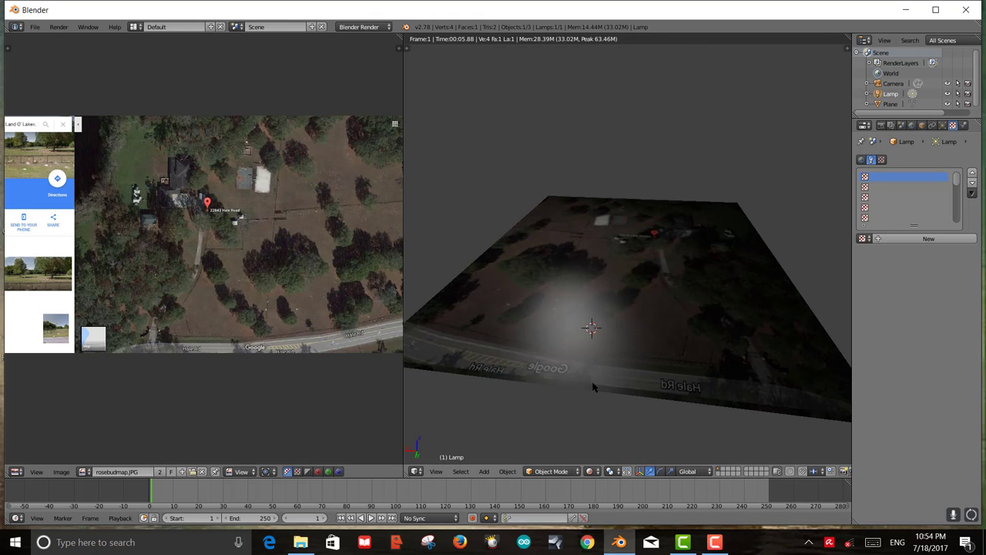
- Return the 3D view to Material shading and view the whole textured plane with the lamp and camera
left_click(599, 476)
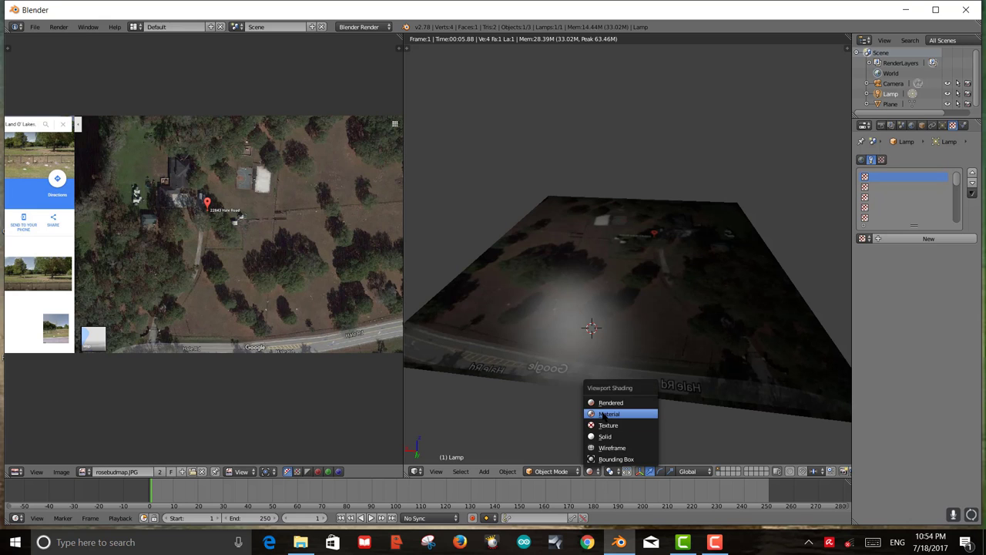
left_click(609, 415)
mouse_move(599, 305)
middle_mouse_down()
mouse_move(608, 316)
mouse_move(600, 336)
mouse_move(594, 310)
middle_mouse_up()
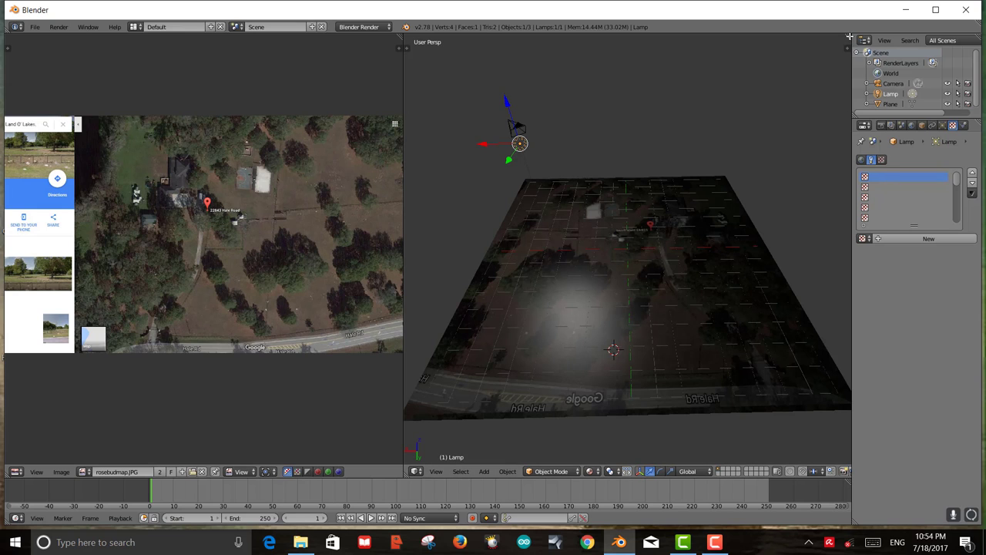
- Try splitting an extra area off the 3D view and merge the areas back together
left_click_drag(848, 37, 861, 110)
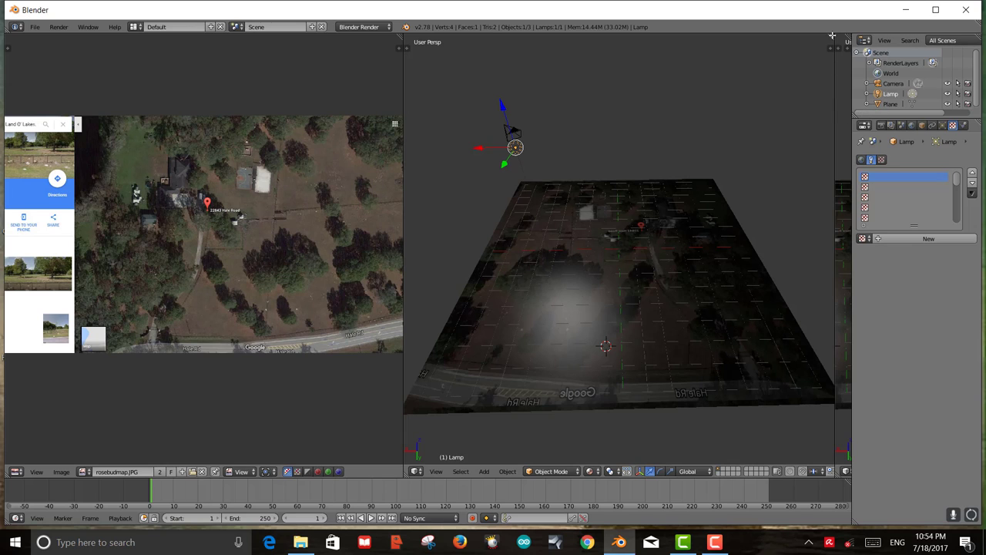
left_click_drag(852, 44, 836, 60)
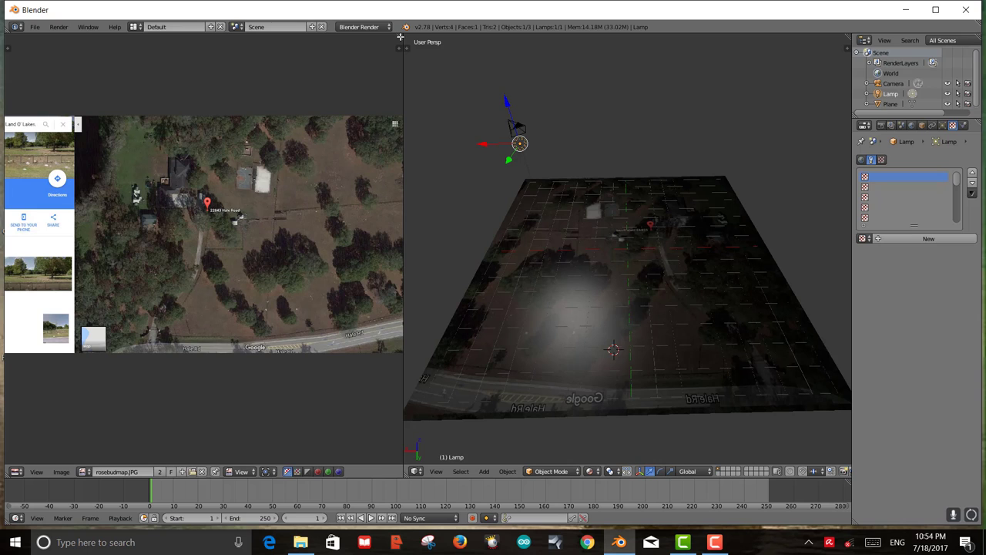
left_click_drag(400, 36, 530, 91)
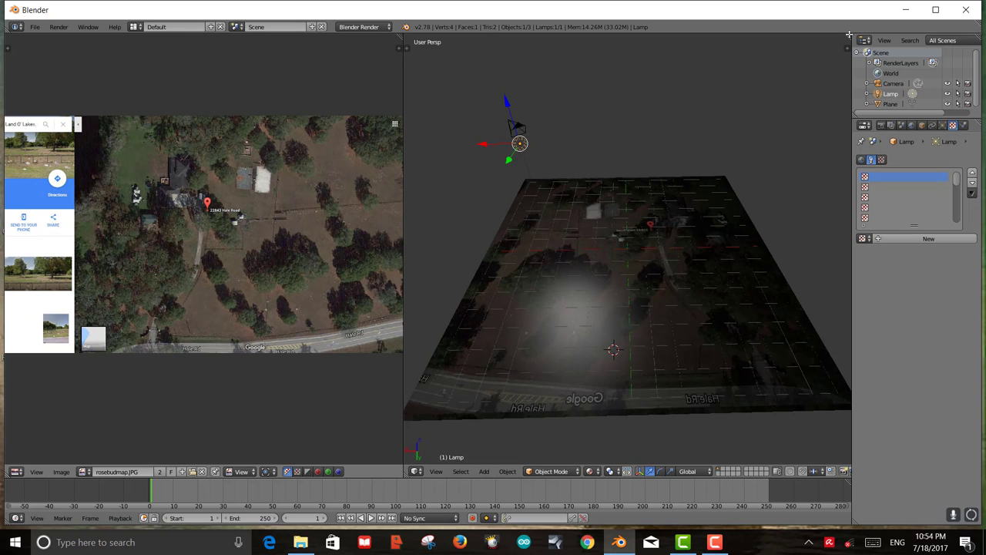
- Split small extra areas off the 3D view and the image editor, and merge each one back into its neighbour
left_click_drag(849, 39, 819, 77)
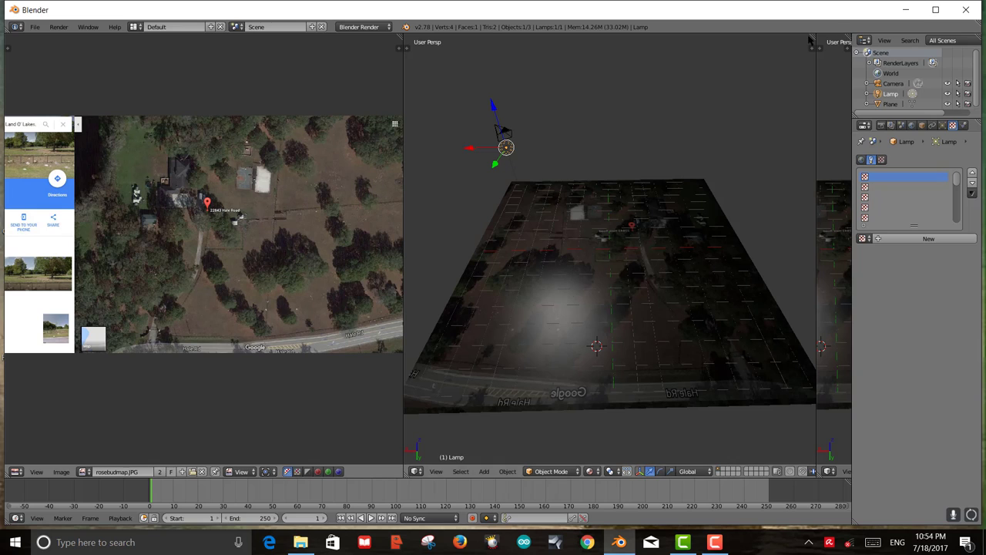
left_click_drag(815, 35, 836, 45)
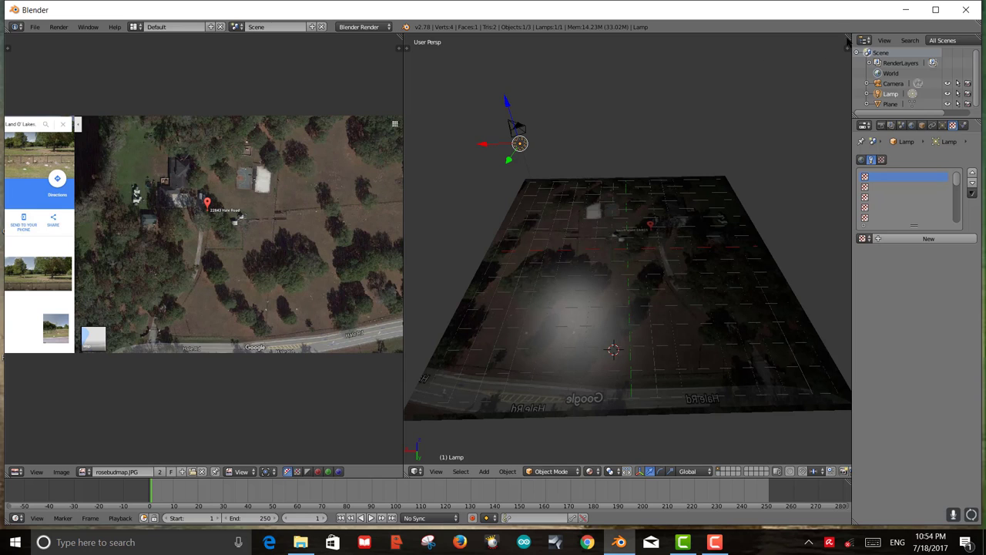
mouse_move(397, 36)
left_mouse_down()
mouse_move(399, 66)
mouse_move(402, 49)
mouse_move(432, 54)
mouse_move(381, 53)
mouse_move(401, 51)
left_mouse_up()
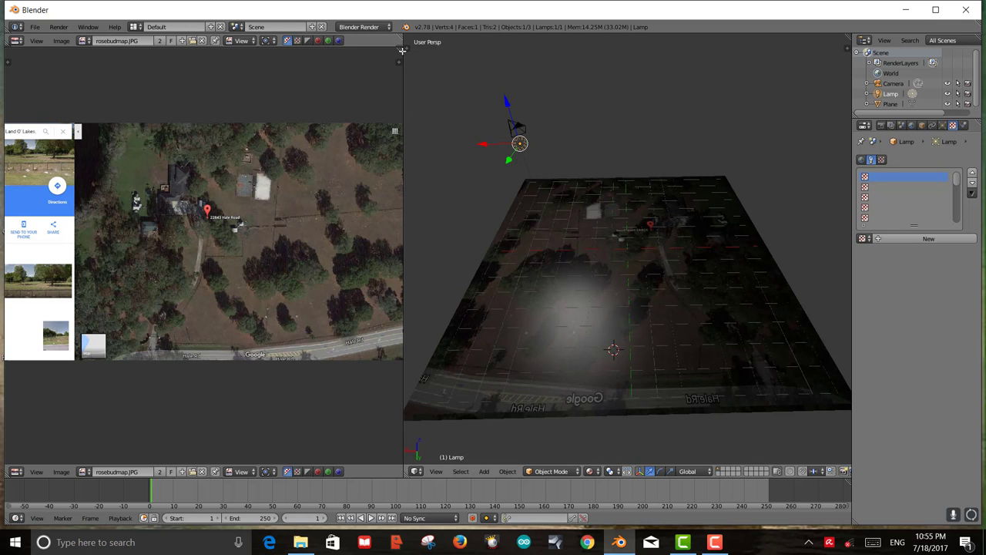
left_click_drag(398, 51, 450, 82)
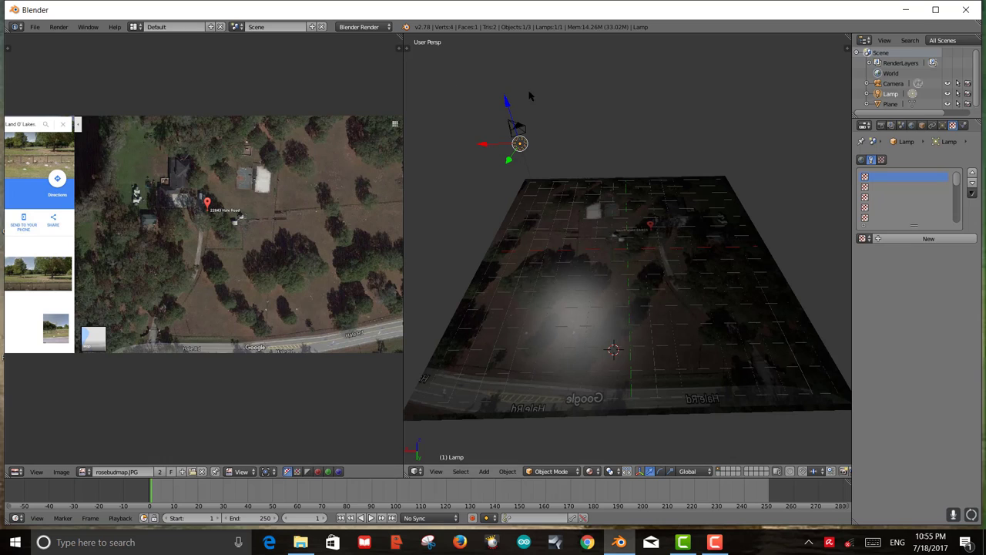
left_click(456, 199)
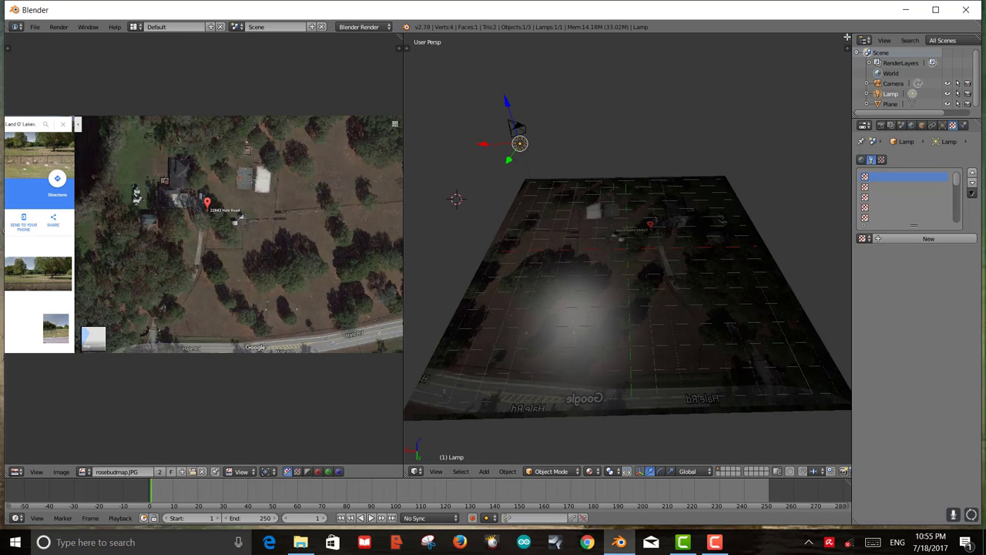
- Join the 3D view over the neighbouring image editor so that one 3D view fills the main area, and view the whole plane
mouse_move(847, 36)
left_mouse_down()
mouse_move(797, 42)
mouse_move(843, 42)
left_mouse_up()
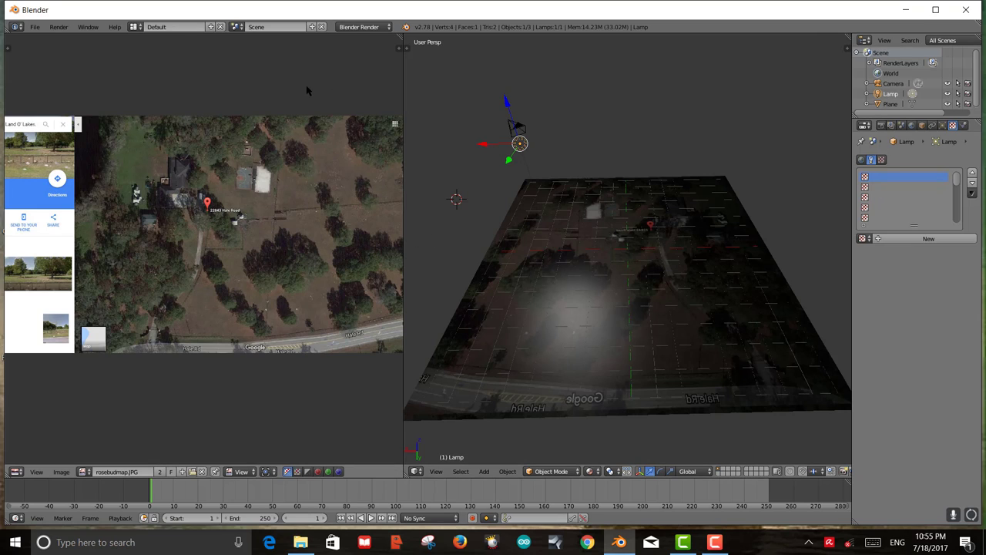
left_click_drag(434, 44, 457, 53)
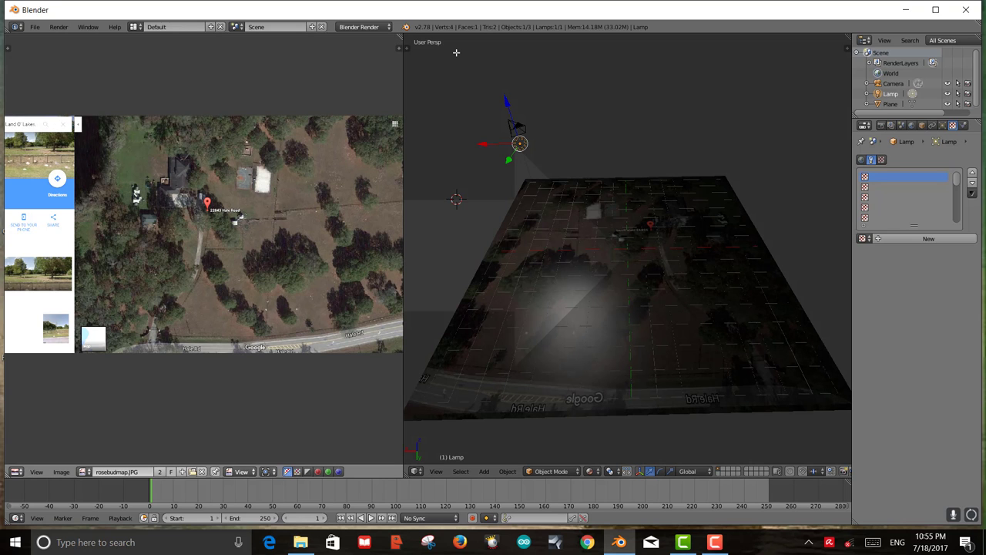
left_click_drag(503, 191, 390, 44)
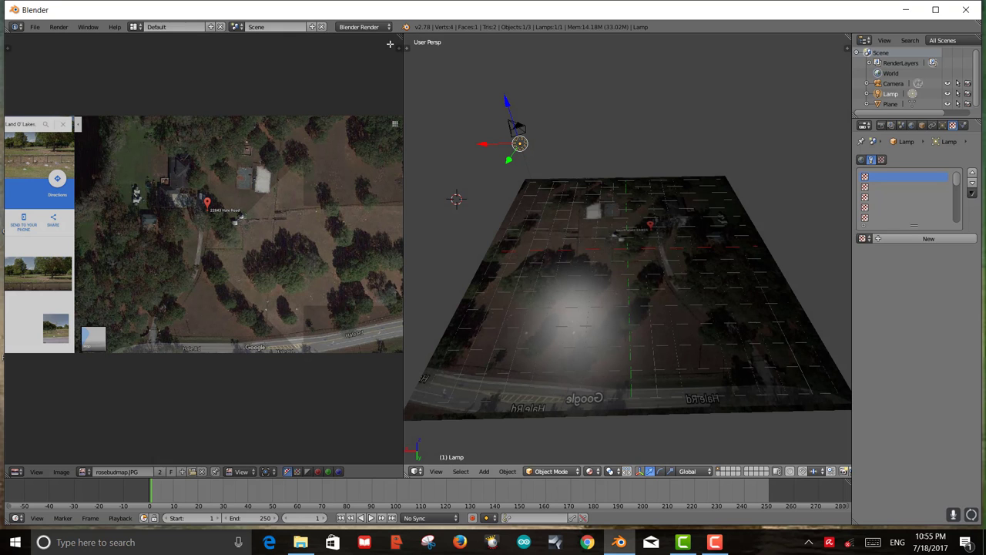
mouse_move(336, 63)
left_mouse_down()
mouse_move(461, 54)
mouse_move(524, 72)
left_mouse_up()
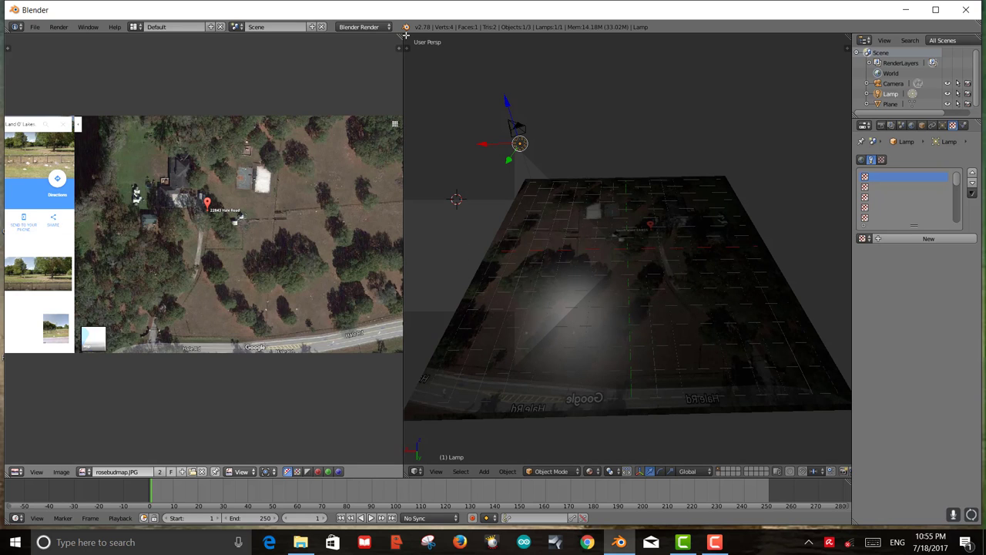
left_click_drag(405, 35, 401, 42)
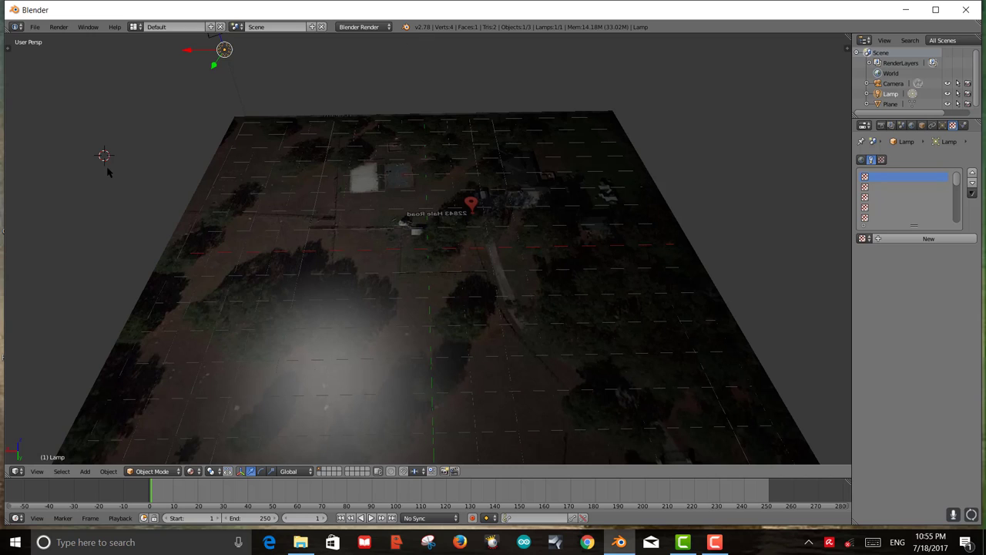
left_click(16, 471)
left_click(22, 462)
scroll(272, 386, "down", 2)
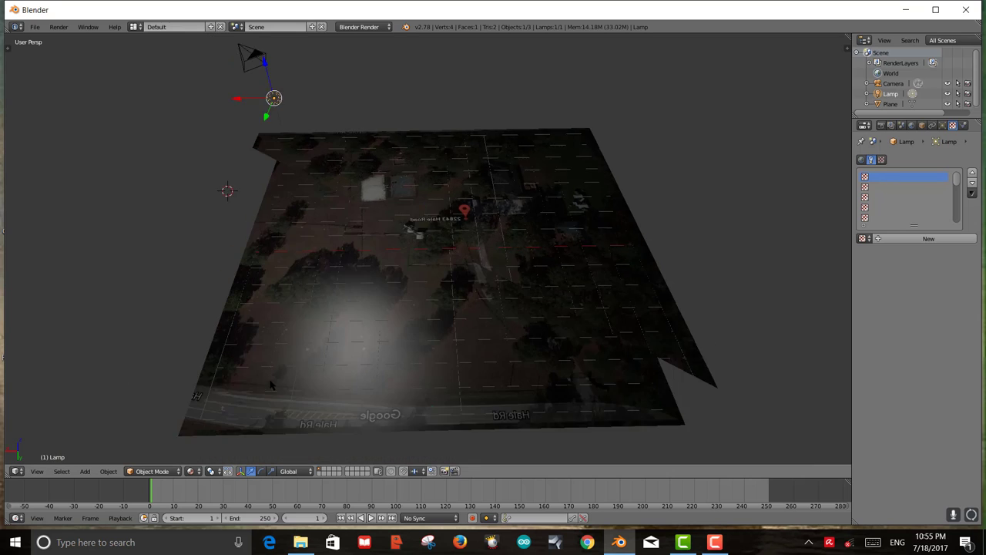
middle_click_drag(271, 385, 444, 347)
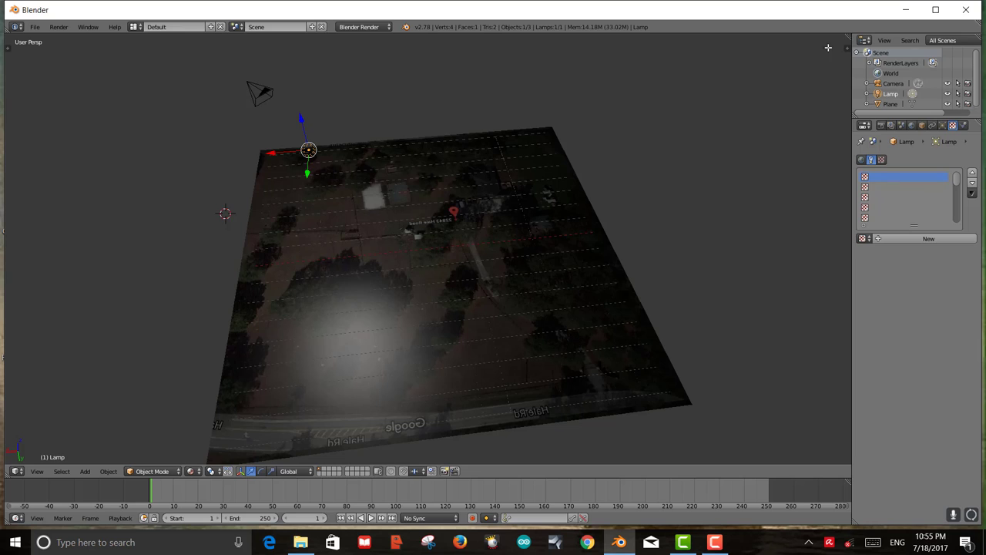
- Split the 3D view into two side-by-side areas and switch one of them to the UV/Image Editor
left_click_drag(829, 47, 393, 84)
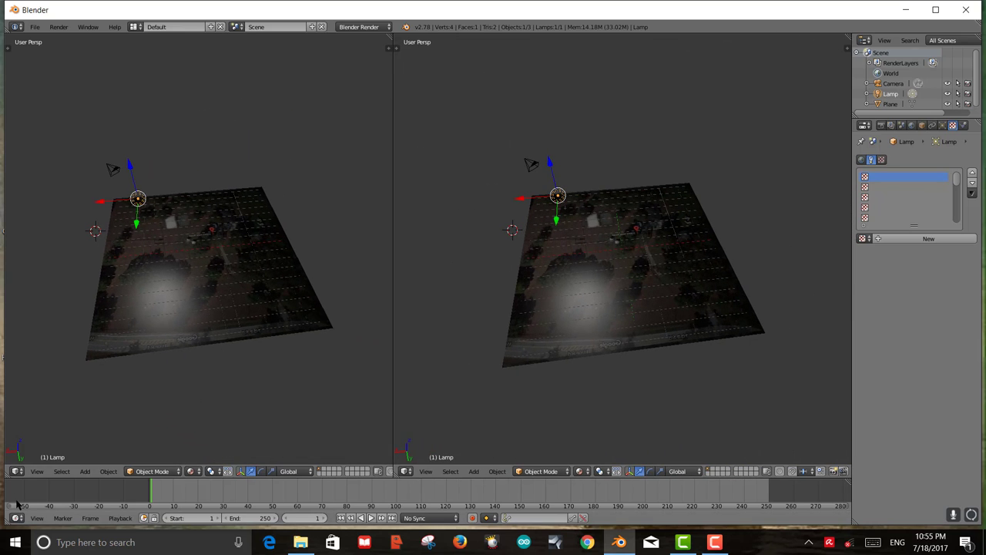
left_click(16, 471)
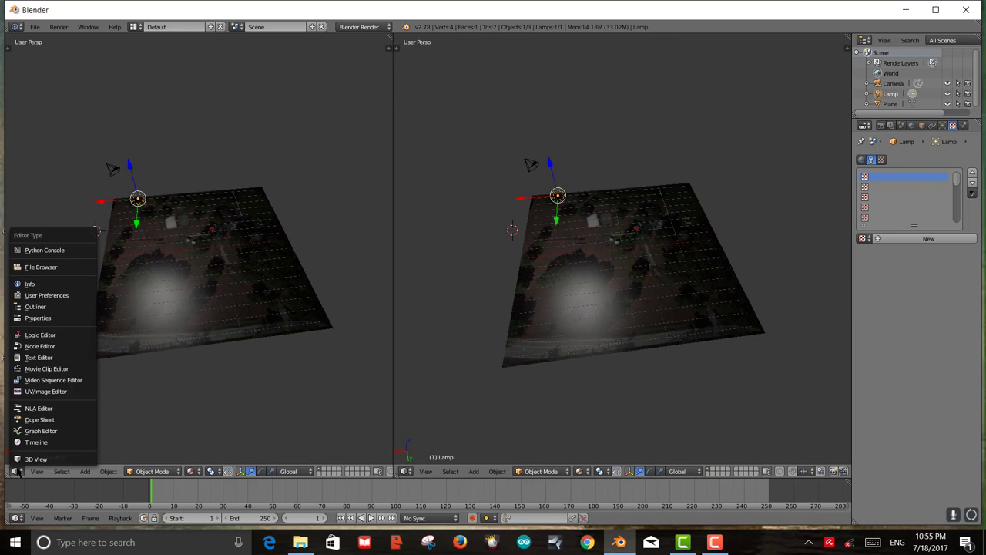
left_click(49, 391)
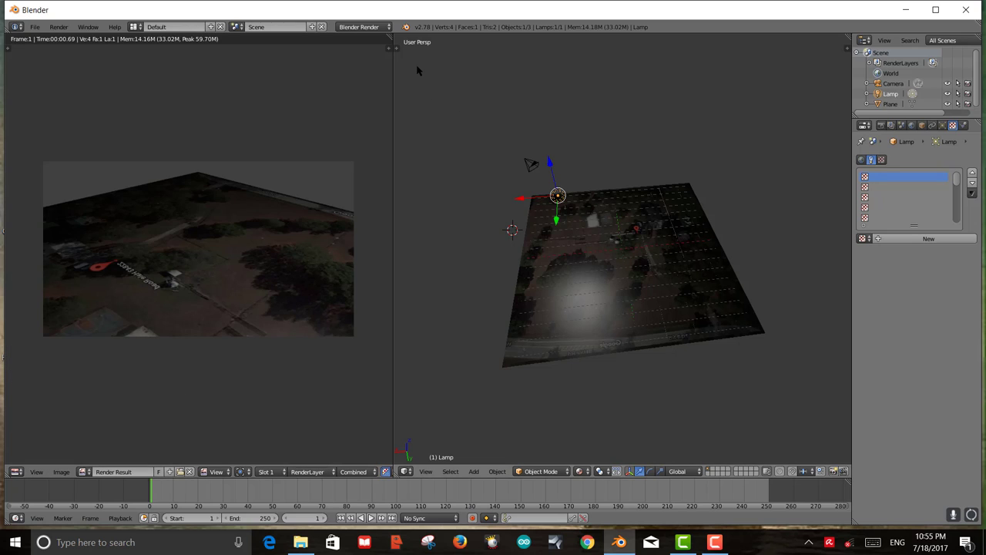
- Split a narrow strip off the image editor, merge it back, and join the 3D view over the image editor
left_click_drag(389, 46, 433, 76)
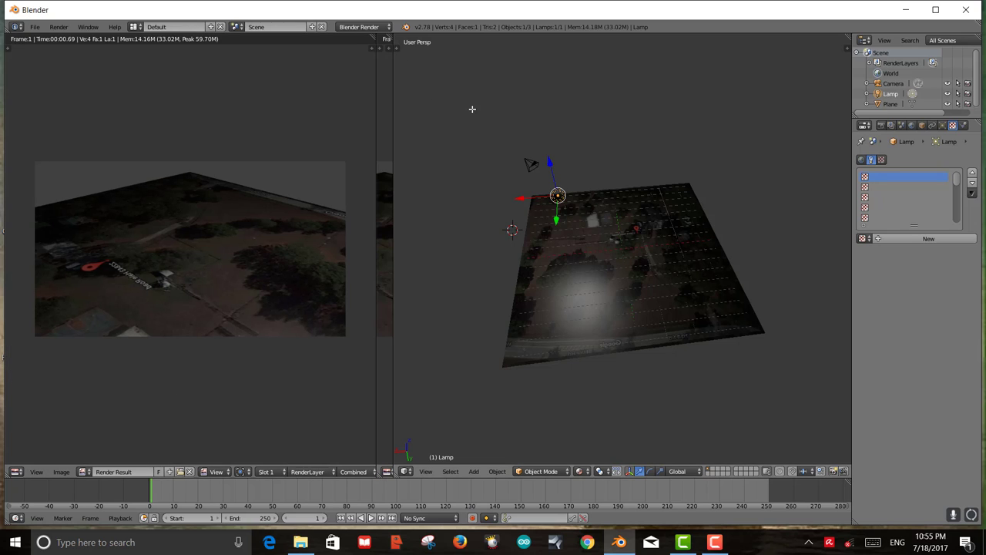
left_click_drag(392, 43, 317, 67)
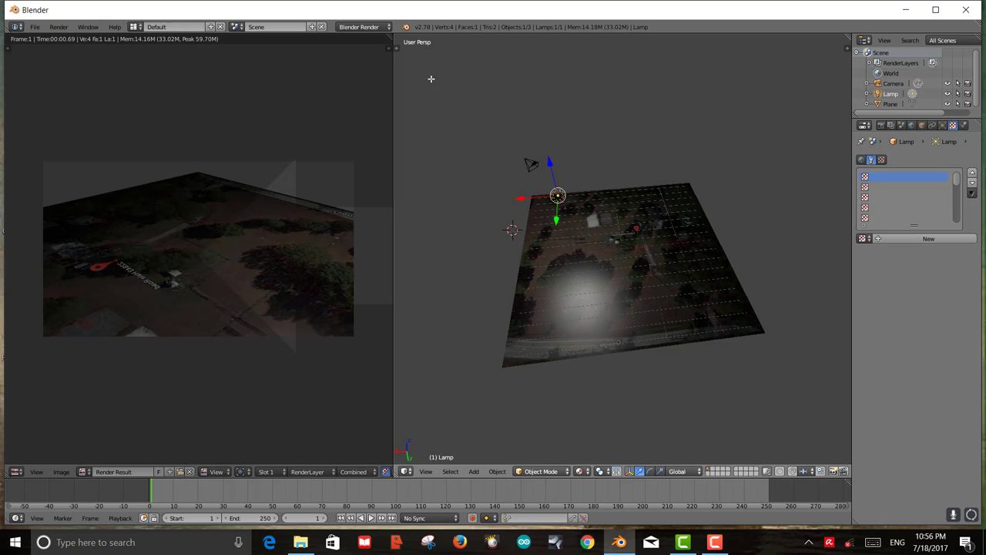
left_click_drag(431, 79, 352, 95)
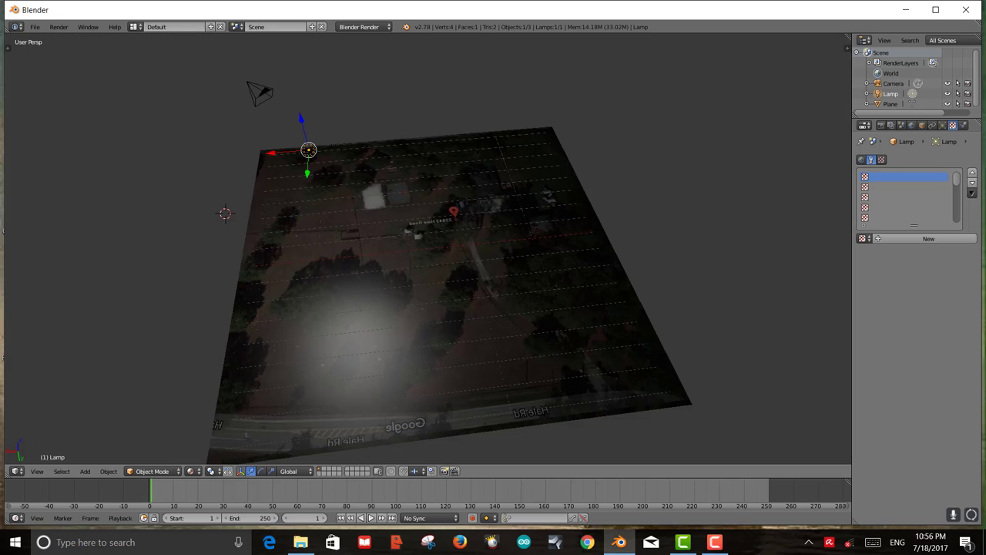
left_click(16, 472)
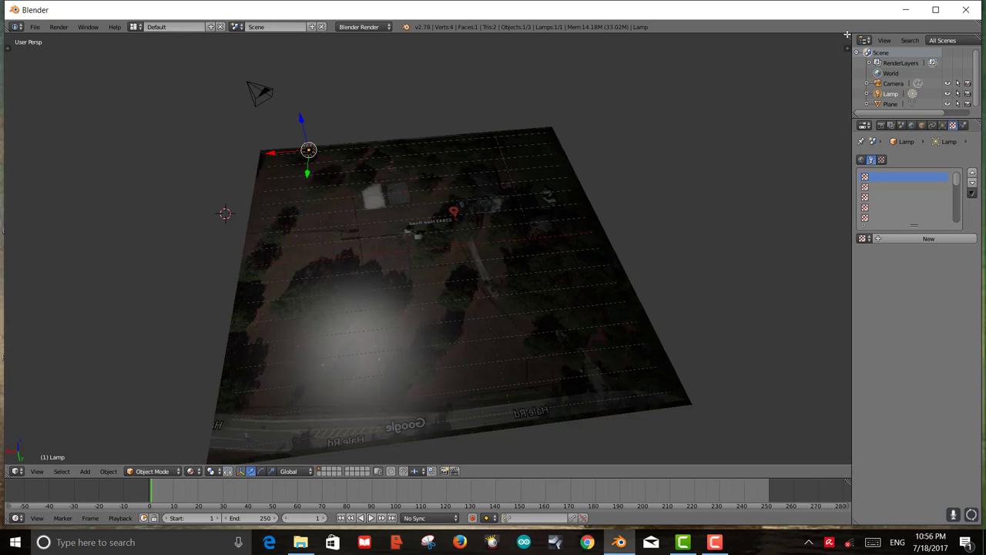
- Divide the main area into four 3D views and turn each one to a different angle on the plane
left_click_drag(846, 36, 416, 233)
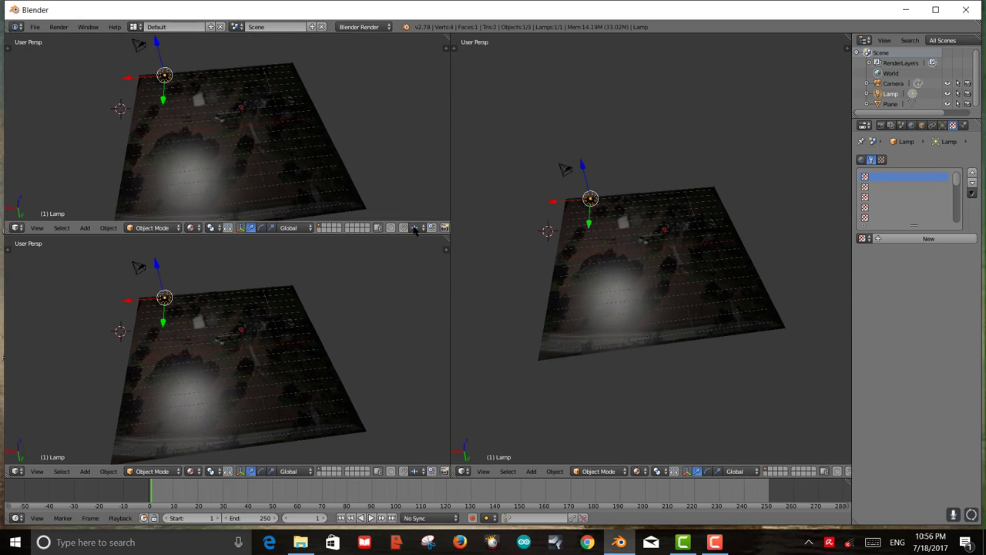
left_click_drag(848, 36, 816, 241)
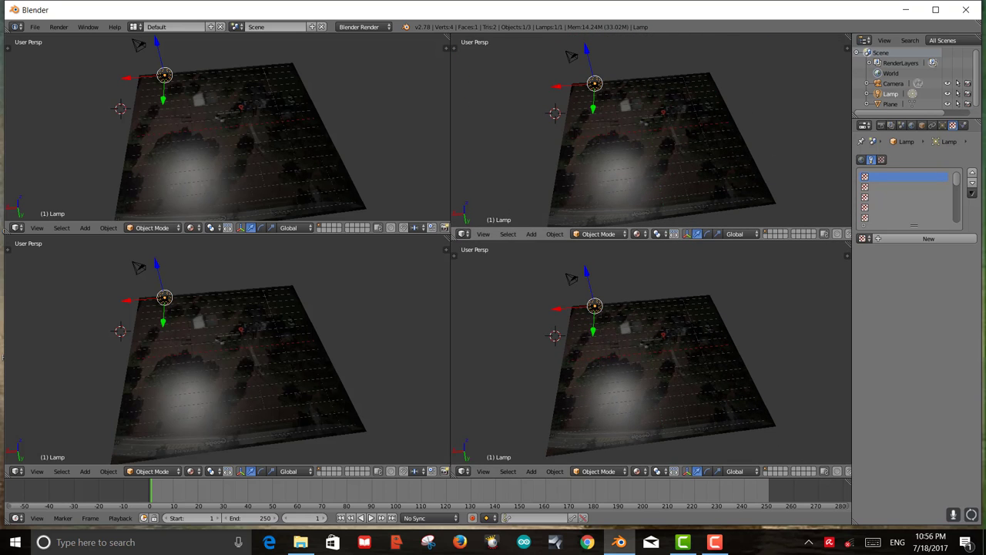
middle_click_drag(678, 154, 682, 84)
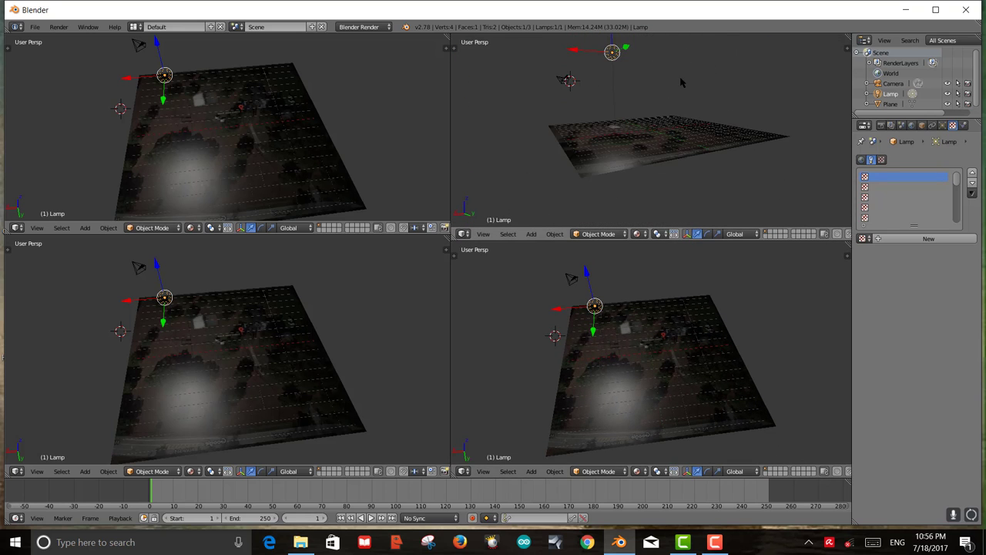
middle_click_drag(696, 401, 616, 378)
middle_click_drag(277, 339, 384, 308)
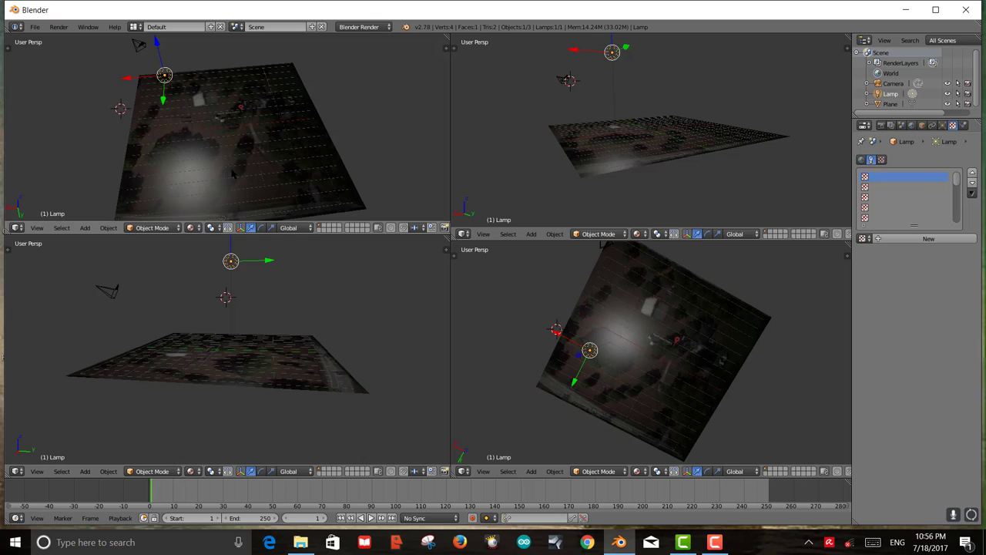
middle_click_drag(231, 175, 273, 119)
- Switch one of the four 3D views to the UV/Image Editor and fit the render result in it
left_click(15, 228)
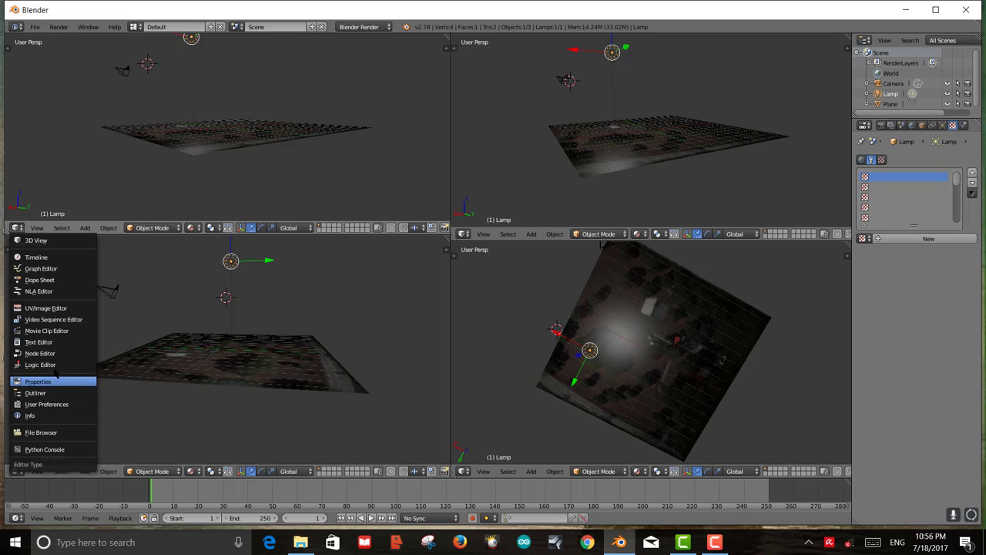
left_click(47, 307)
scroll(229, 180, "down", 2)
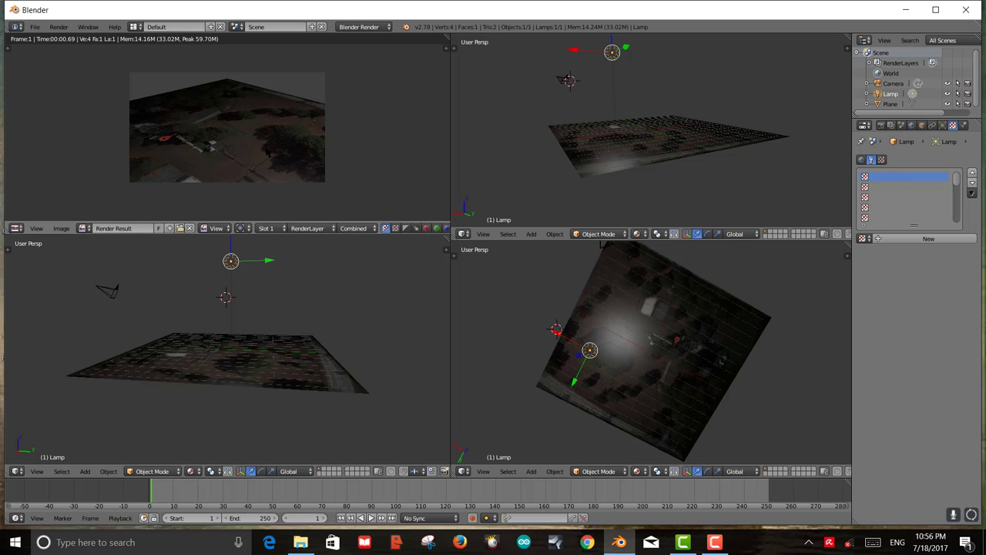
scroll(316, 170, "up", 2)
scroll(315, 200, "down", 3)
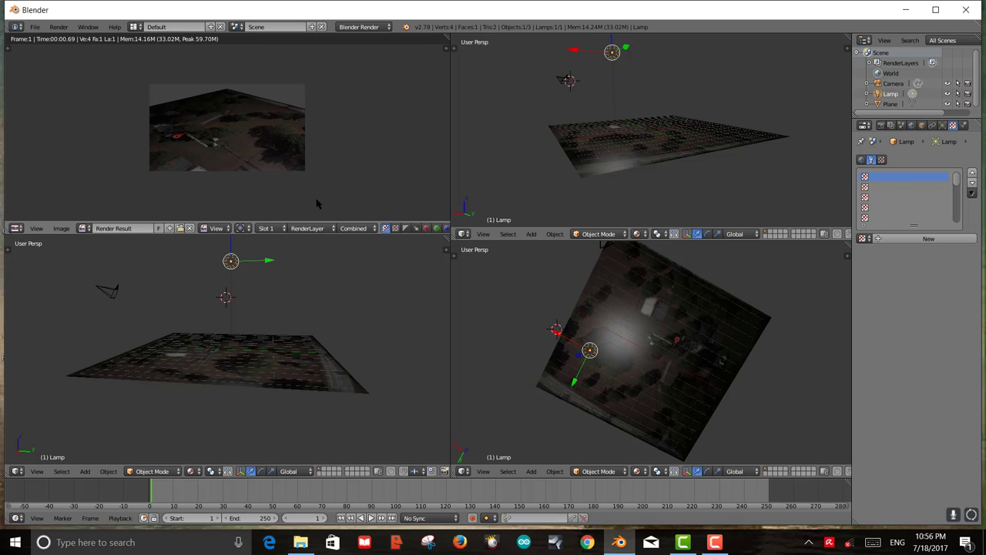
- Merge the four areas step by step back into a single 3D view
left_click(445, 42)
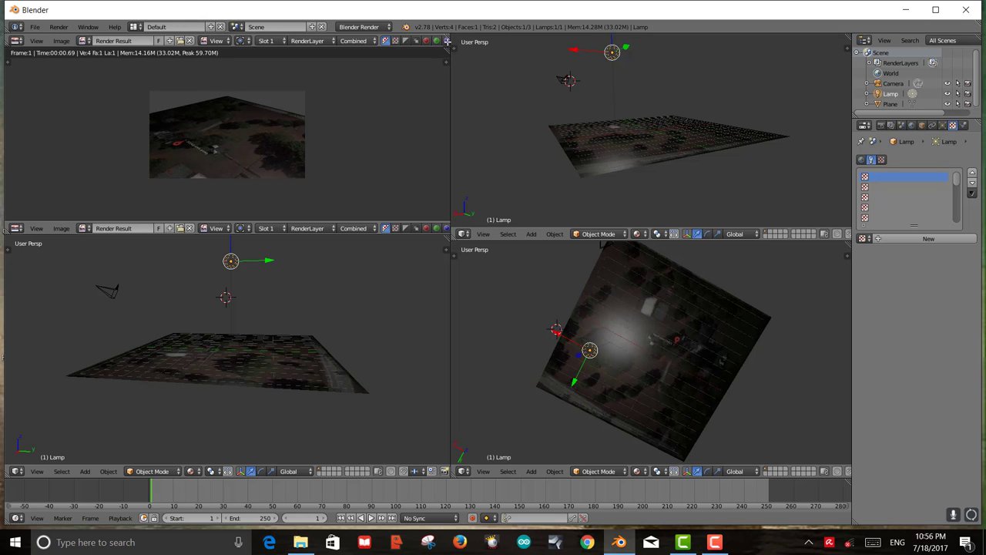
mouse_move(447, 37)
left_mouse_down()
mouse_move(458, 84)
mouse_move(449, 38)
left_mouse_up()
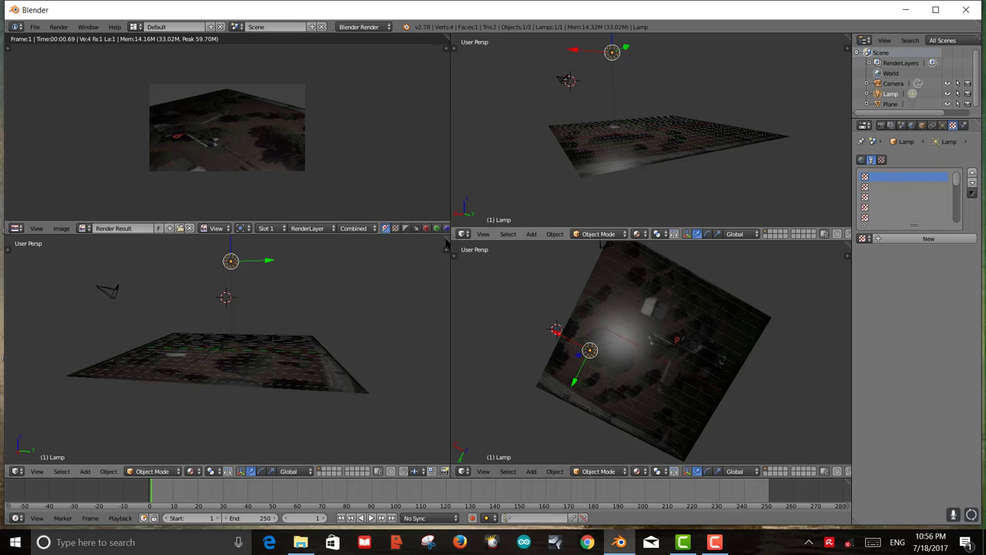
left_click_drag(447, 244, 386, 284)
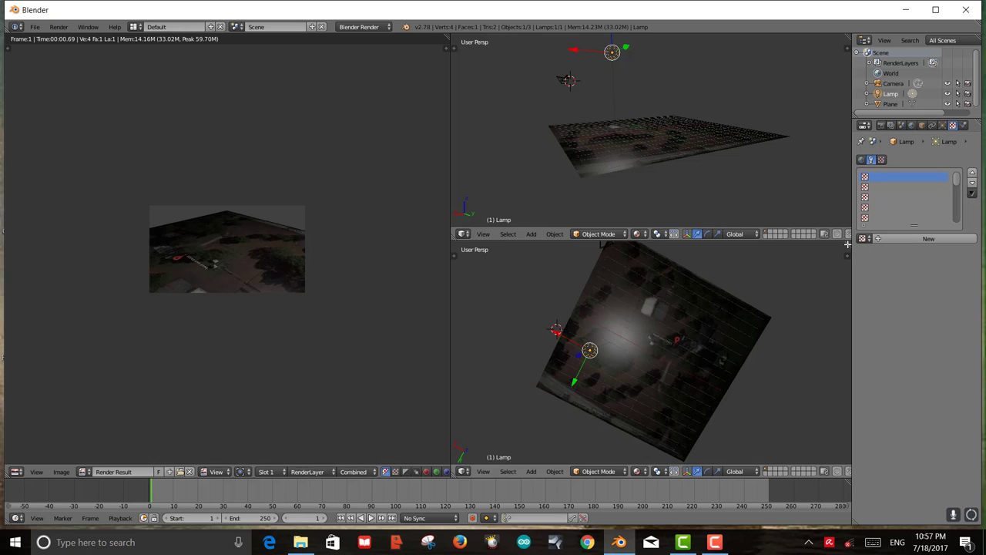
left_click_drag(848, 243, 799, 307)
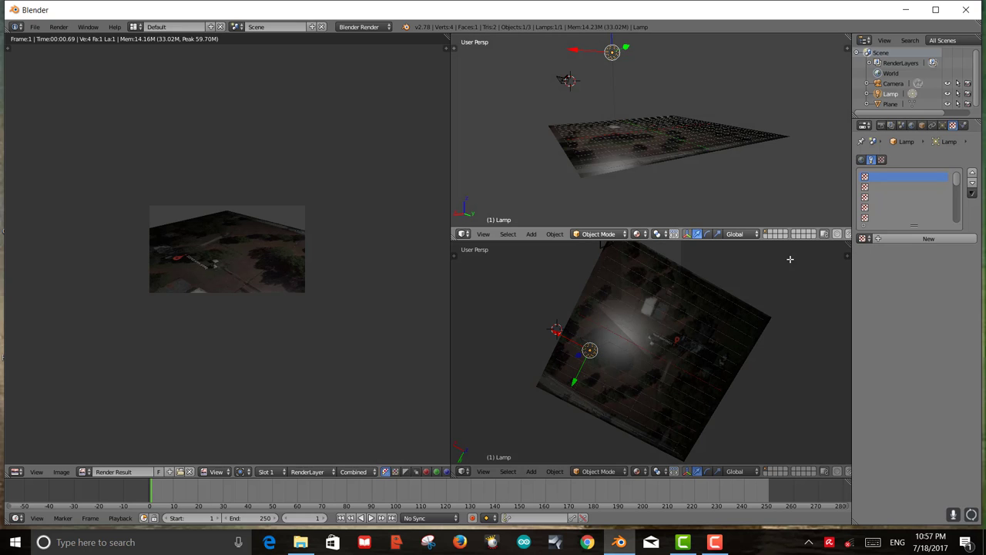
left_click_drag(790, 259, 755, 308)
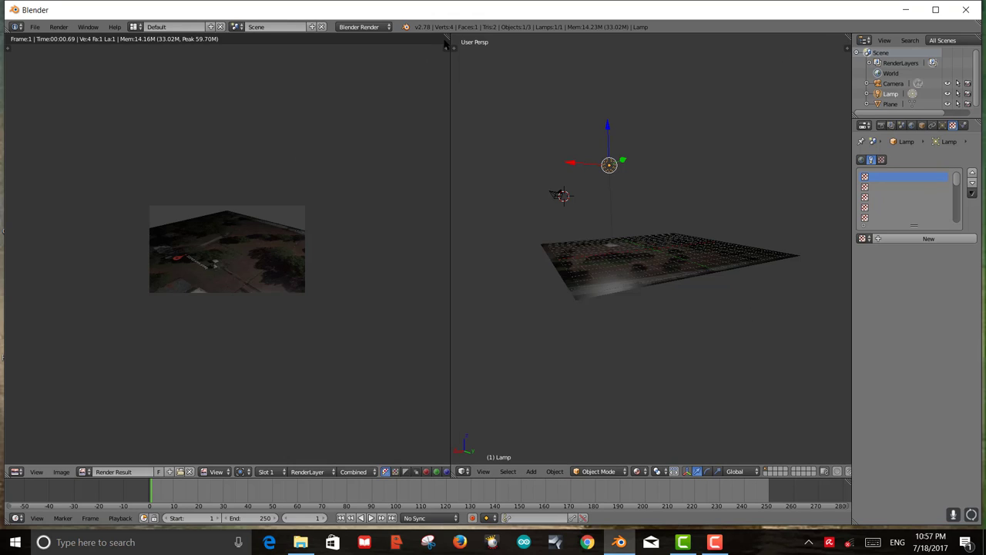
left_click_drag(499, 62, 333, 181)
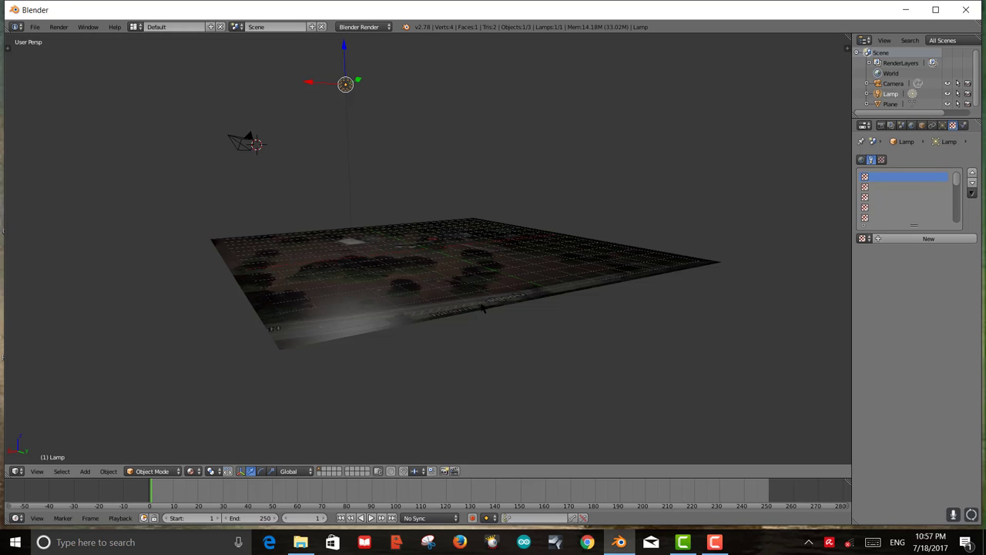
- View the plane from a higher angle and select the camera, the lamp and the plane in turn, ending with the lamp
middle_click_drag(484, 308, 486, 314)
mouse_move(424, 254)
middle_mouse_down()
mouse_move(426, 277)
mouse_move(431, 247)
middle_mouse_up()
middle_click_drag(480, 356, 529, 324)
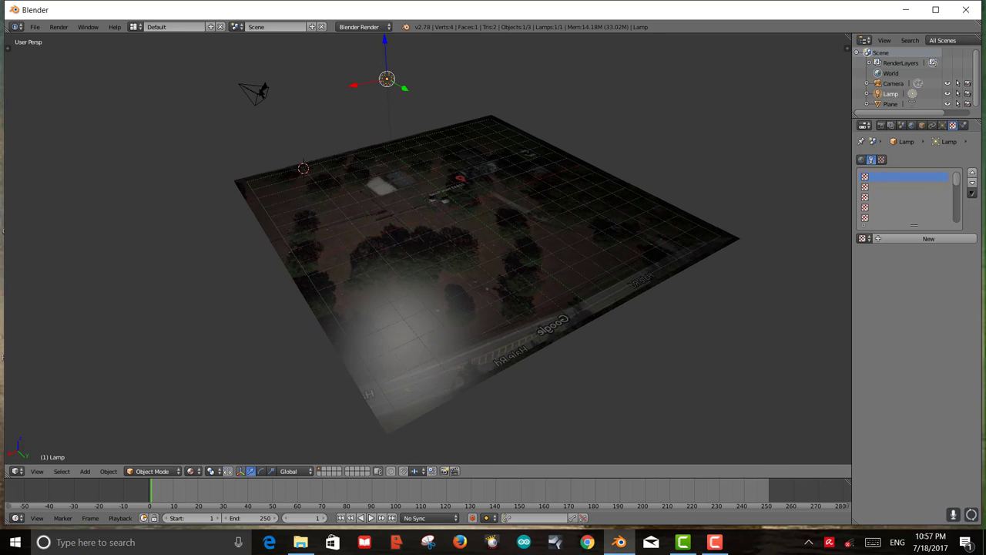
right_click(262, 91)
right_click(387, 80)
right_click(607, 322)
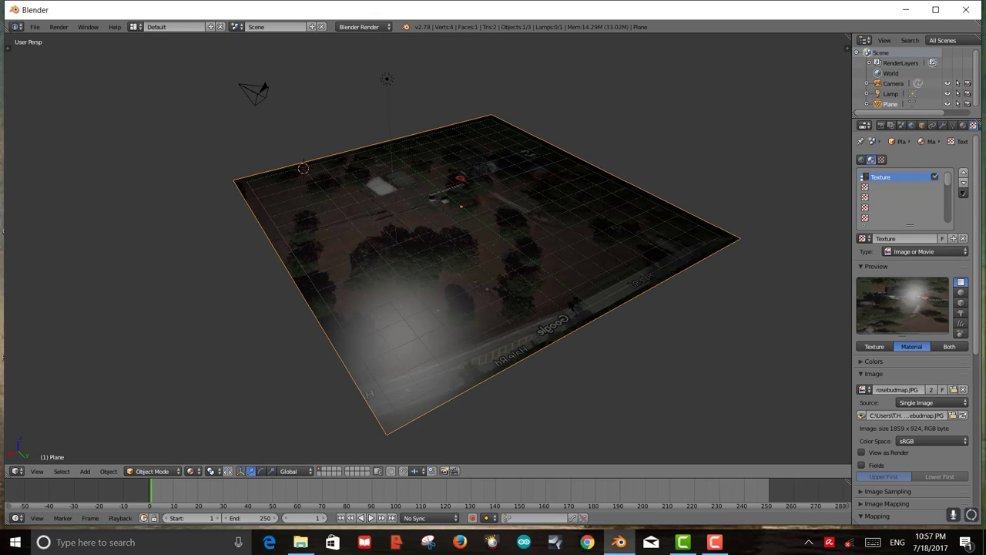
right_click(390, 83)
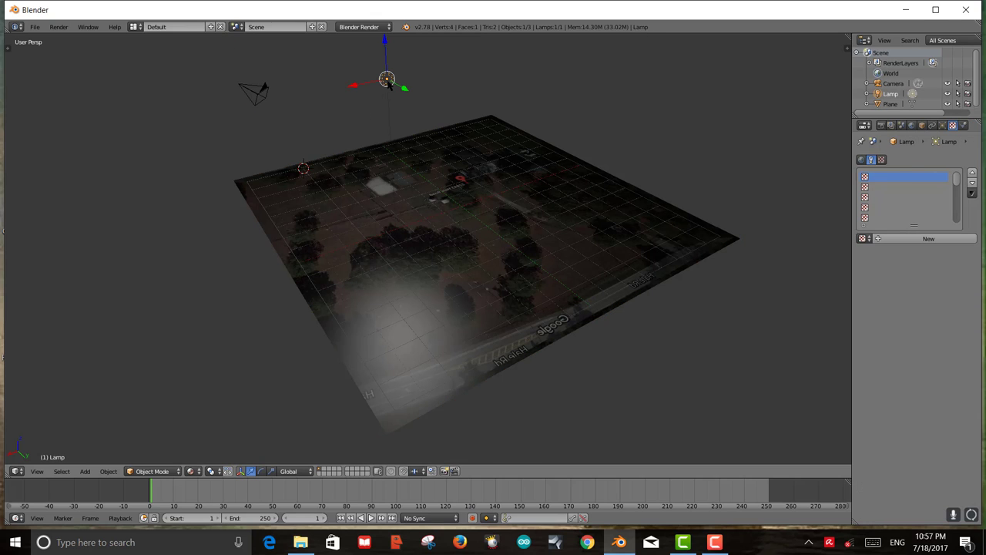
- Change the selected lamp's type from Point to Sun
left_click(943, 126)
left_click(954, 126)
left_click(943, 126)
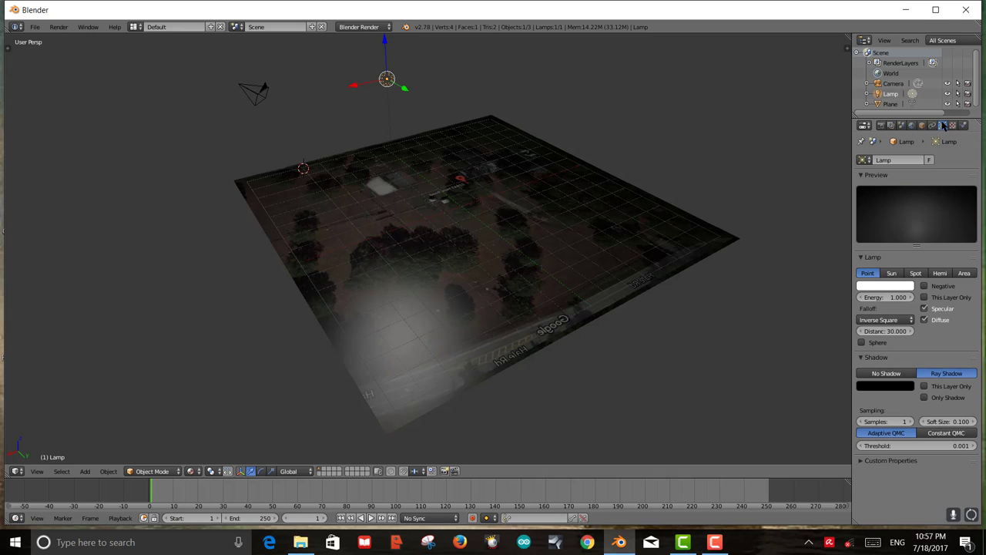
left_click(892, 273)
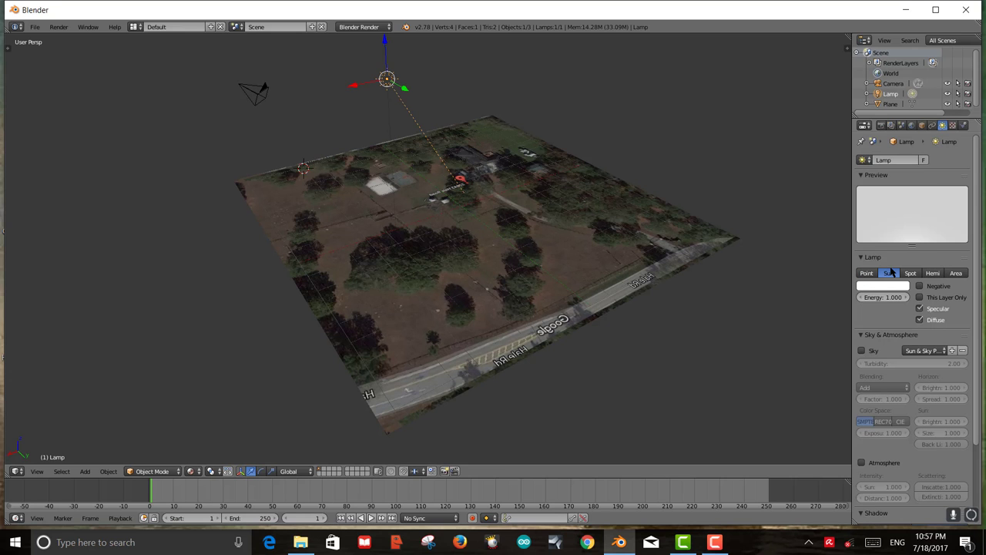
- Turn off the sun lamp's Specular option to remove the glare from the map plane
mouse_move(588, 295)
middle_mouse_down()
mouse_move(606, 280)
mouse_move(617, 365)
mouse_move(562, 373)
mouse_move(606, 389)
mouse_move(614, 378)
mouse_move(596, 279)
mouse_move(585, 285)
middle_mouse_up()
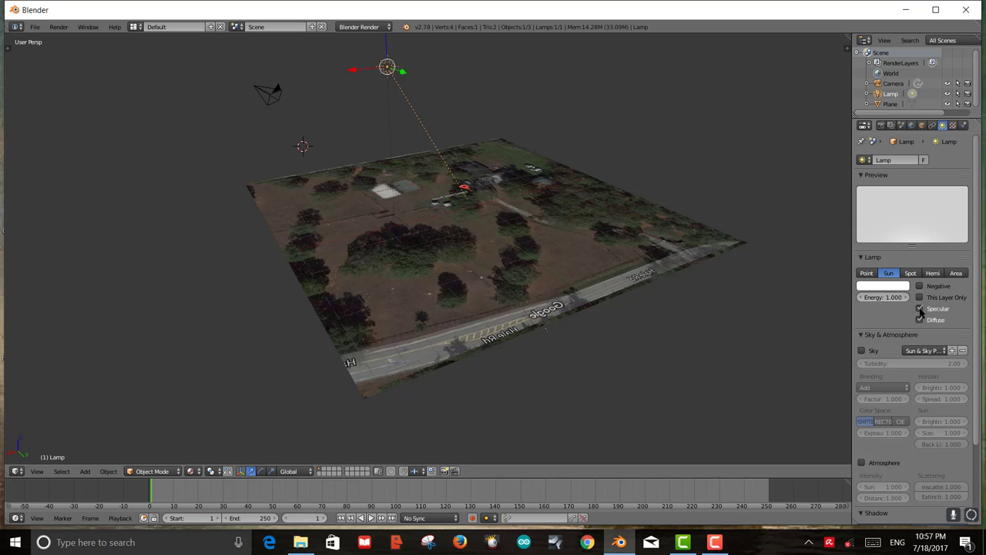
middle_click_drag(628, 255, 651, 353)
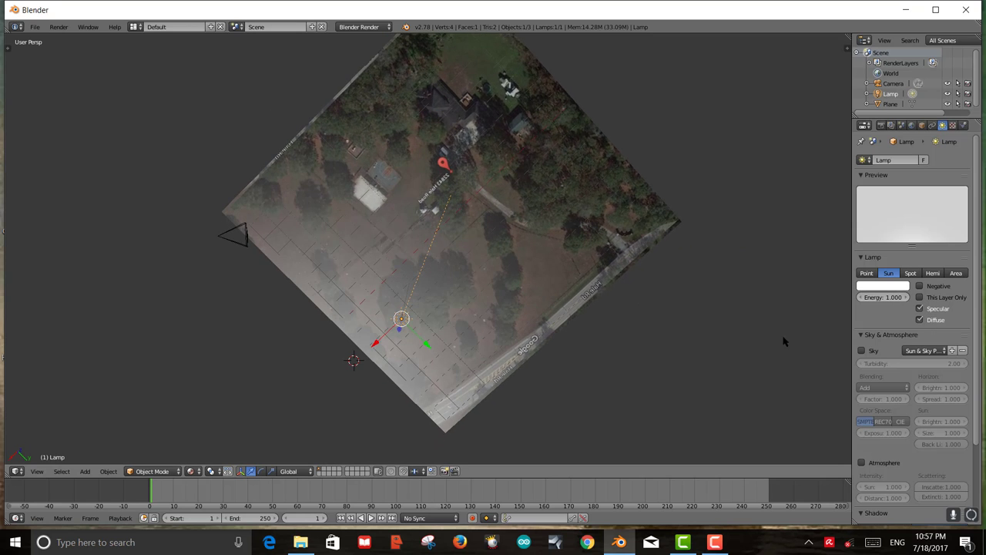
left_click(920, 309)
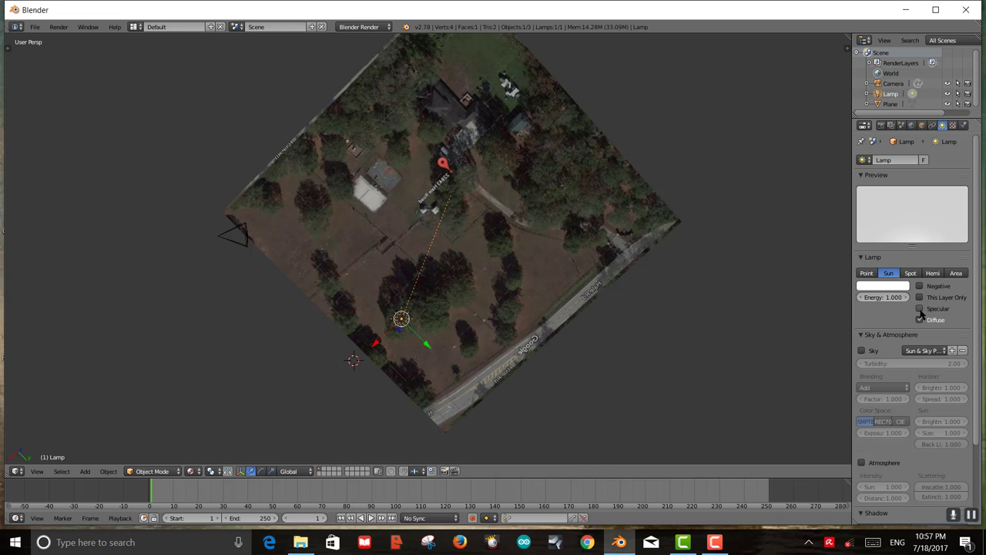
mouse_move(568, 279)
middle_mouse_down()
mouse_move(583, 185)
mouse_move(586, 255)
mouse_move(527, 366)
mouse_move(447, 266)
middle_mouse_up()
scroll(436, 256, "up", 3)
scroll(445, 265, "up", 2)
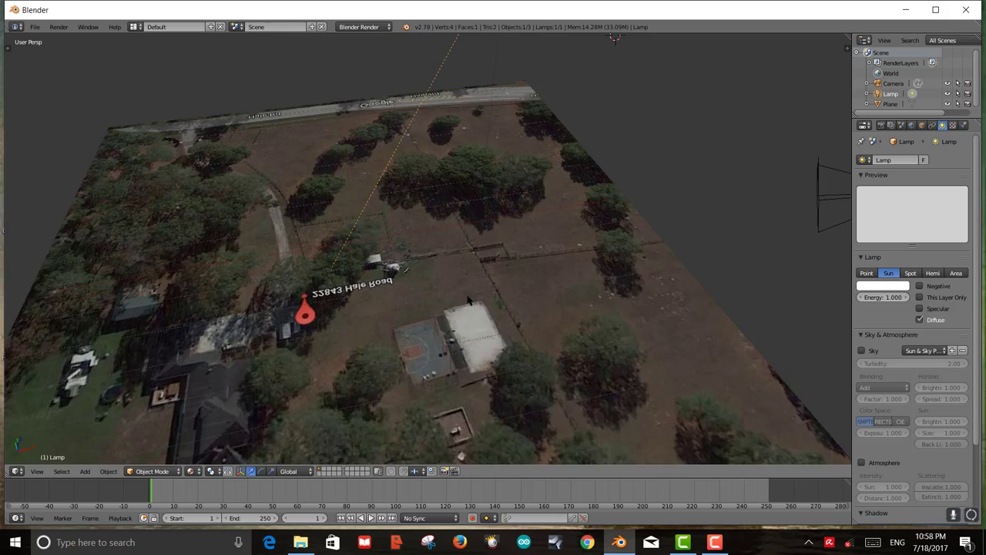
middle_click_drag(470, 301, 462, 291)
scroll(459, 281, "down", 5)
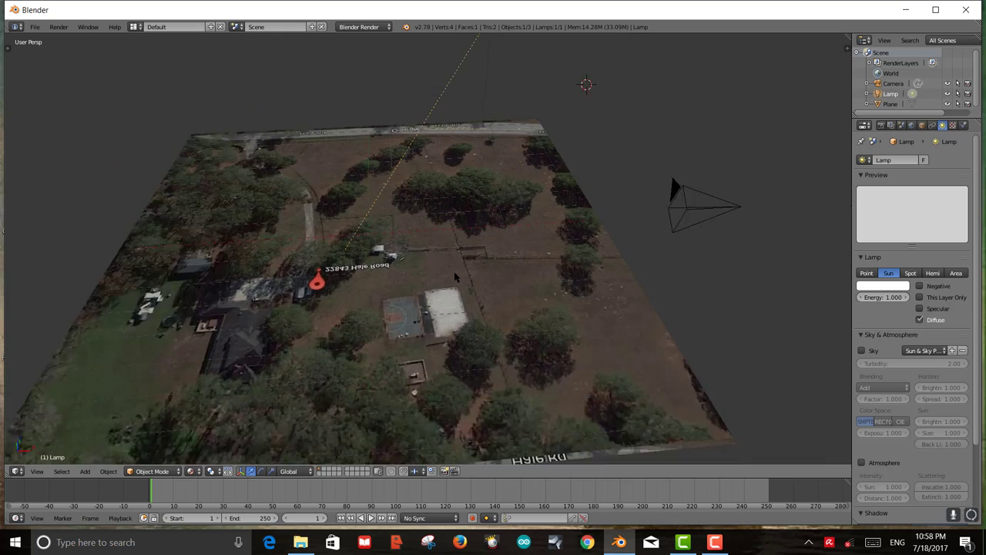
scroll(447, 258, "up", 1)
middle_click_drag(444, 252, 454, 279)
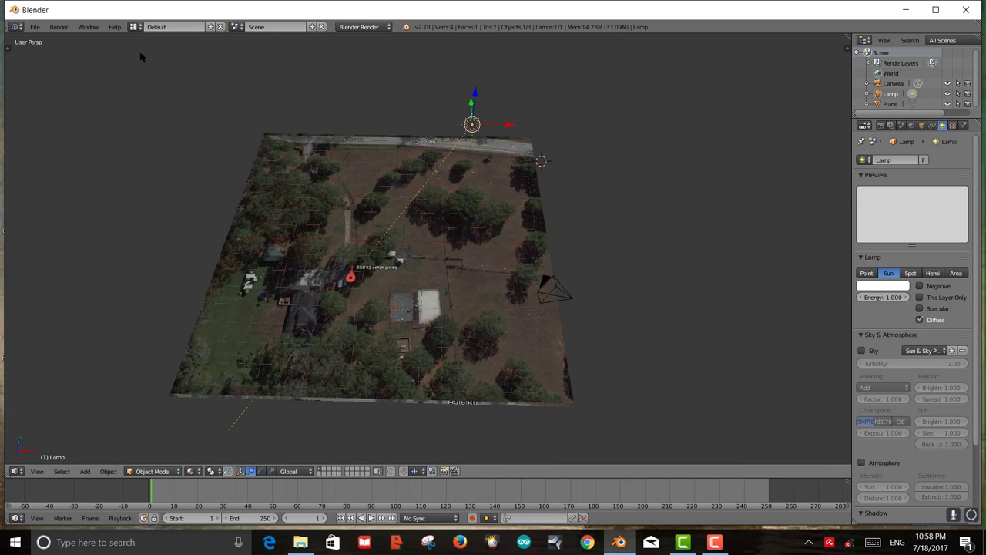
- Save the scene as rosebudobjecttest.blend in the RosebudContinuum folder
left_click(35, 27)
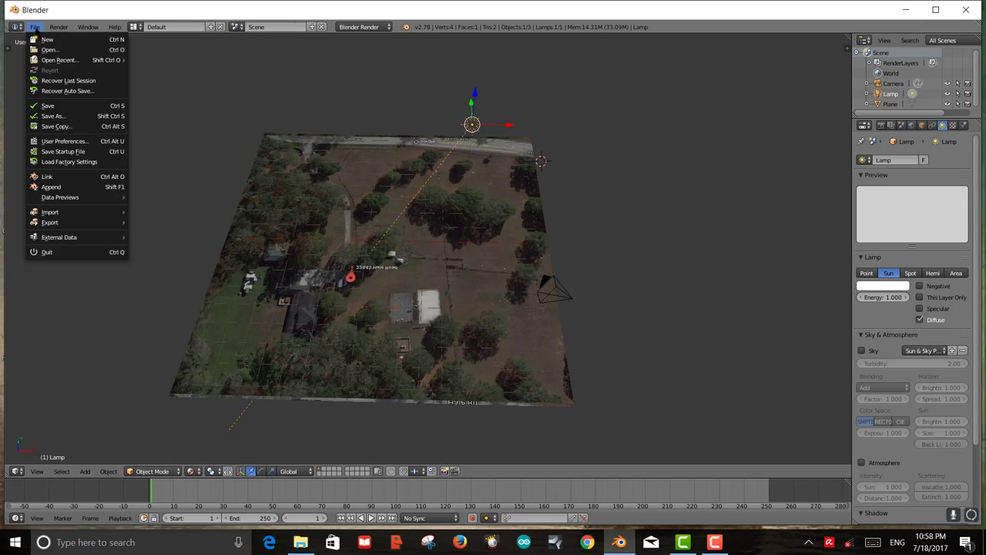
left_click(54, 115)
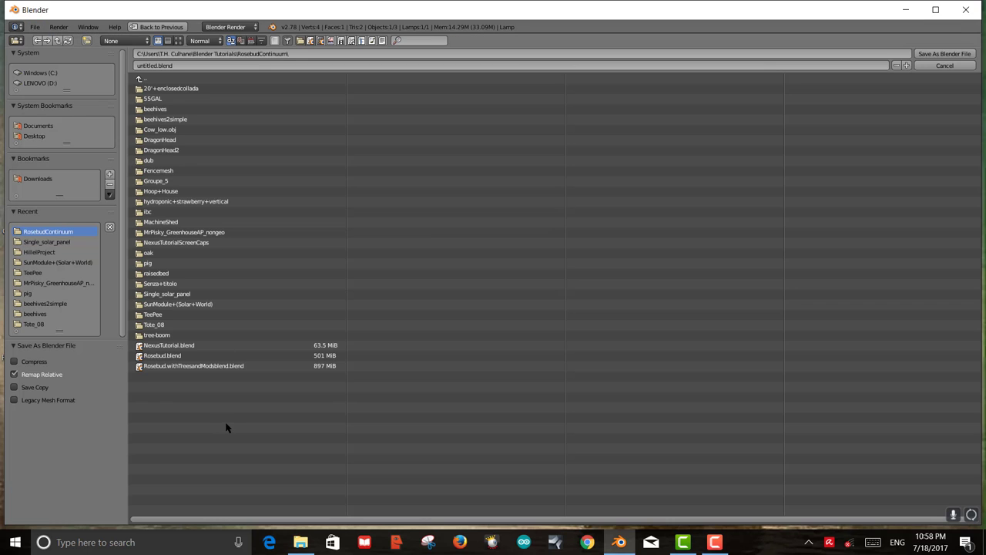
left_click(158, 65)
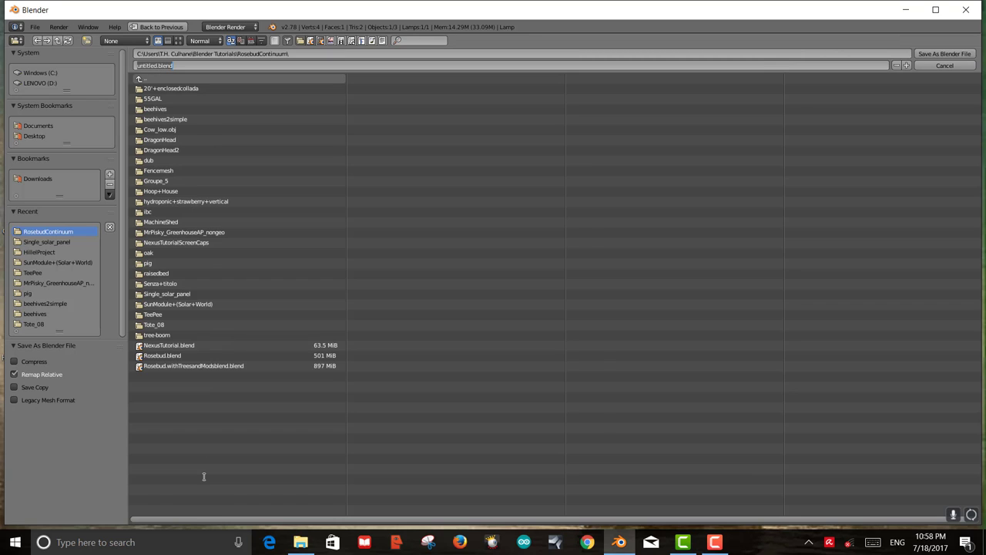
type("rosebudobjec")
left_click(941, 55)
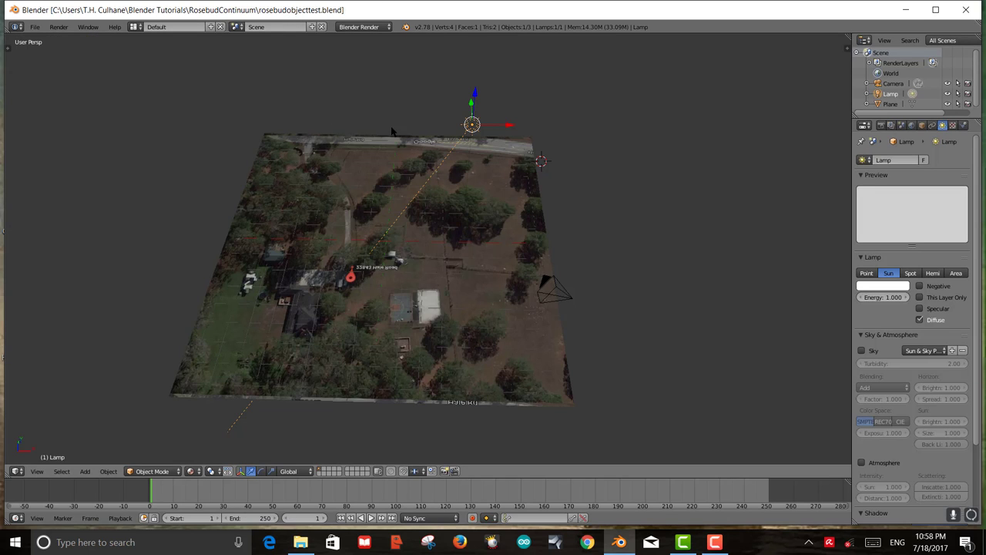
- Import the Collada file singlesolarpanel.dae from the Single_solar_panel folder into the scene
scroll(480, 179, "down", 3)
middle_click_drag(481, 179, 459, 268)
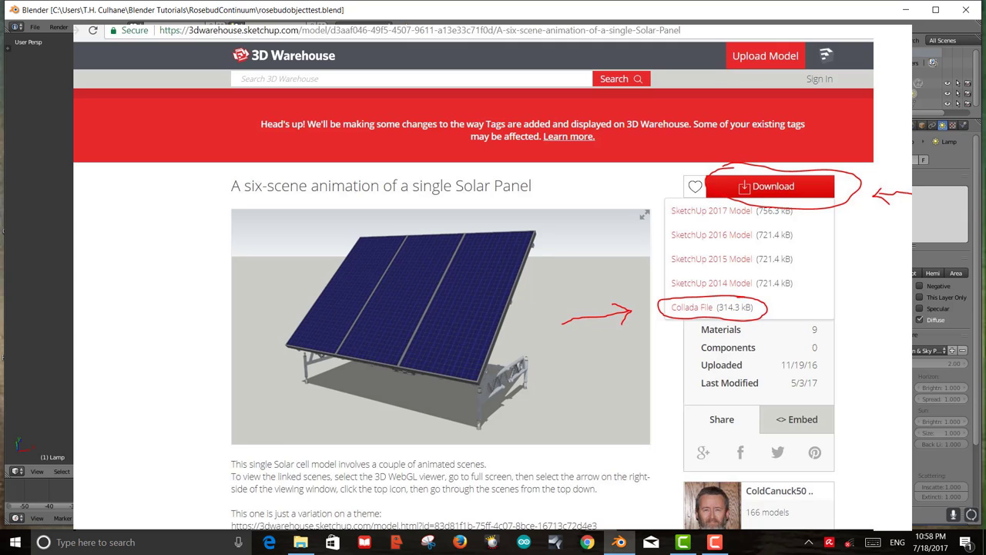
left_click(35, 27)
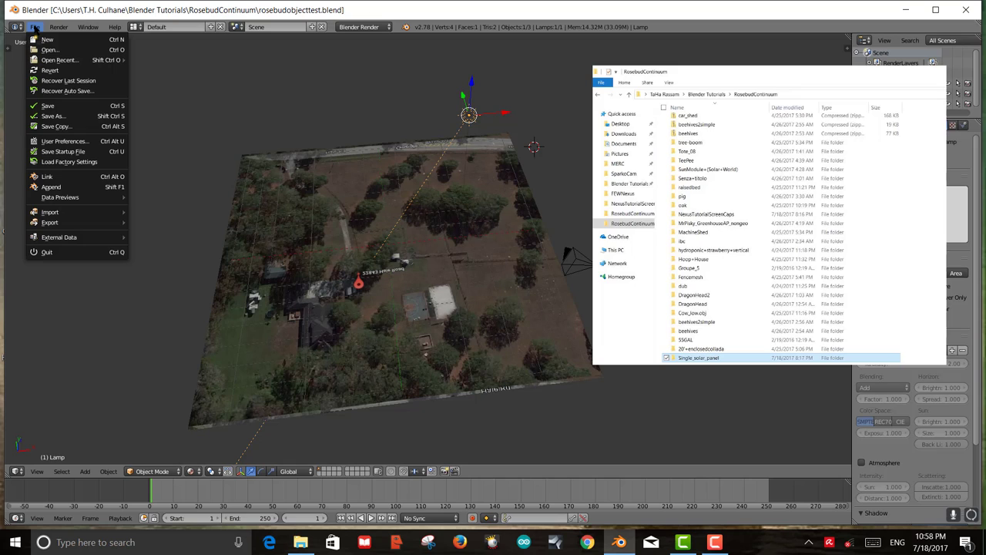
mouse_move(69, 213)
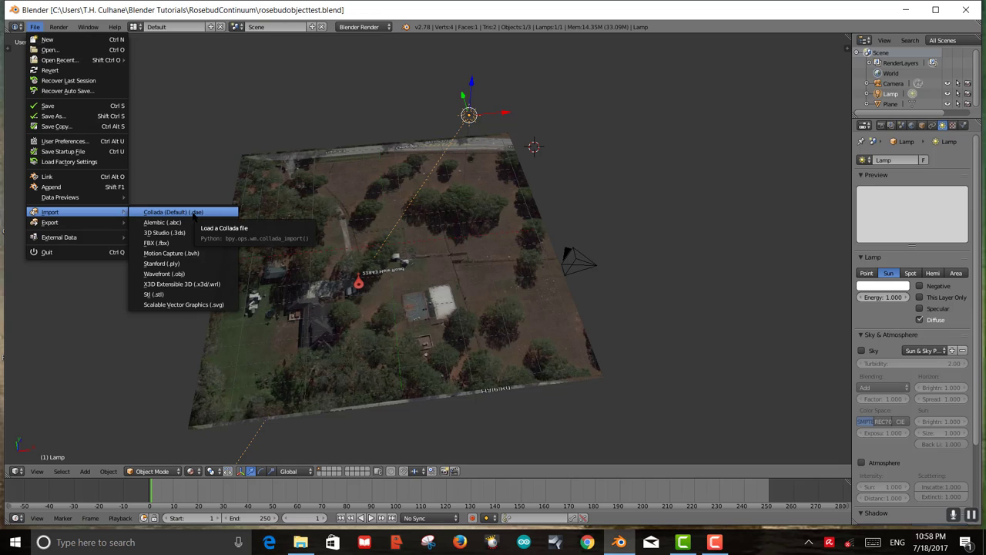
left_click(193, 215)
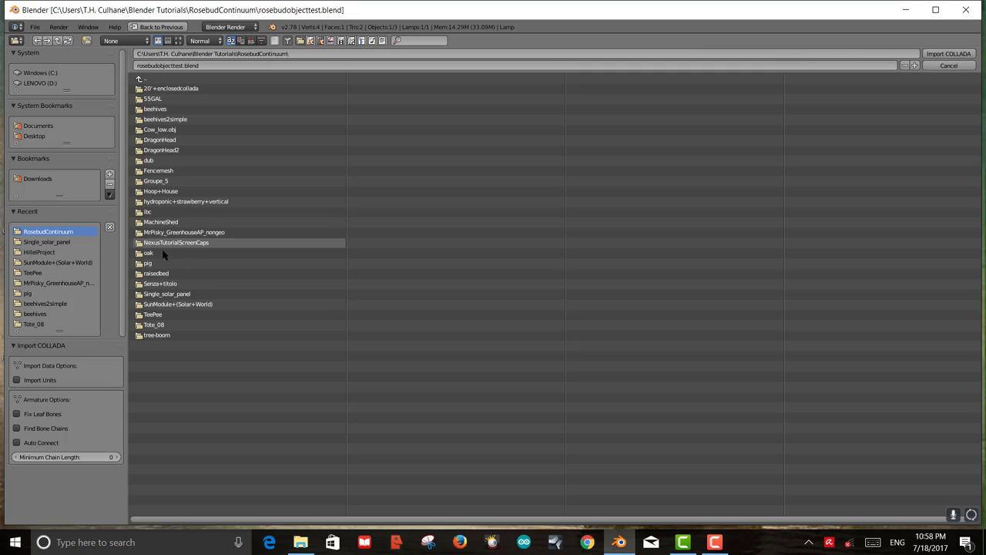
left_click(163, 294)
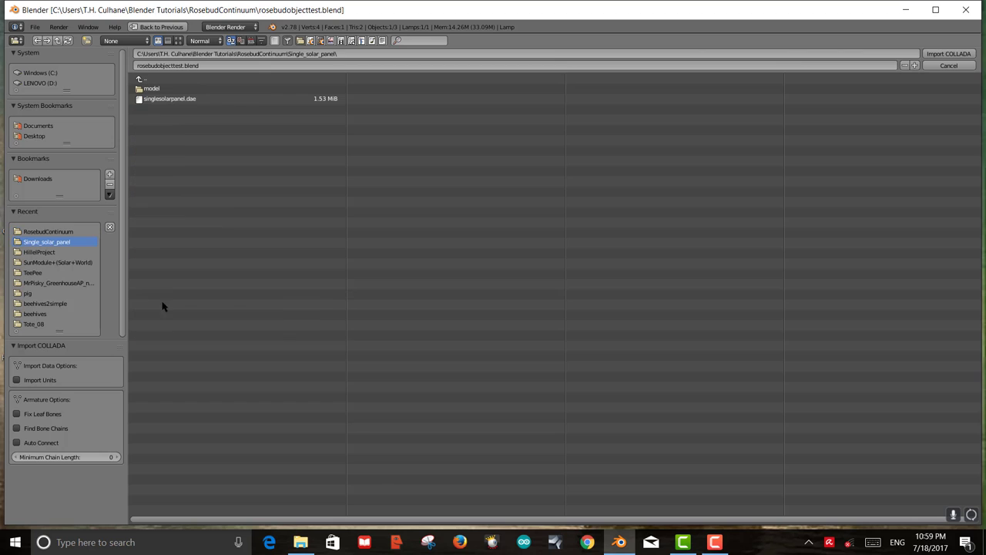
left_click(140, 100)
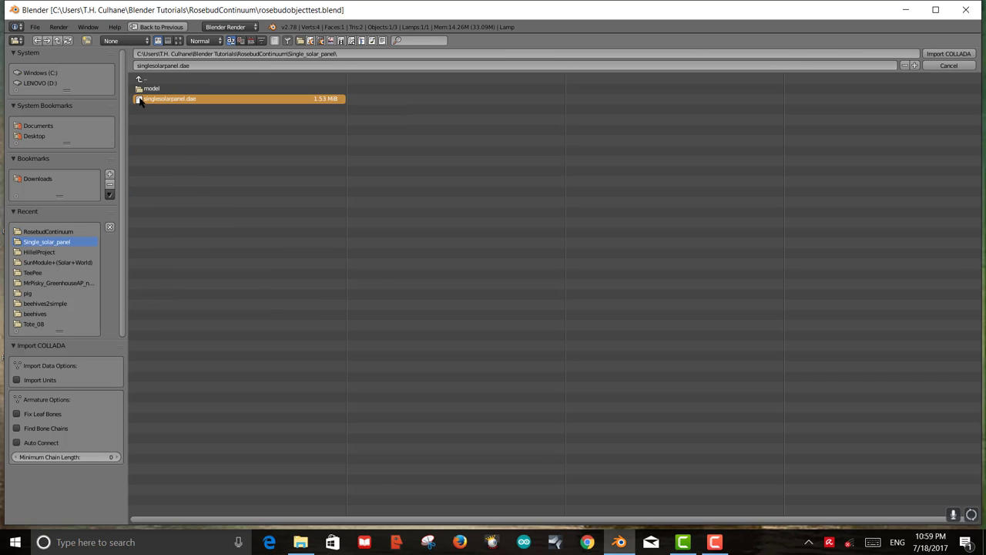
double_click(140, 100)
- Raise the imported solar panel along the Z axis so that it floats well above the map plane
mouse_move(456, 285)
middle_mouse_down()
mouse_move(456, 324)
mouse_move(455, 267)
middle_mouse_up()
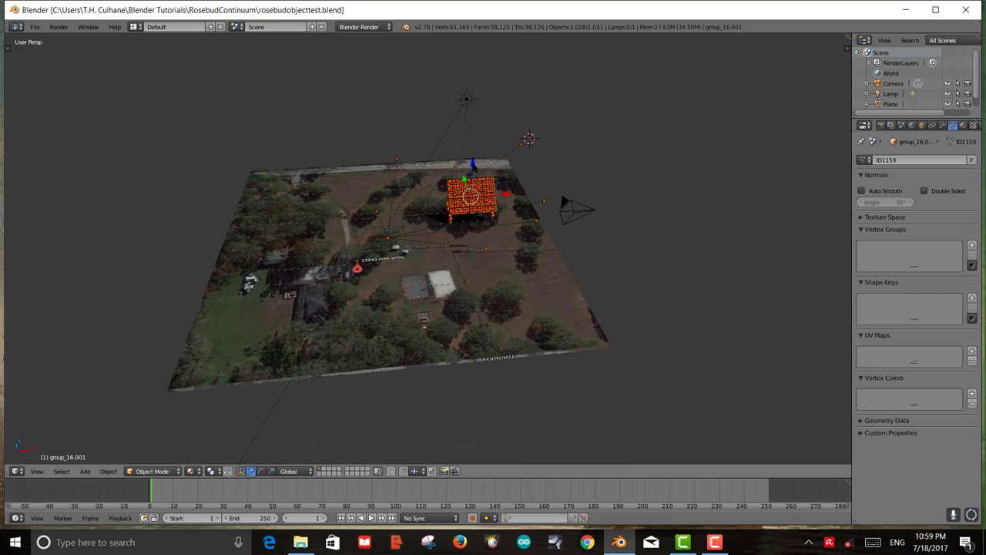
mouse_move(473, 160)
left_mouse_down()
mouse_move(474, 75)
mouse_move(484, 167)
left_mouse_up()
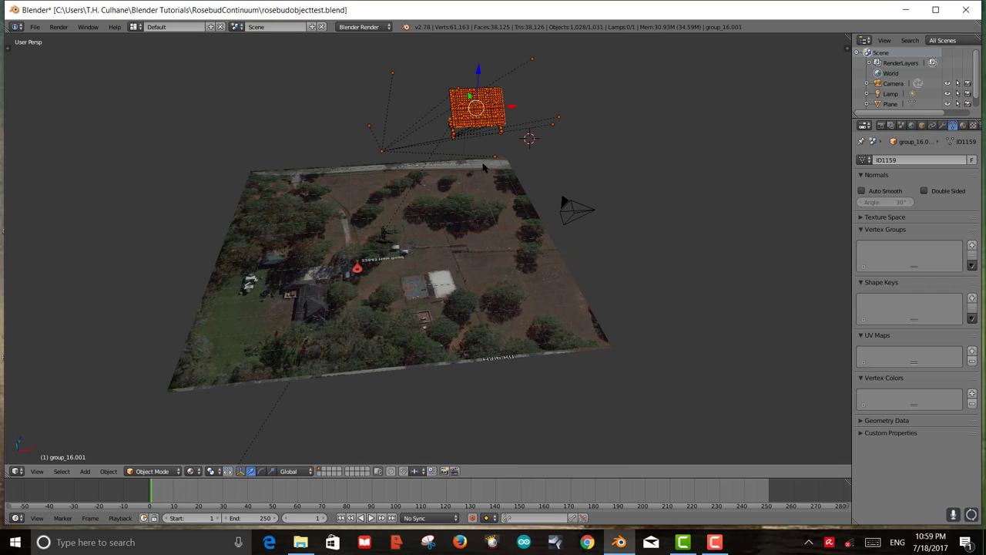
middle_click_drag(509, 279, 431, 274)
scroll(489, 234, "up", 4)
middle_click_drag(412, 208, 433, 304)
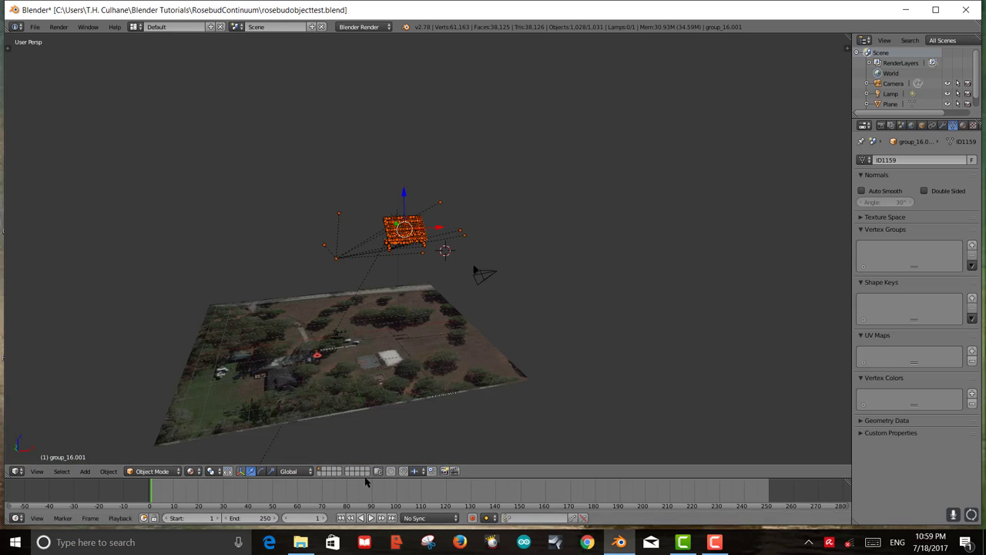
- Move all the selected solar panel parts from the first layer to the second layer
left_click(324, 471)
left_click(320, 470)
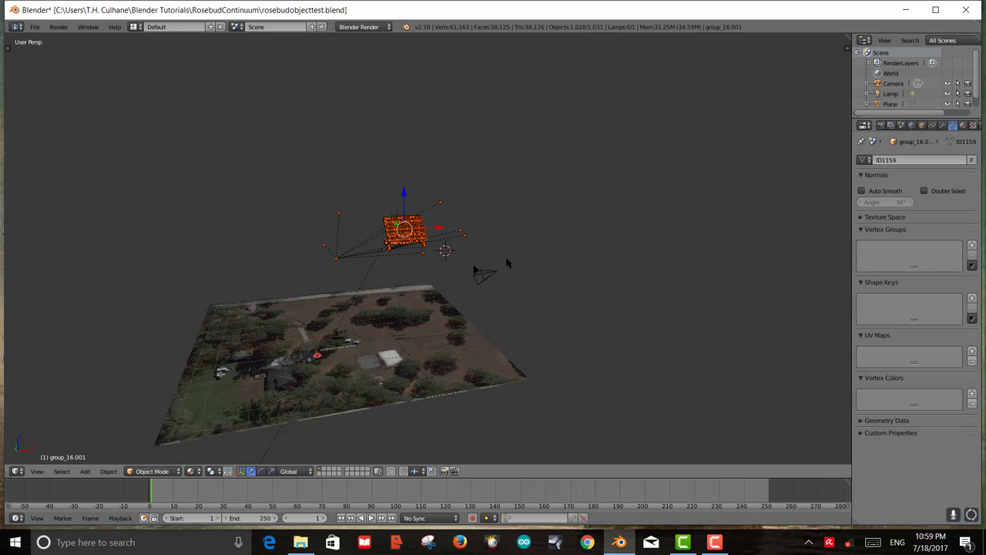
key("m")
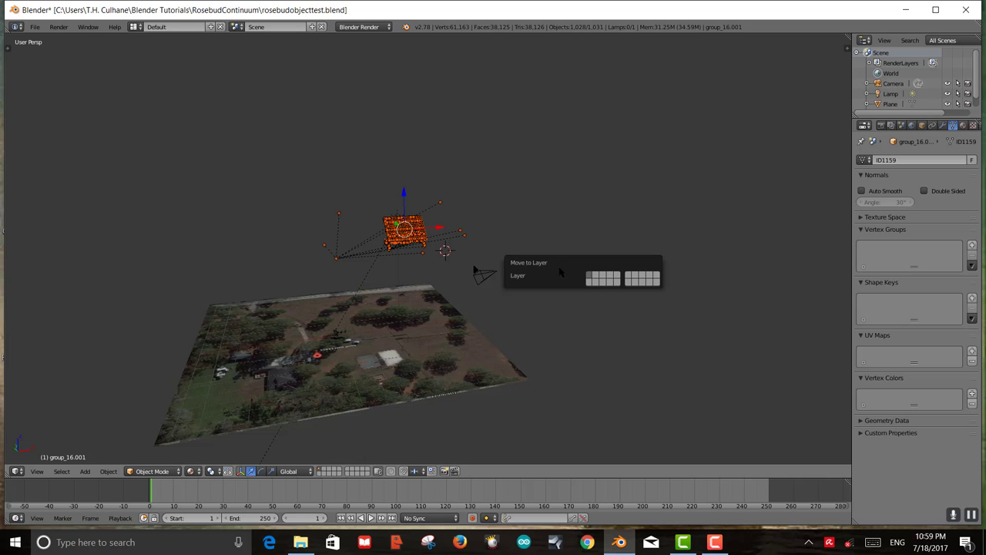
left_click(595, 277)
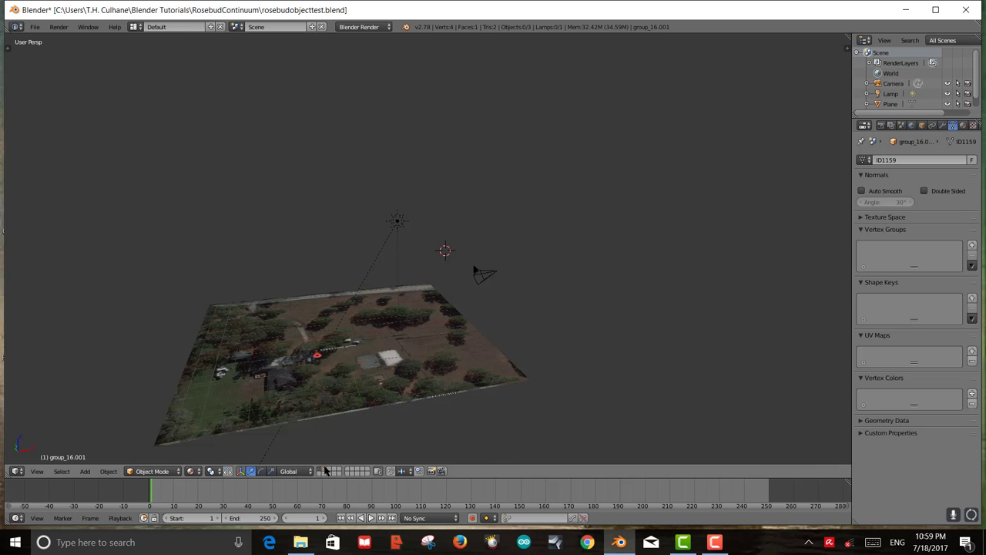
- Switch the visible layer between the second and the first, ending with only the solar panel's second layer shown
left_click(323, 471)
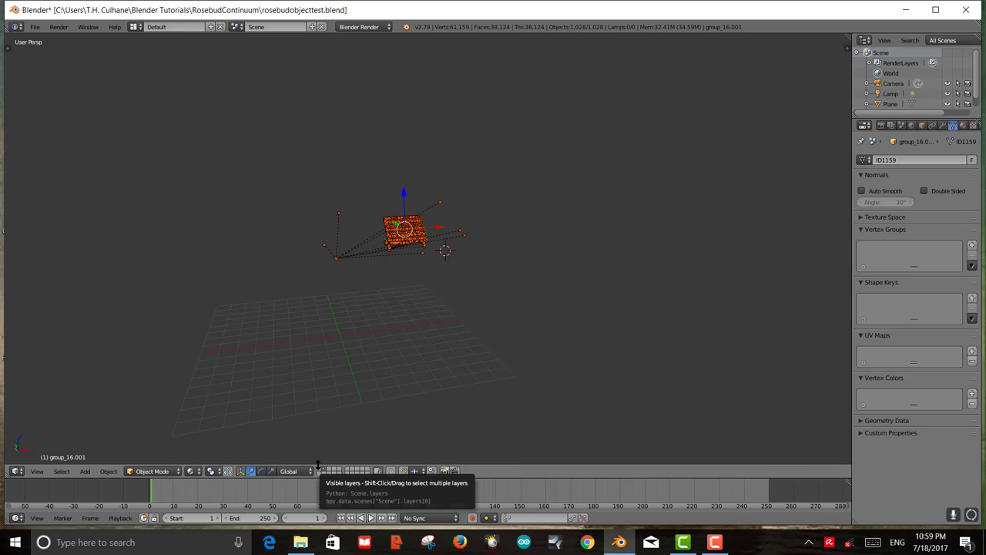
left_click(322, 471)
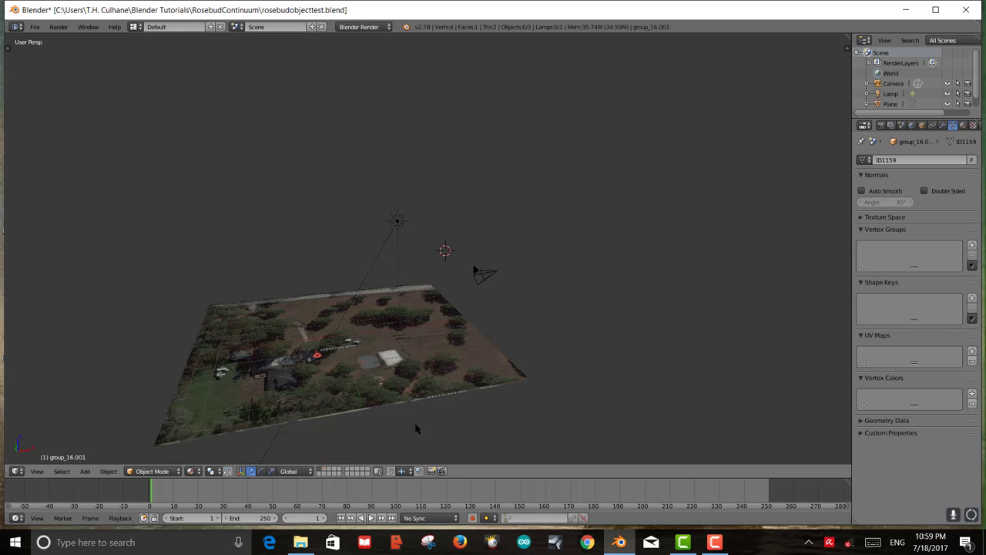
left_click(326, 471)
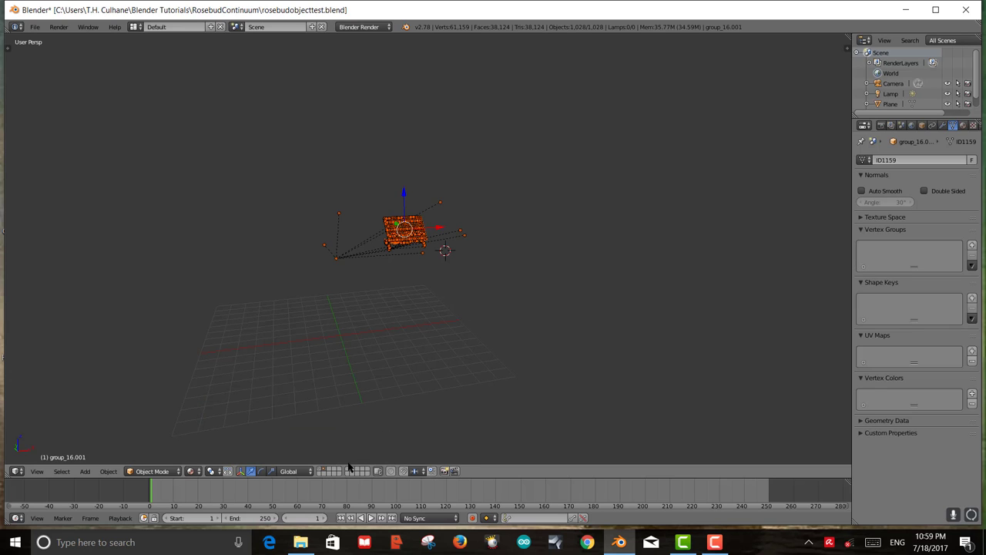
- Duplicate the solar panel and place the copy lower than the original, offset toward negative X and Y
scroll(500, 312, "up", 3)
scroll(498, 313, "down", 2)
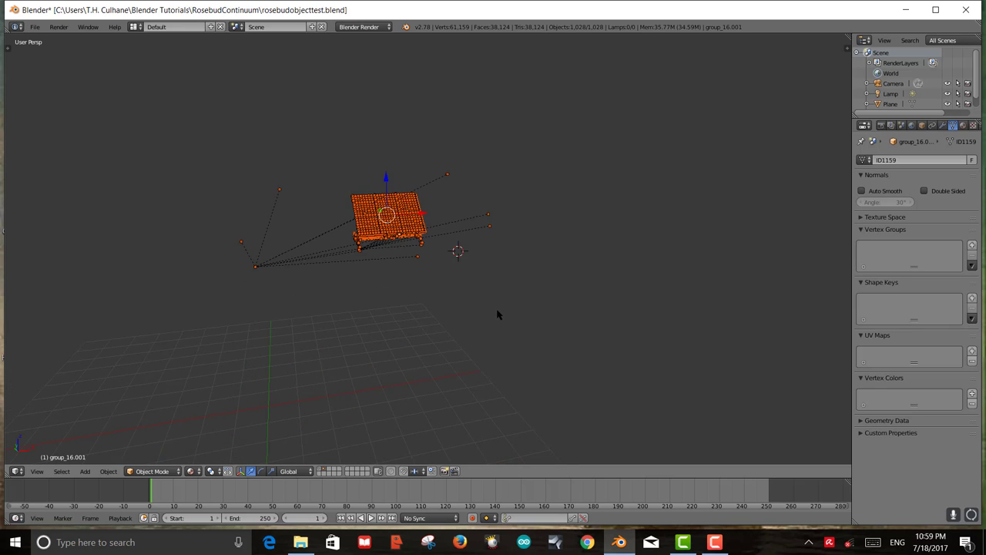
middle_click_drag(432, 280, 376, 296)
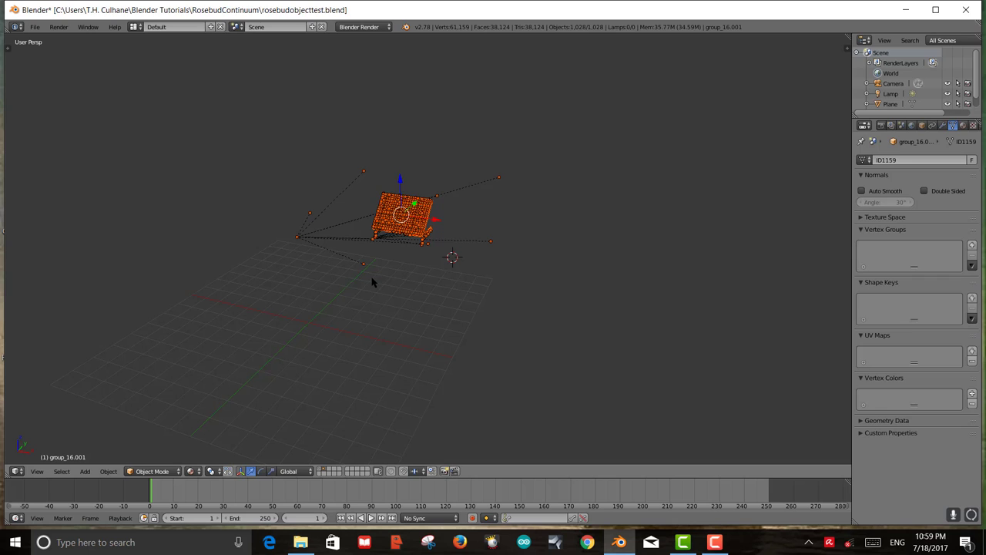
key("shift+d")
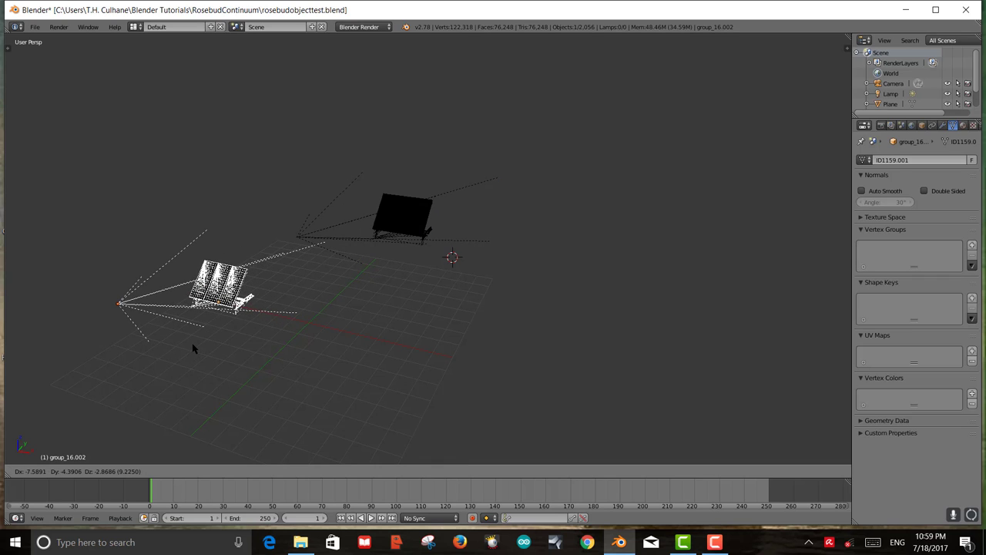
left_click(208, 343)
middle_click_drag(438, 319, 386, 323)
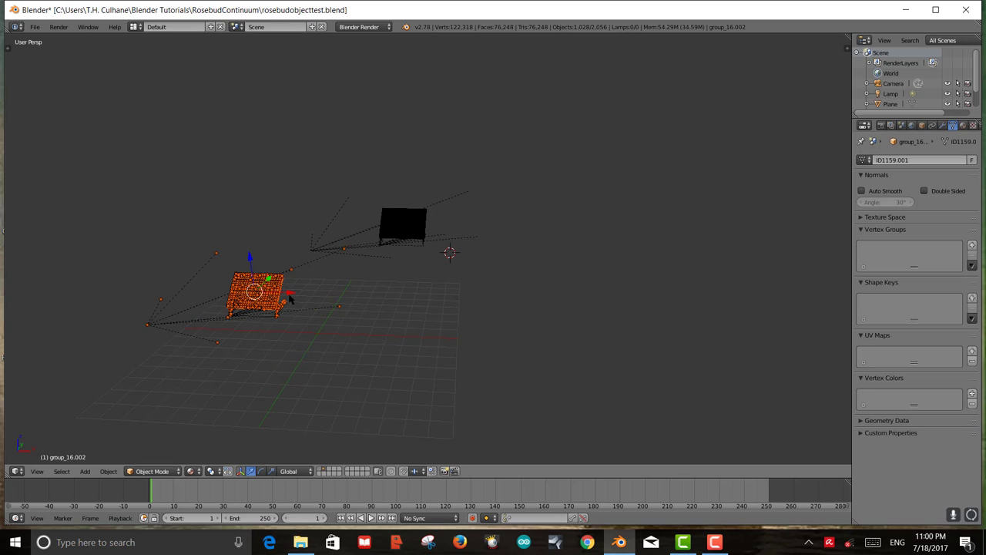
- Move the duplicated solar panel to the third layer and show only that layer
key("m")
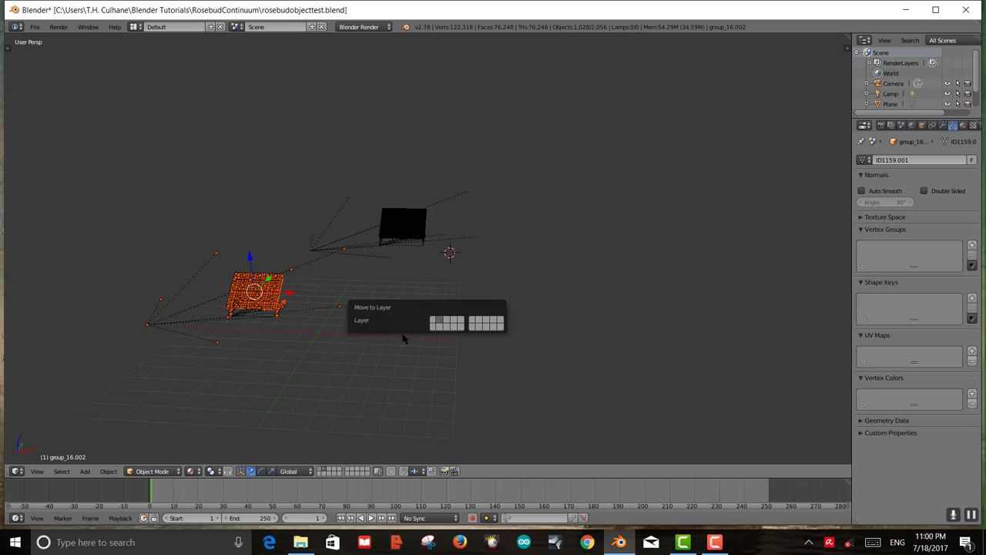
left_click(446, 322)
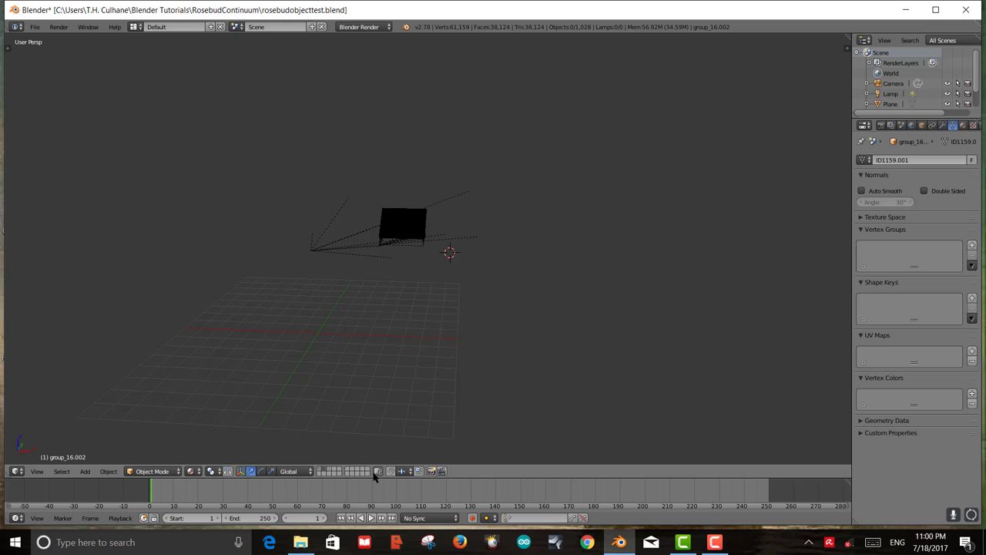
left_click(328, 472)
scroll(365, 352, "up", 2)
scroll(339, 341, "down", 3)
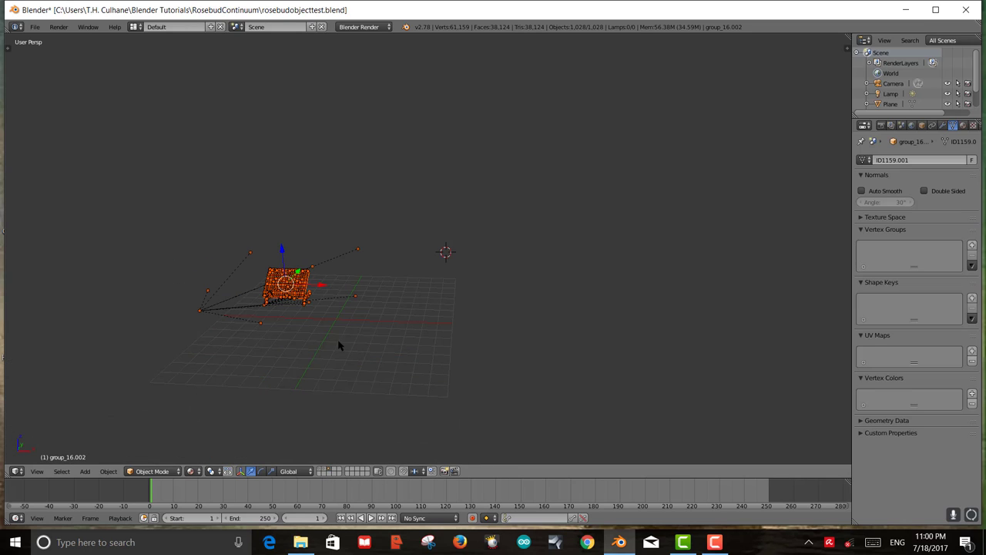
middle_click_drag(339, 342, 451, 351, "shift")
scroll(451, 350, "up", 4)
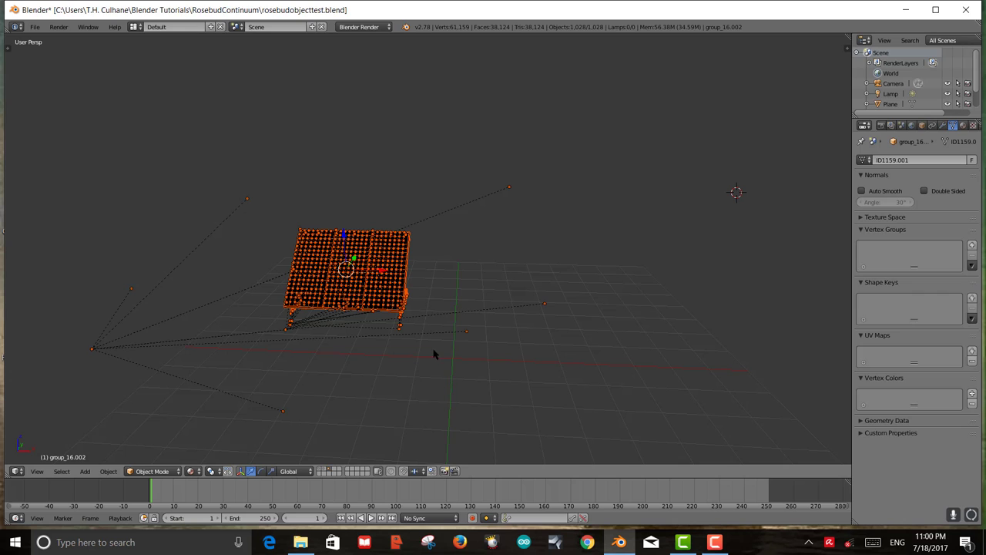
- Join the selected meshes of the duplicated solar panel into one object
key("KP_Divide")
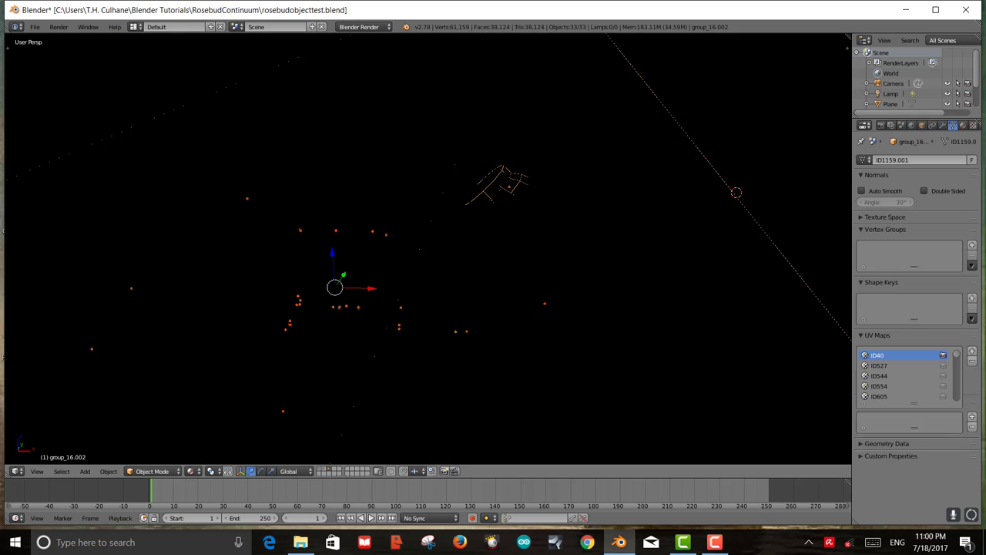
scroll(426, 254, "down", 8)
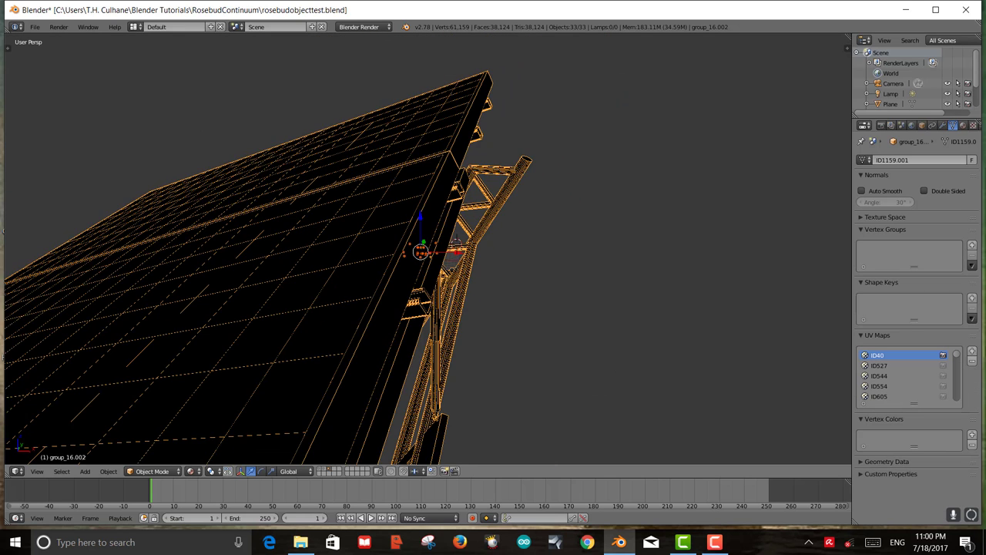
middle_click_drag(377, 340, 493, 278)
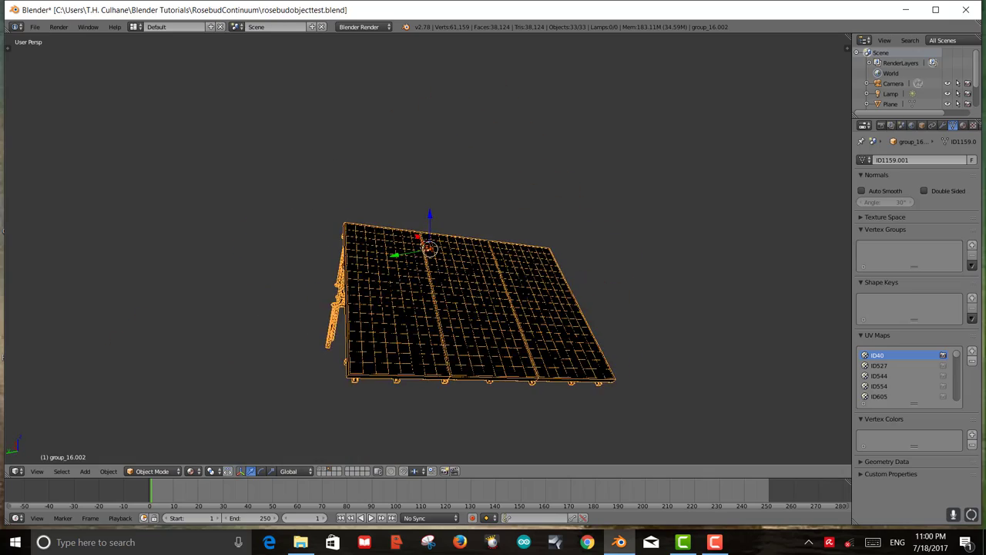
- Examine the joined solar panel's face and its support frame from the front, the side and underneath
scroll(462, 308, "up", 4)
scroll(462, 308, "down", 2)
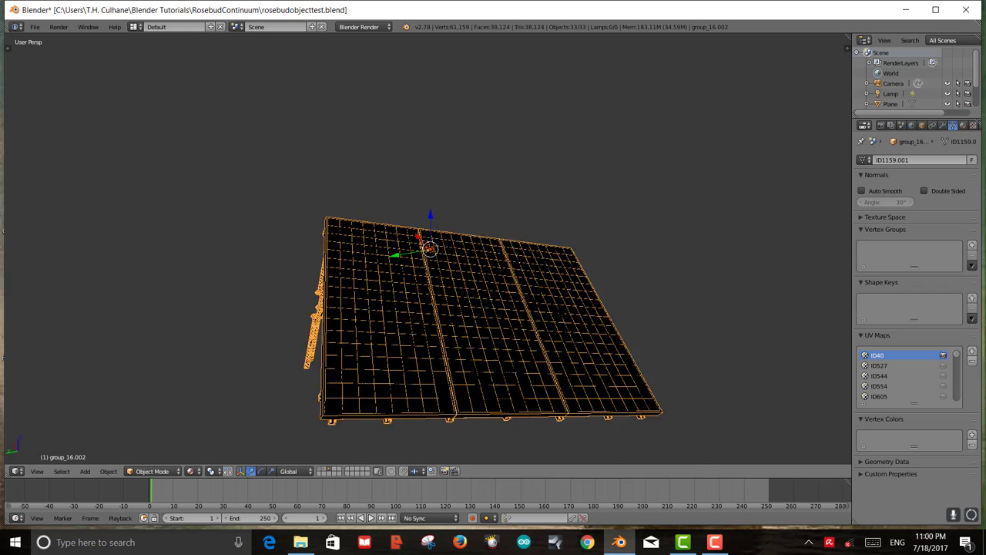
scroll(429, 308, "up", 4)
scroll(429, 309, "down", 3)
scroll(462, 308, "down", 2)
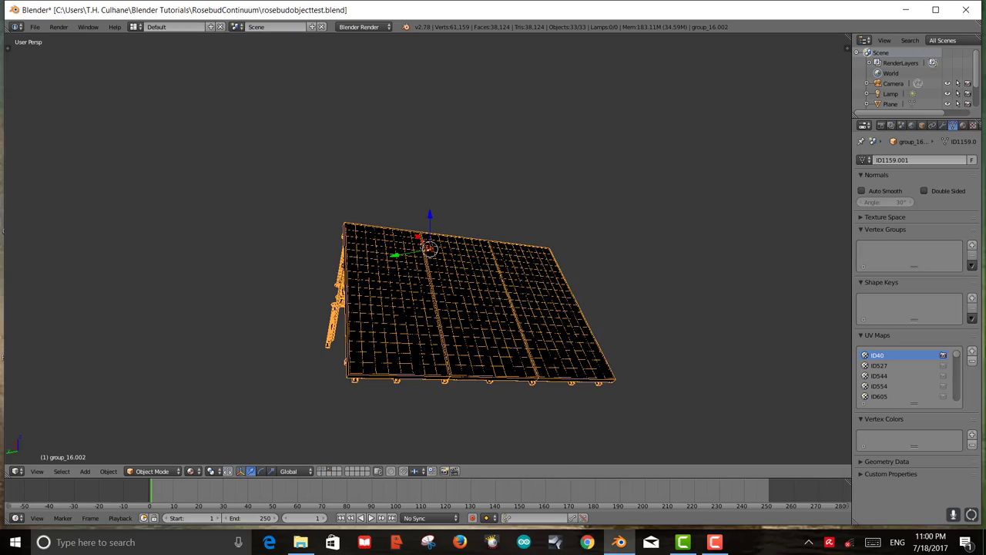
middle_click_drag(562, 293, 557, 252)
middle_click_drag(432, 254, 472, 189)
middle_click_drag(308, 323, 308, 320)
scroll(428, 248, "up", 8)
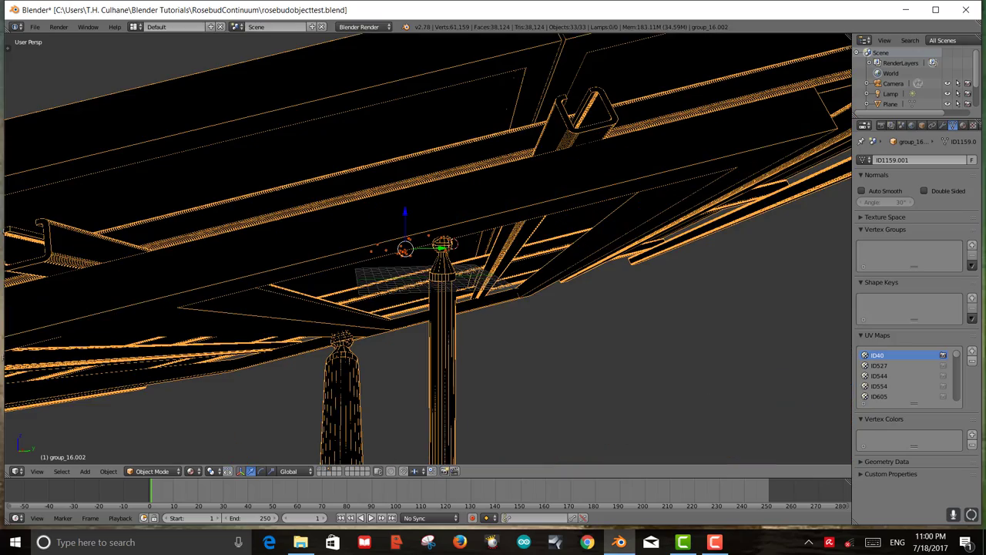
middle_click_drag(429, 254, 498, 305)
scroll(498, 304, "down", 8)
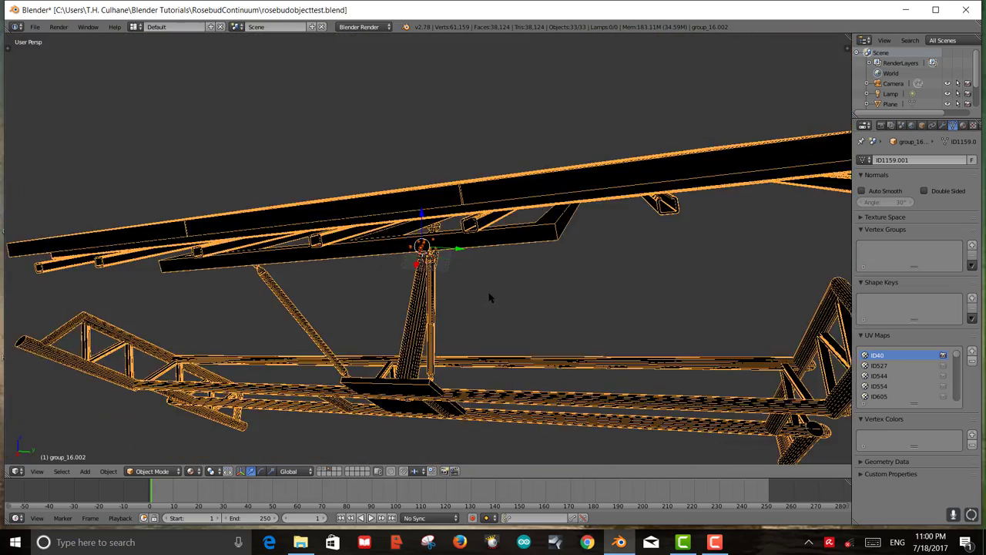
- Scale the whole solar panel down uniformly to a scale of about 0.091 and show its transform properties
key("s")
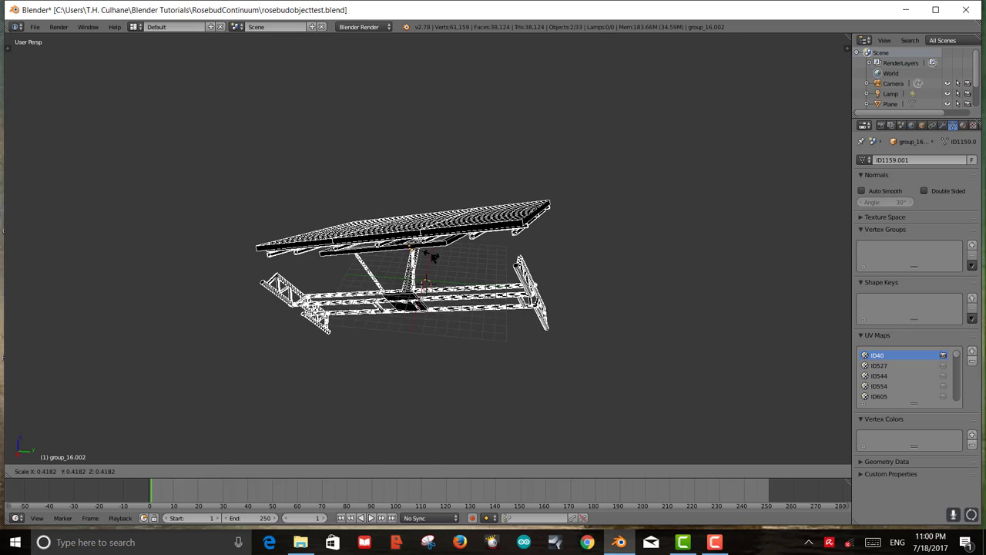
left_click(432, 257)
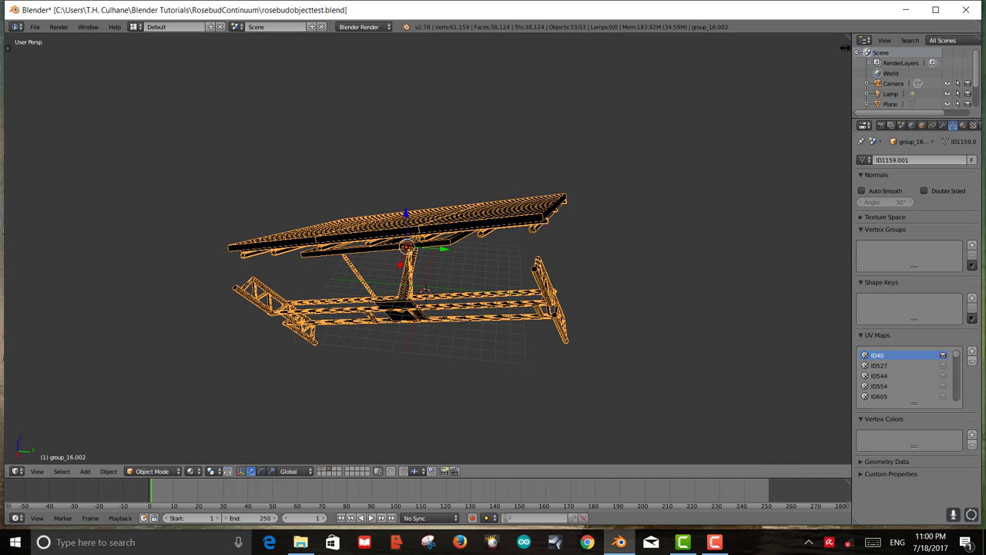
left_click(845, 48)
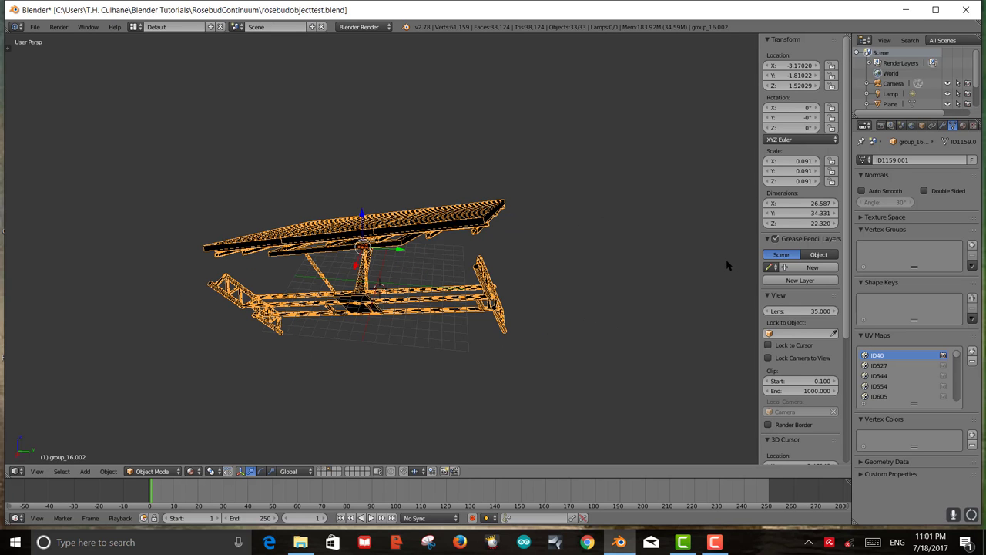
- Try to shrink the solar panel along X, bringing its X scale down to 0.031
left_click(804, 161)
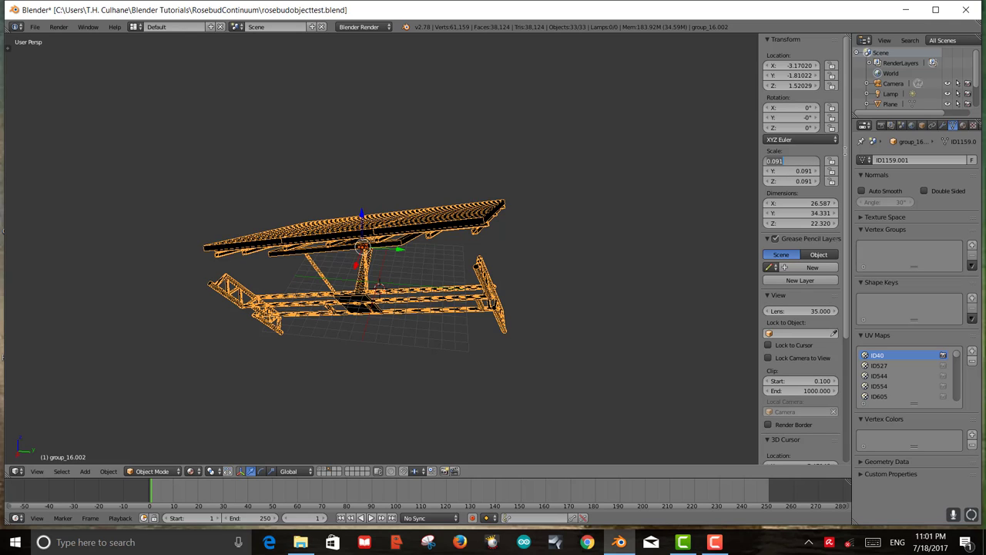
key("Return")
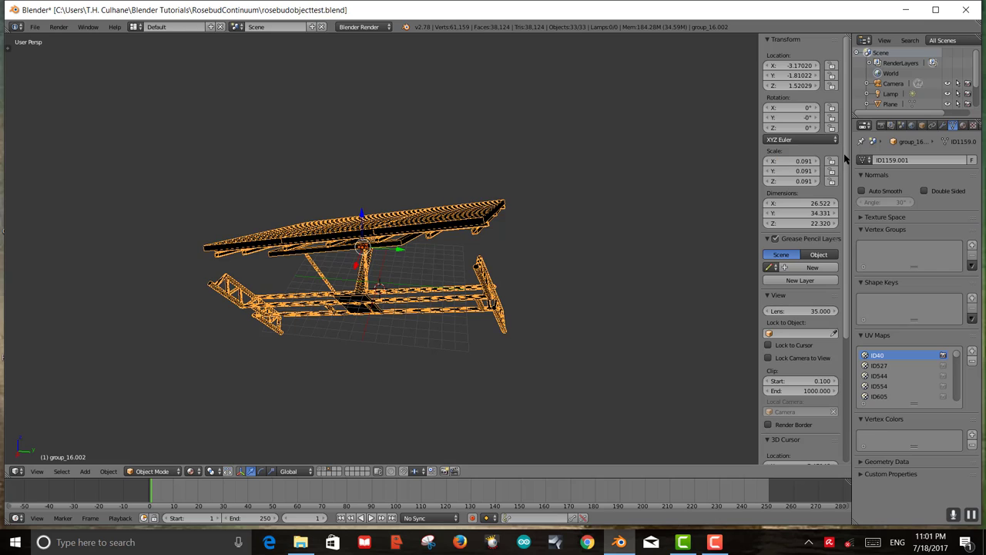
left_click(806, 163)
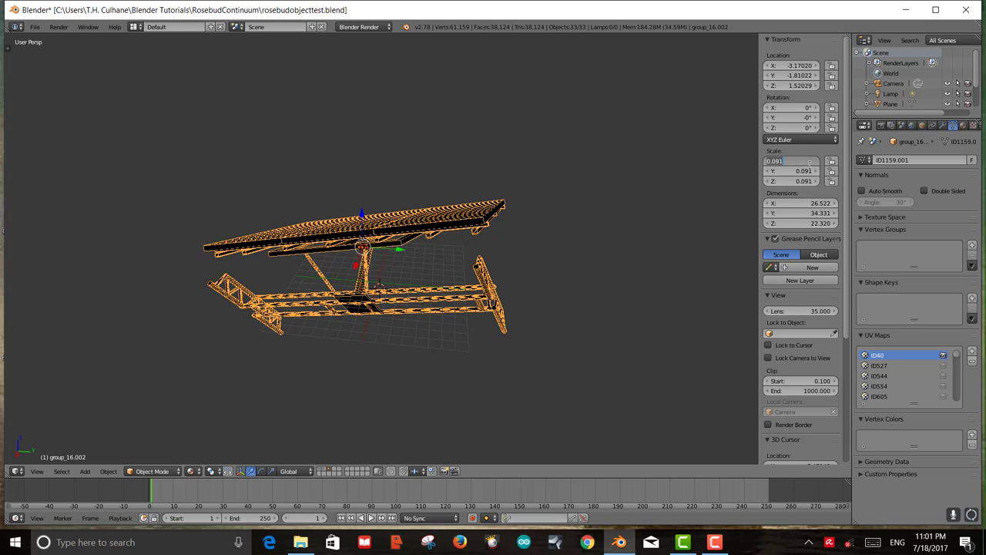
type("0.019")
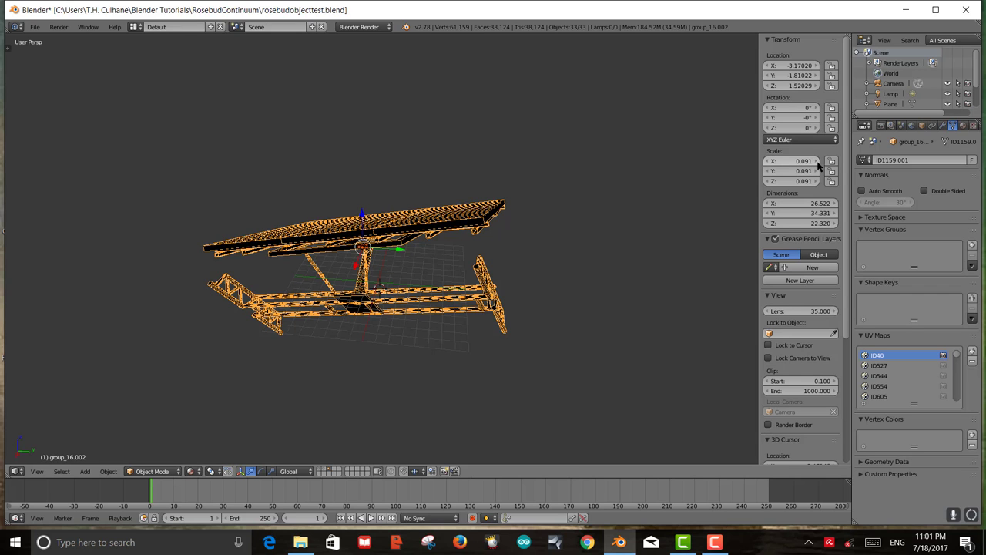
key("Return")
left_click_drag(801, 161, 813, 162)
- Set the joined solar panel's X, Y and Z scale to 0.004 each
left_click(801, 162)
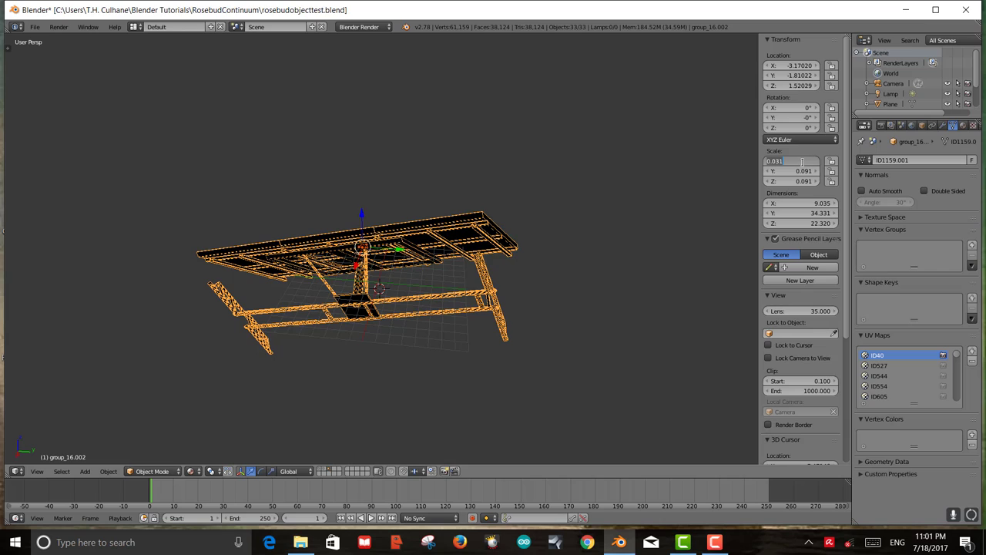
key("Num_Lock")
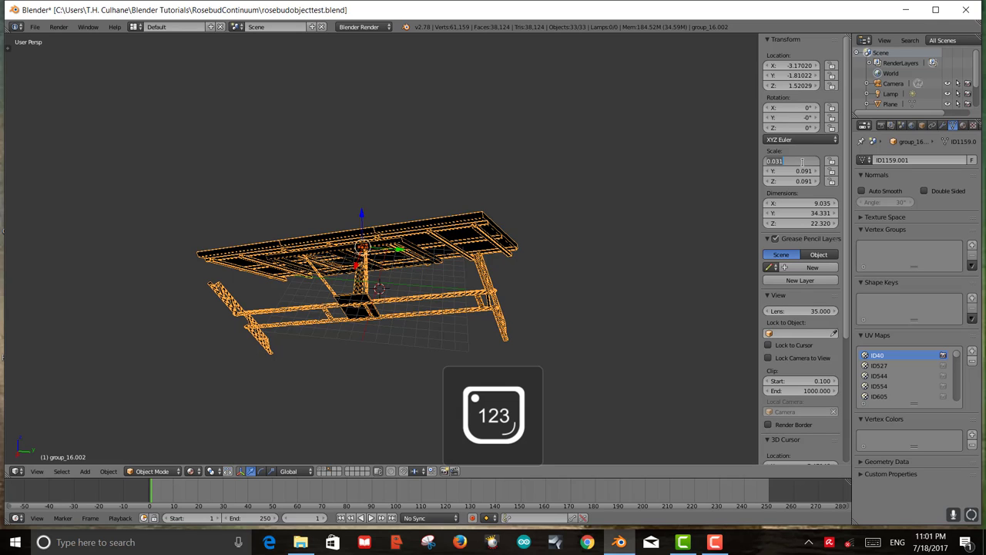
type(".004")
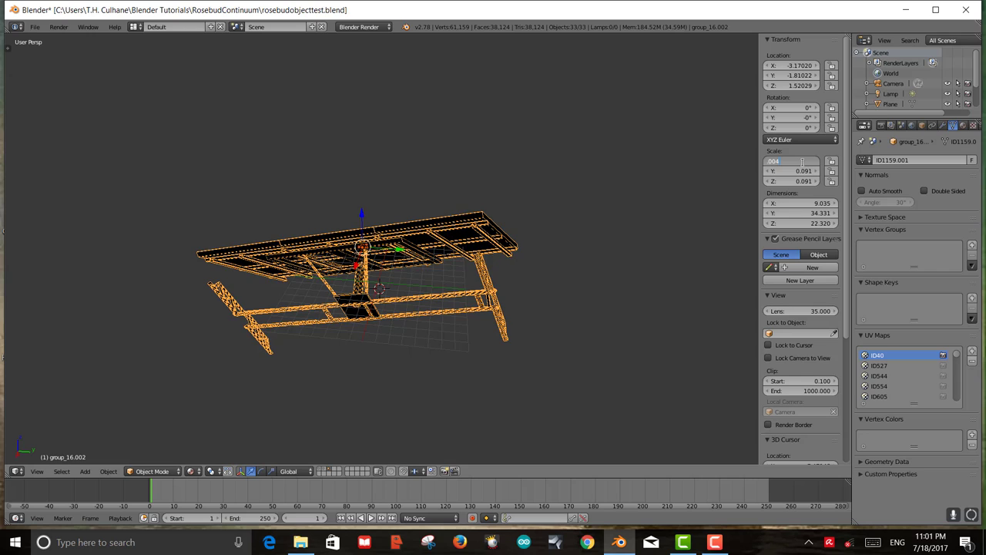
key("Return")
left_click(807, 170)
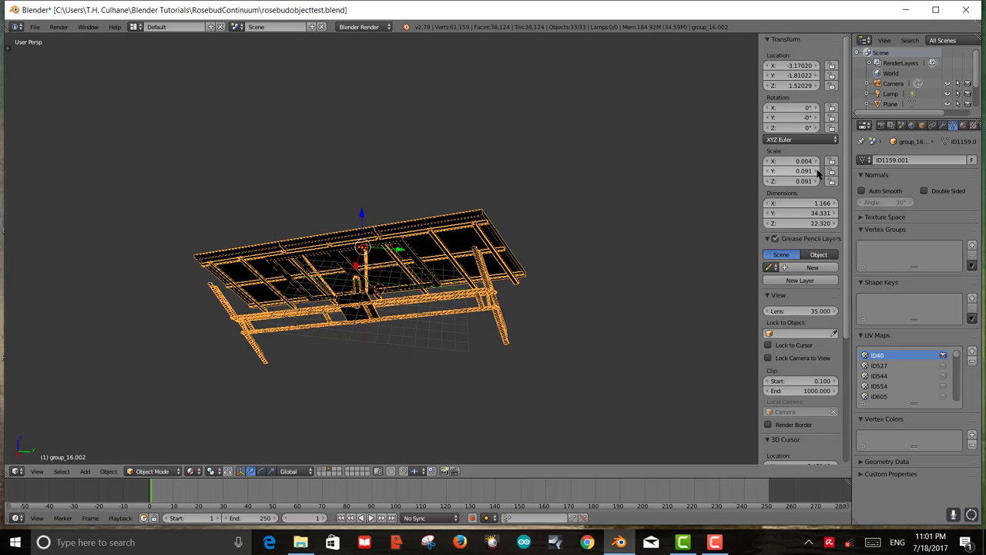
key("BackSpace")
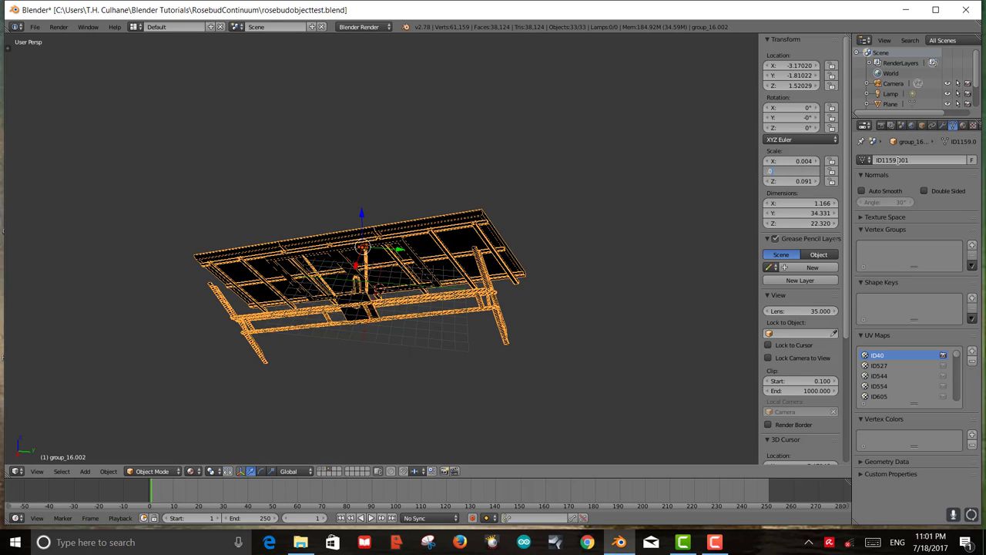
type(".004")
key("Return")
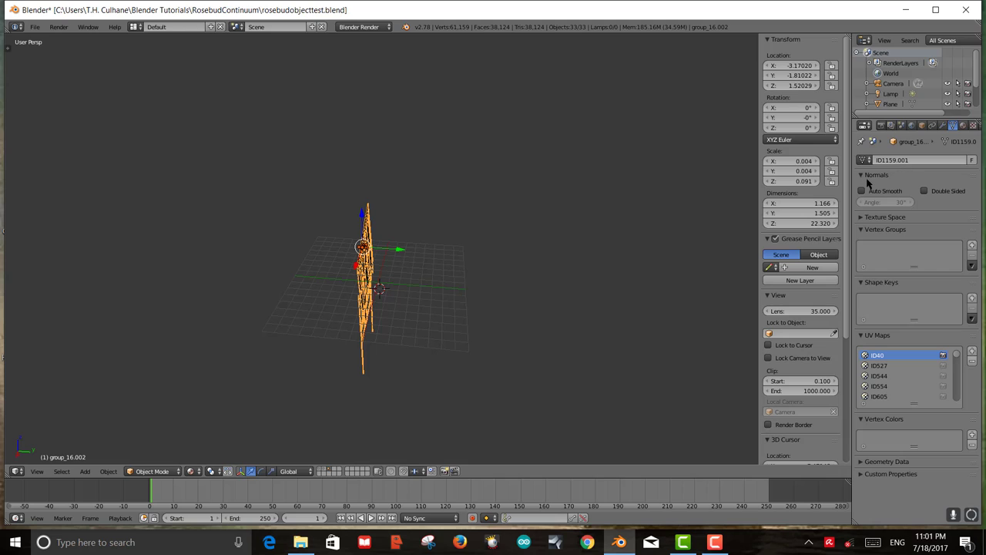
left_click(810, 182)
key("BackSpace")
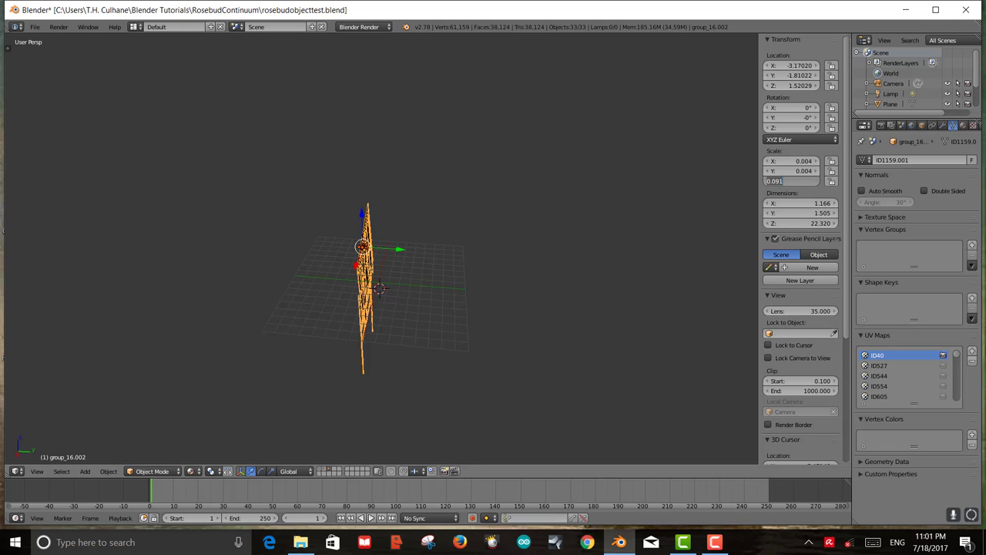
type(".004")
key("Return")
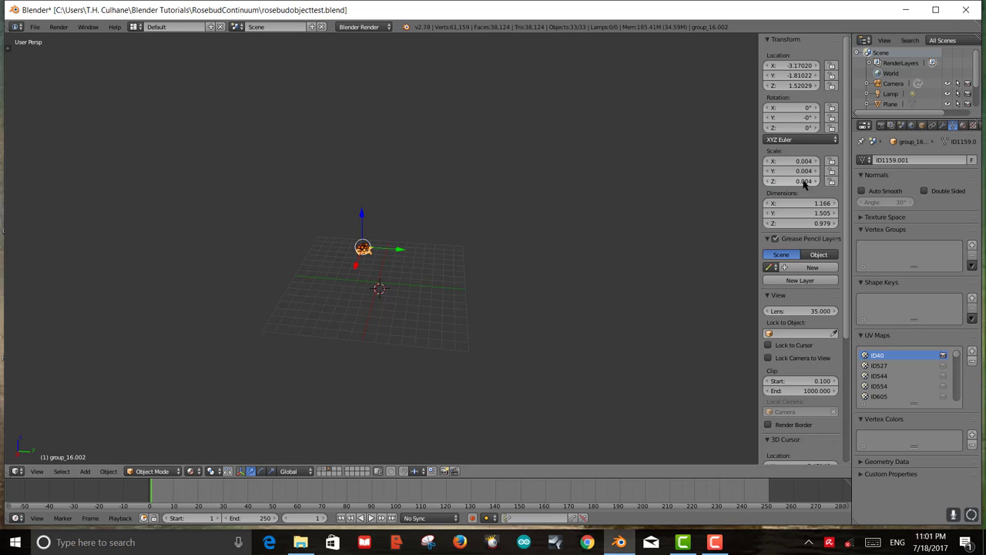
- Lower the solar panel along the Z axis to a height of about 0.56
scroll(462, 269, "up", 3)
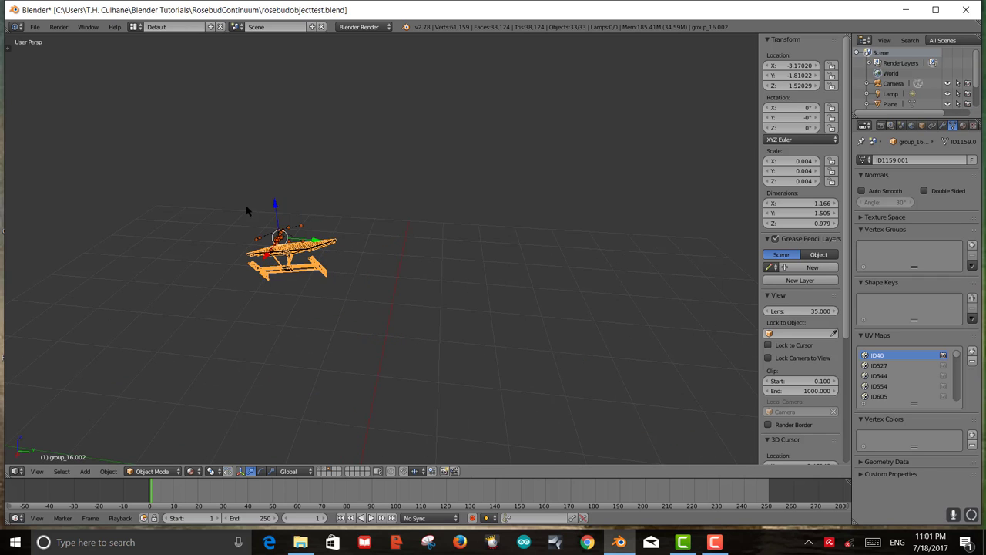
left_click_drag(278, 206, 291, 273)
middle_click_drag(291, 274, 270, 347)
middle_click_drag(375, 334, 344, 263, "shift")
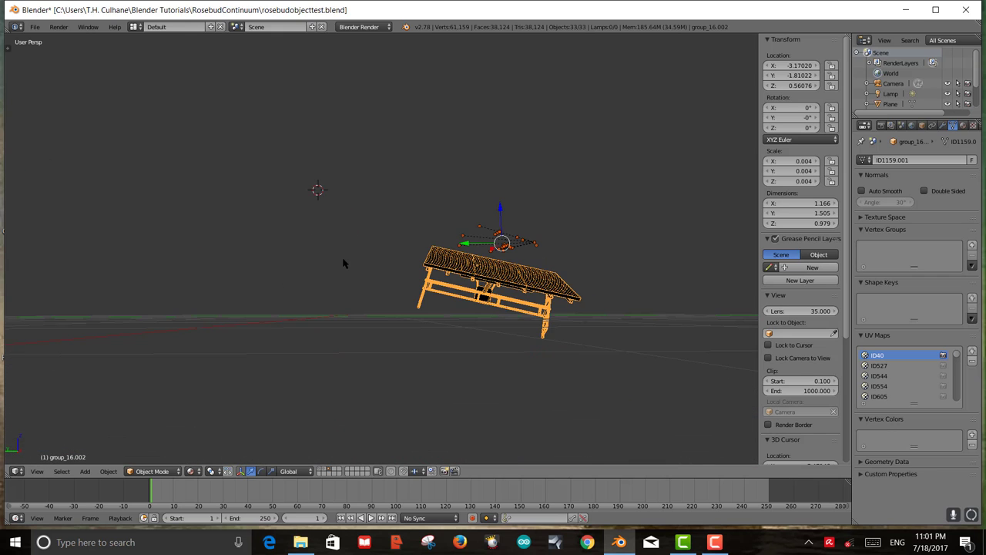
- Examine the solar panel's tilt from the front, right and top, comparing perspective and orthographic projection
key("KP_3")
key("KP_1")
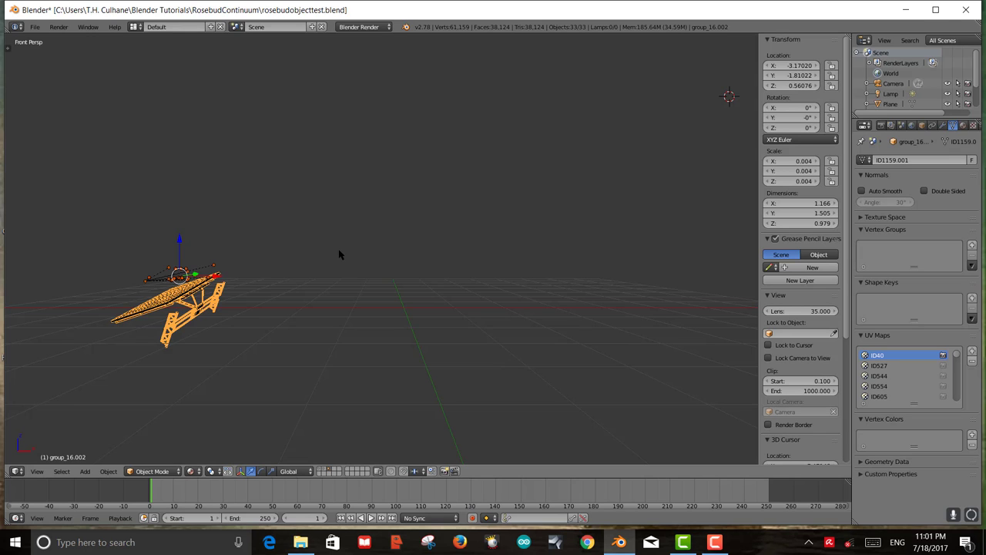
key("KP_3")
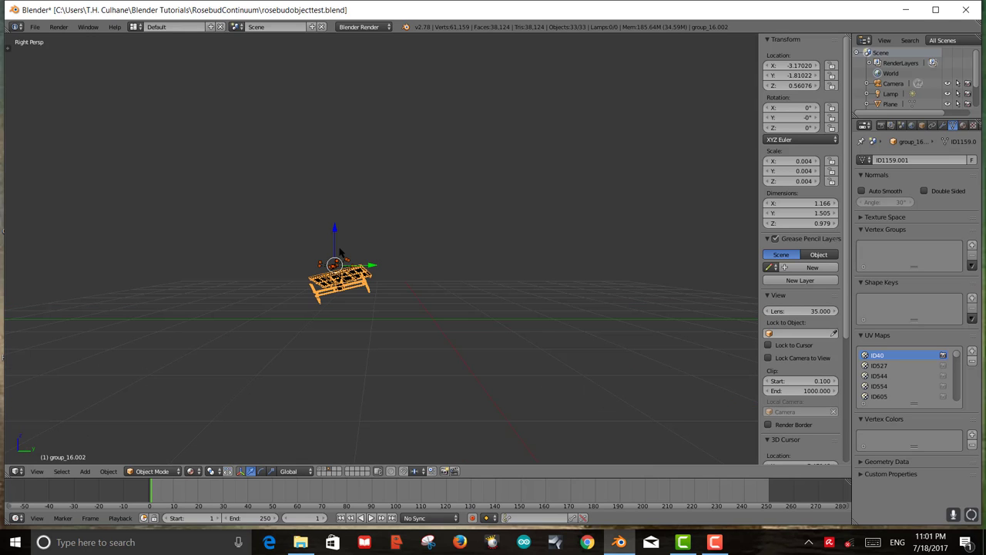
key("KP_7")
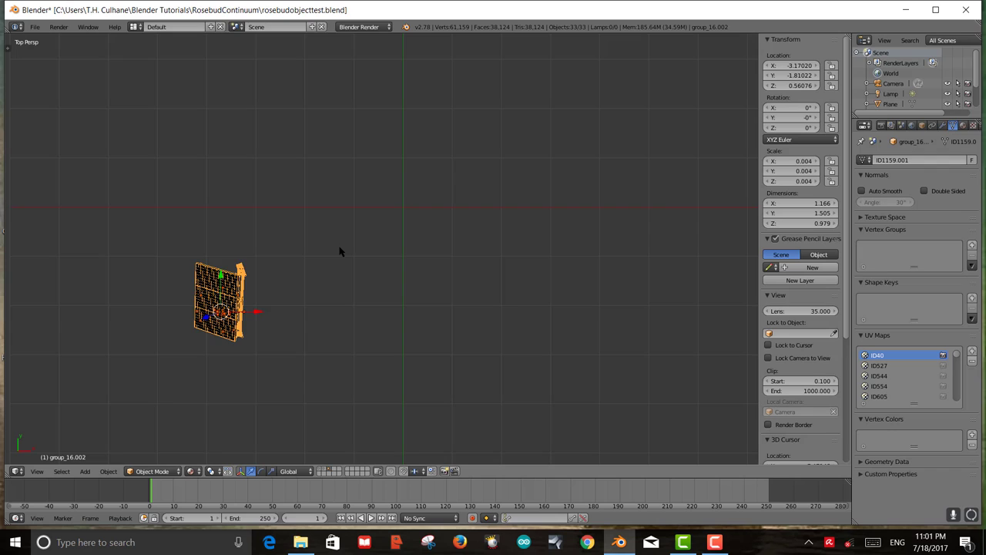
key("KP_1")
key("KP_3")
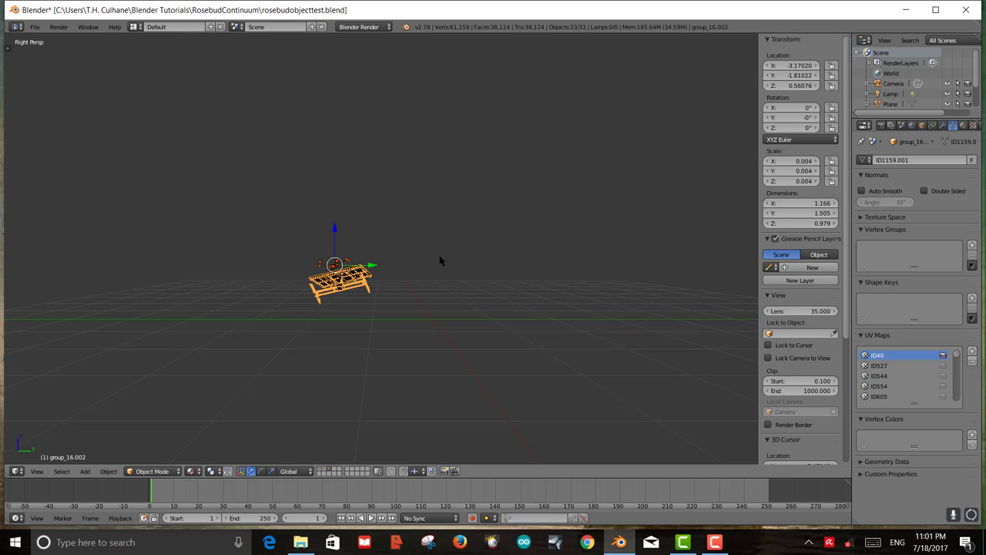
key("KP_5")
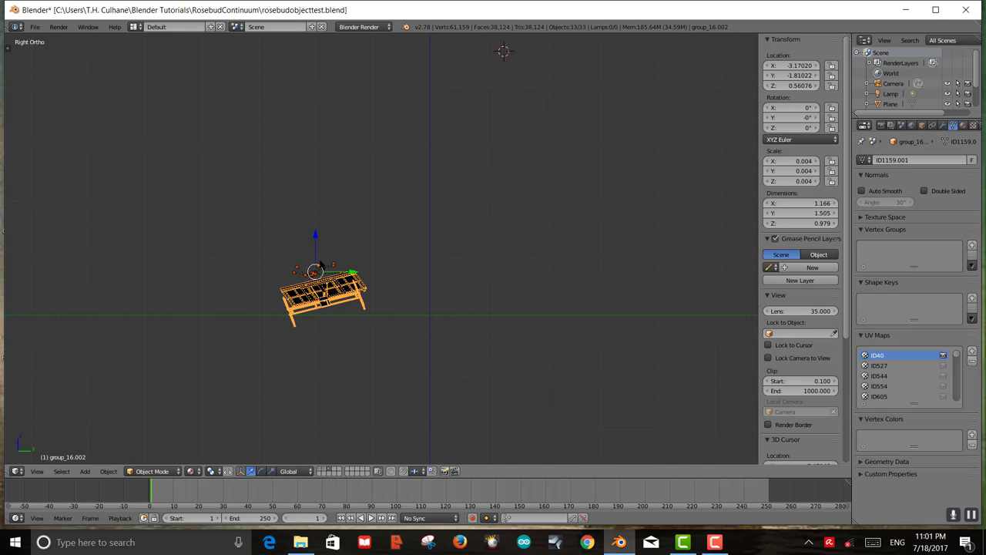
key("KP_5")
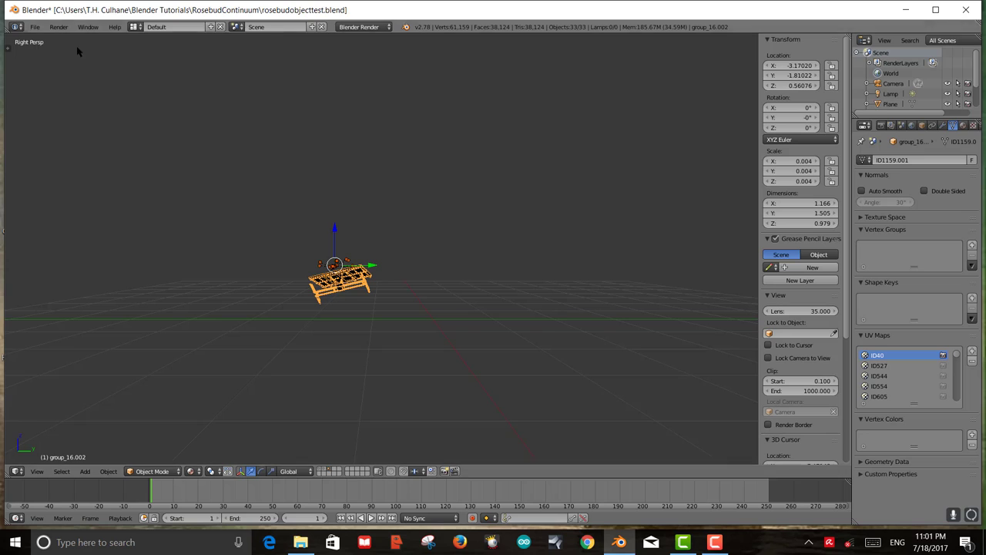
- In right orthographic view, rotate the solar panel about -15° around X and raise it to Z about 0.61 so its legs rest on the ground line
key("KP_5")
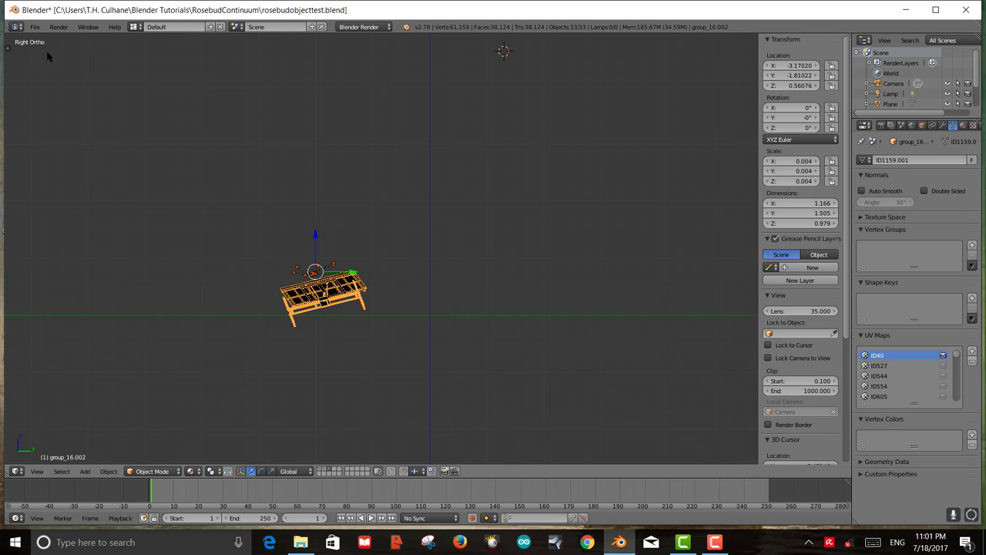
scroll(346, 318, "up", 2)
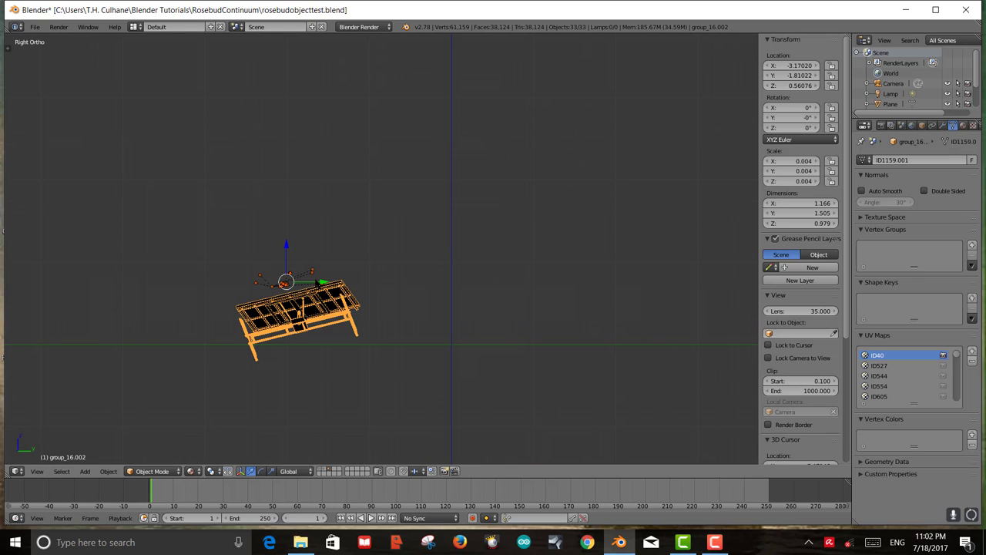
key("r")
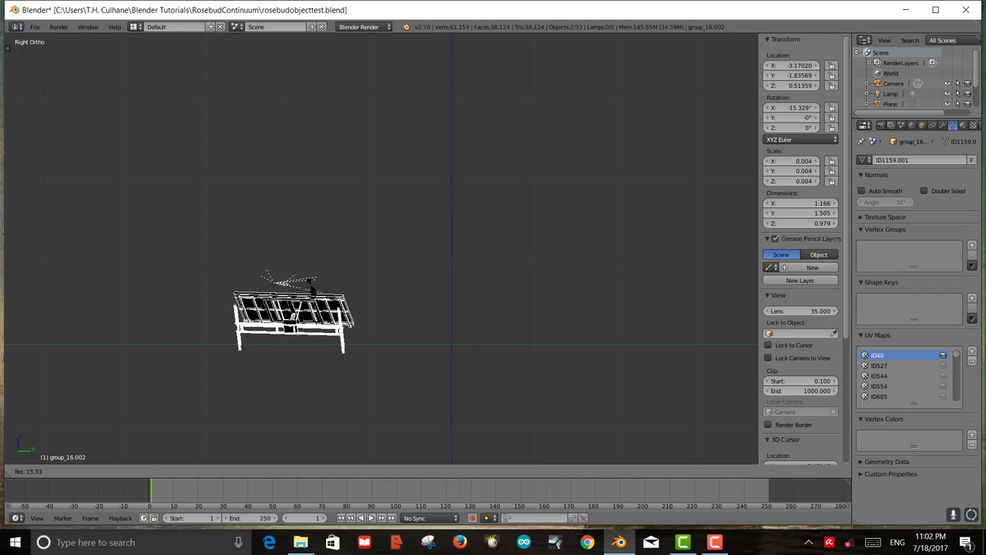
left_click(309, 285)
key("g")
key("z")
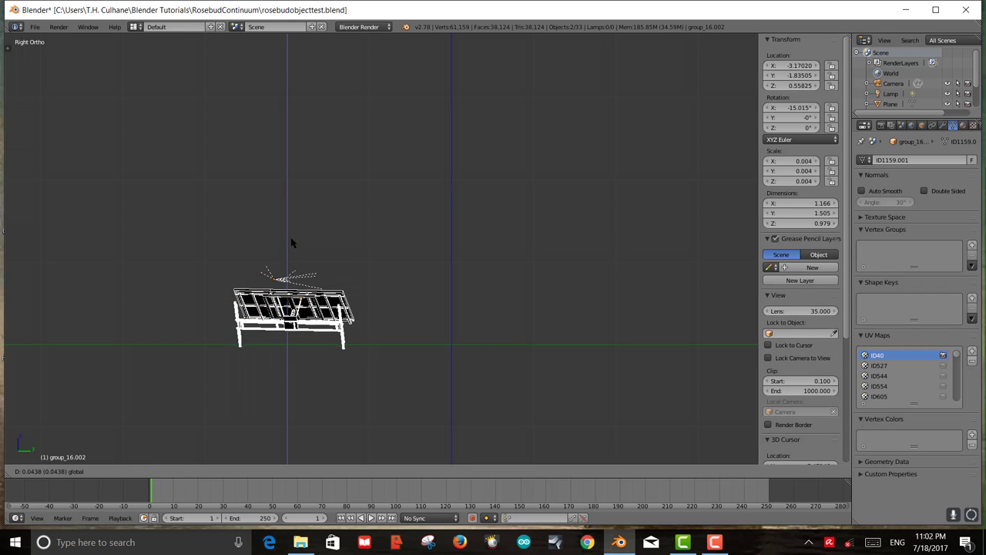
left_click(292, 241)
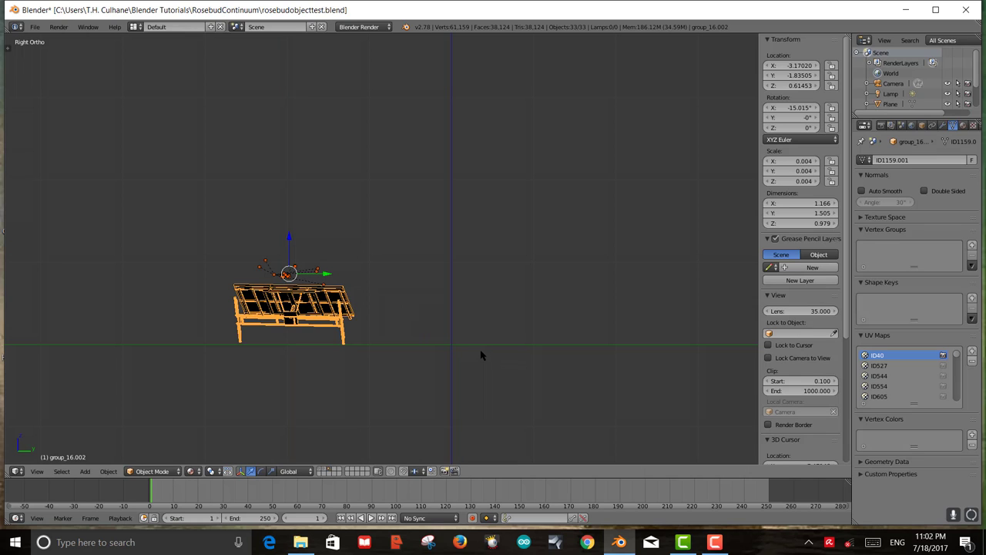
- In front orthographic view, move the solar panel along the X axis to about 0.1, near the world origin
key("KP_1")
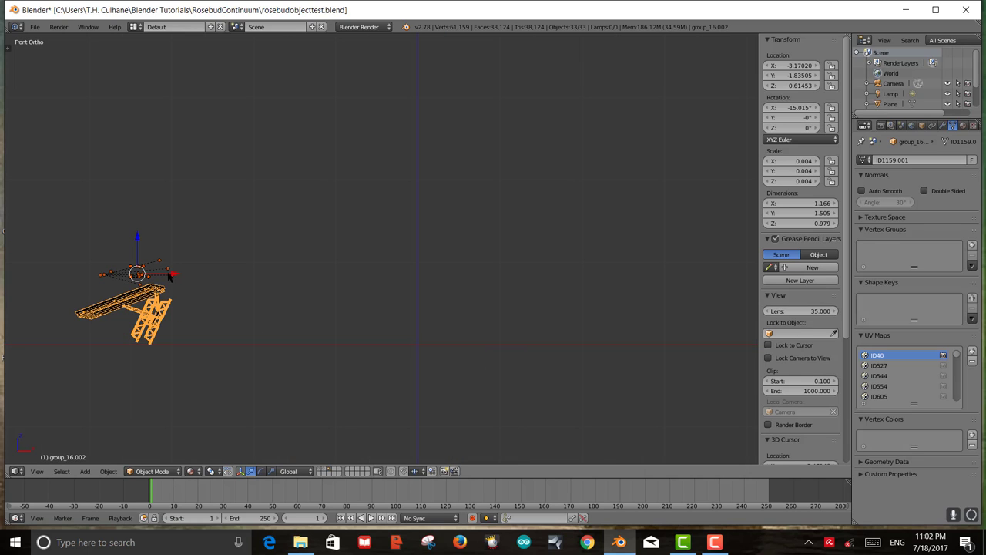
left_click_drag(169, 275, 443, 317)
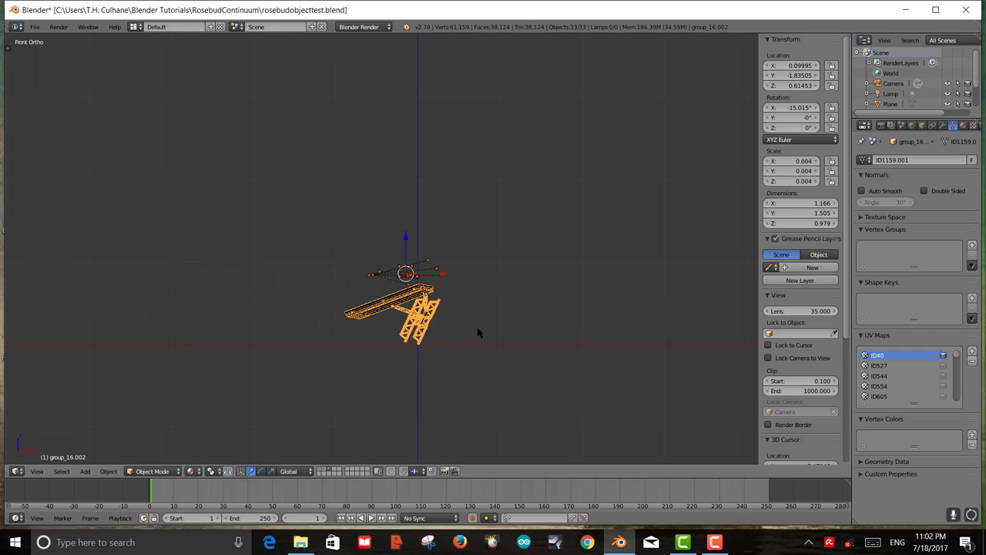
- Box-select the leftover SketchUp camera and helper objects floating above the solar panel and delete them
scroll(477, 334, "up", 4)
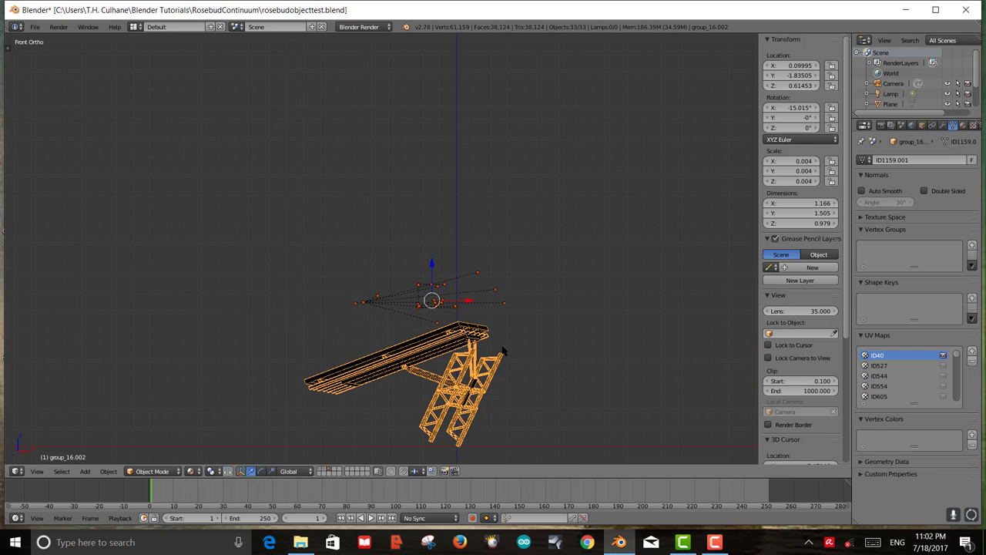
scroll(431, 300, "up", 3)
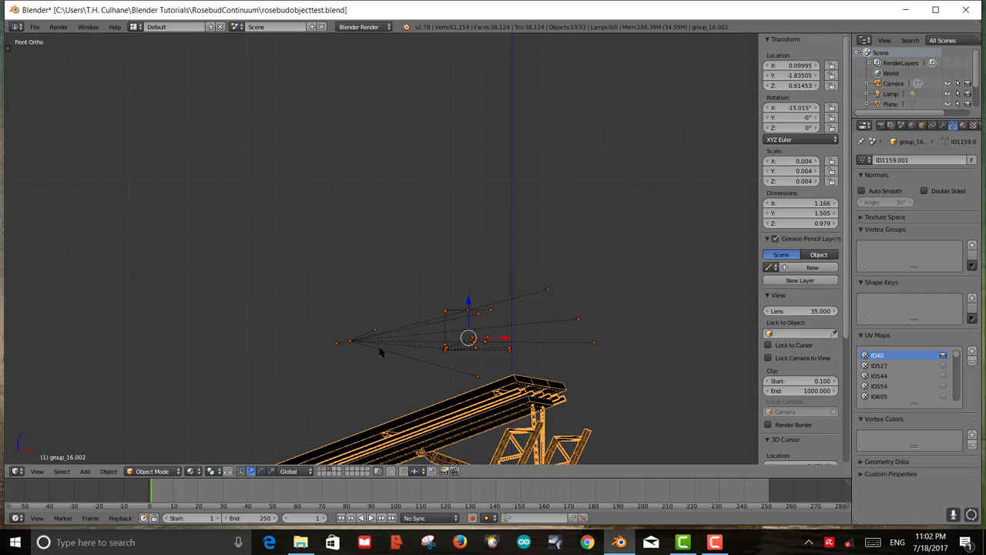
middle_click_drag(379, 352, 393, 192, "shift")
right_click(418, 192)
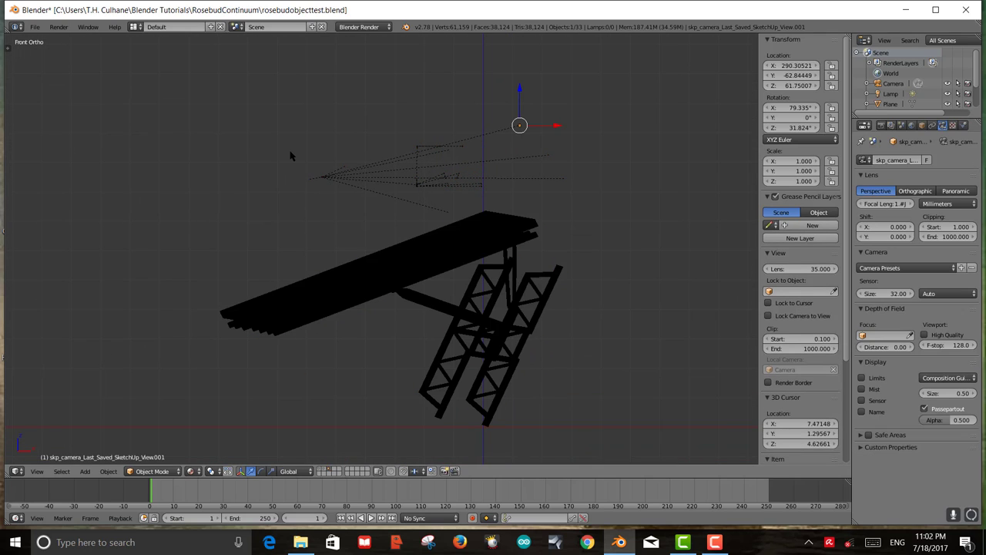
key("b")
left_click_drag(280, 133, 520, 197)
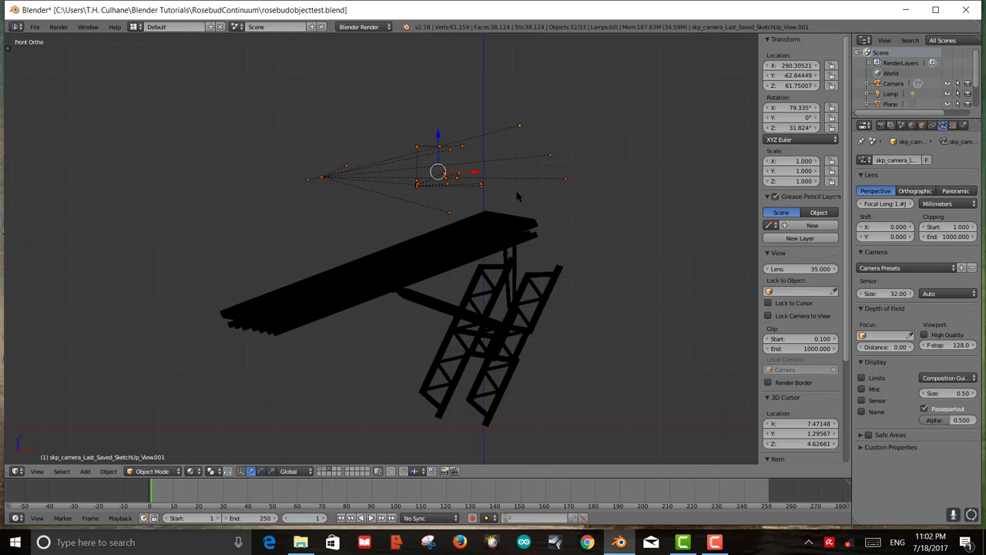
key("x")
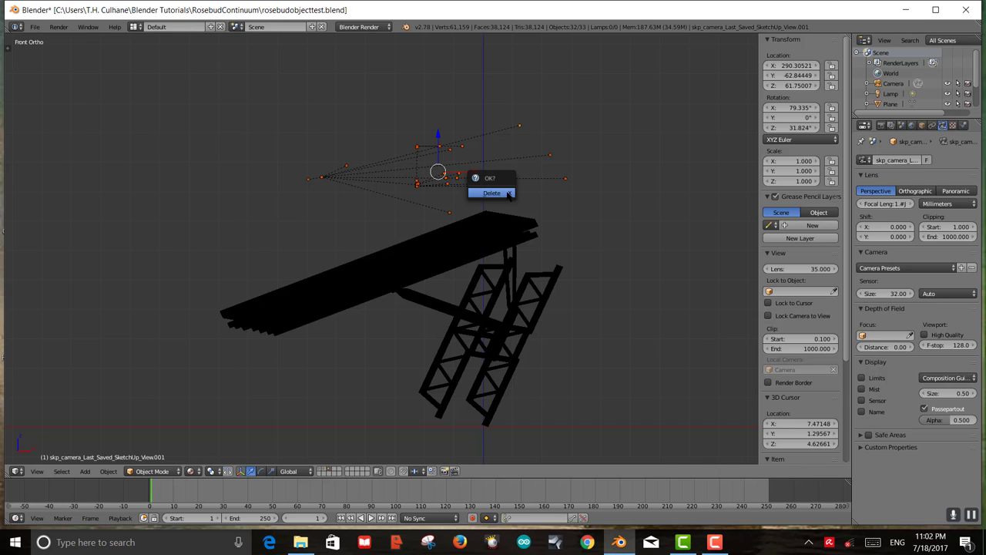
left_click(491, 193)
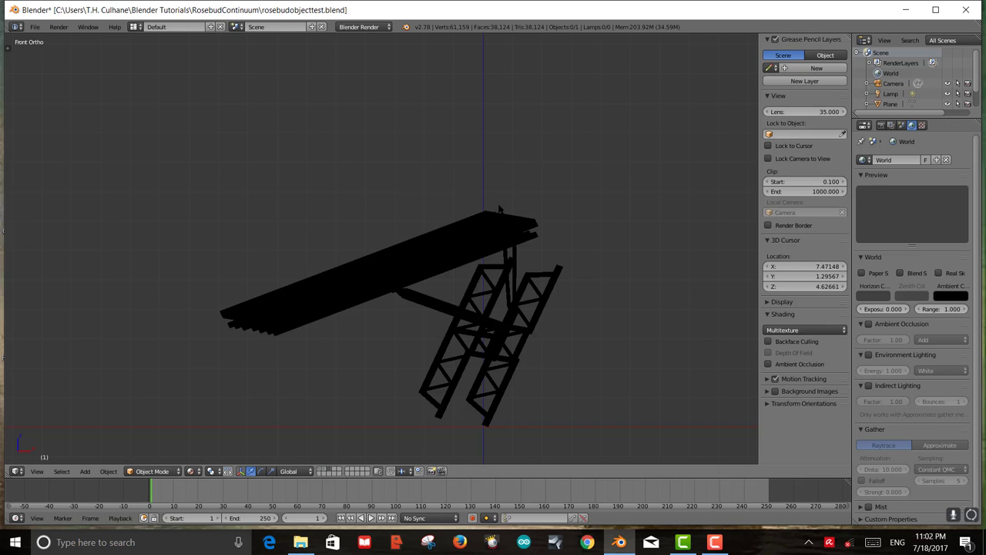
- Select the solar panel and, in top orthographic view, rotate it to about 7.16° around Z so its edges align with the grid
scroll(452, 198, "down", 1)
middle_click_drag(462, 254, 449, 314)
right_click(393, 293)
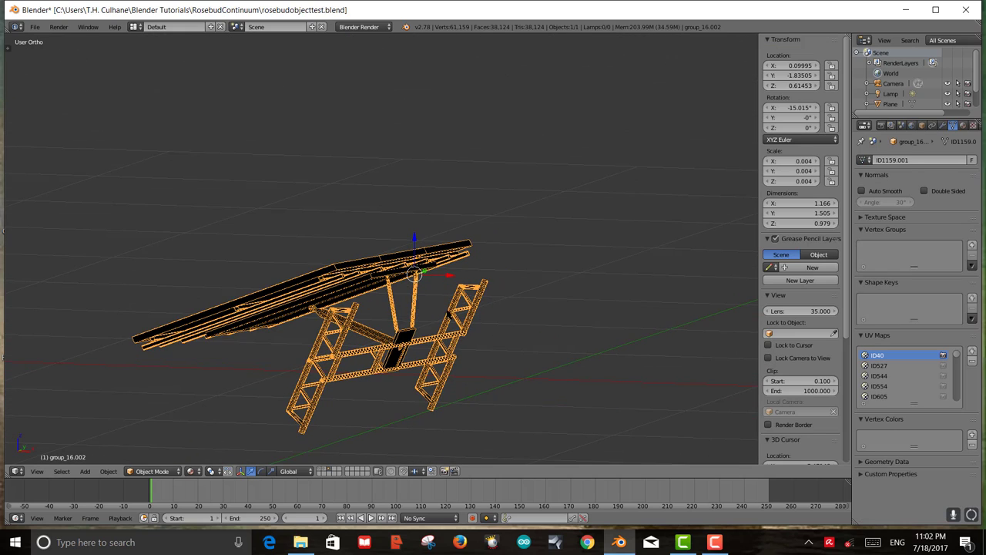
key("KP_1")
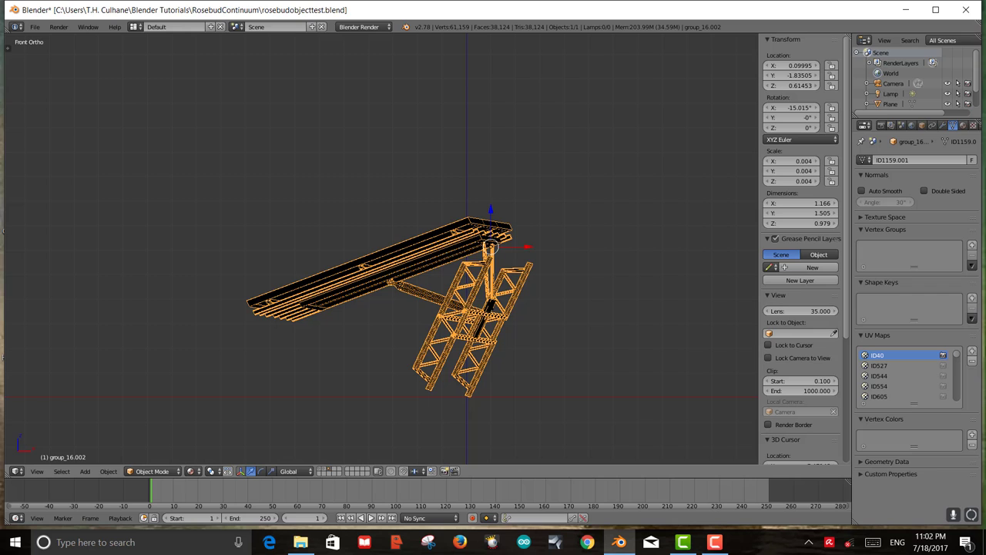
key("KP_3")
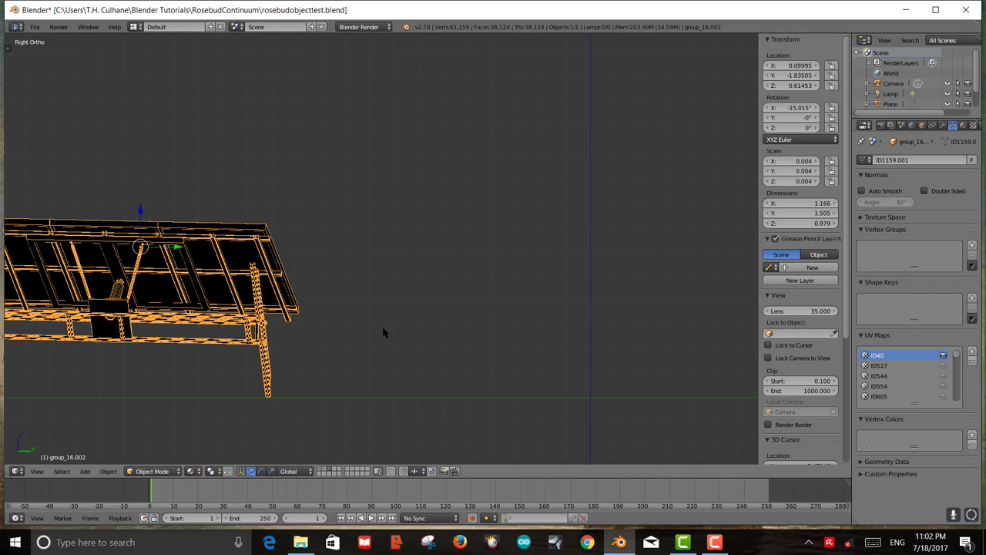
middle_click_drag(384, 332, 533, 337, "shift")
key("KP_7")
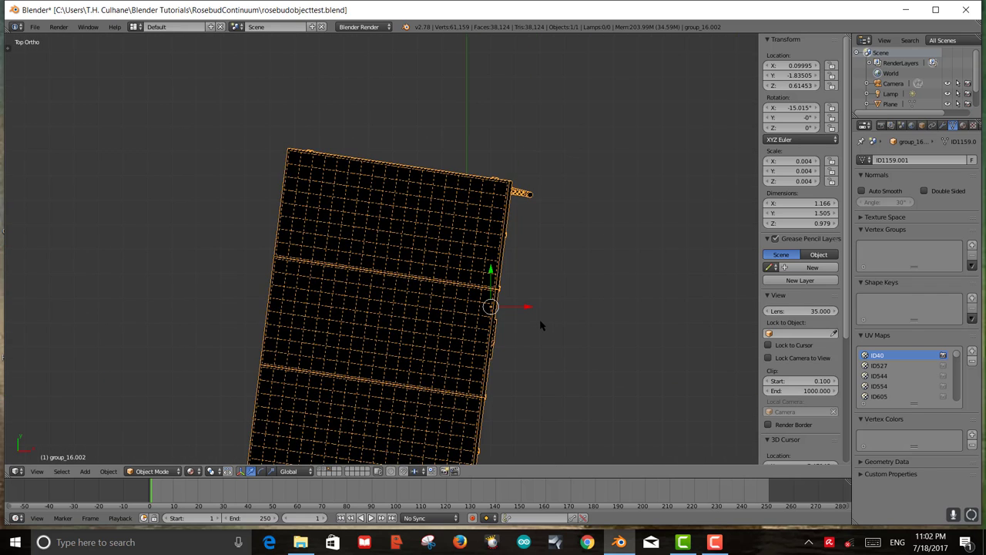
scroll(545, 325, "down", 3)
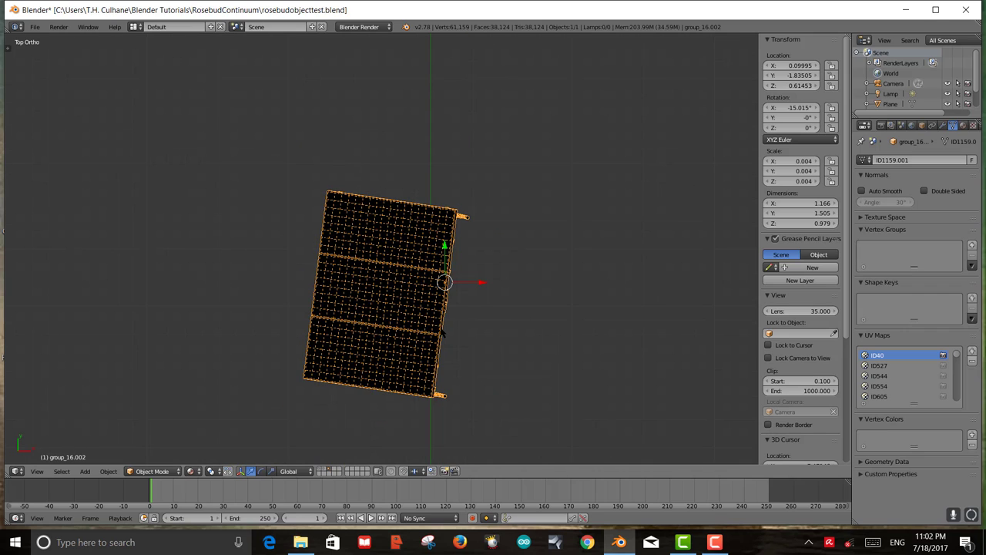
key("r")
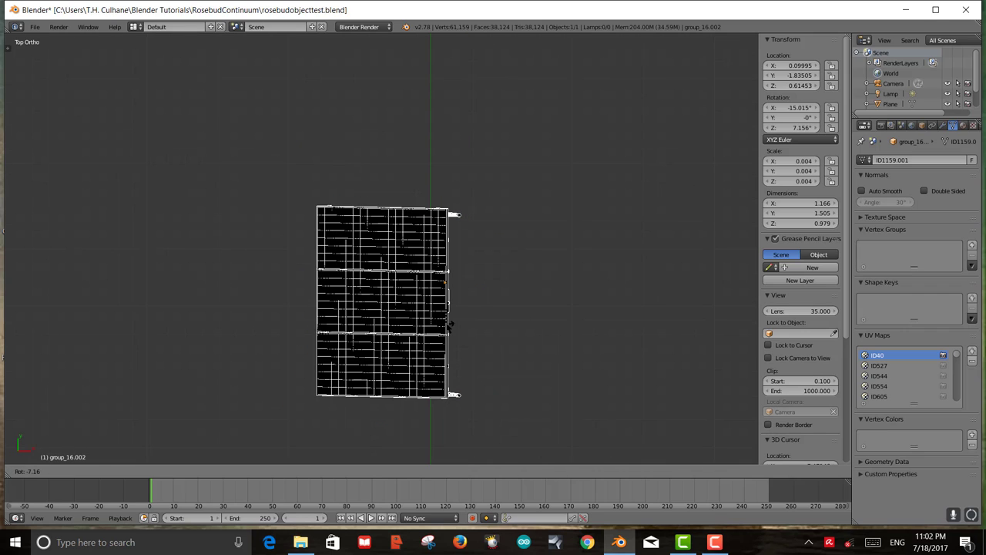
left_click(449, 326)
- In front orthographic view, rotate the solar panel to a Y rotation of about -23° so its support legs stand vertical
scroll(453, 347, "up", 2)
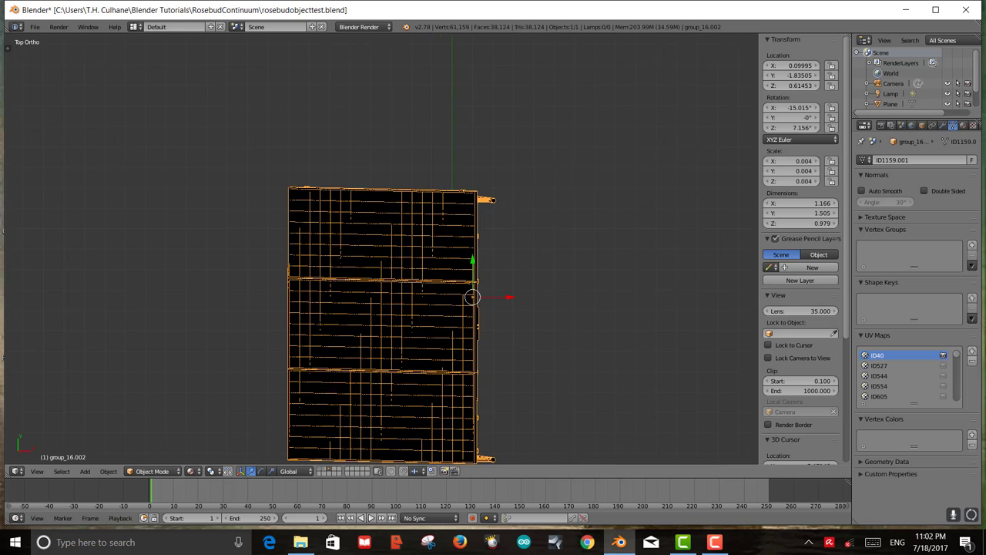
scroll(463, 346, "down", 5)
middle_click_drag(460, 346, 466, 212)
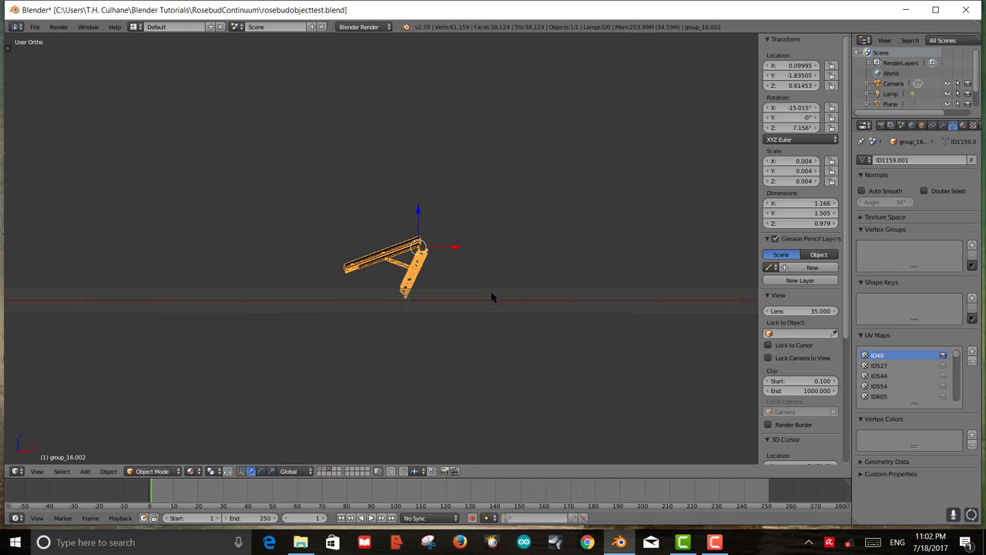
key("KP_1")
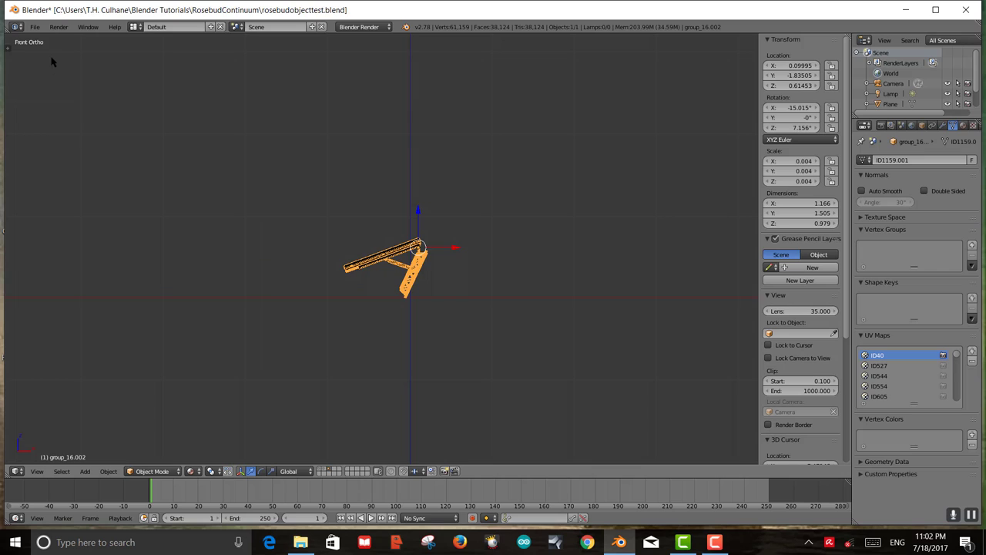
key("KP_5")
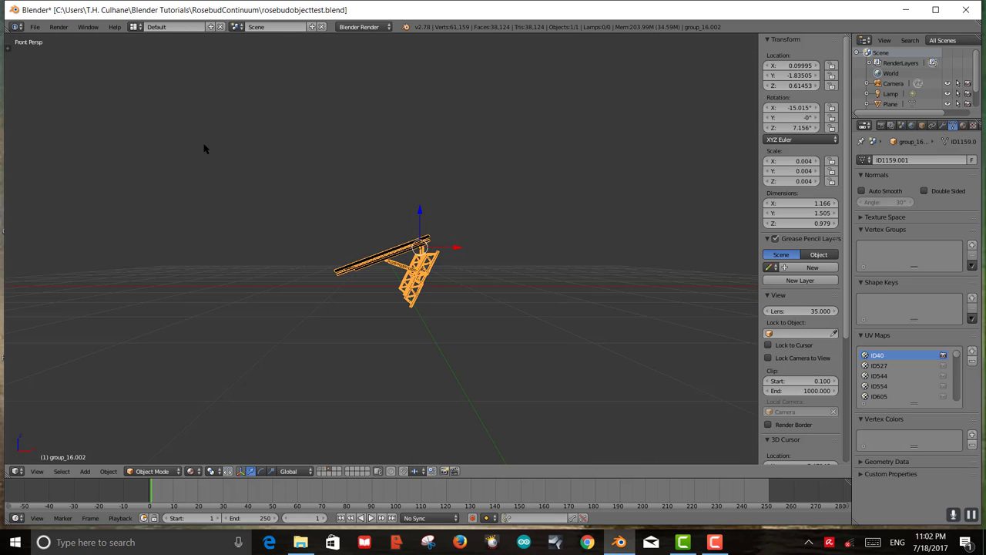
key("KP_5")
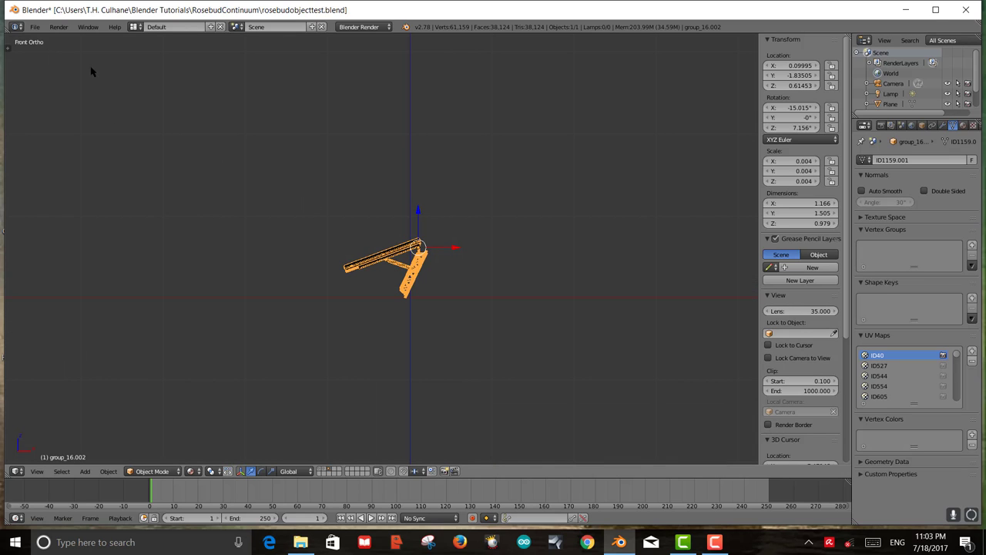
key("r")
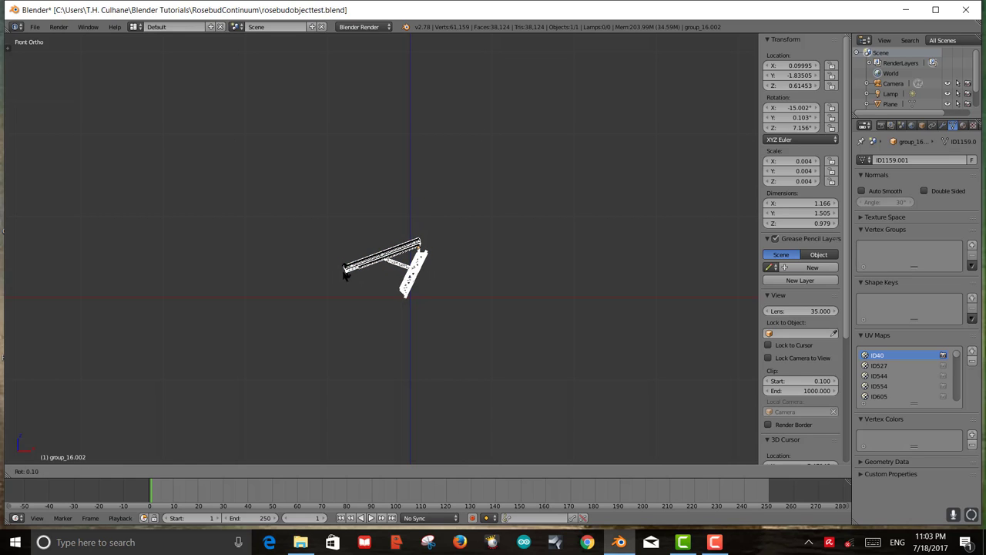
left_click(348, 316)
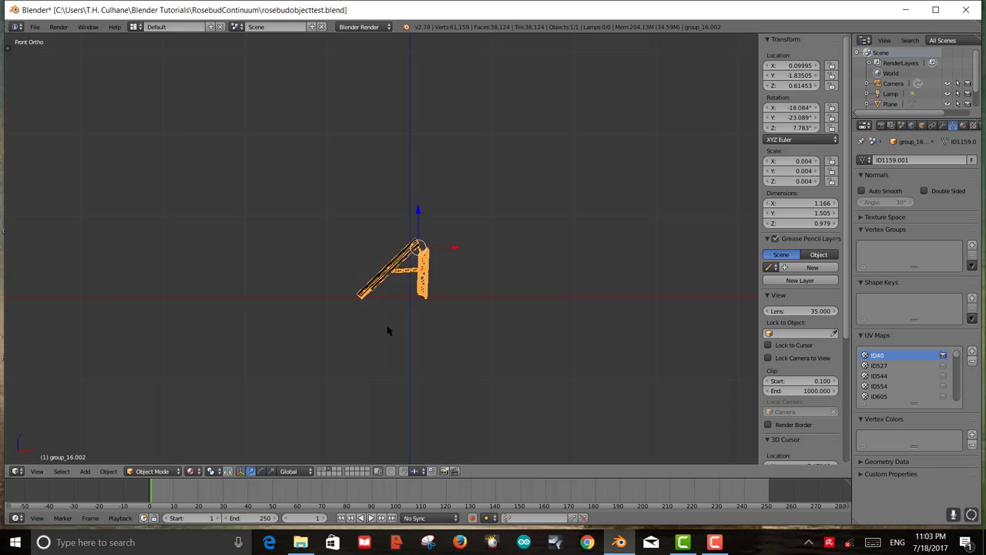
- Move the solar panel to the first layer and display that layer with the satellite-map plane
middle_click_drag(390, 331, 374, 319)
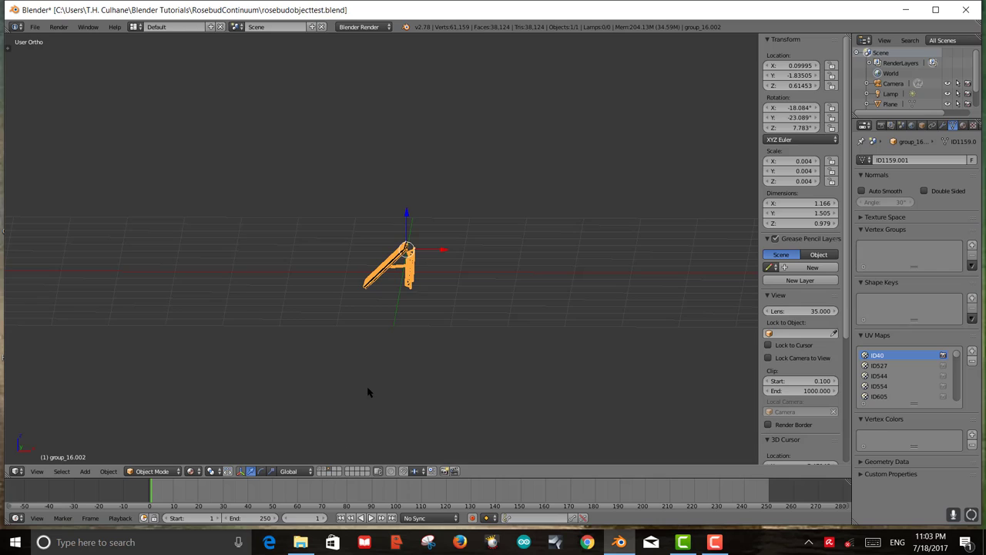
key("m")
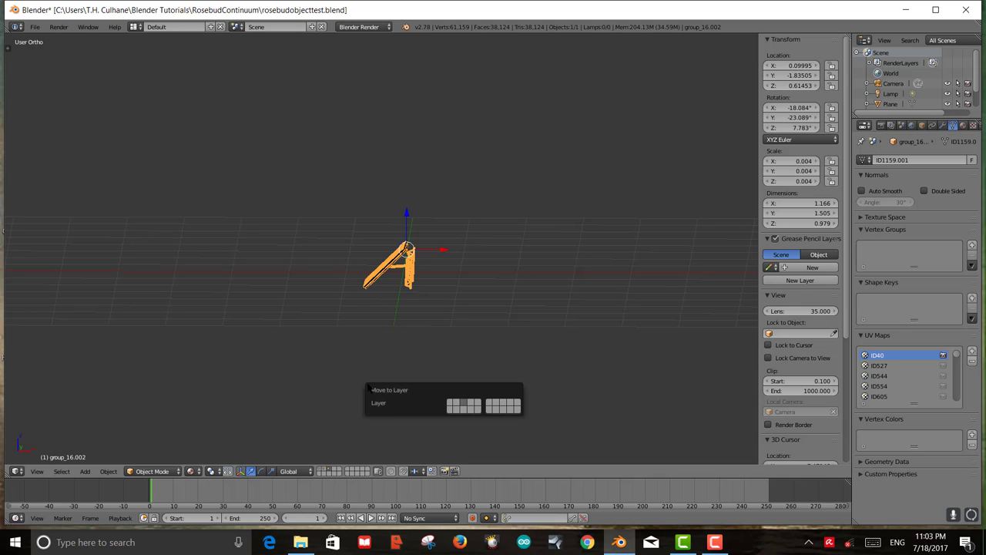
left_click(451, 406)
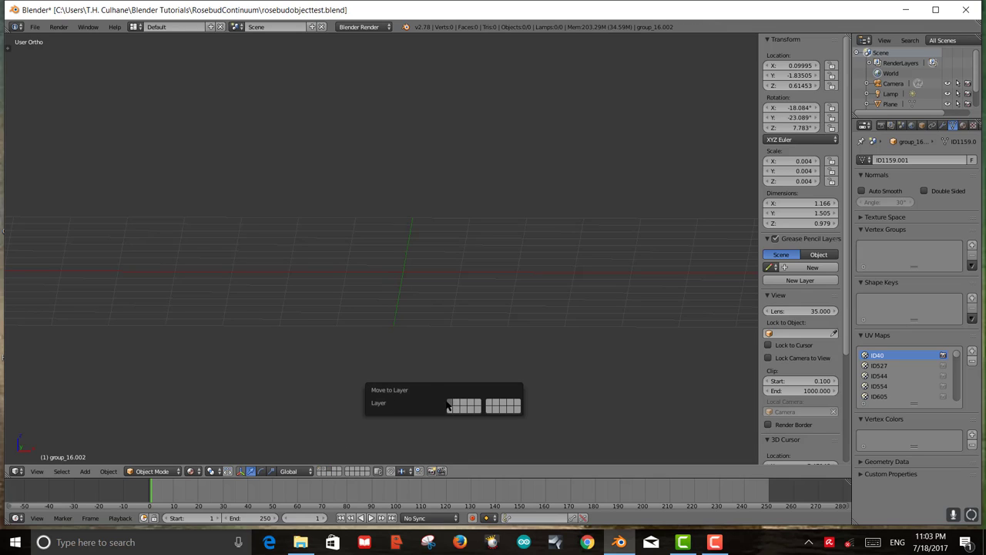
left_click(324, 471)
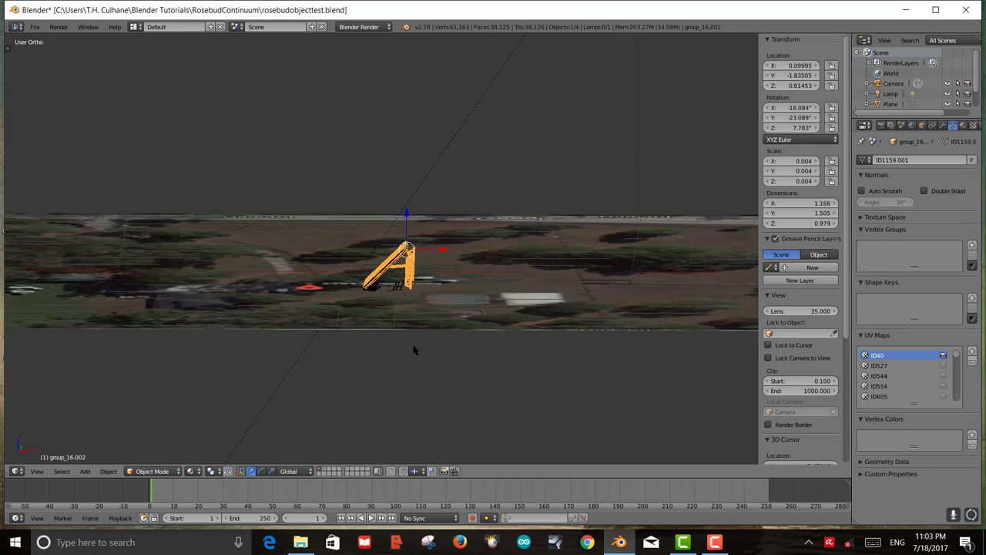
- In top orthographic view, move the solar panel along the X axis to about 5.70, onto the map's open field
key("KP_Decimal")
middle_click_drag(406, 350, 337, 295)
scroll(467, 347, "down", 2)
scroll(468, 346, "up", 2)
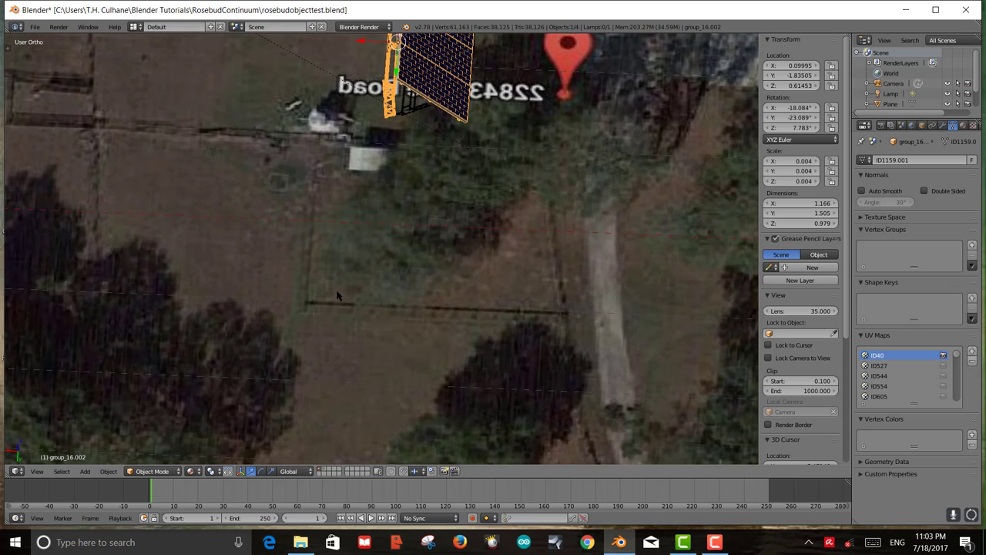
key("KP_7")
scroll(383, 307, "down", 5)
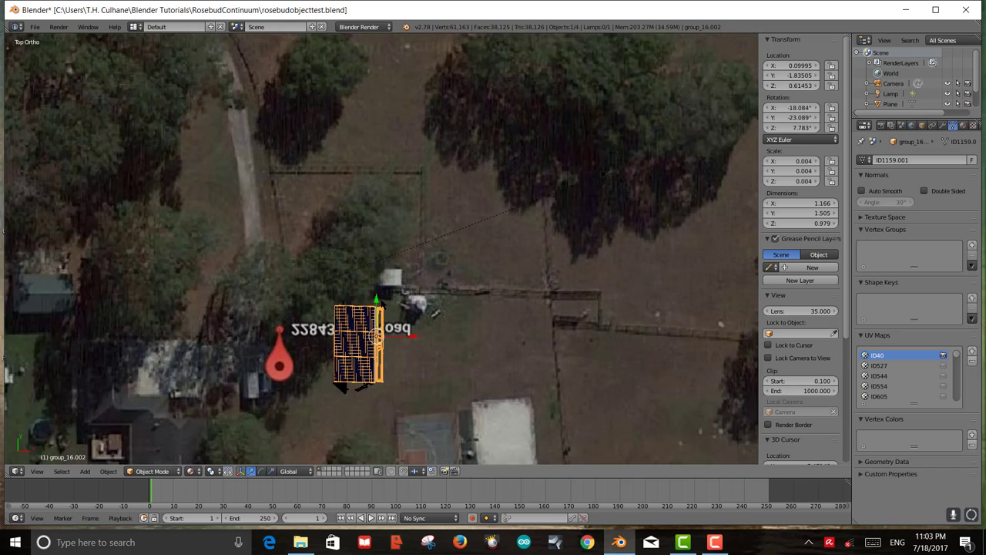
left_click_drag(422, 303, 566, 301)
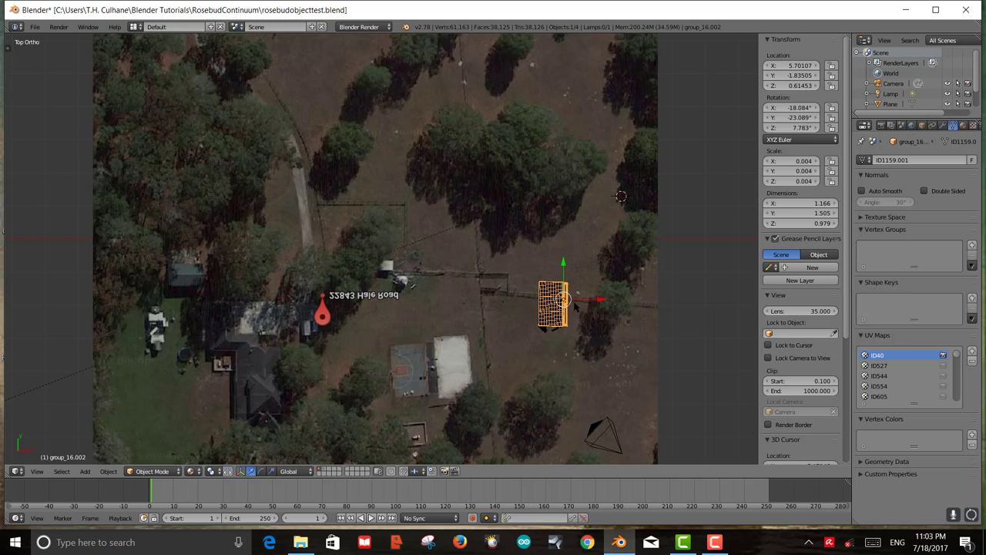
- Move the solar panel array to the fence corner near the driveway, about X 0.33, Y 1.20, and rotate it to about -82° on Z
left_click_drag(564, 298, 382, 179)
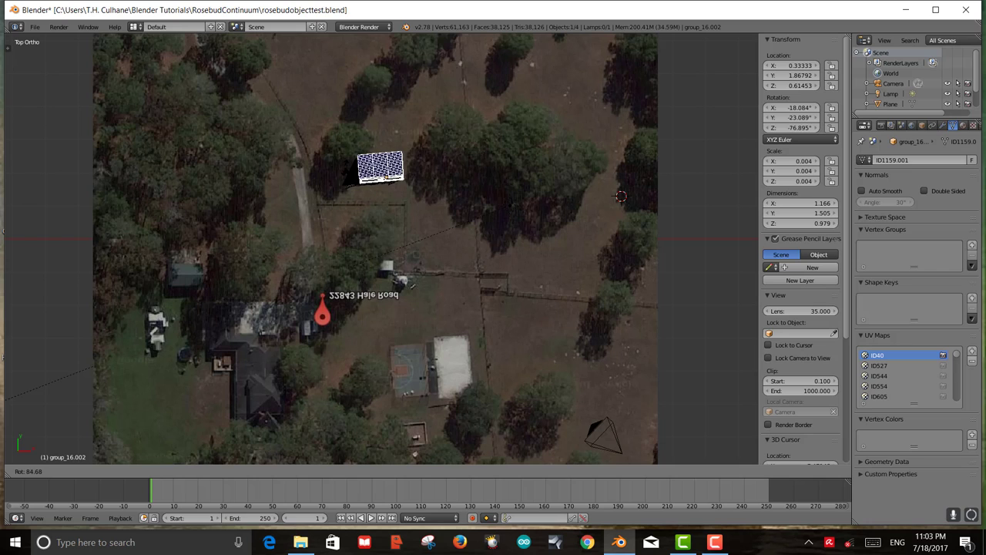
key("Return")
left_click_drag(384, 146, 386, 198)
key("r")
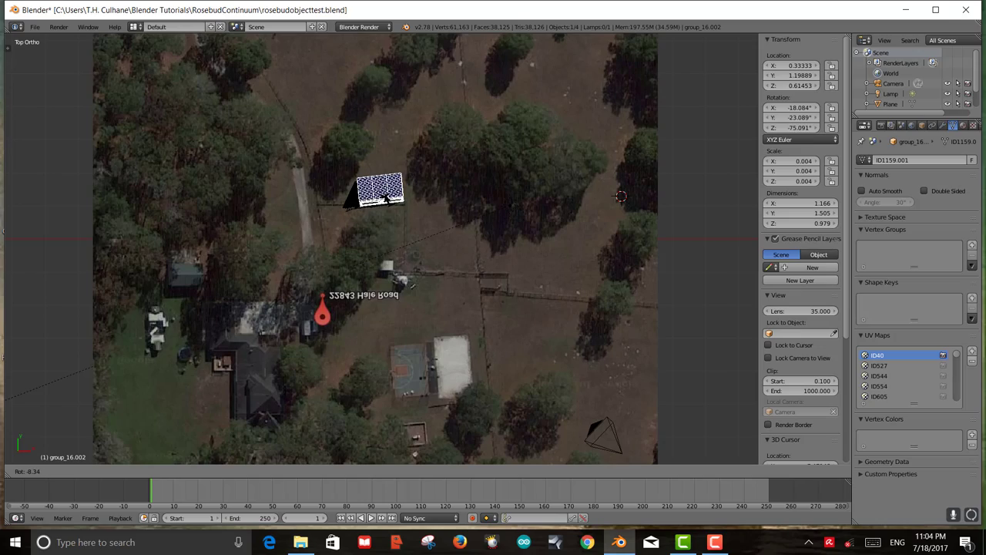
left_click(387, 198)
- Scale the solar panel array down to about 0.69 × 0.89 × 0.58 and lower it to about Z 0.37
middle_click_drag(386, 197, 422, 285)
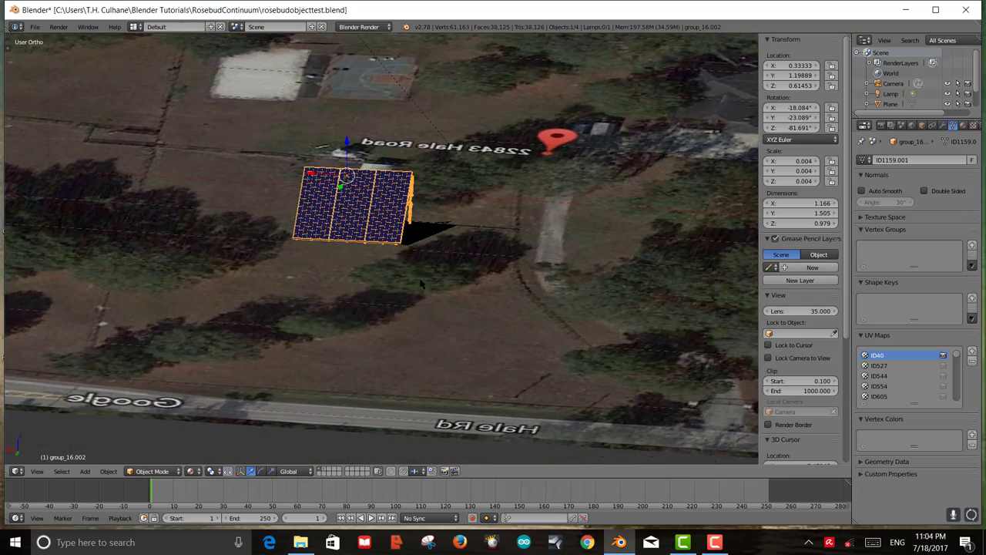
middle_click_drag(482, 269, 464, 258)
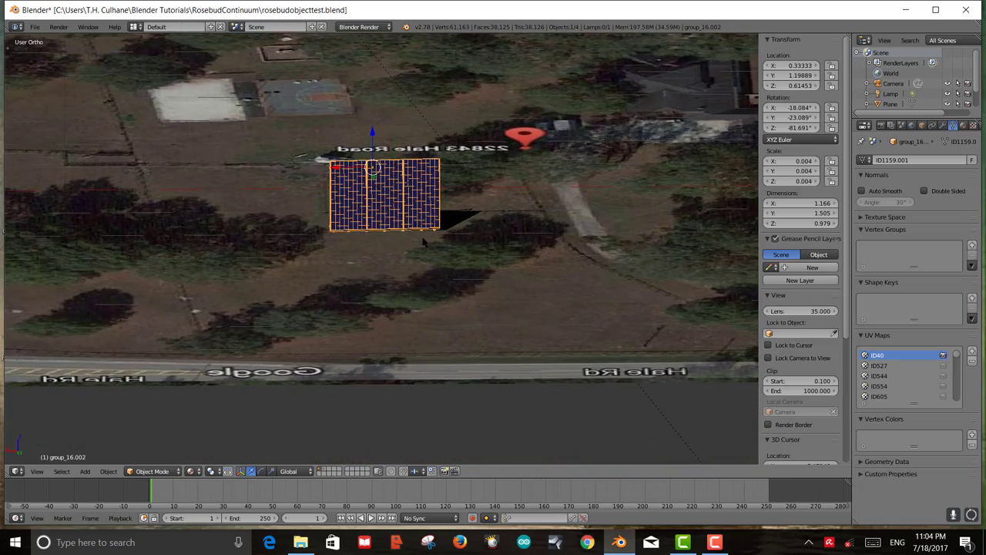
key("s")
left_click(393, 164)
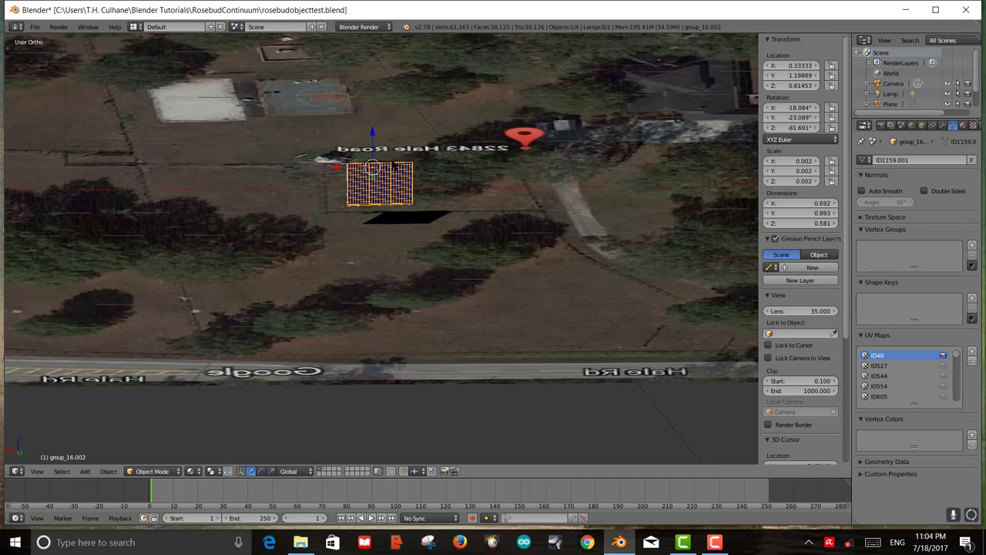
mouse_move(375, 137)
left_mouse_down()
mouse_move(374, 151)
mouse_move(376, 104)
mouse_move(369, 138)
left_mouse_up()
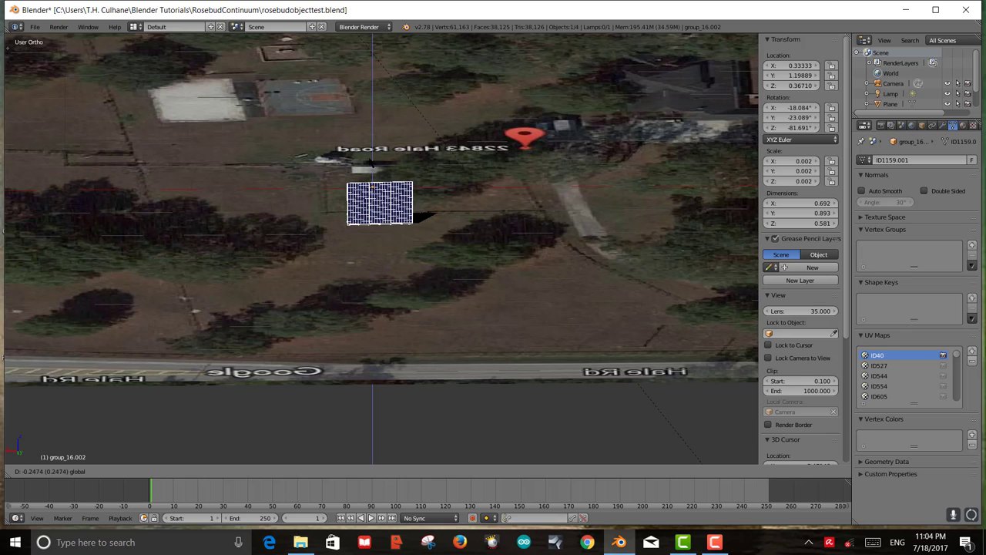
left_click_drag(370, 156, 371, 154)
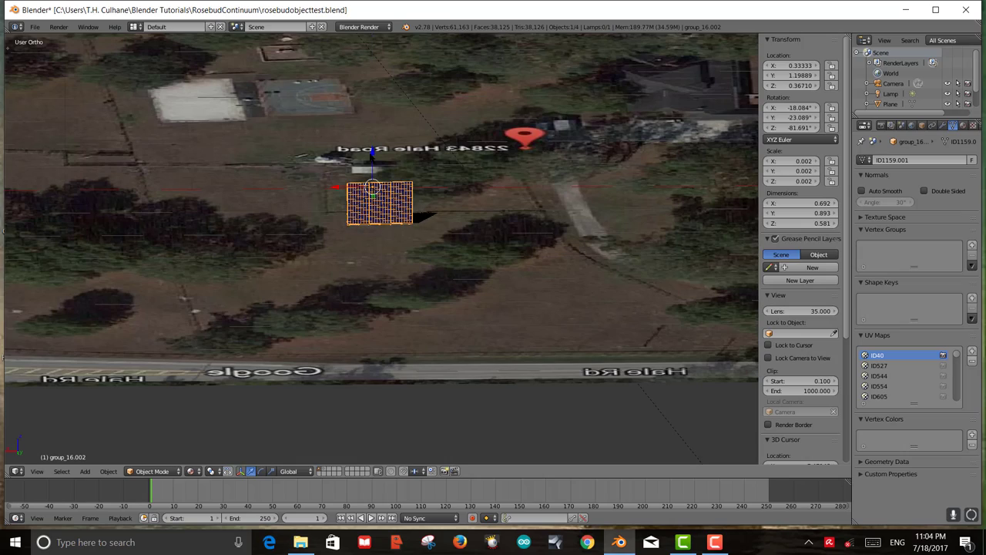
- Shrink the solar panel array further to about 0.32 × 0.41 × 0.27
mouse_move(349, 240)
middle_mouse_down()
mouse_move(369, 220)
mouse_move(337, 242)
middle_mouse_up()
key("s")
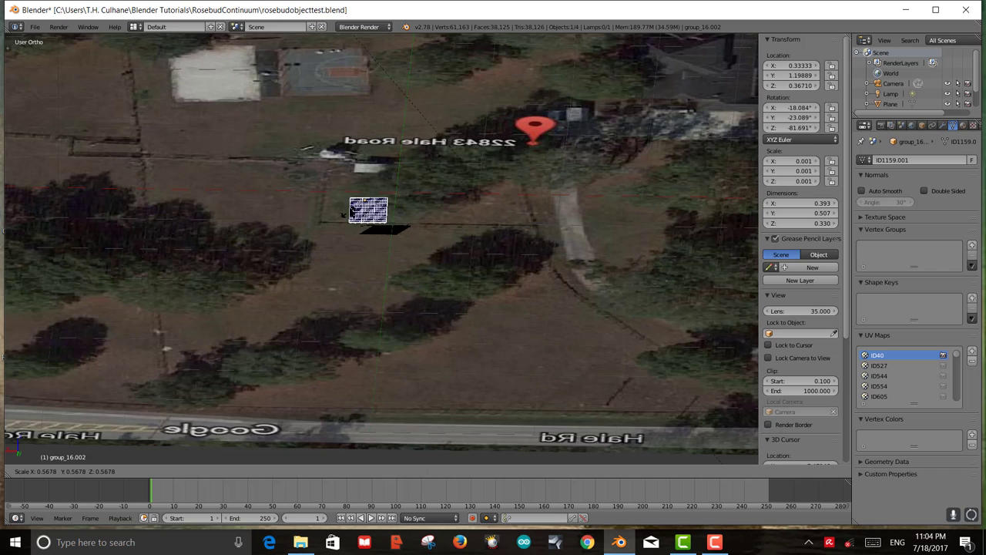
left_click(348, 210)
left_click(356, 254)
right_click_drag(356, 254, 395, 242)
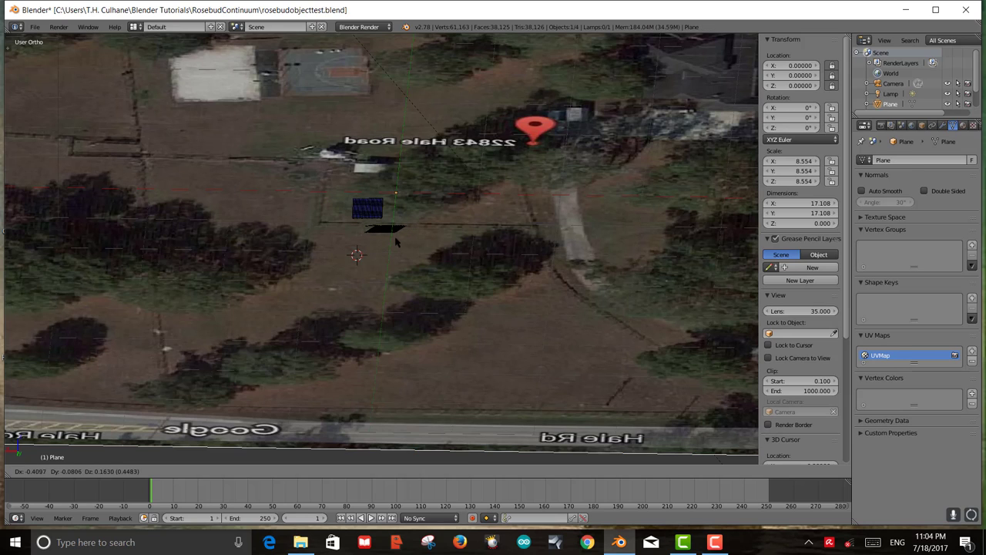
left_click(377, 275)
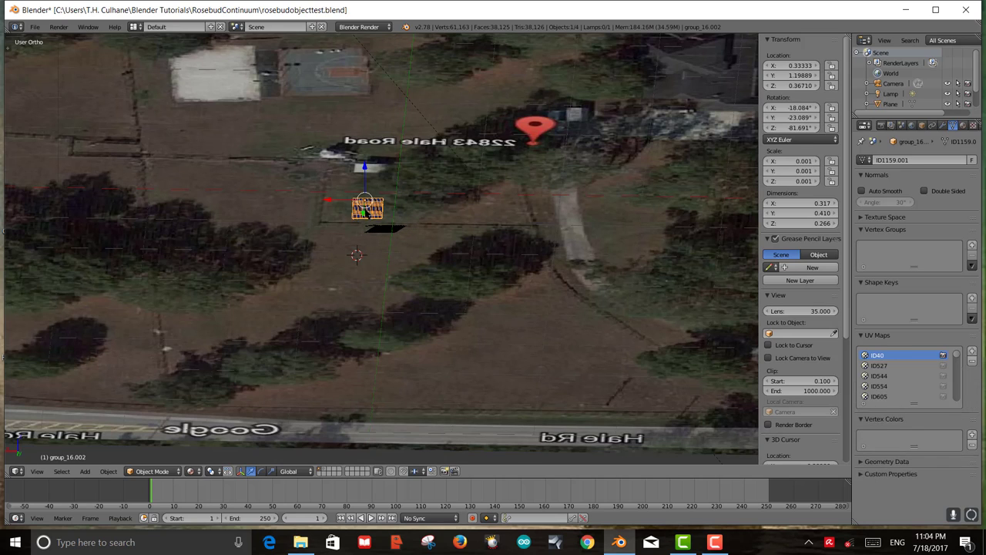
- Lower the solar panel array onto the map surface at about Z 0.16 and shift it to about Y 1.26
middle_click_drag(396, 341, 455, 320)
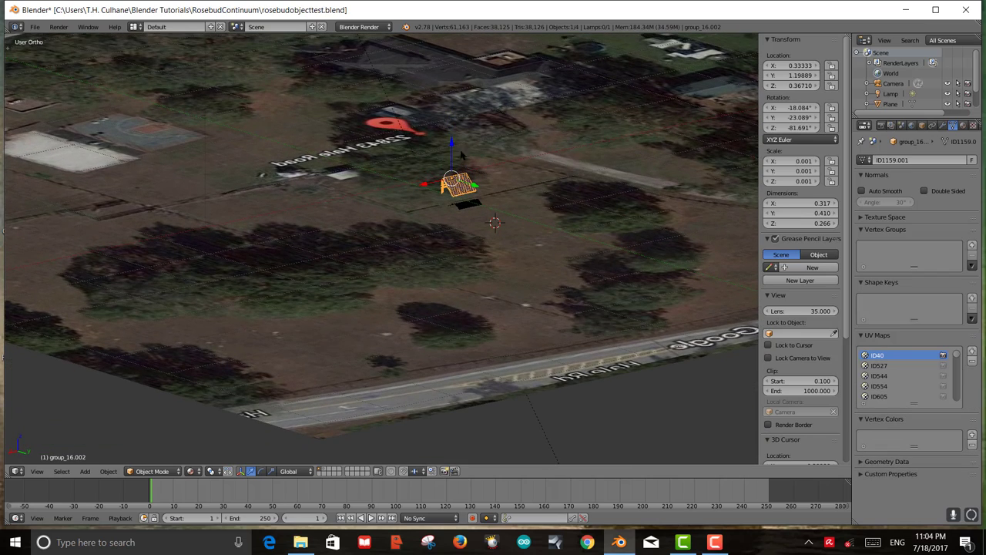
left_click_drag(452, 143, 452, 157)
scroll(457, 198, "up", 4)
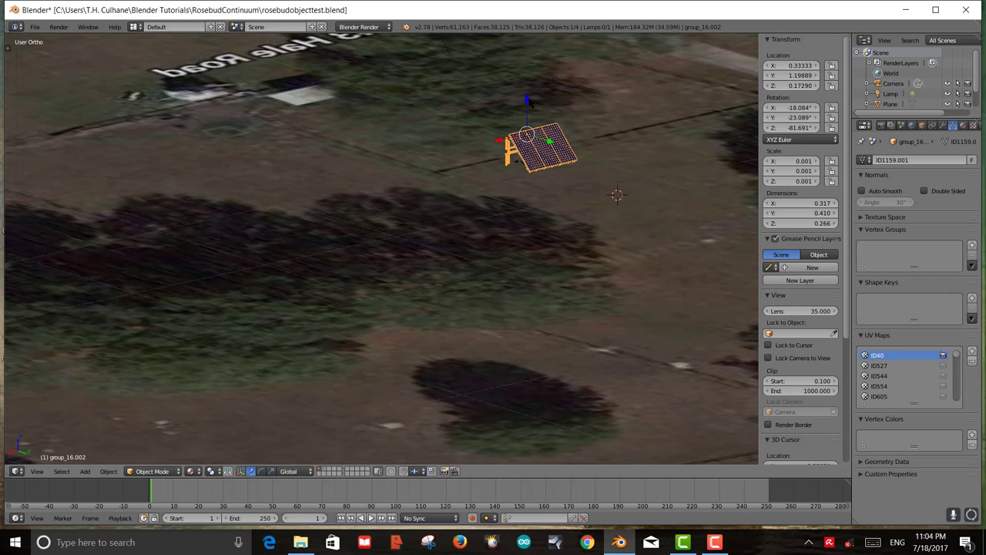
left_click_drag(530, 98, 555, 148)
- Deselect the solar panel array and examine its placement and shadow on the map from several angles
middle_click_drag(544, 247, 437, 266)
scroll(462, 254, "down", 3)
scroll(463, 262, "up", 5)
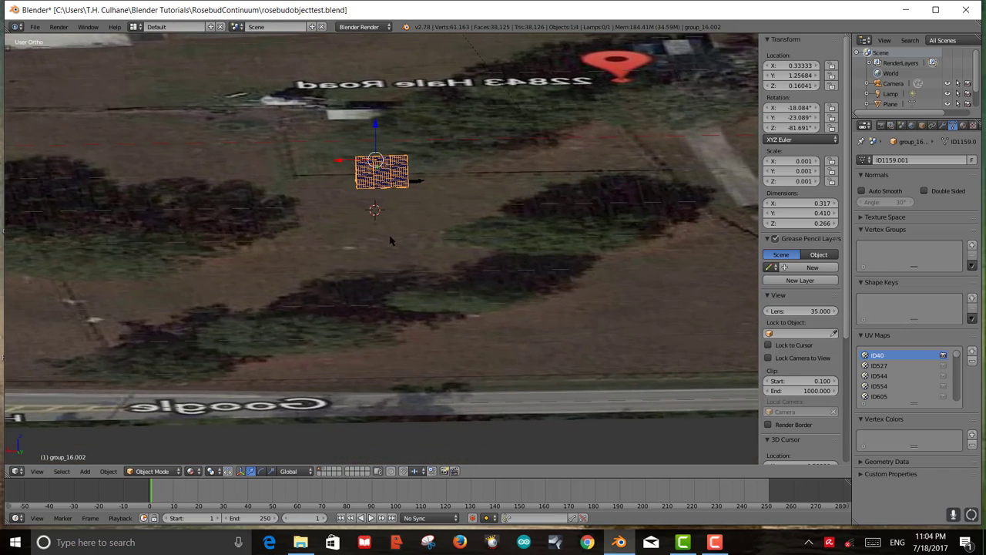
scroll(409, 235, "up", 3)
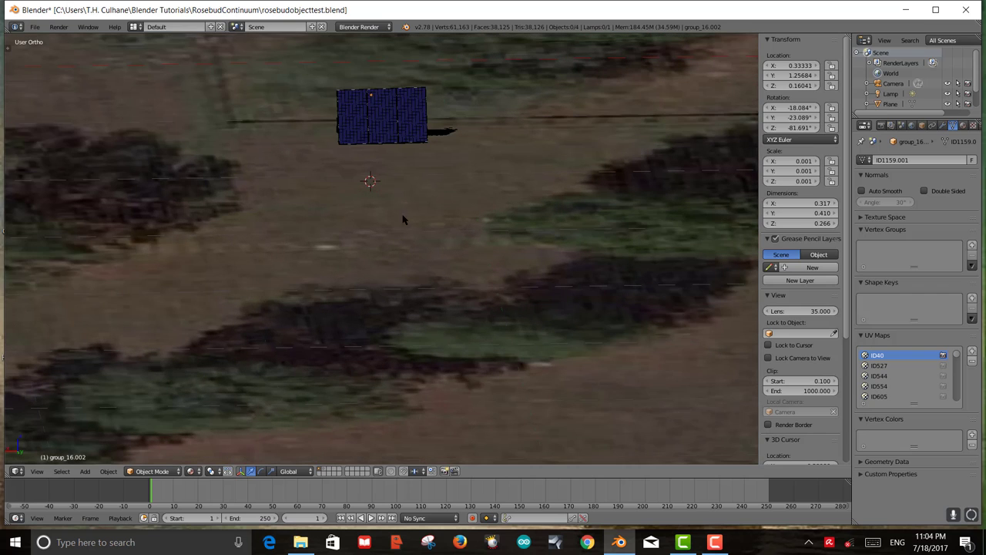
middle_click_drag(372, 240, 424, 290)
scroll(414, 292, "up", 3)
scroll(485, 282, "down", 5)
middle_click_drag(484, 282, 393, 243)
- Select the sun lamp above the map and move it to about X 4.53, Y 1.74, Z 5.82
scroll(476, 273, "down", 3)
scroll(476, 273, "down", 3)
scroll(408, 254, "down", 3)
scroll(319, 130, "down", 3)
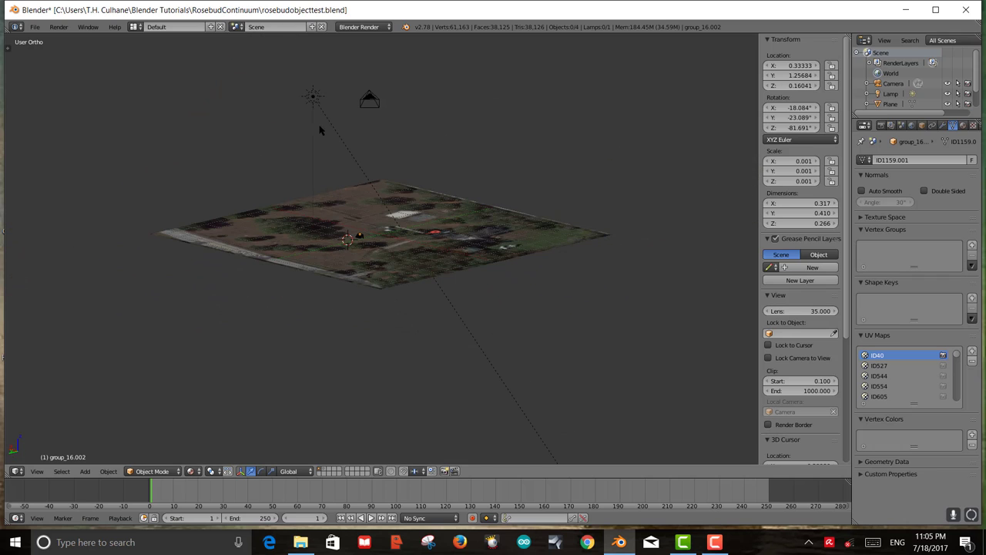
right_click(313, 98)
middle_click_drag(315, 98, 363, 210)
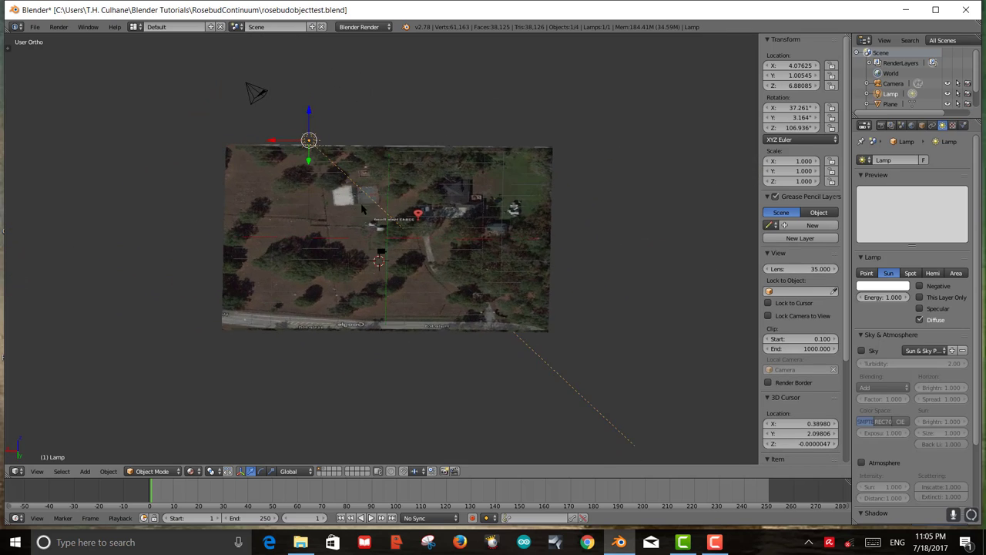
scroll(387, 225, "up", 2)
key("g")
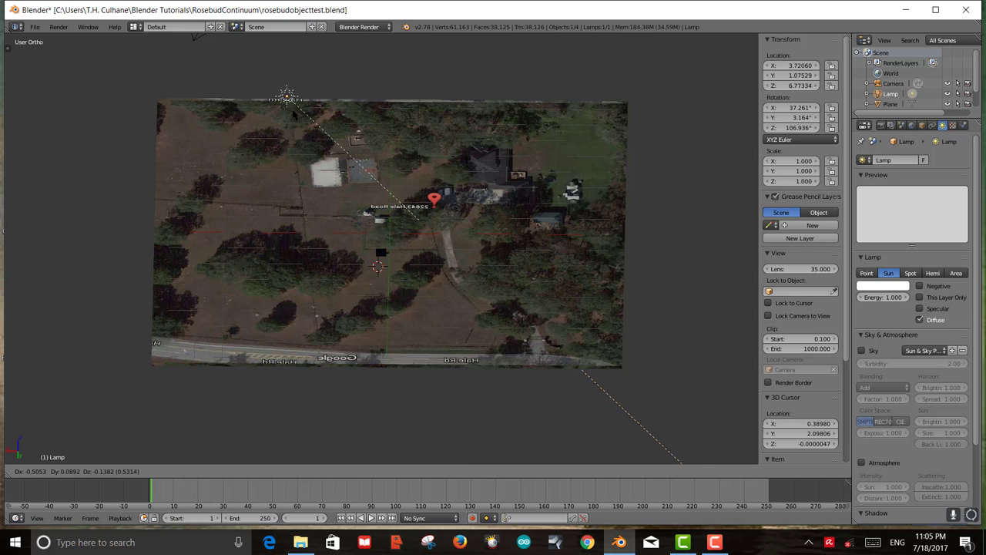
left_click(236, 137)
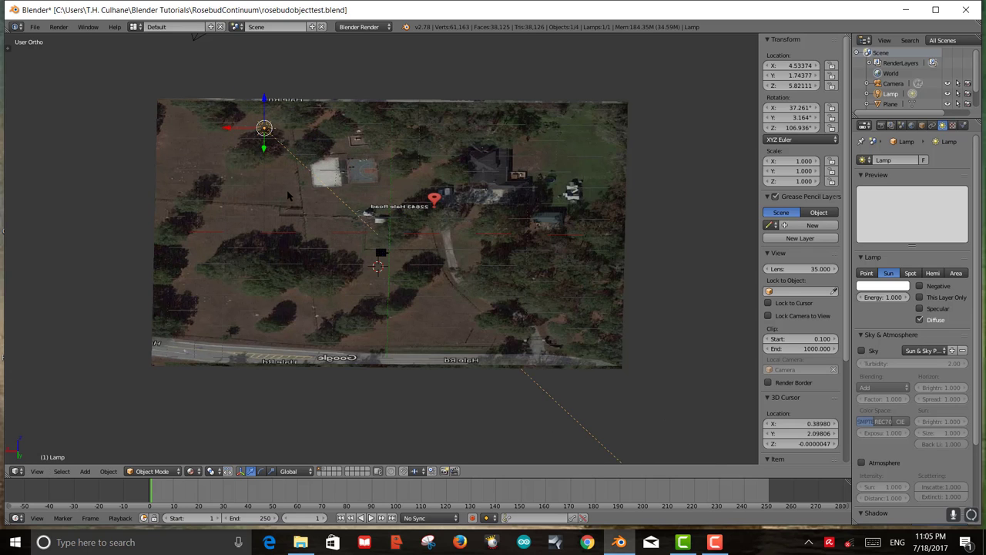
- Reposition the sun lamp to about X 2.99, Y 3.65, Z 4.79 while checking it against the panel array
middle_click_drag(236, 137, 262, 258)
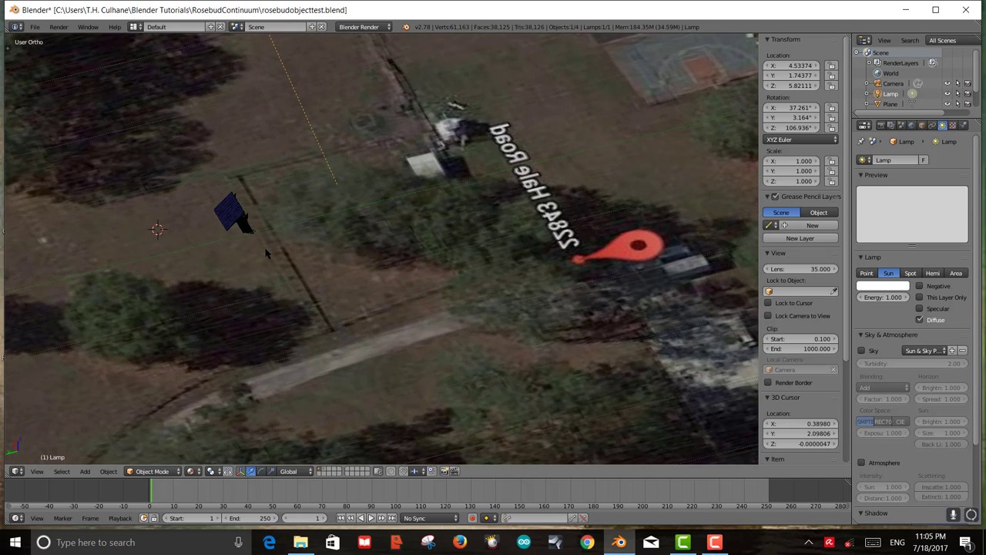
key("g")
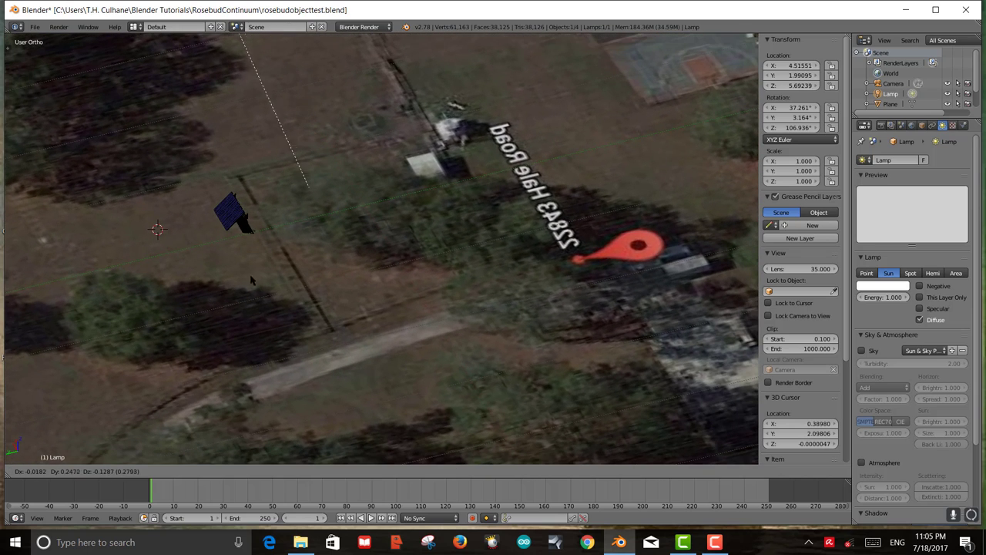
left_click(219, 301)
scroll(254, 304, "up", 2)
mouse_move(230, 271)
middle_mouse_down()
mouse_move(161, 260)
mouse_move(149, 239)
mouse_move(270, 198)
middle_mouse_up()
scroll(149, 239, "down", 5)
key("g")
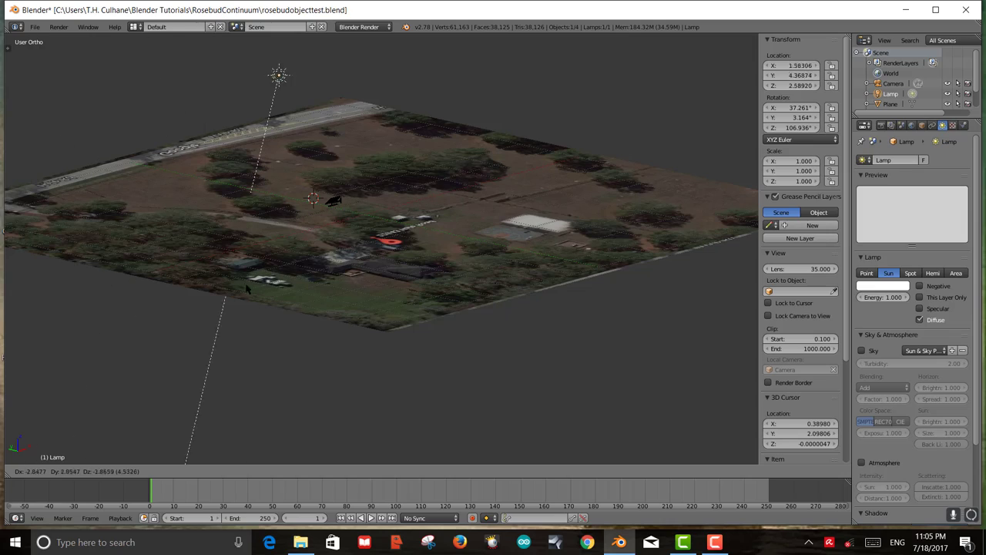
left_click(309, 216)
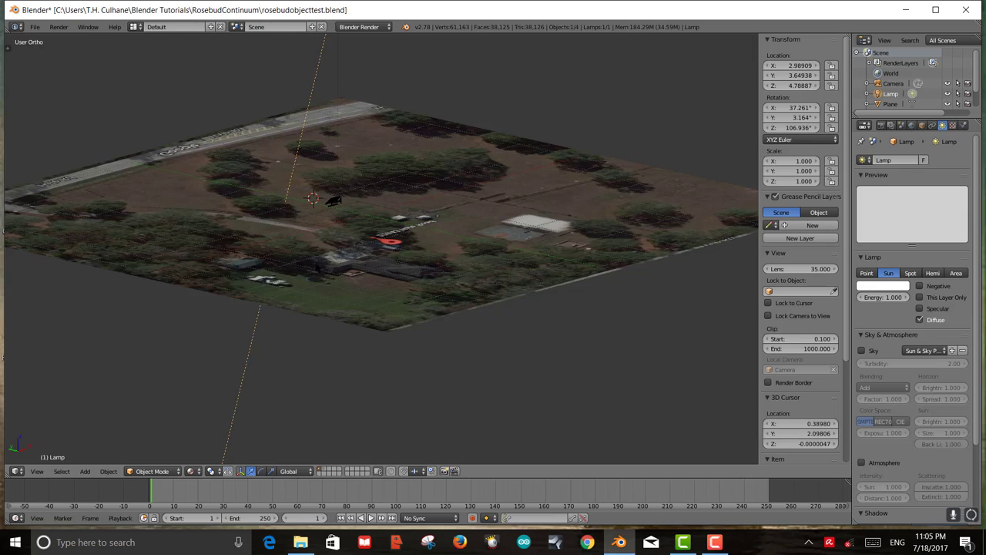
- Rotate the sun lamp to about X 38.4°, Y 2.7°, Z 107.9° while viewing the panel array's shadow up close
middle_click_drag(308, 215, 362, 254)
scroll(399, 302, "up", 8)
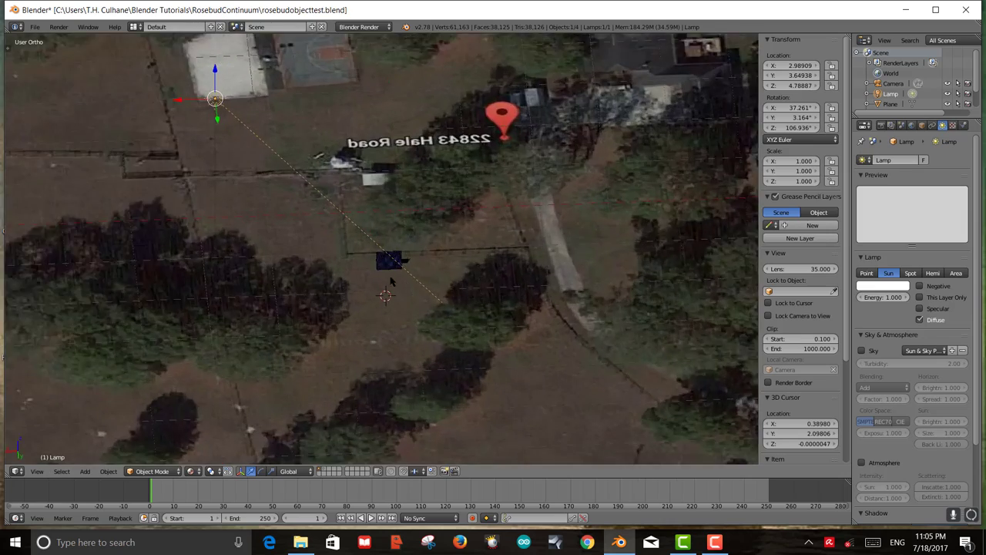
scroll(399, 302, "down", 1)
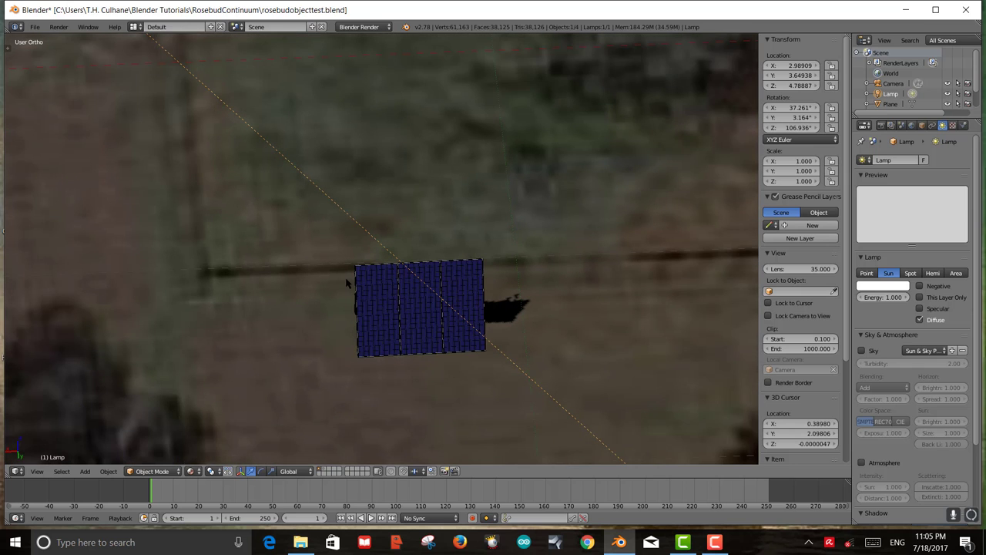
key("r")
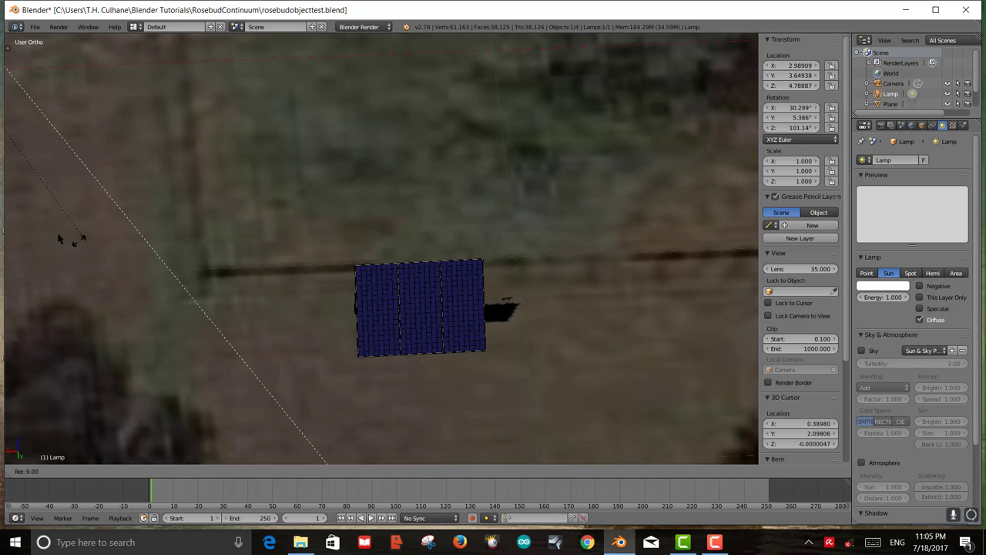
left_click(337, 241)
- Move the sun lamp to about X 0.72, Y 3.96, Z 4.56 and rotate it so its beam line crosses the panel array
scroll(335, 231, "down", 8)
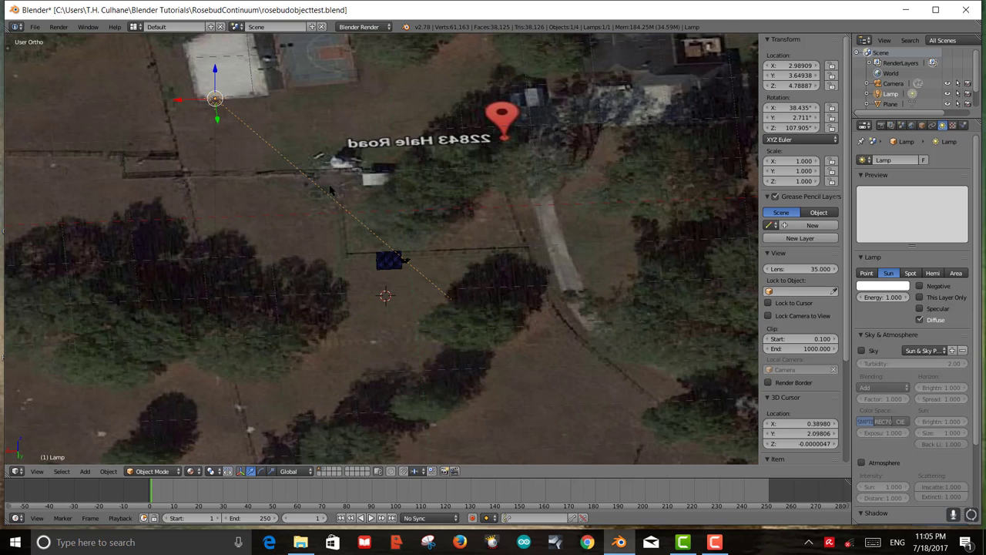
key("g")
left_click(379, 131)
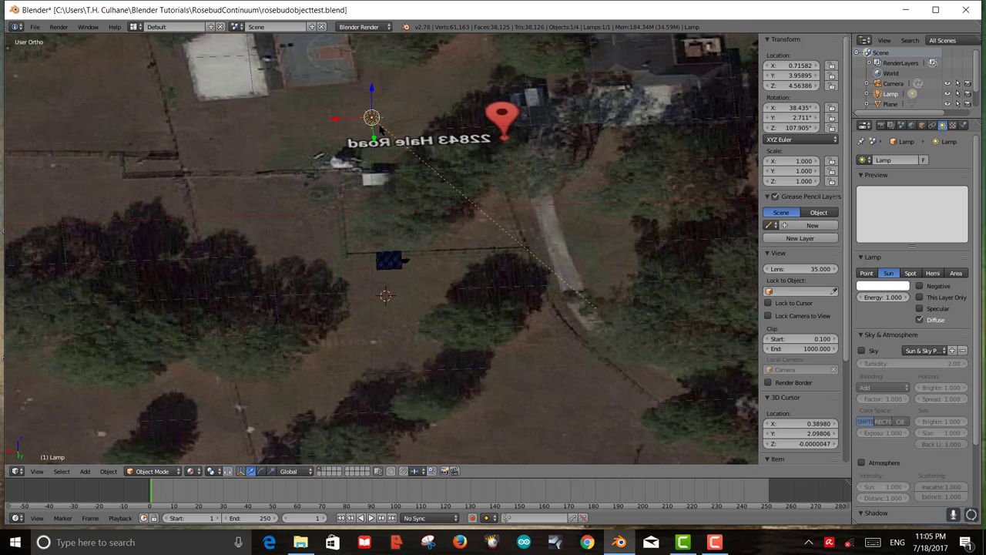
key("r")
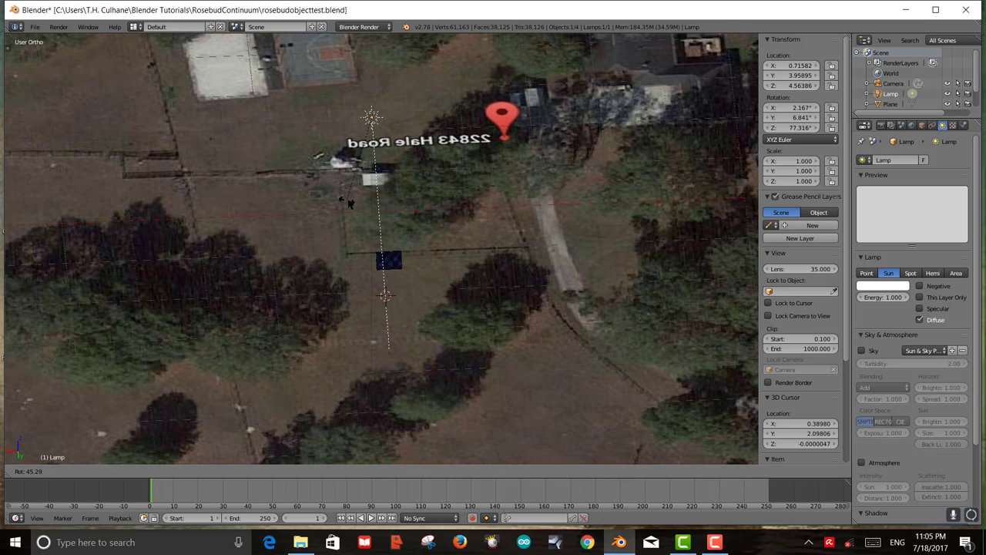
left_click(349, 203)
- Tilt the sun lamp from a side view to a rotation of about X -1.9°, Y 26.2°, Z 82.3°
scroll(385, 293, "up", 5)
middle_click_drag(396, 411, 285, 232)
scroll(337, 286, "down", 8)
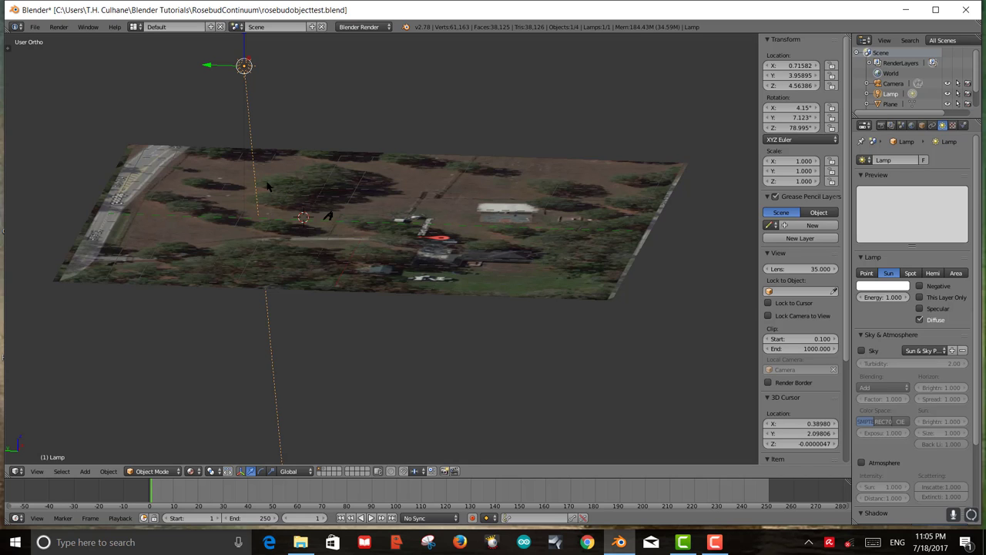
key("r")
left_click(317, 184)
- Move the sun lamp to the far side of the panel array, about X -4.37, Y 4.78, Z 2.85
middle_click_drag(379, 234, 312, 256)
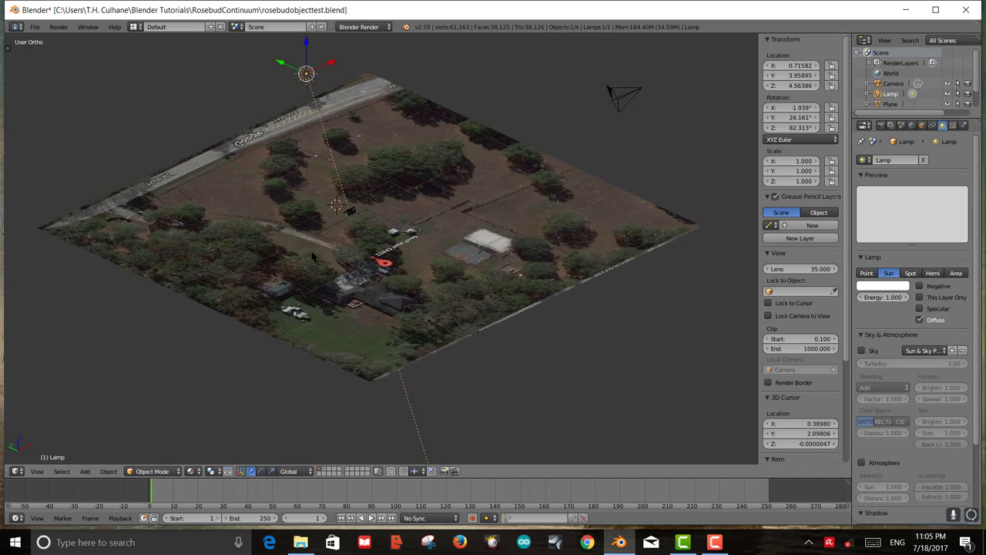
scroll(312, 257, "up", 8)
scroll(353, 220, "down", 8)
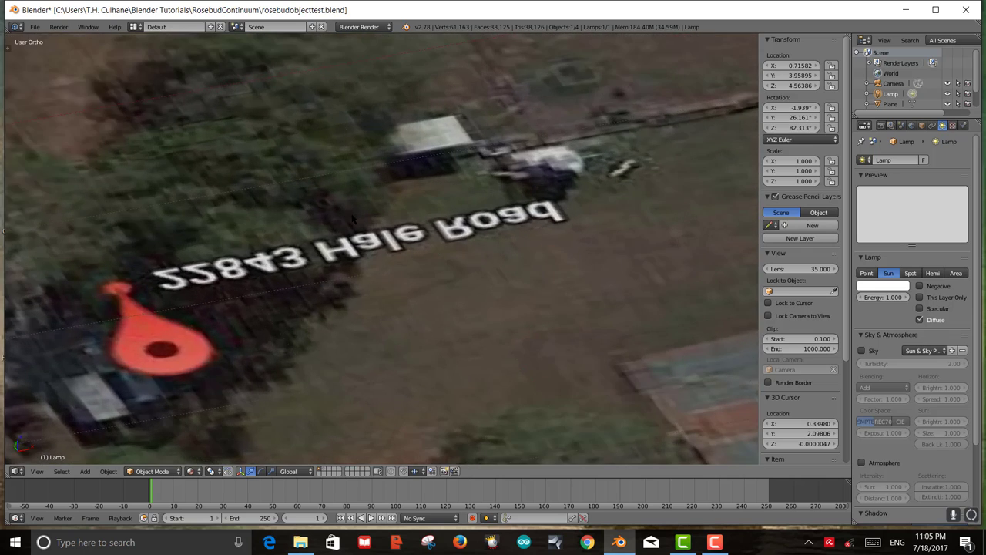
scroll(395, 168, "down", 2)
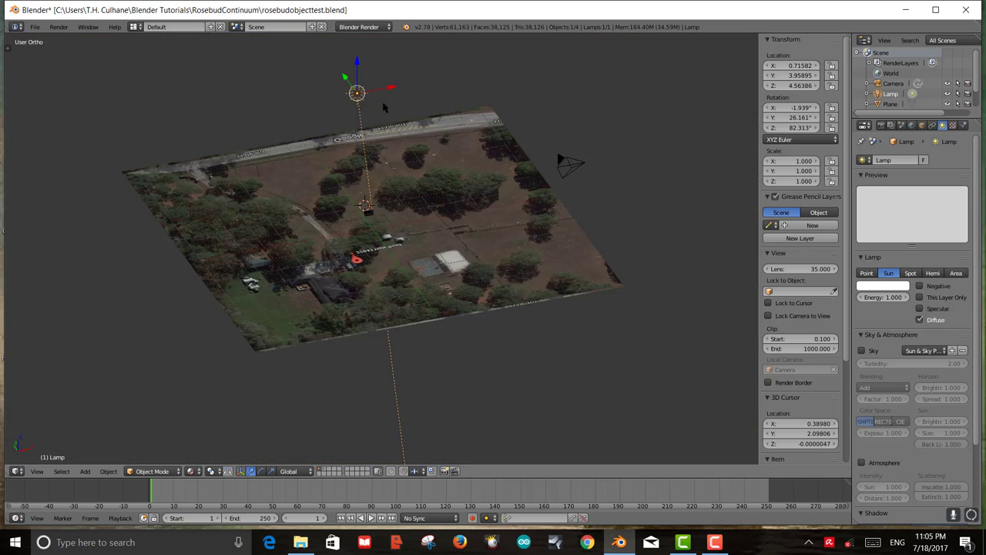
key("g")
left_click(337, 141)
key("g")
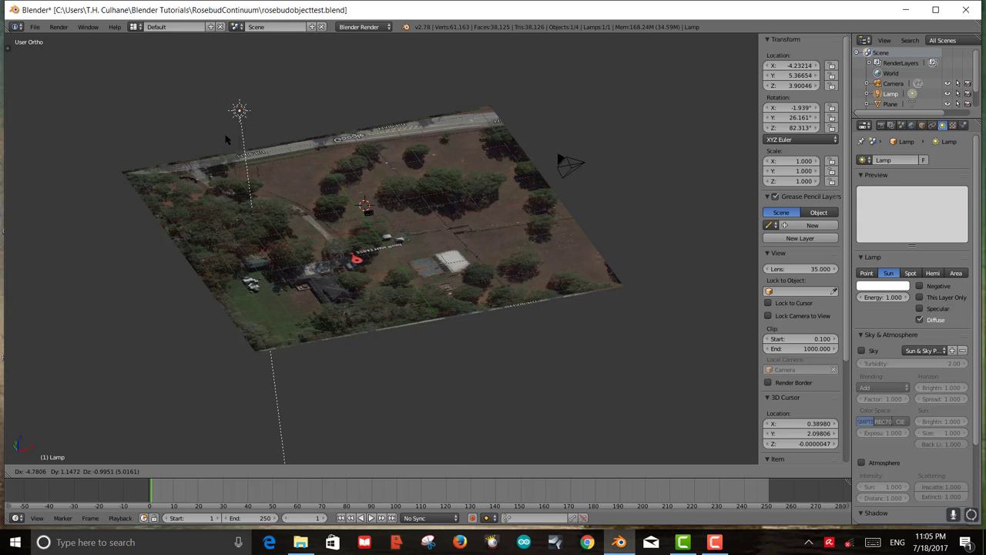
left_click(235, 151)
- Rotate the sun lamp to about X -55°, Y 36.3°, Z 80.9°, aiming it at the array, and check the shadow up close
key("r")
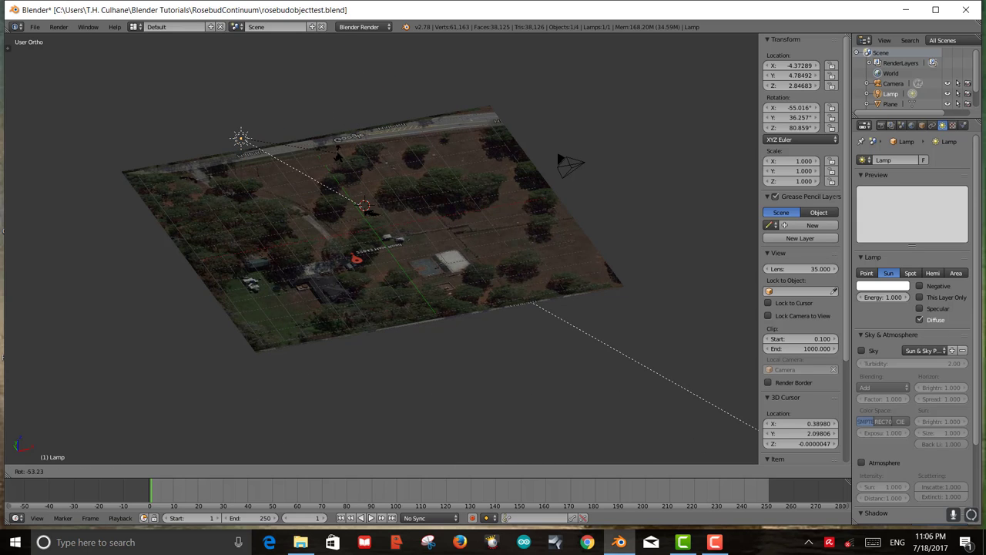
key("Return")
scroll(381, 248, "up", 8)
middle_click_drag(370, 232, 363, 406)
middle_click_drag(421, 272, 182, 271)
scroll(380, 356, "up", 4)
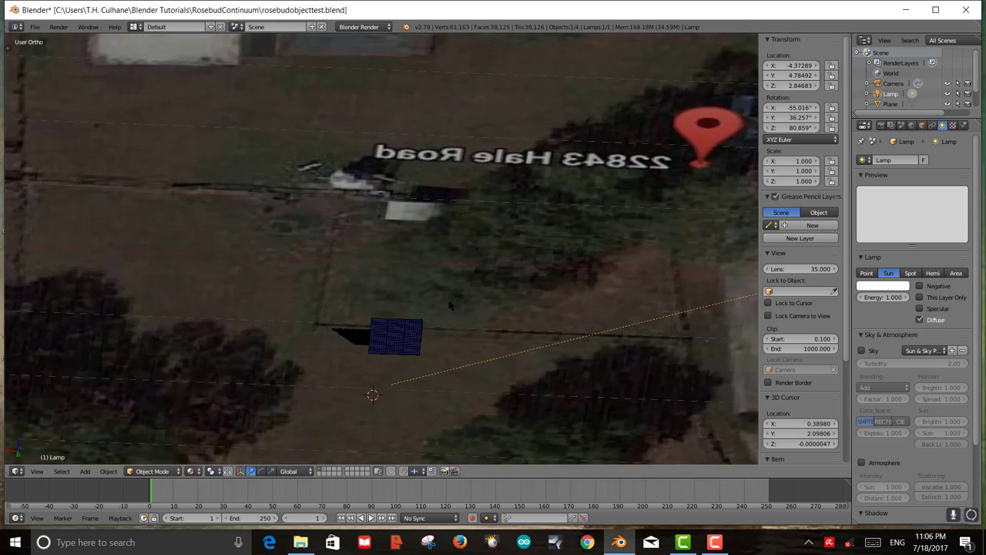
- Rotate the sun lamp slightly and move it across to the opposite side of the panel array, about X 2.38, Y 4.71, Z 4.15
scroll(412, 354, "down", 5)
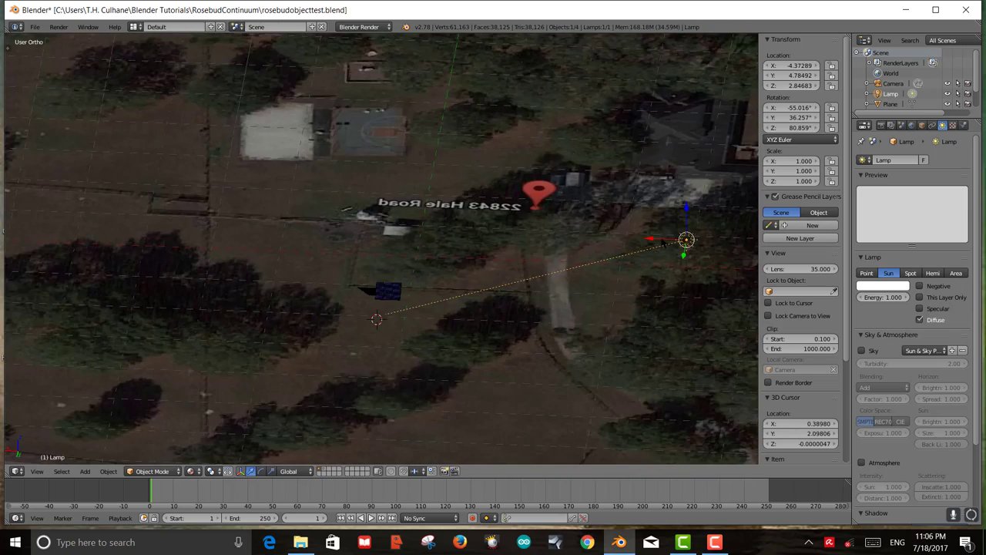
key("r")
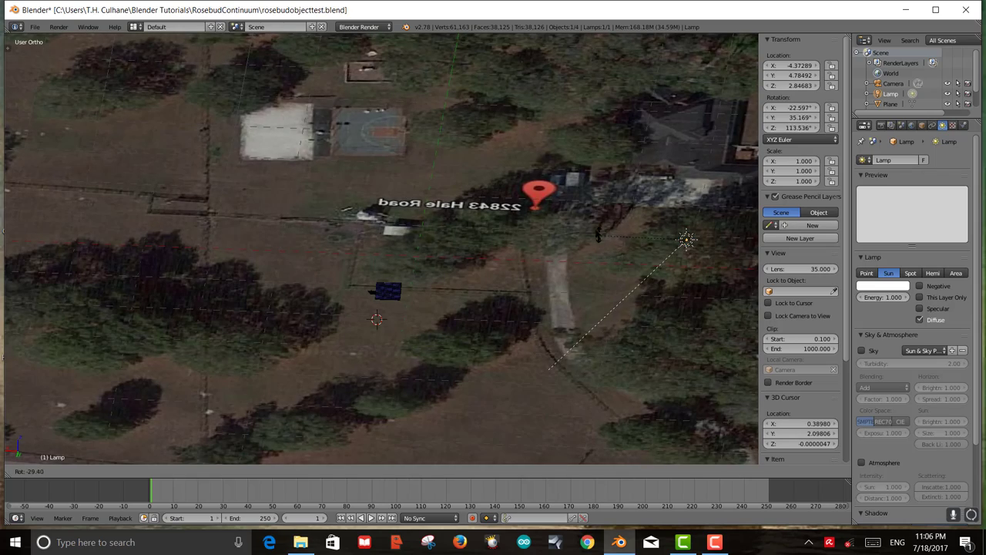
left_click(584, 205)
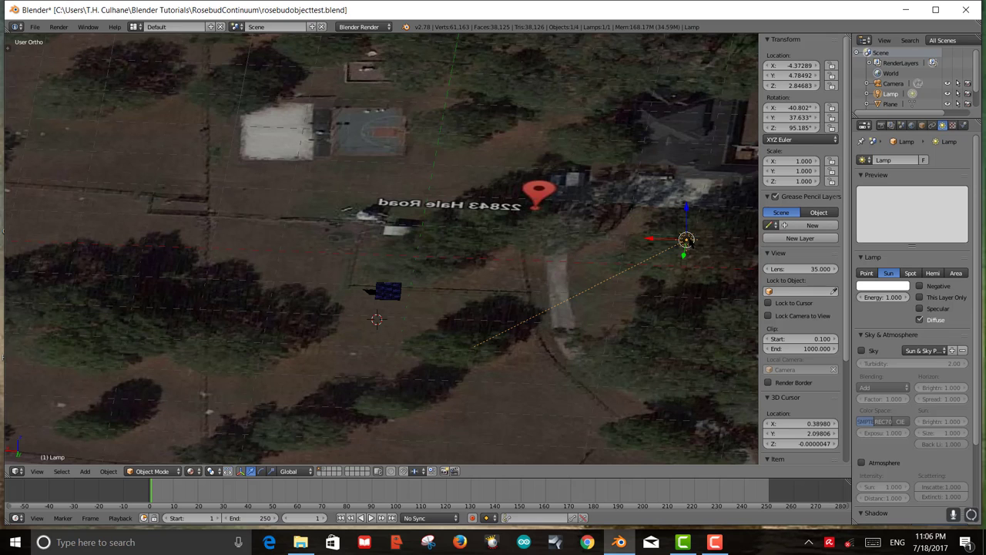
key("g")
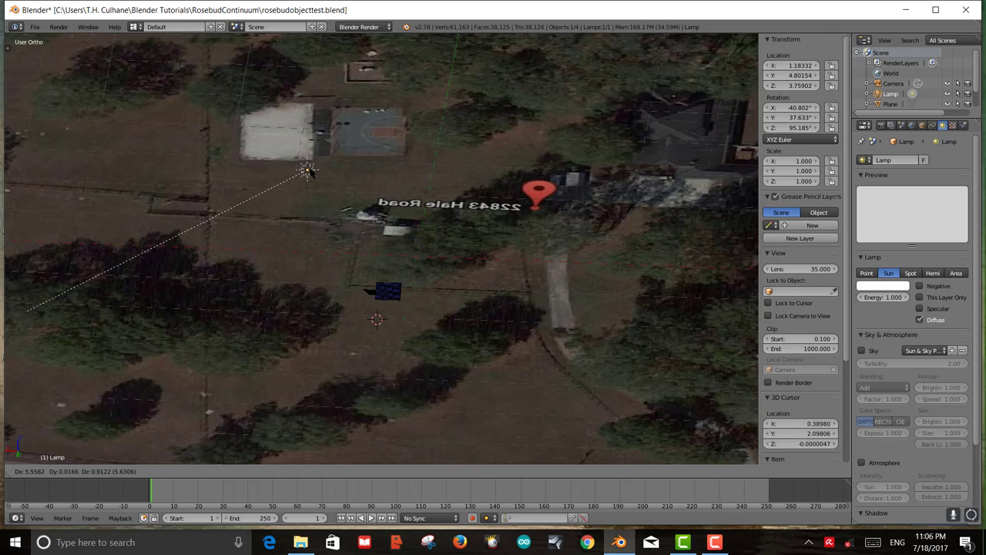
left_click(225, 141)
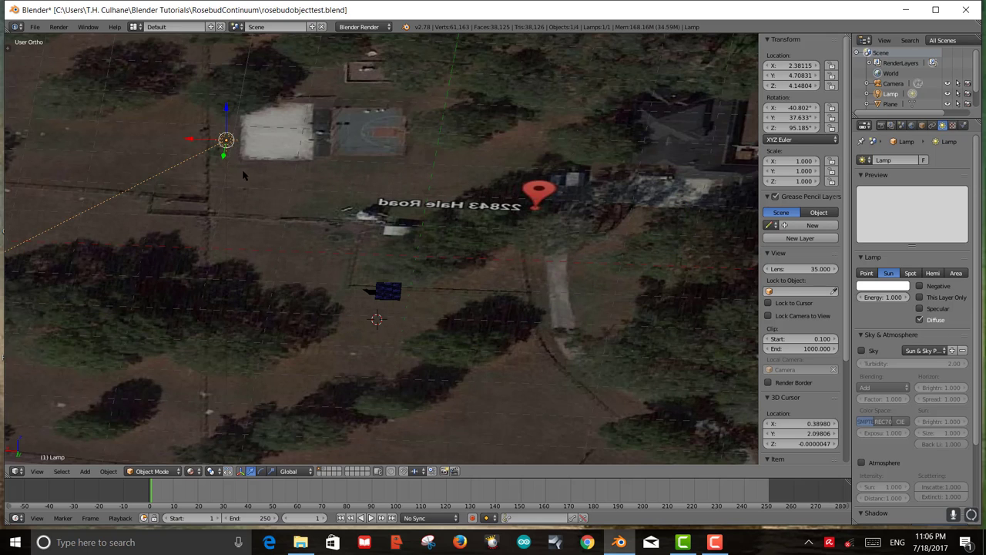
- Rotate the sun lamp to about X 32.5°, Y -32.6°, Z 170.1°, swinging its beam toward the panel array, and inspect the shadow
key("r")
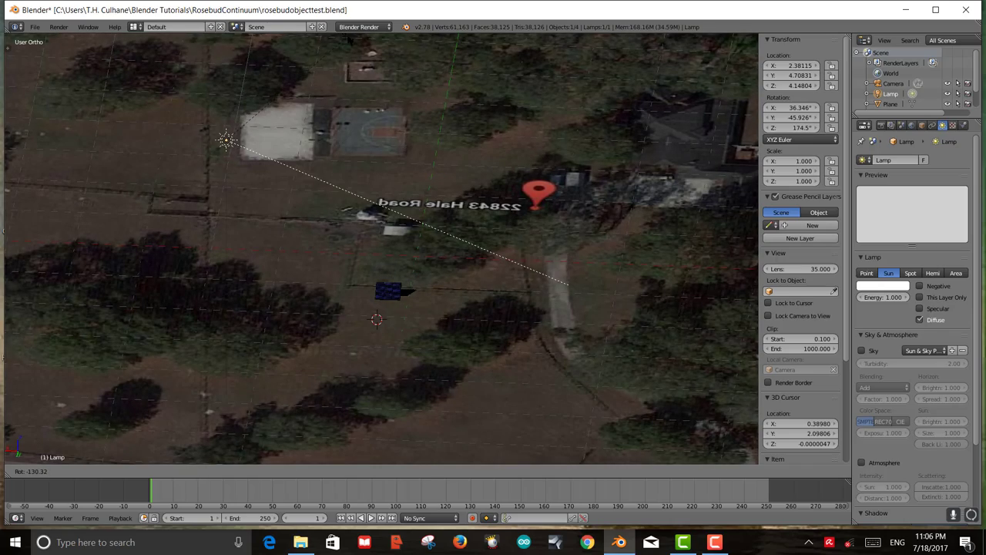
left_click(349, 43)
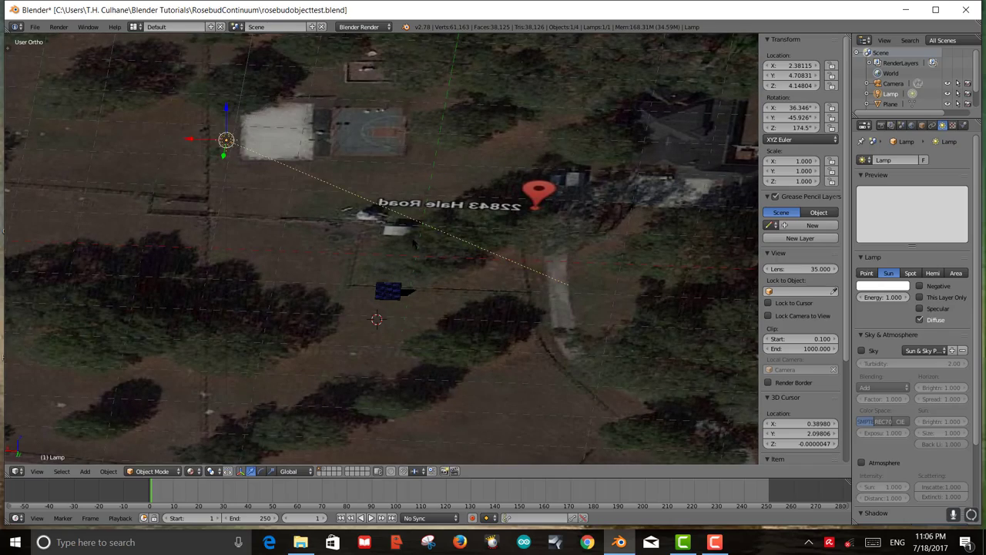
scroll(414, 243, "up", 4)
key("r")
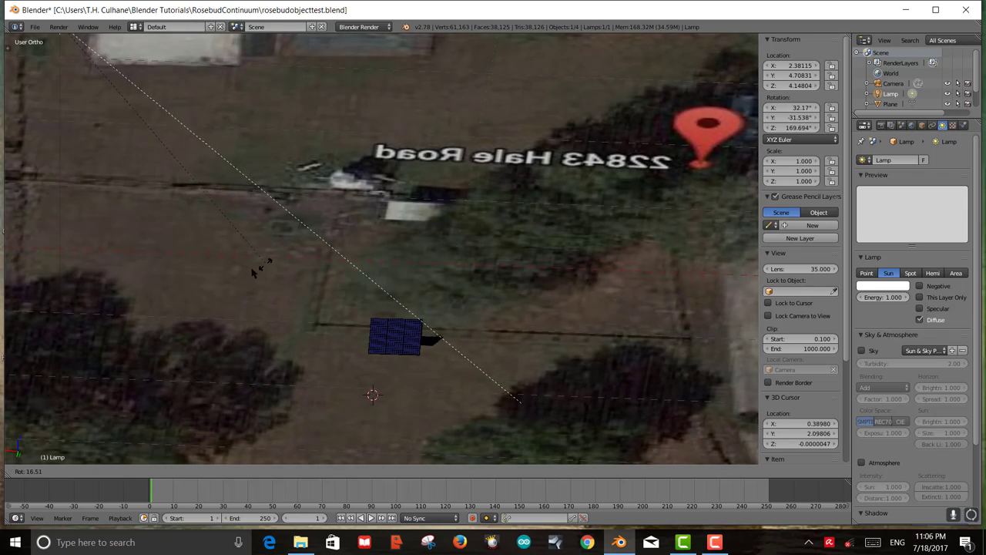
left_click(278, 269)
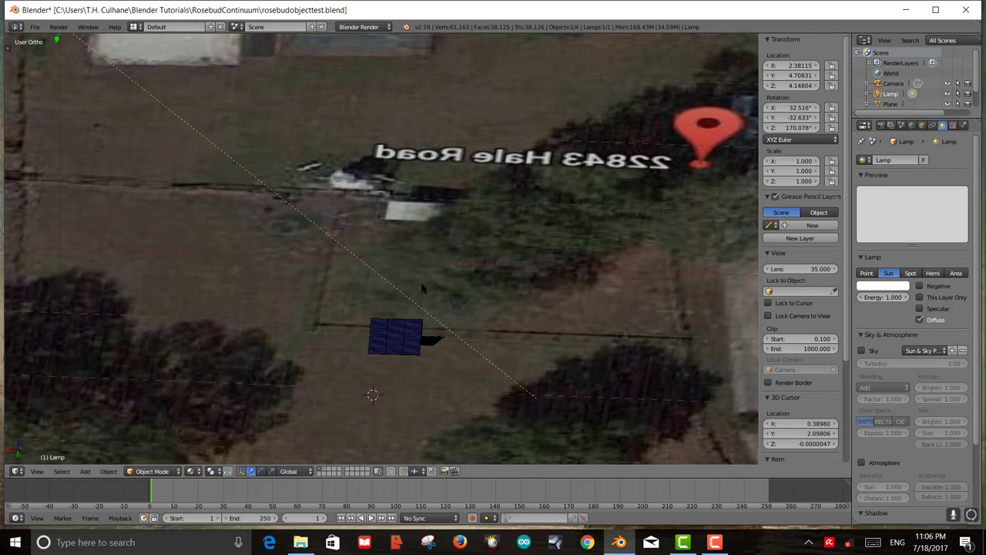
middle_click_drag(277, 269, 452, 285)
scroll(325, 295, "up", 3)
scroll(325, 293, "down", 5)
scroll(463, 305, "down", 3)
scroll(463, 327, "up", 3)
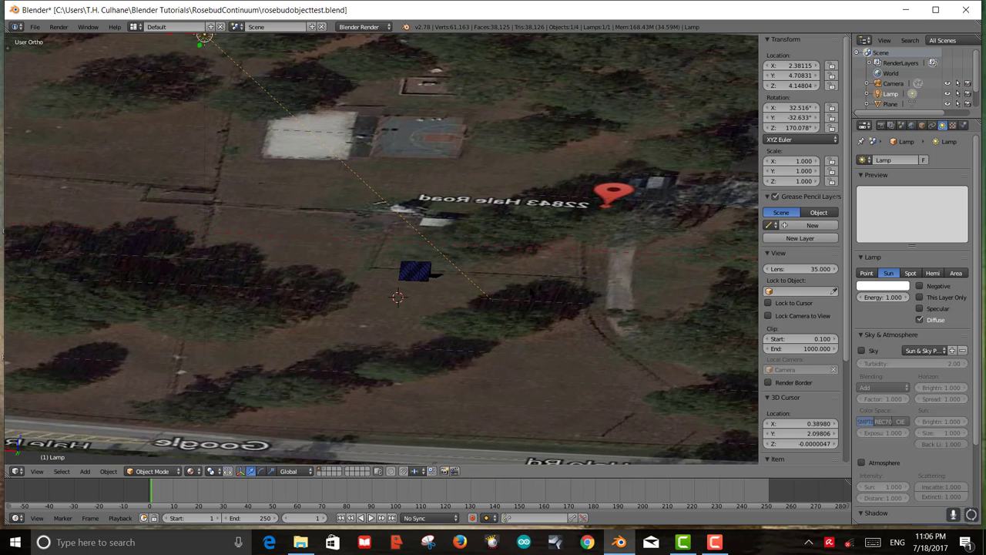
- Select the camera, look at the map and panel array through it, and return to an overview of the whole scene
scroll(526, 293, "down", 2)
middle_click_drag(527, 293, 521, 291)
scroll(522, 290, "down", 2)
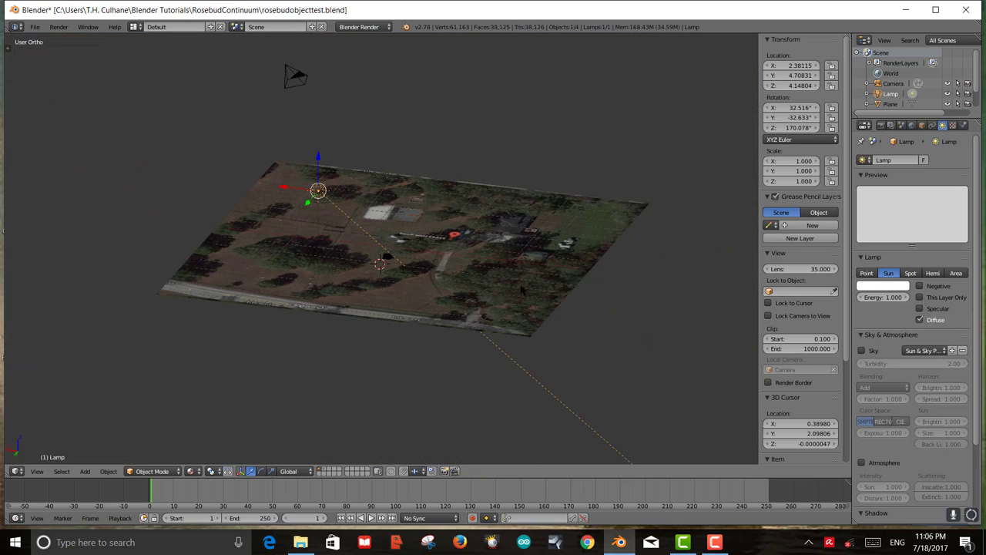
right_click(298, 77)
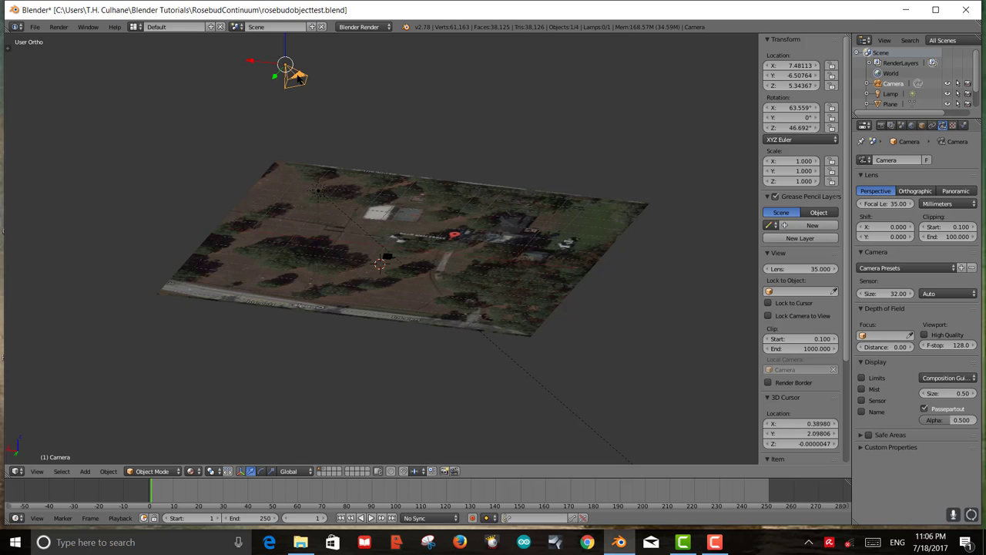
key("KP_0")
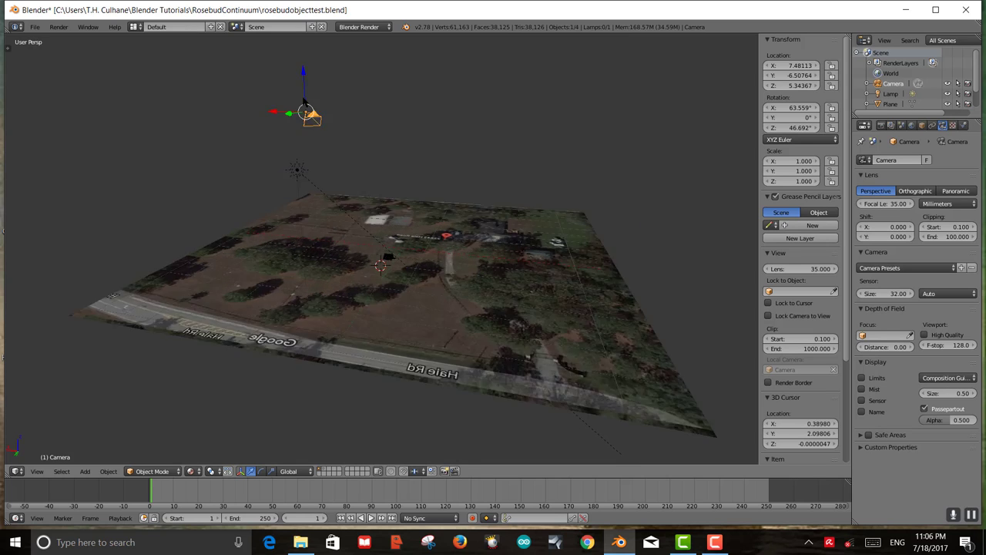
scroll(382, 249, "up", 2)
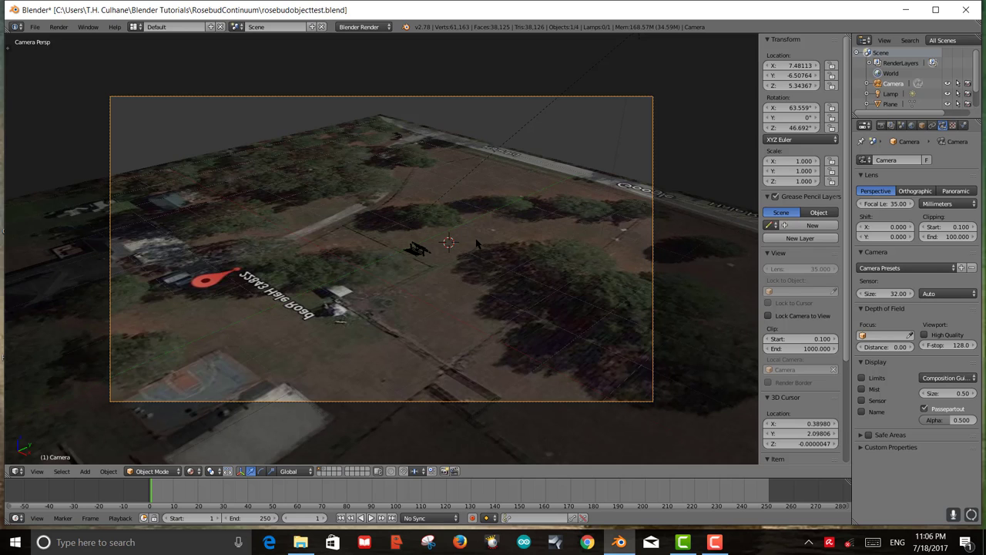
scroll(477, 243, "down", 2)
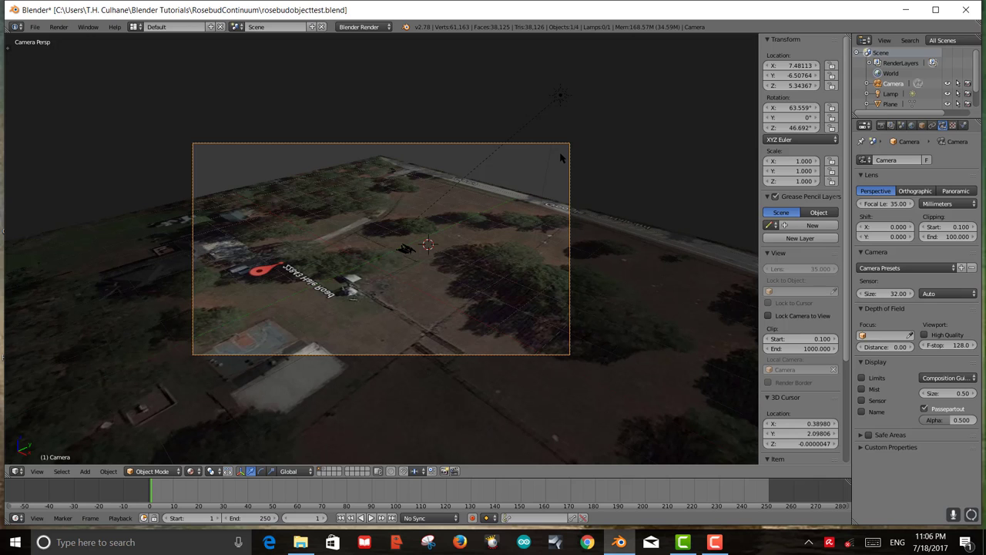
key("KP_1")
middle_click_drag(525, 169, 607, 99)
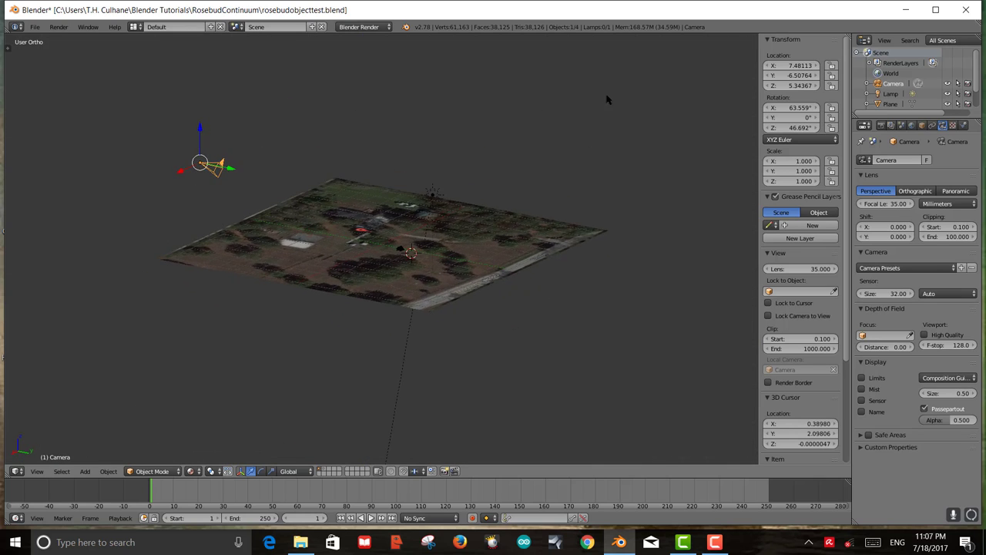
- Hide the transform properties and split the 3D viewport into four viewports in a two-by-two layout
left_click_drag(759, 65, 875, 88)
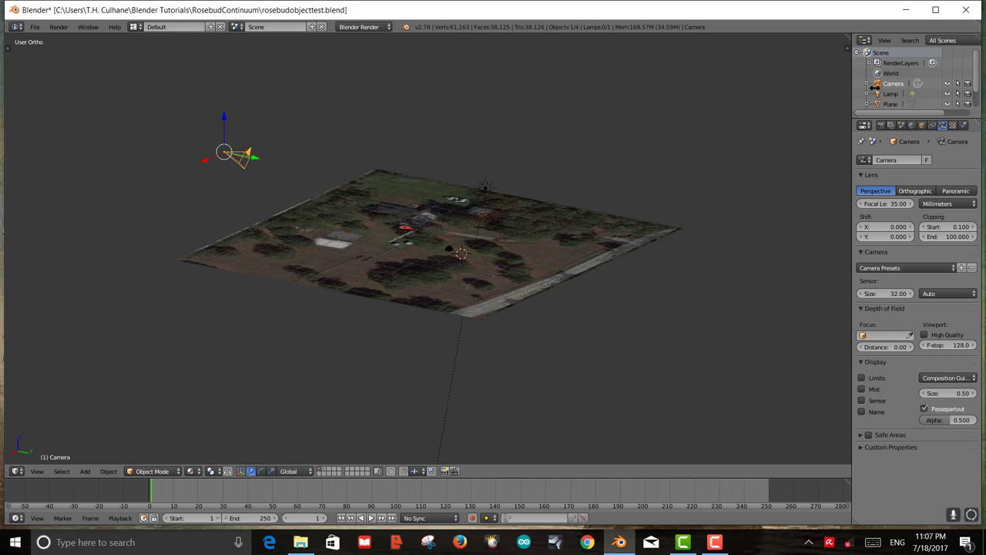
left_click_drag(849, 36, 628, 213)
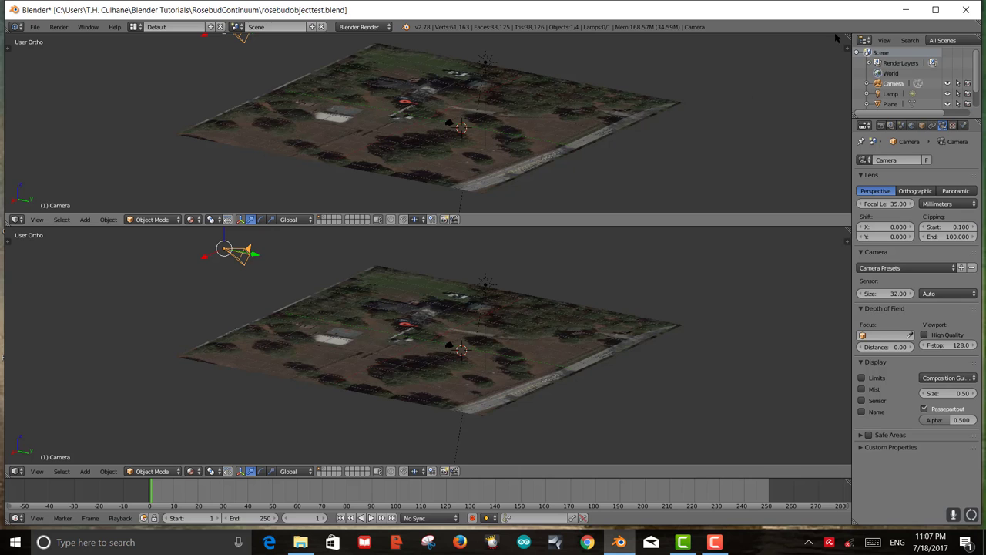
left_click_drag(843, 35, 414, 59)
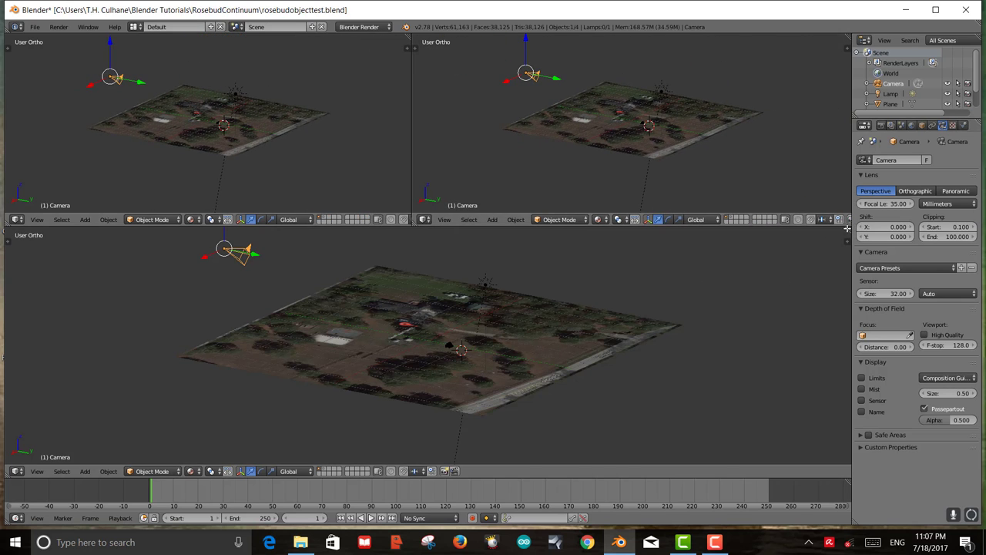
left_click_drag(847, 228, 412, 246)
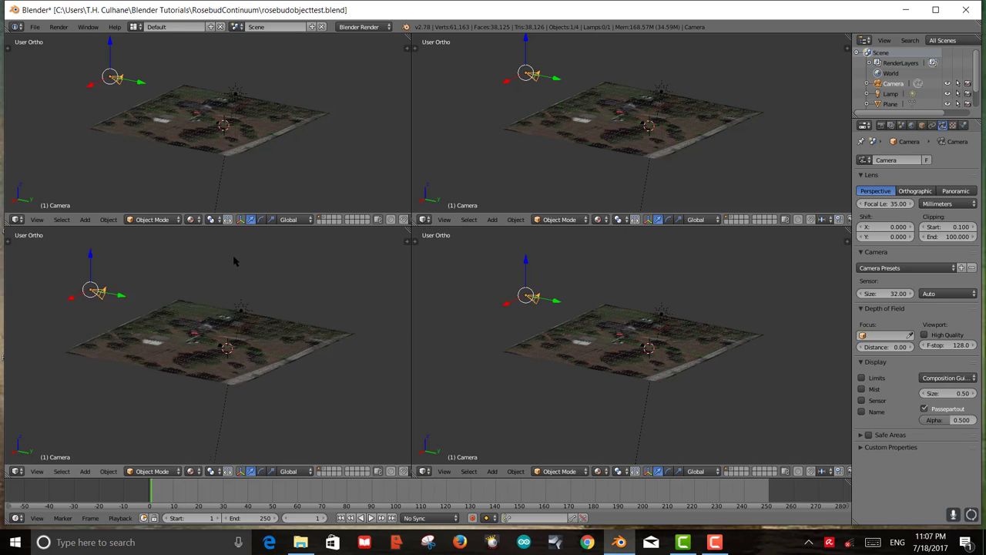
- Set one viewport to a nearly level front view and another to a side view zoomed in on the panel array
scroll(235, 262, "up", 3)
scroll(348, 150, "up", 2)
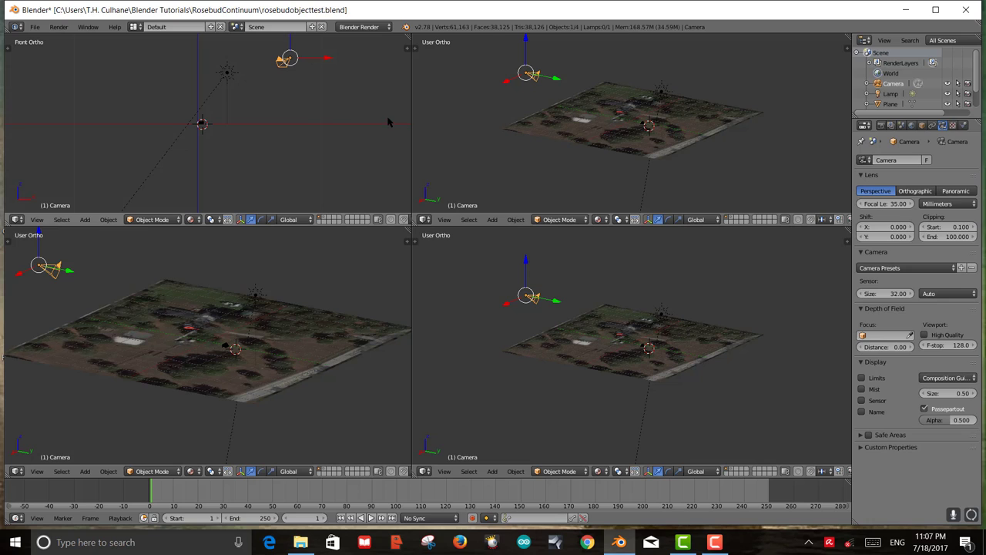
scroll(271, 149, "down", 2)
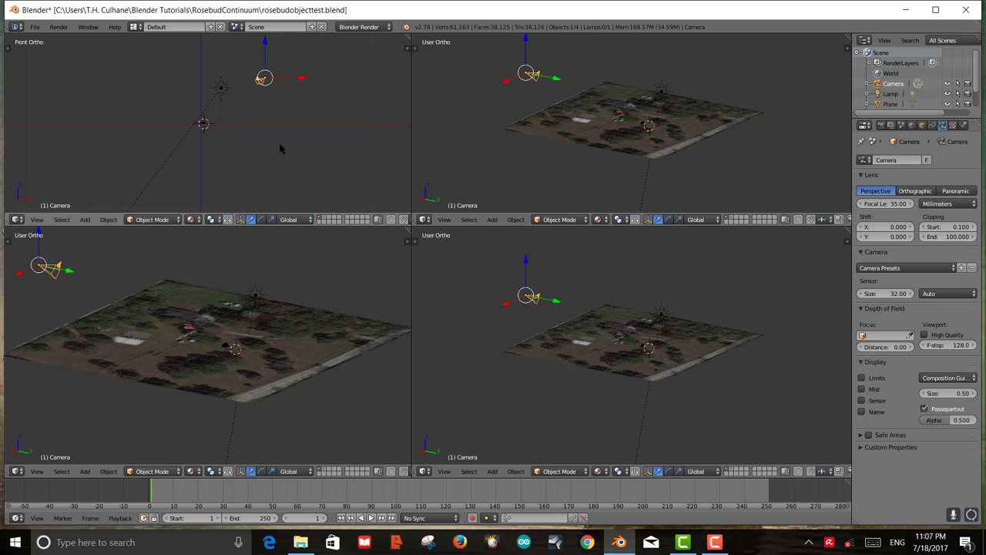
middle_click_drag(308, 127, 236, 121)
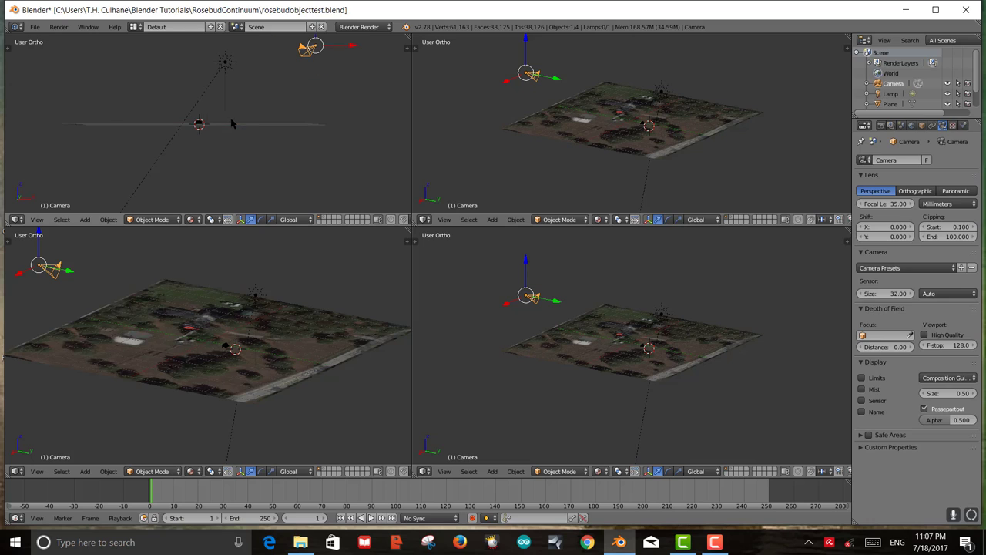
left_click(301, 272)
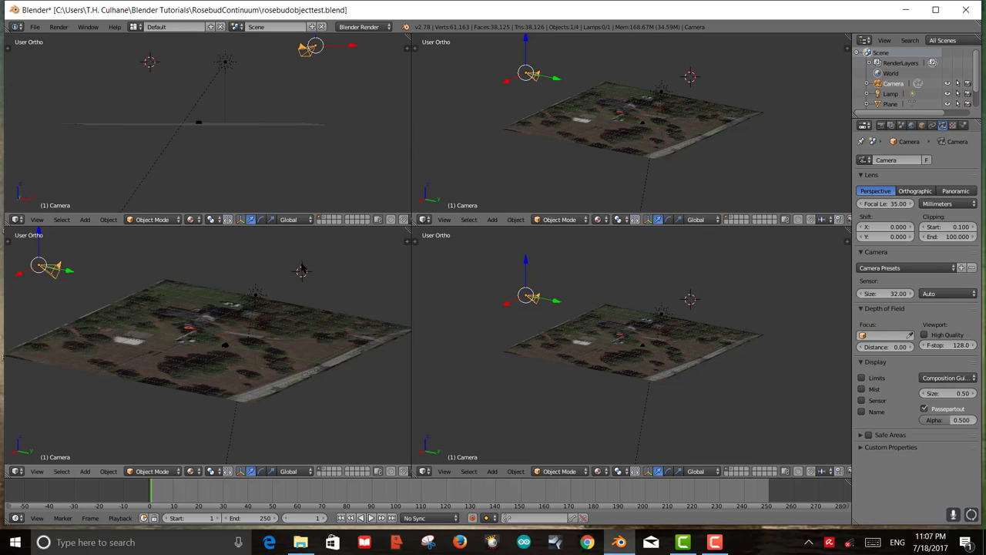
key("KP_3")
scroll(277, 312, "up", 1)
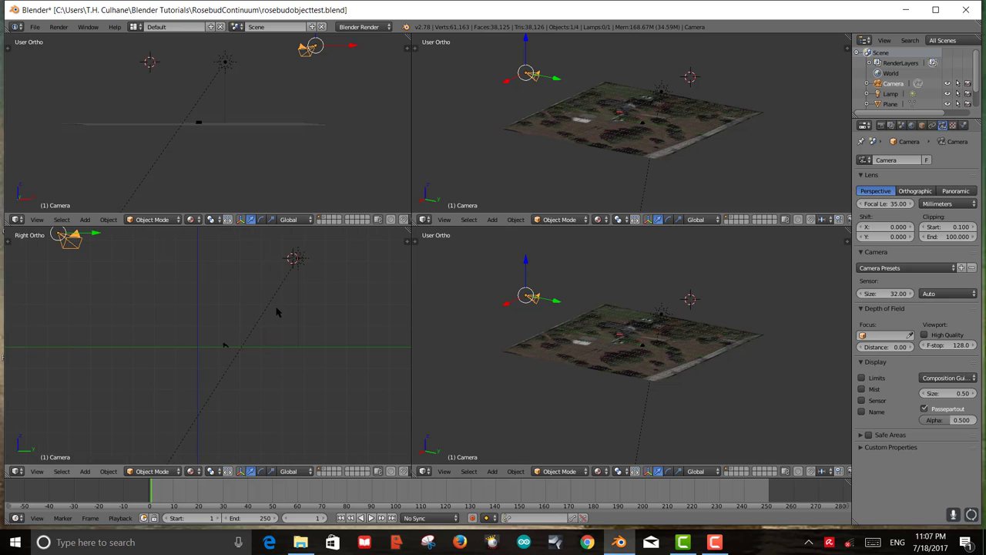
middle_click_drag(279, 314, 302, 351)
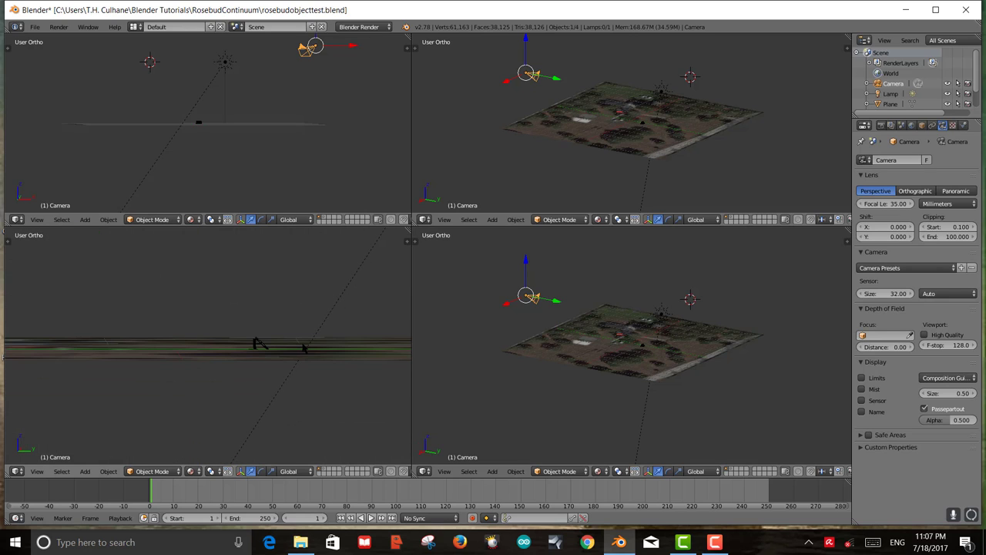
- Set a third viewport to a top view of the map and orbit the fourth to an angled view from behind the camera
left_click(478, 147)
key("KP_7")
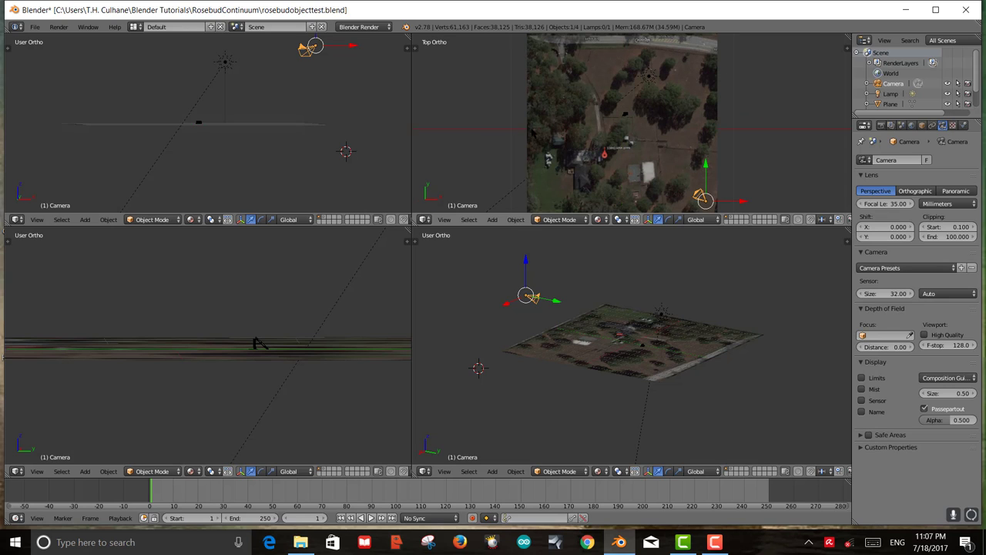
middle_click_drag(613, 154, 615, 130, "shift")
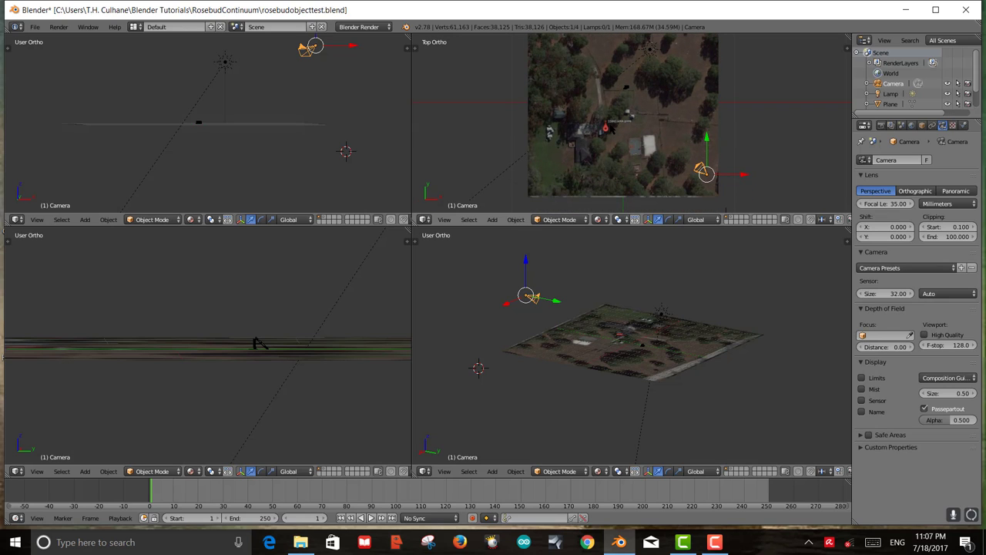
middle_click_drag(631, 343, 686, 389)
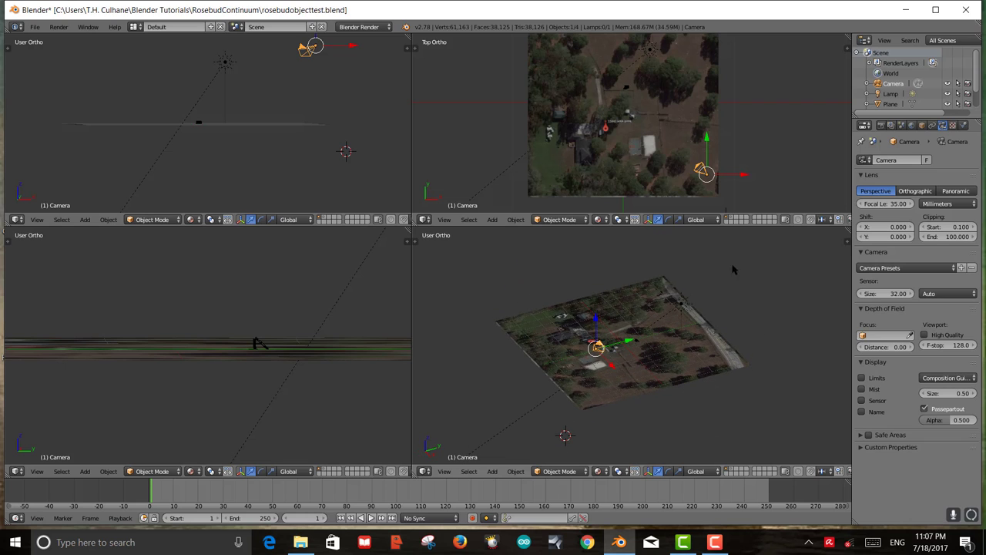
- Move the camera in the top view from the map's corner to the driveway area north of the panel array
scroll(734, 178, "up", 7)
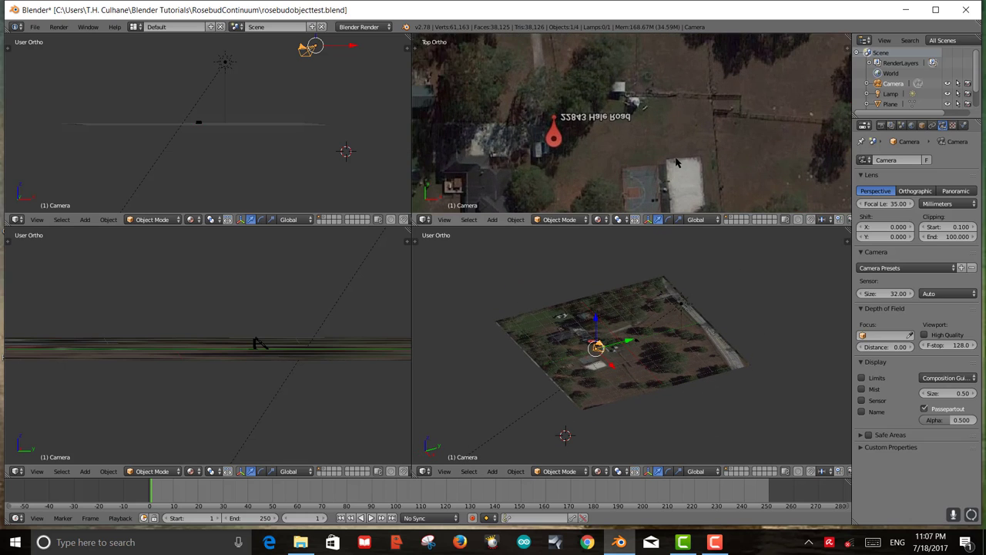
scroll(666, 140, "down", 4)
scroll(666, 139, "down", 1)
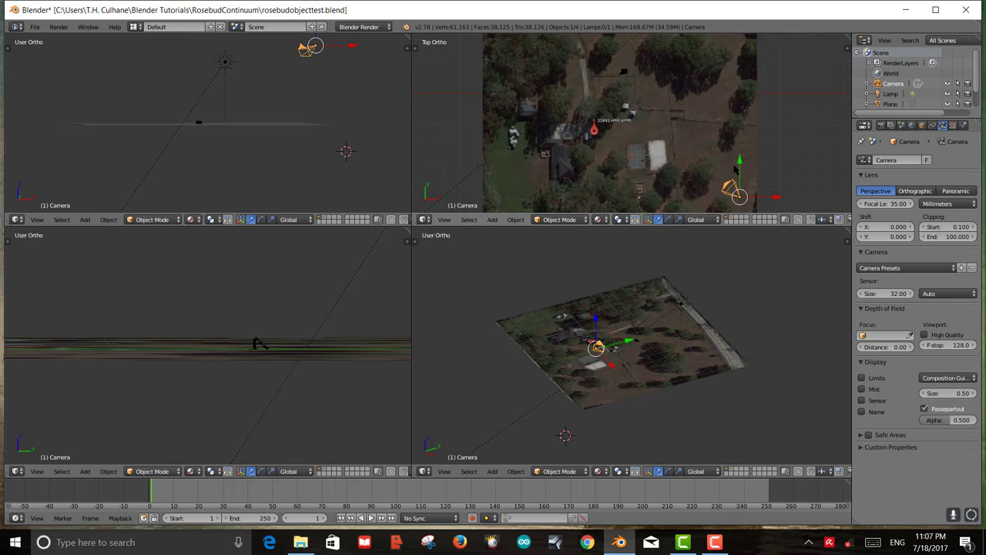
scroll(746, 176, "down", 1)
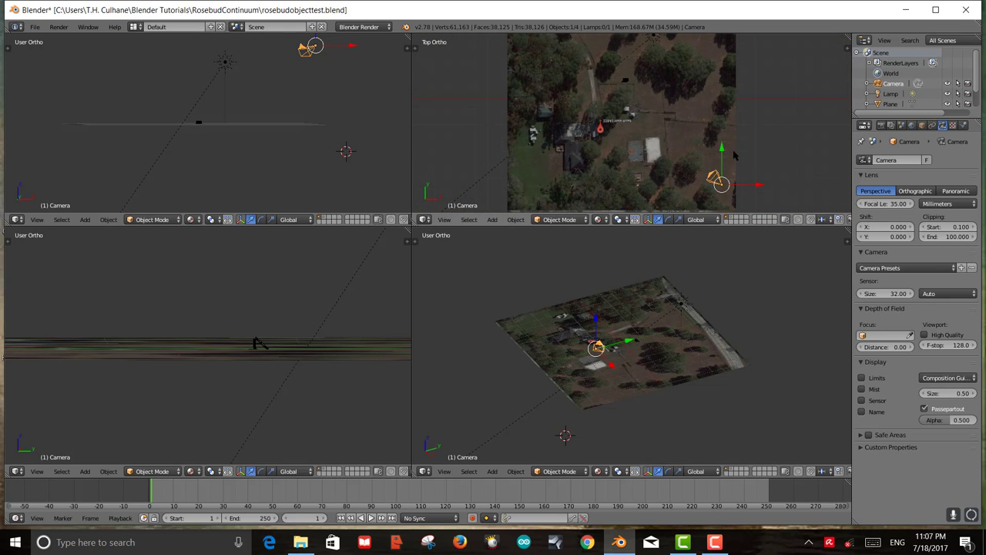
key("g")
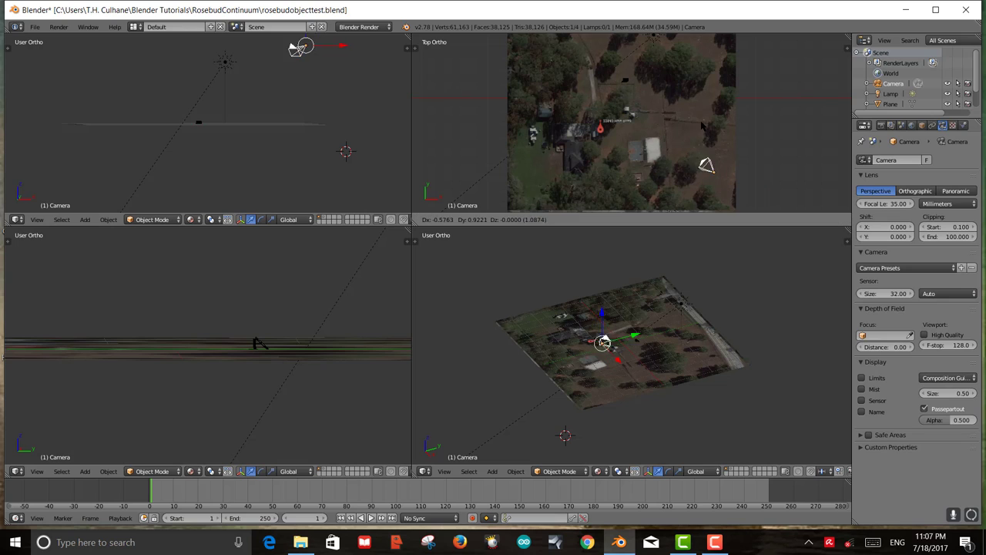
left_click(605, 222)
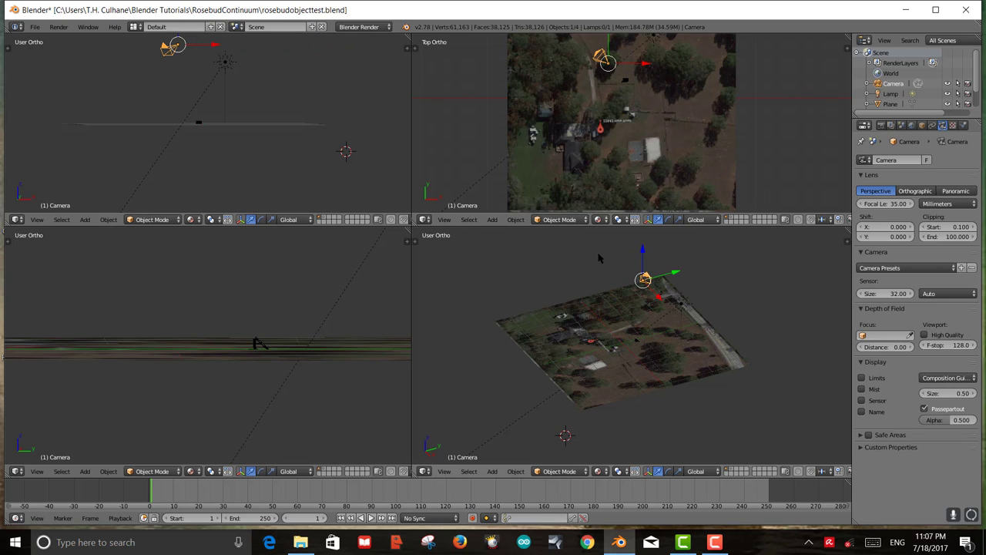
- Rotate the camera about the global Z axis to face the panel array and shift it farther back toward the road
key("r")
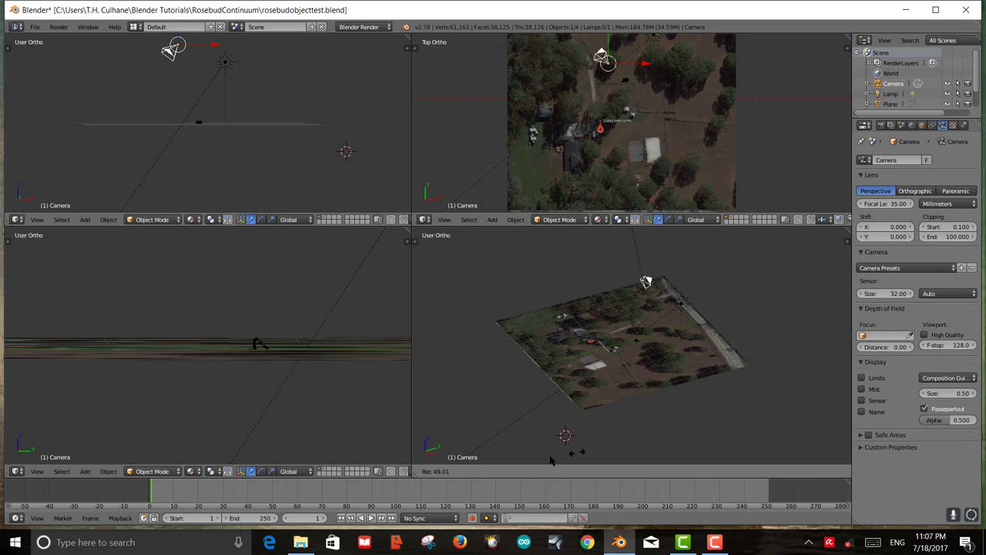
left_click(543, 409)
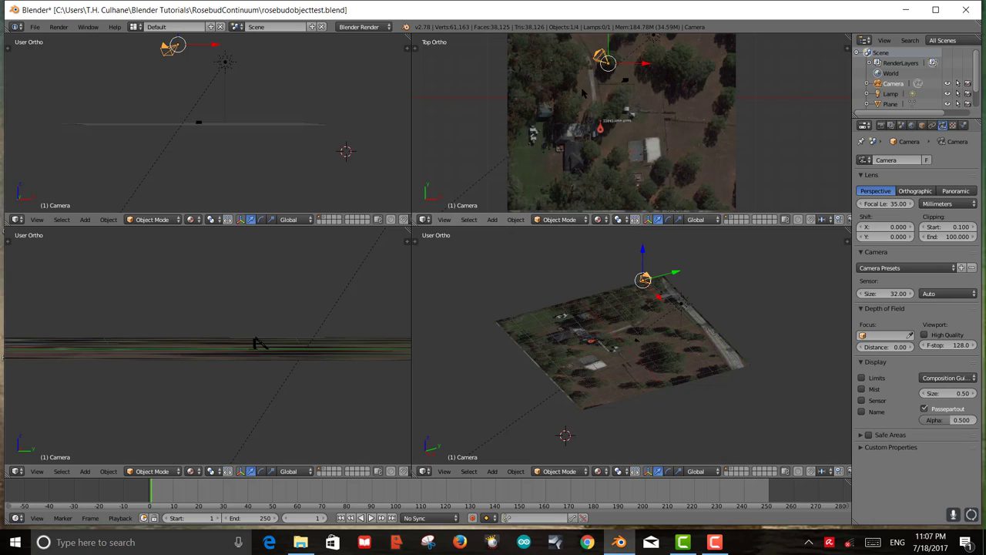
scroll(568, 141, "down", 1)
key("r")
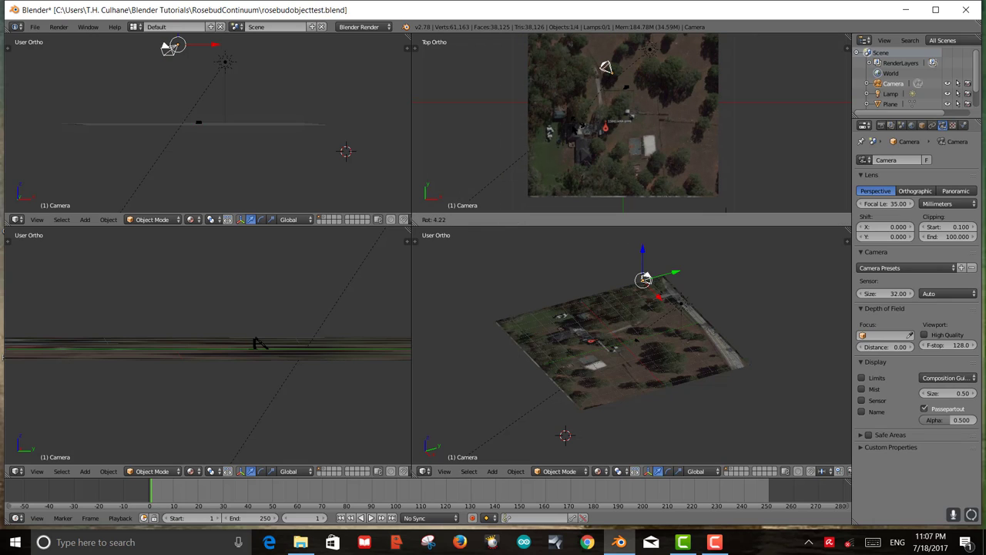
key("z")
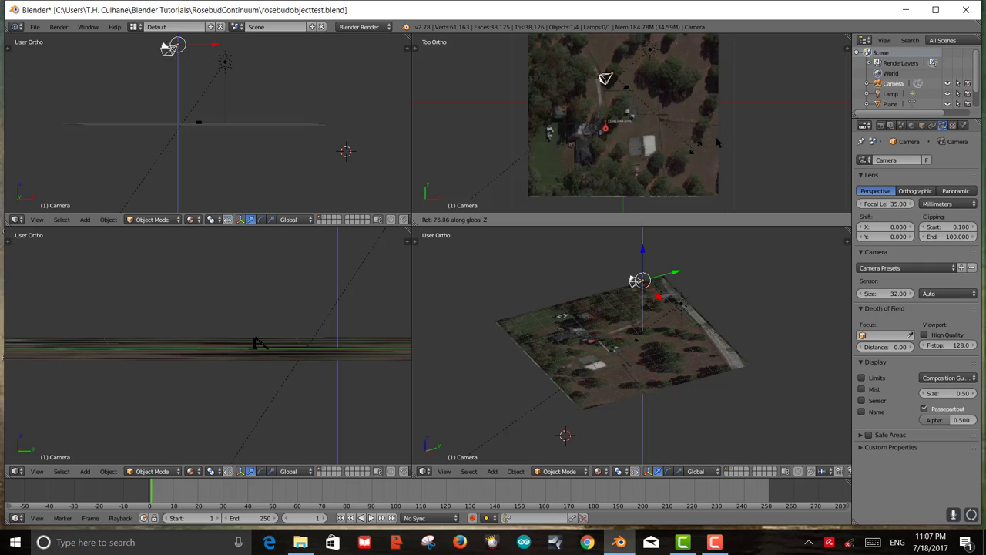
left_click(623, 63)
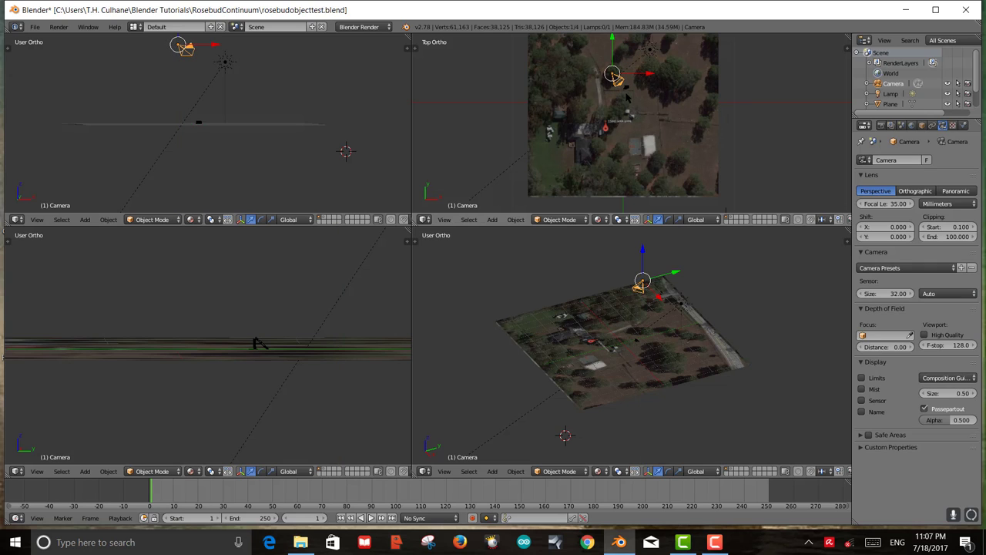
key("g")
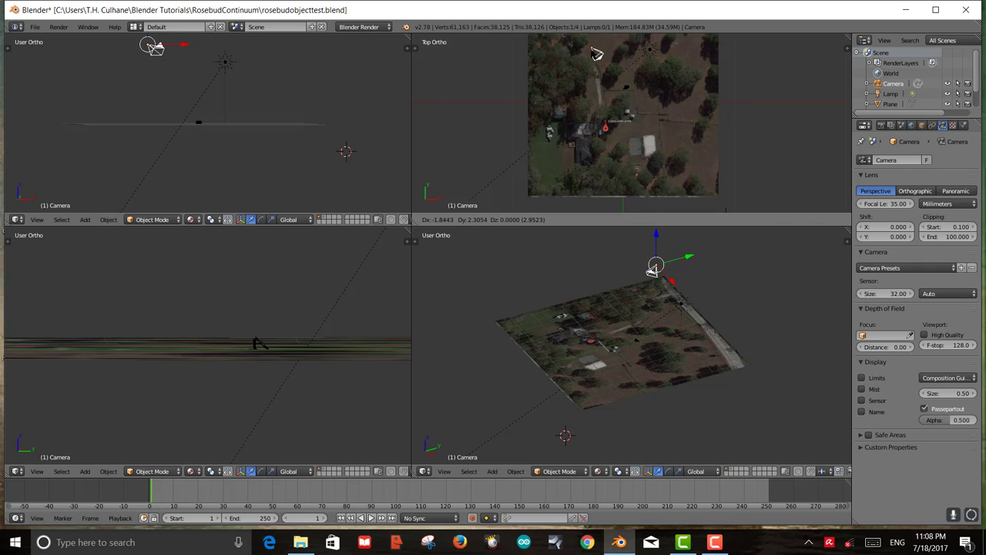
left_click(597, 54)
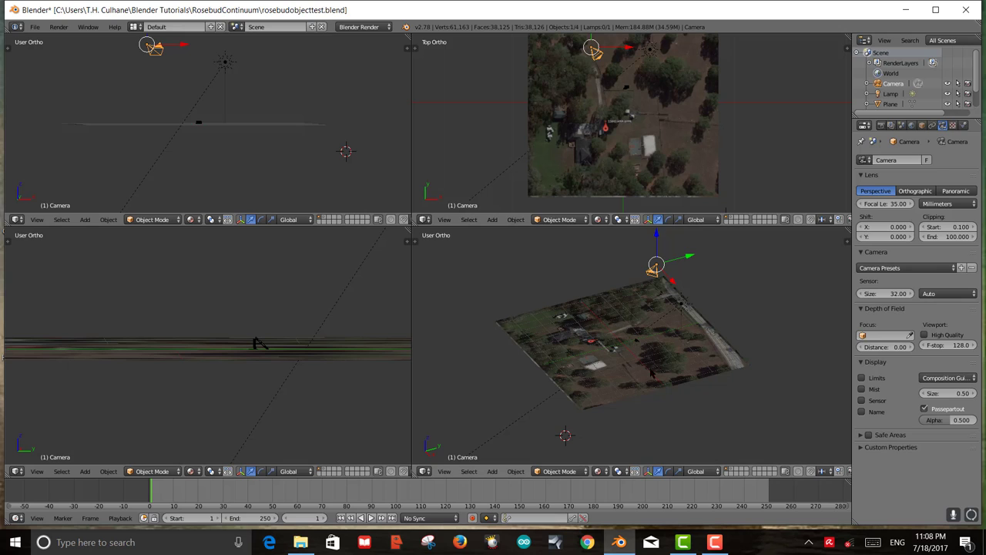
- Look through the camera in the angled viewport and lower it until the solar panel array is in frame
left_click(728, 403)
key("KP_0")
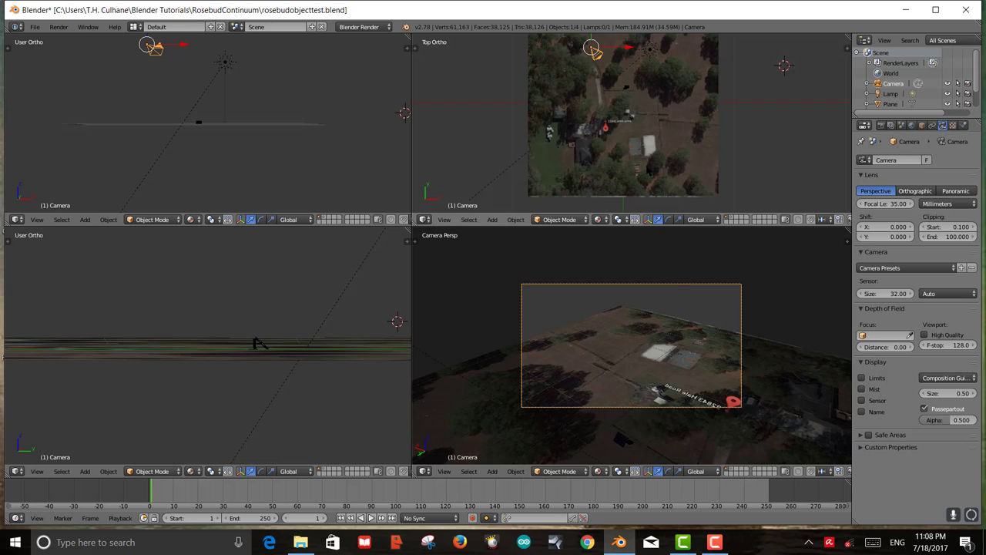
key("g")
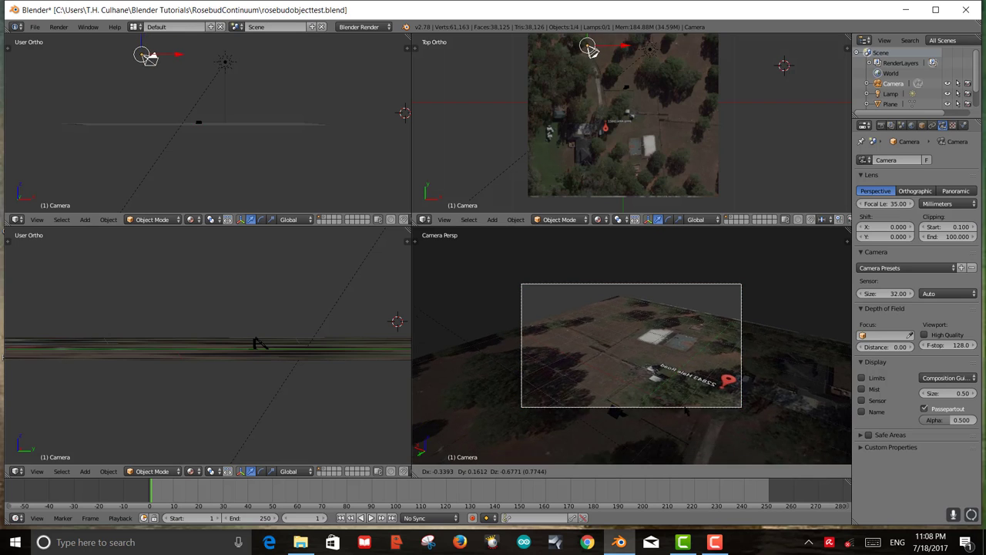
left_click(667, 458)
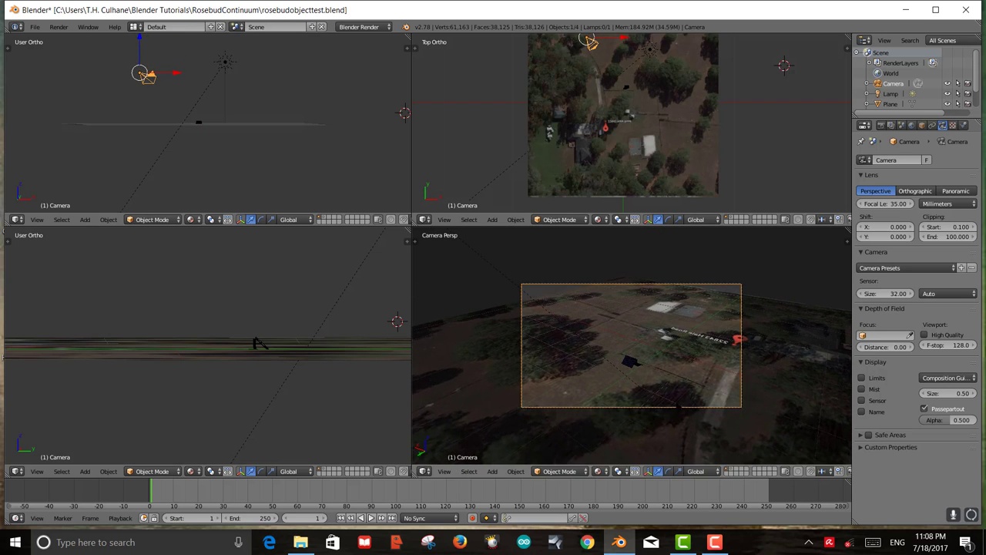
scroll(667, 458, "up", 3)
key("g")
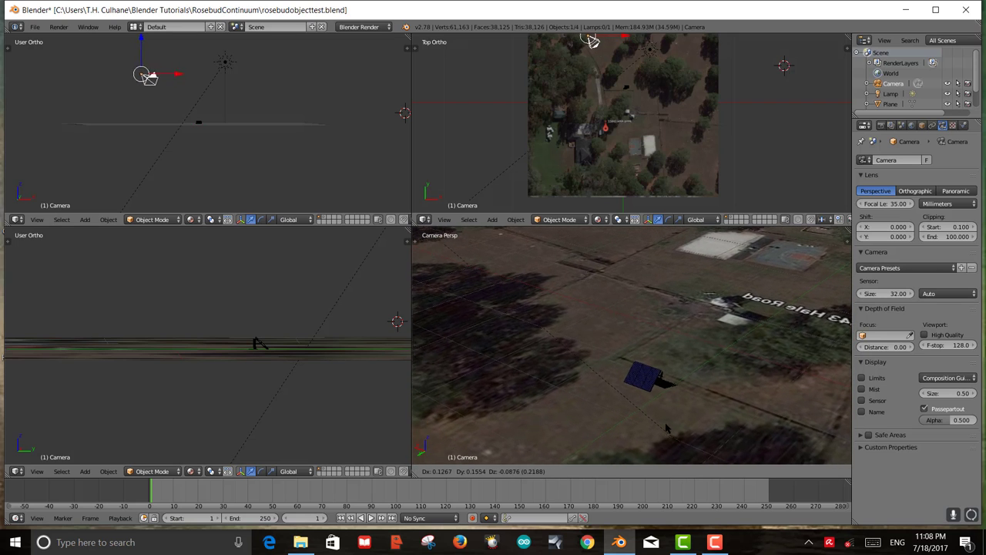
left_click(683, 401)
scroll(682, 396, "down", 2)
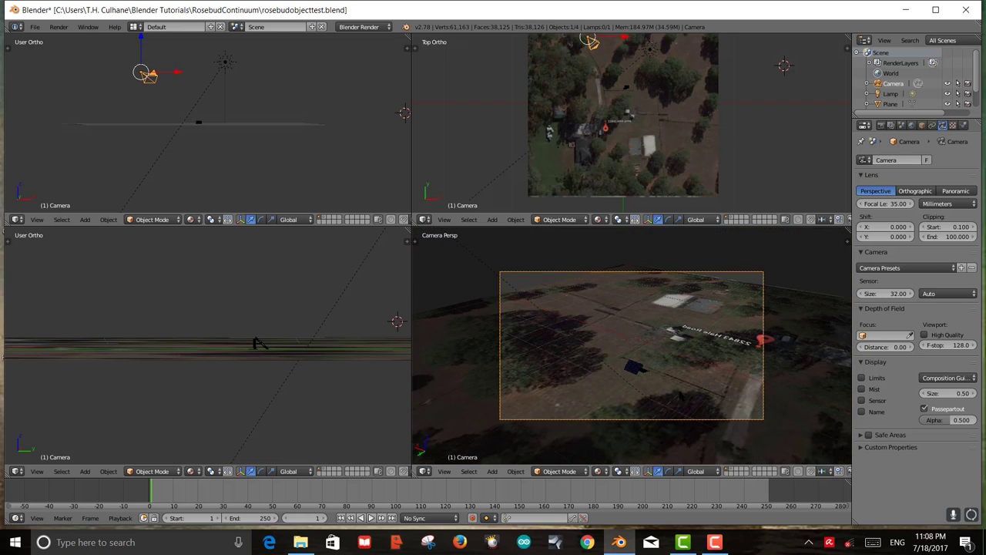
scroll(680, 395, "up", 1)
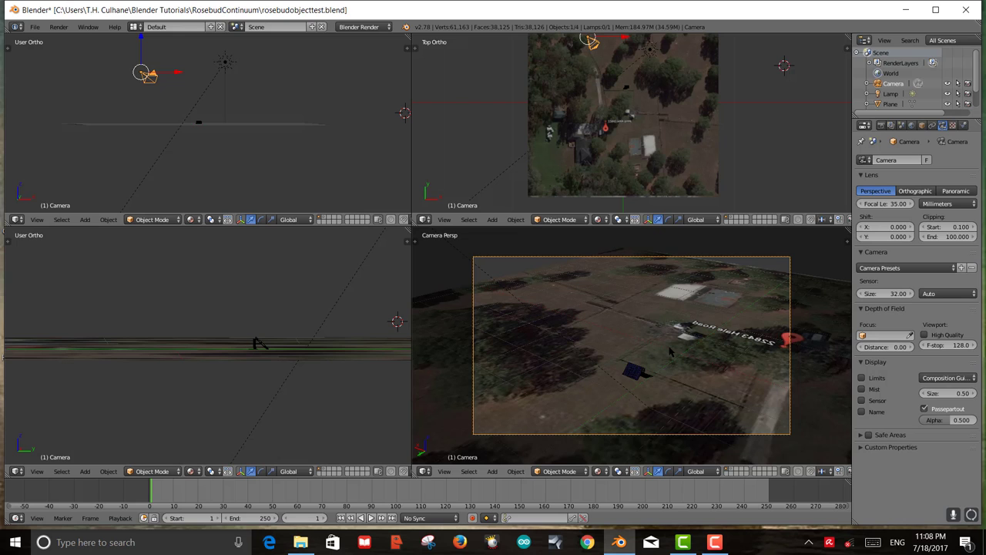
- Render the camera view and examine the solar panel array and its shadow up close
key("F12")
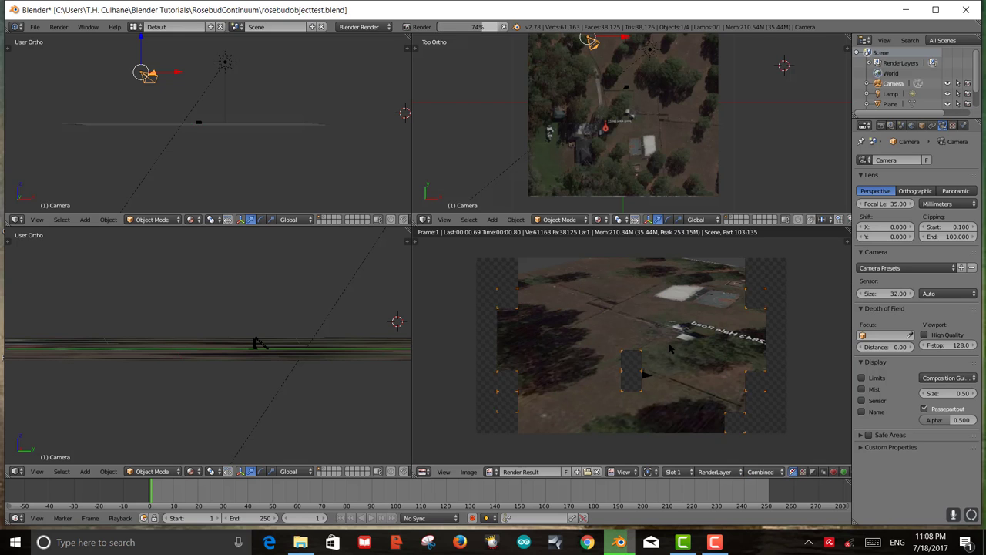
scroll(655, 386, "up", 4)
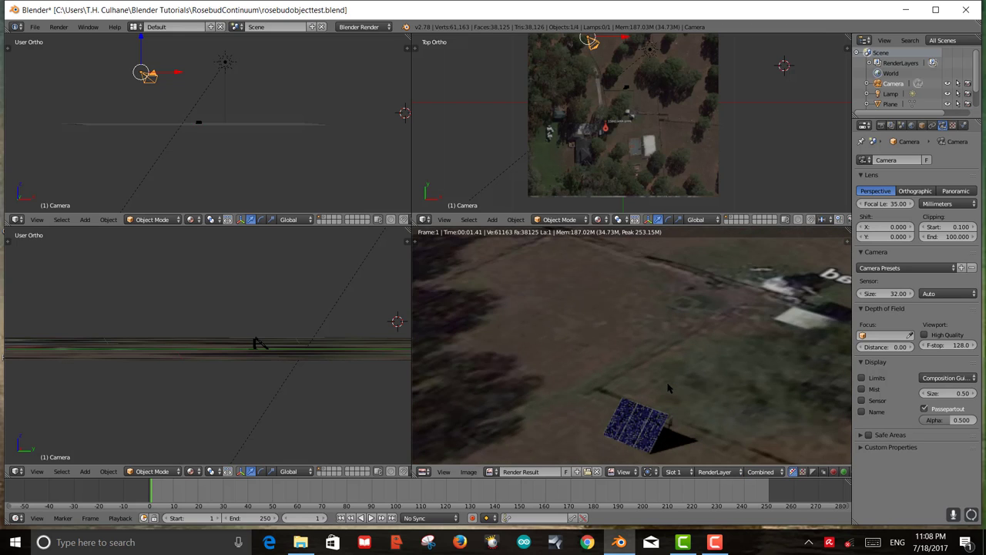
scroll(659, 354, "down", 3)
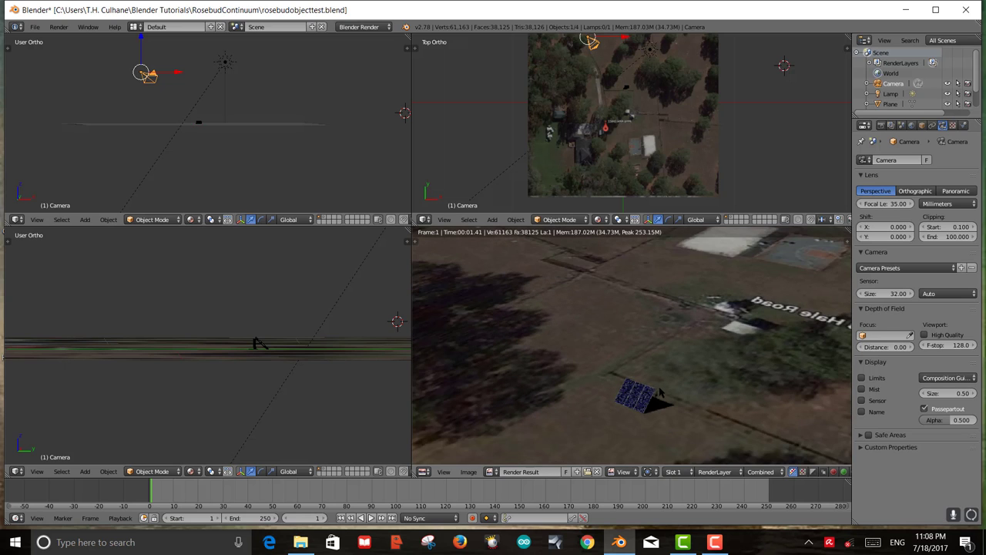
scroll(665, 365, "down", 1)
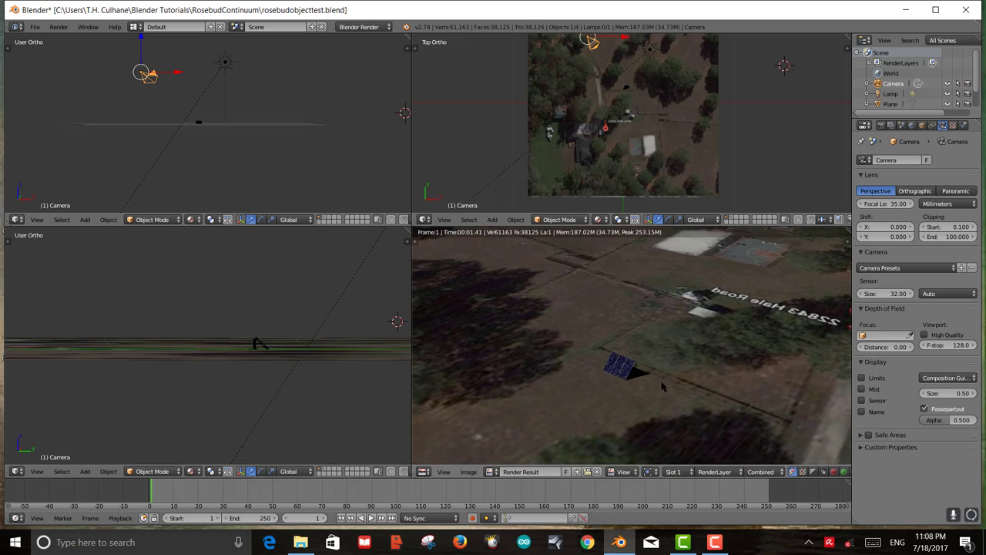
scroll(665, 370, "up", 1)
scroll(662, 374, "down", 3)
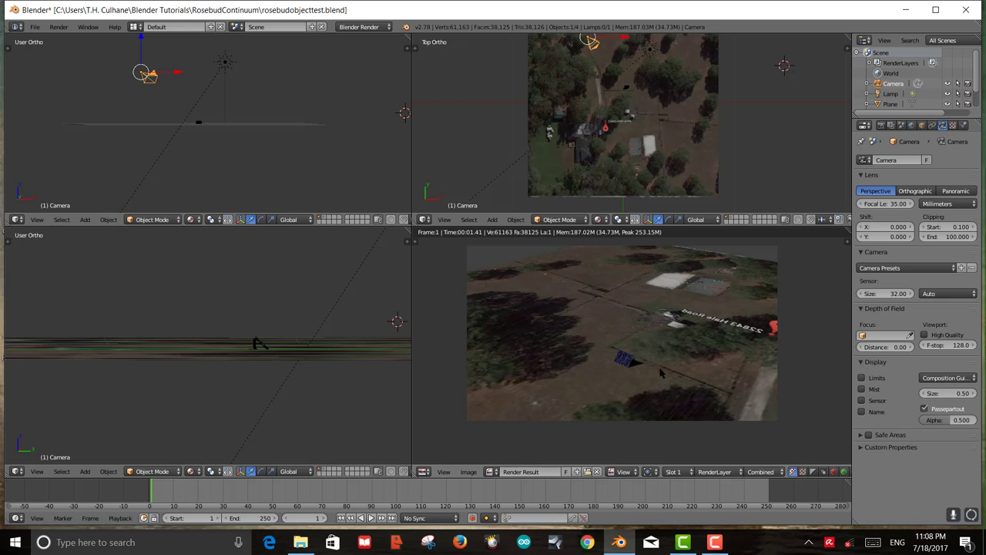
scroll(661, 373, "up", 1)
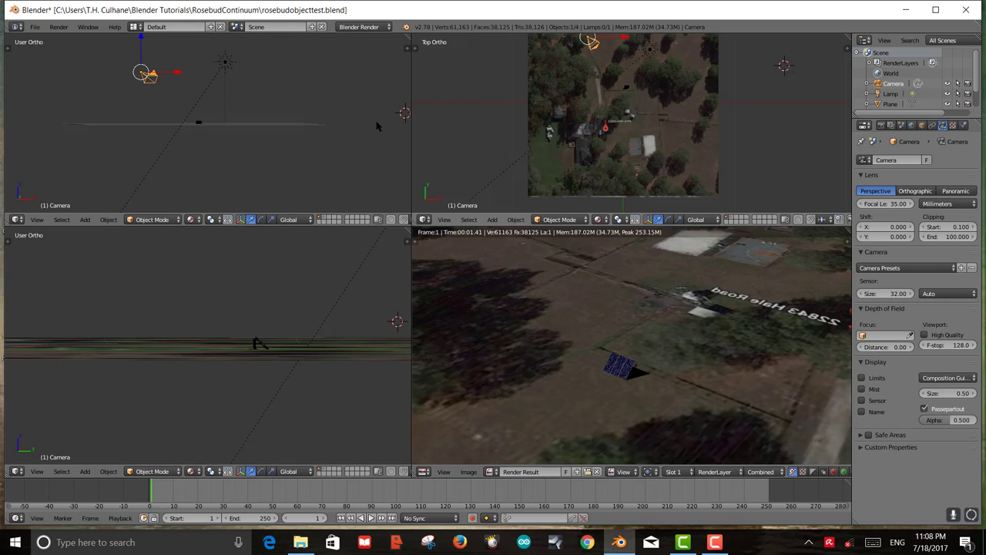
- Orbit the front and side viewports to angled views of the map, and compare them with the rendered panel array
middle_click_drag(194, 145, 196, 154)
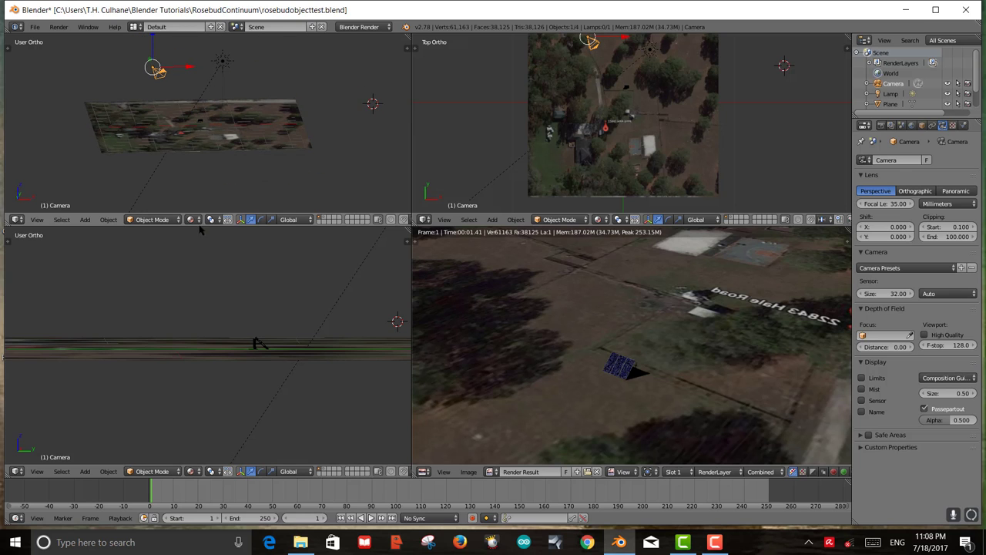
middle_click_drag(254, 342, 163, 362)
scroll(436, 355, "down", 1)
scroll(436, 355, "up", 1)
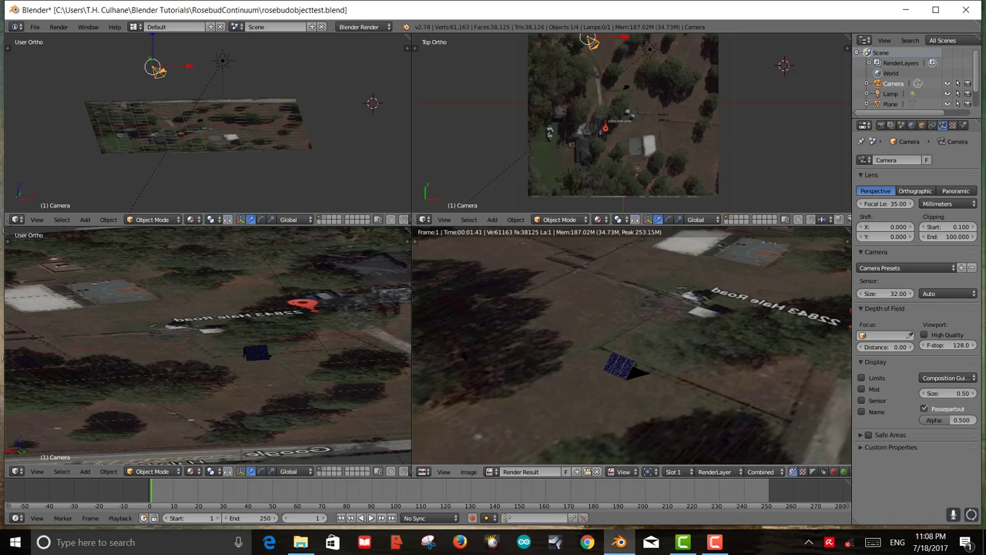
scroll(561, 355, "down", 1)
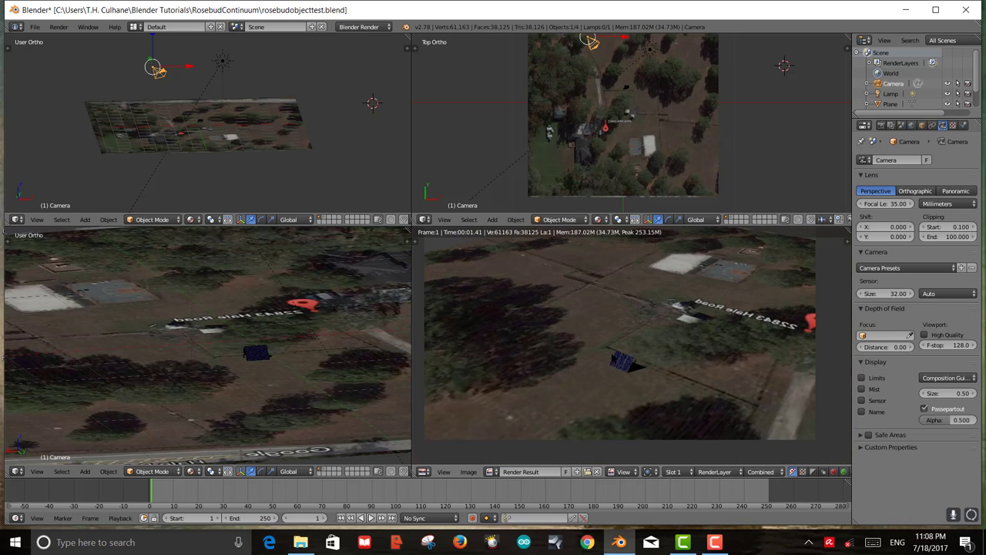
scroll(604, 349, "up", 3)
scroll(604, 337, "down", 1)
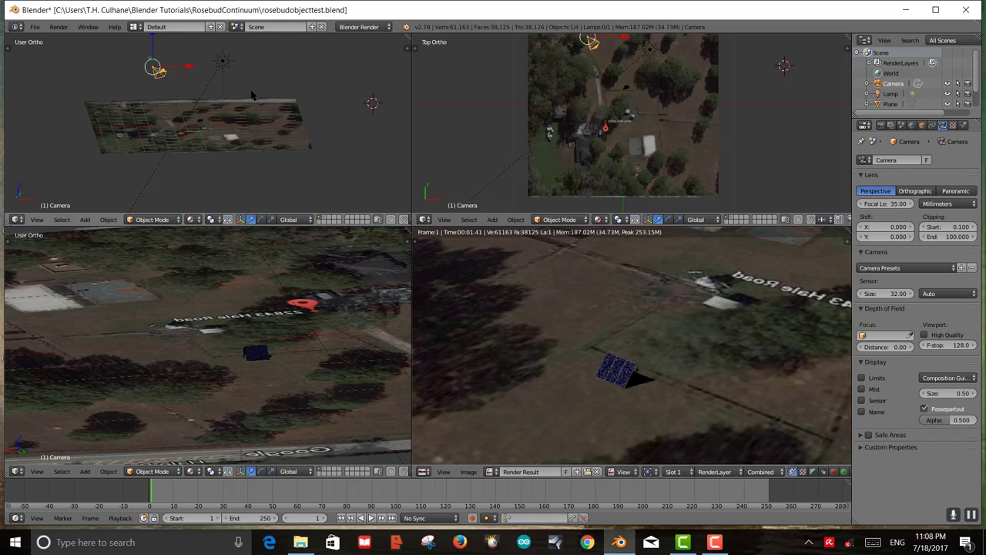
- Make the whole-scene overview and the top-view viewports taller, keeping the whole map in view
scroll(257, 124, "down", 2)
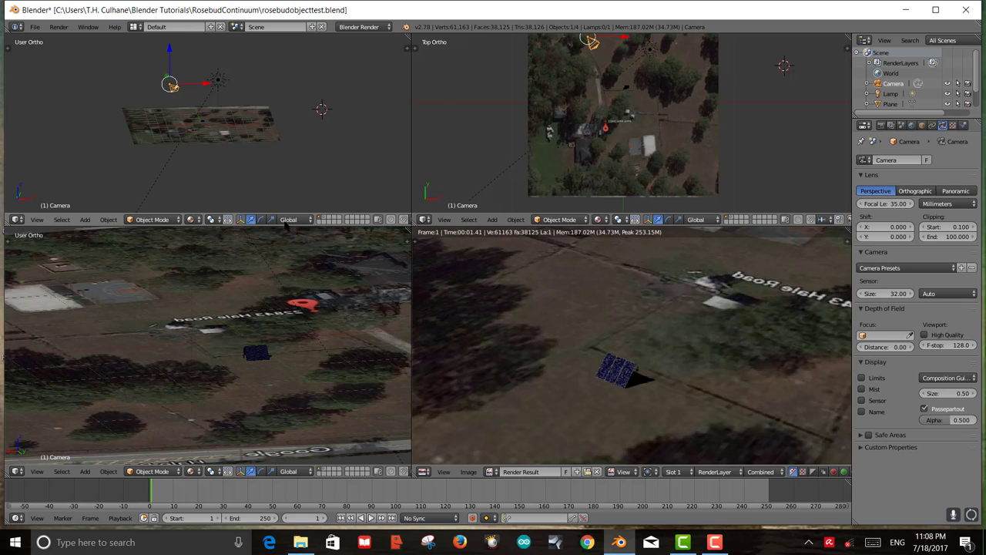
left_click_drag(295, 226, 300, 287)
left_click_drag(300, 251, 301, 323)
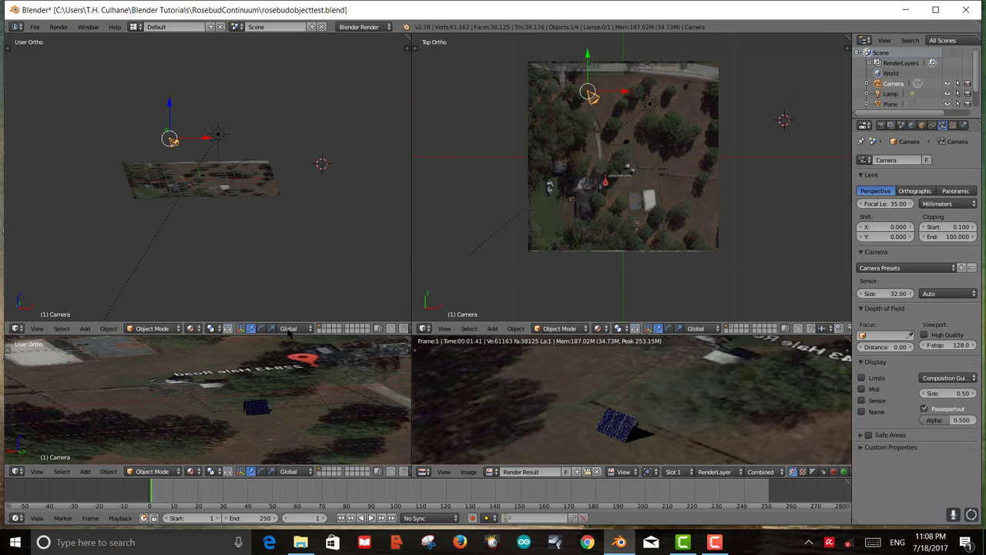
scroll(281, 246, "up", 2)
- Move the sun lamp along the X axis to the opposite side of the map and rotate it toward the panel array
right_click(224, 107)
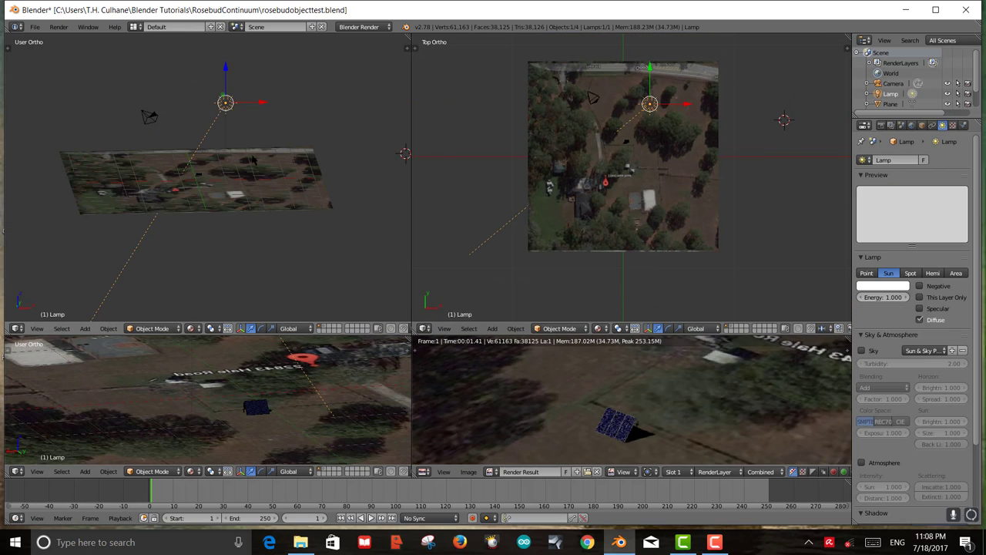
middle_click_drag(254, 259, 370, 248)
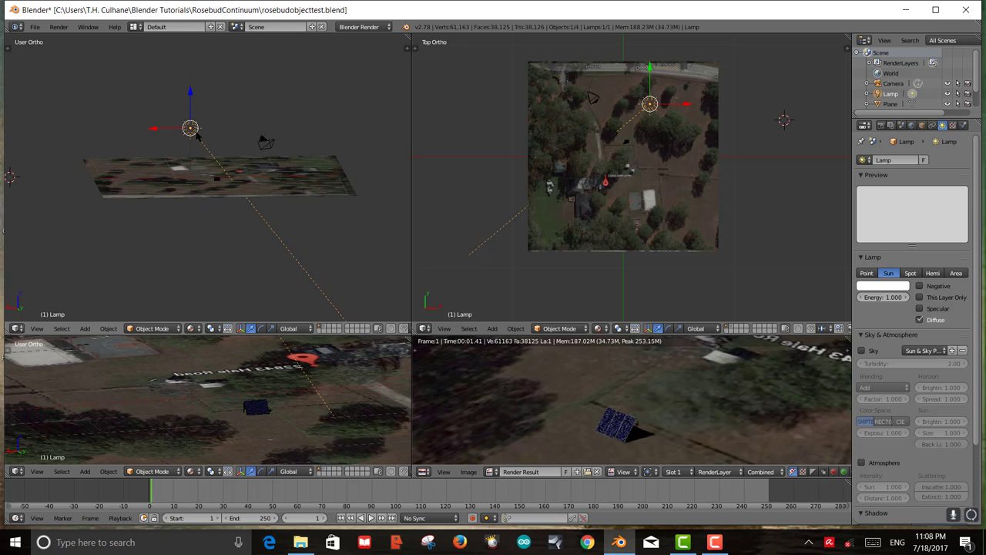
left_click_drag(153, 133, 316, 173)
key("r")
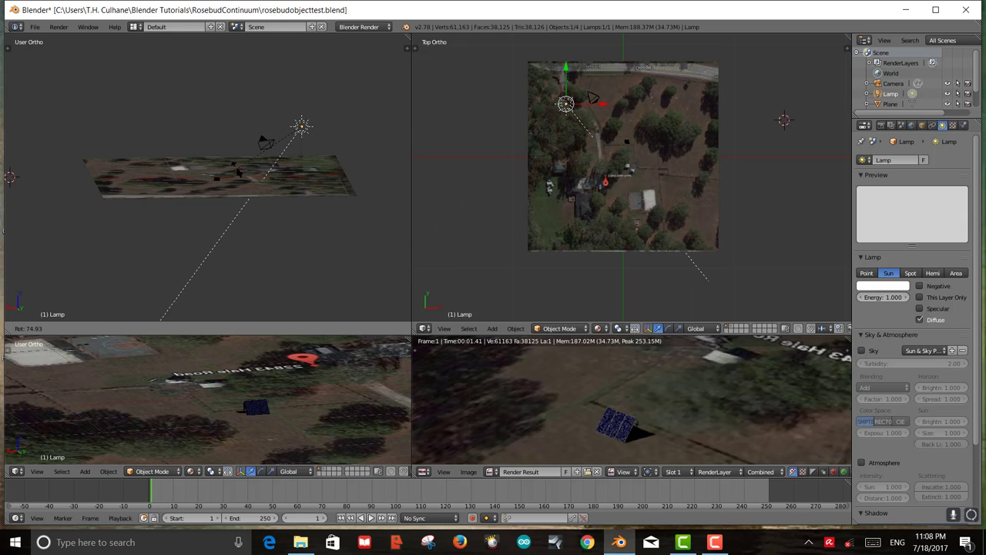
left_click(233, 166)
scroll(303, 150, "up", 4)
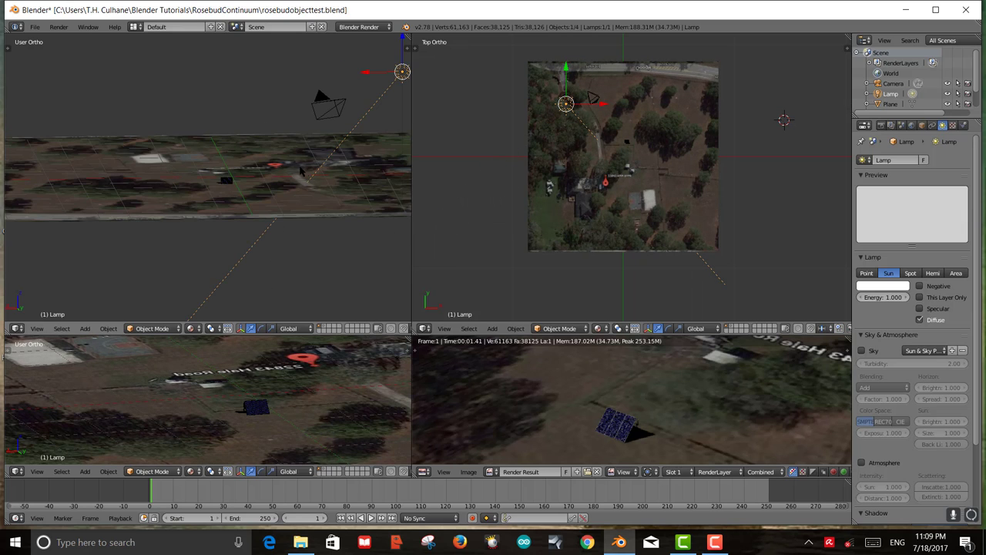
scroll(339, 124, "down", 3)
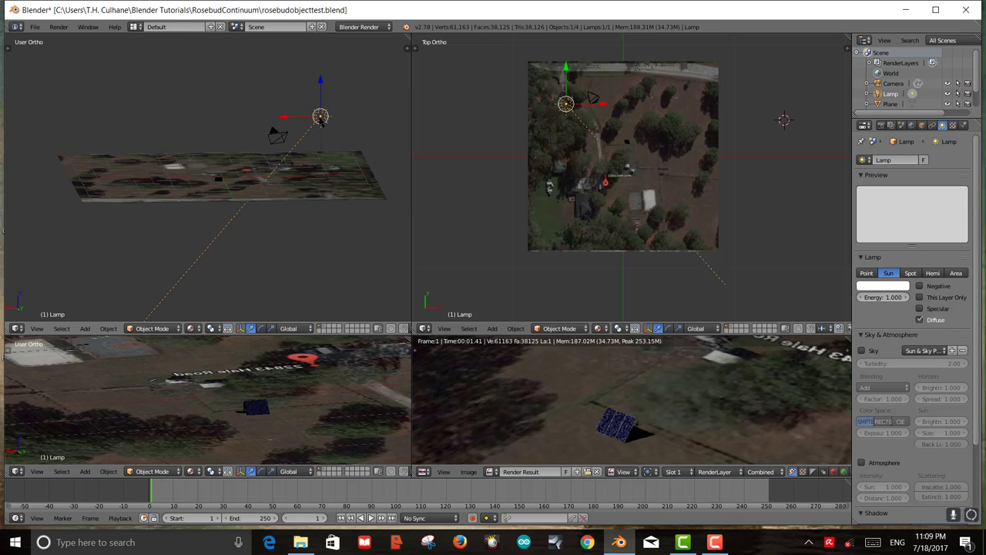
- Move the sun lamp to the map's corner, lower it to map level and rotate it to shine almost horizontally across the map
left_click_drag(321, 120, 386, 150)
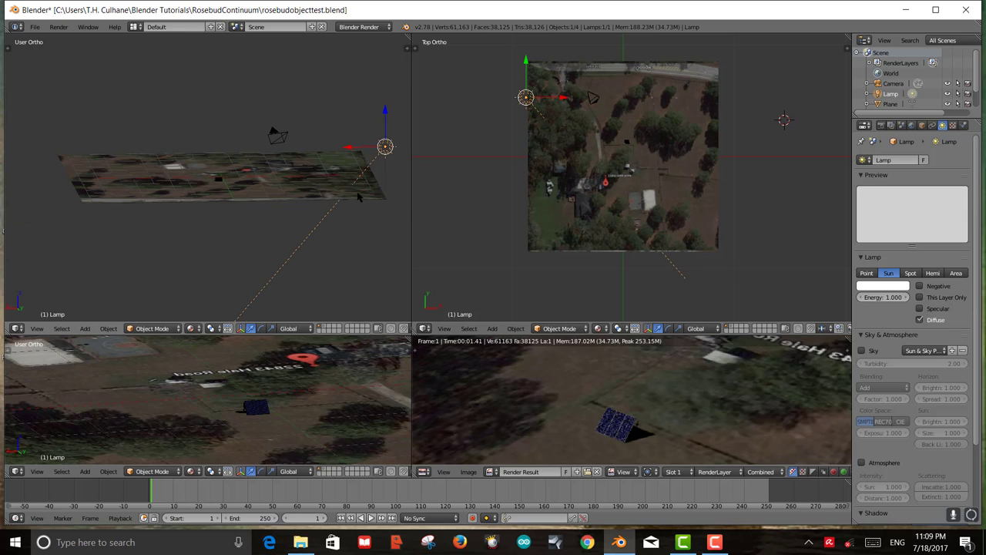
key("r")
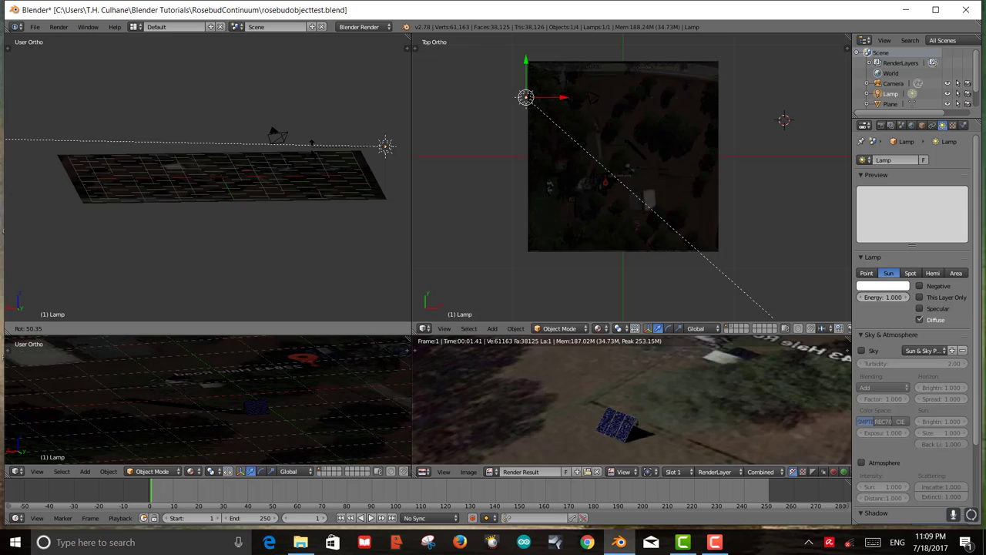
key("Return")
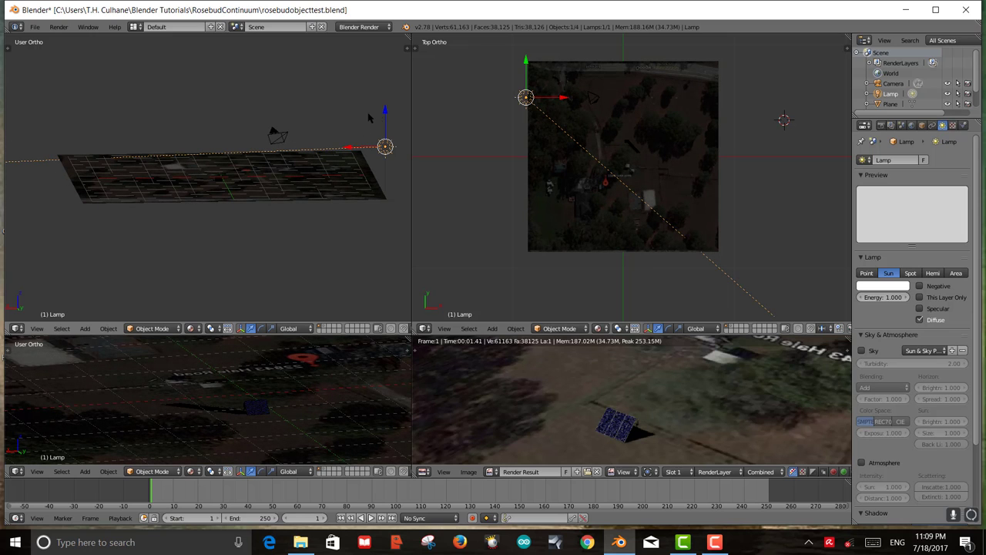
left_click_drag(384, 112, 382, 170)
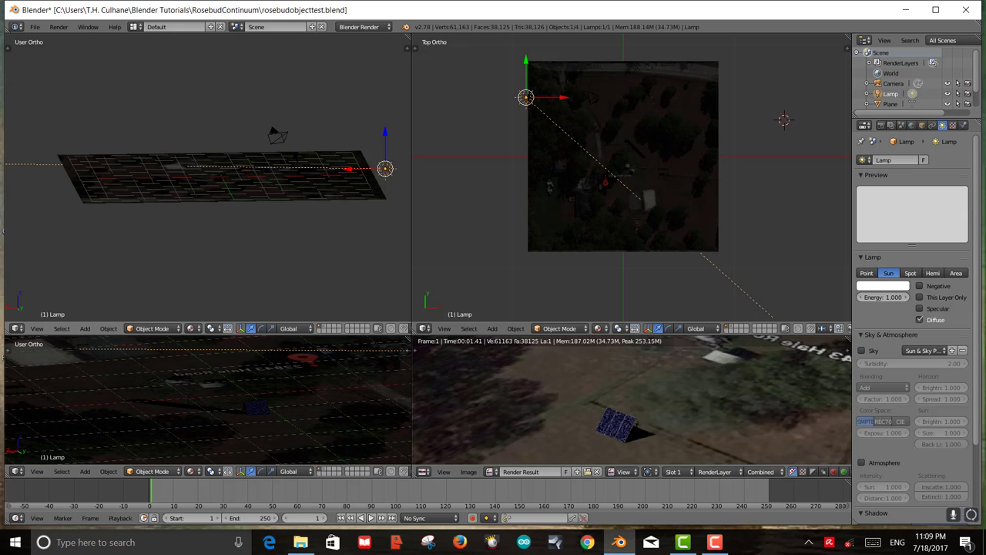
scroll(381, 167, "up", 3)
scroll(632, 181, "up", 4)
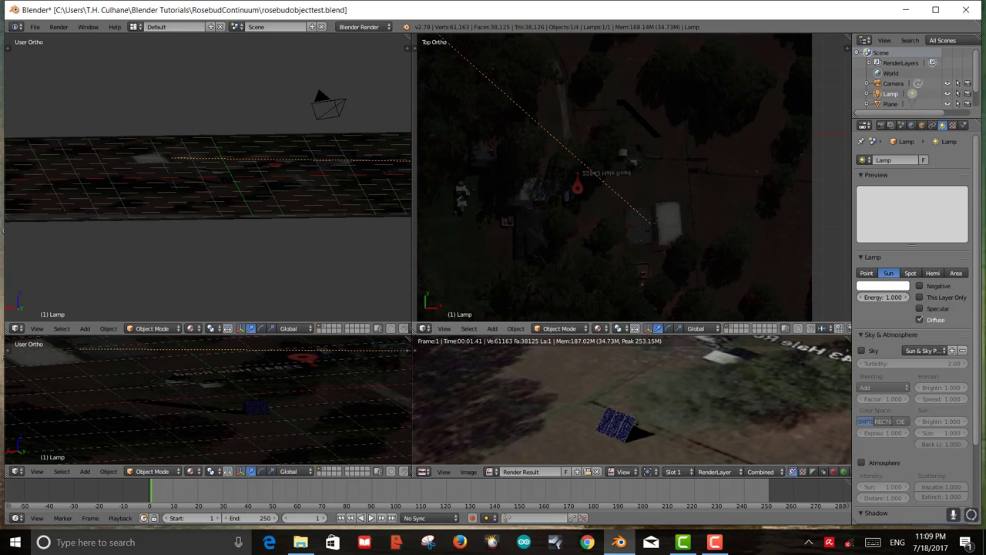
scroll(614, 177, "down", 1)
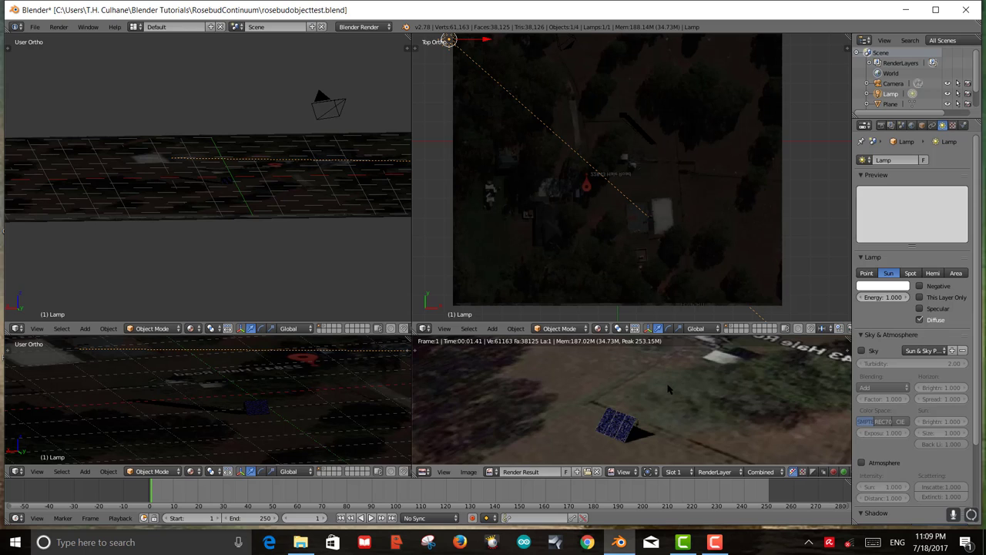
- Close the render result to return to the camera view, and make the timeline taller
key("Escape")
scroll(632, 401, "down", 3)
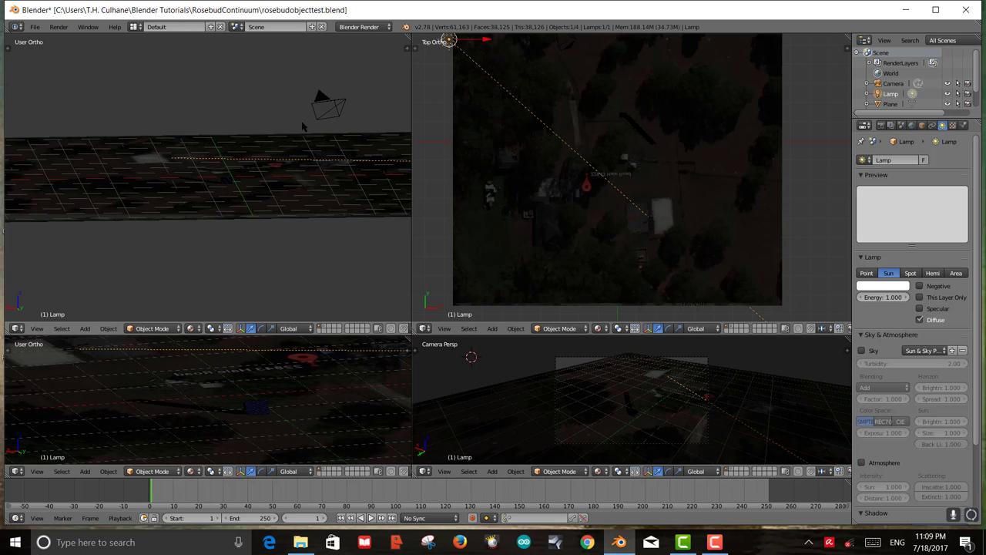
middle_click_drag(208, 177, 208, 208)
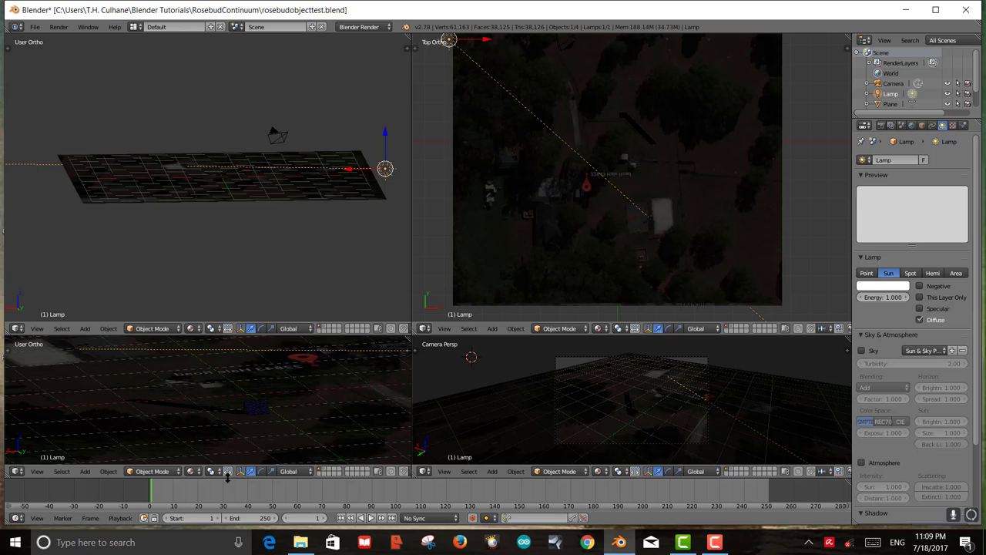
left_click_drag(227, 477, 231, 416)
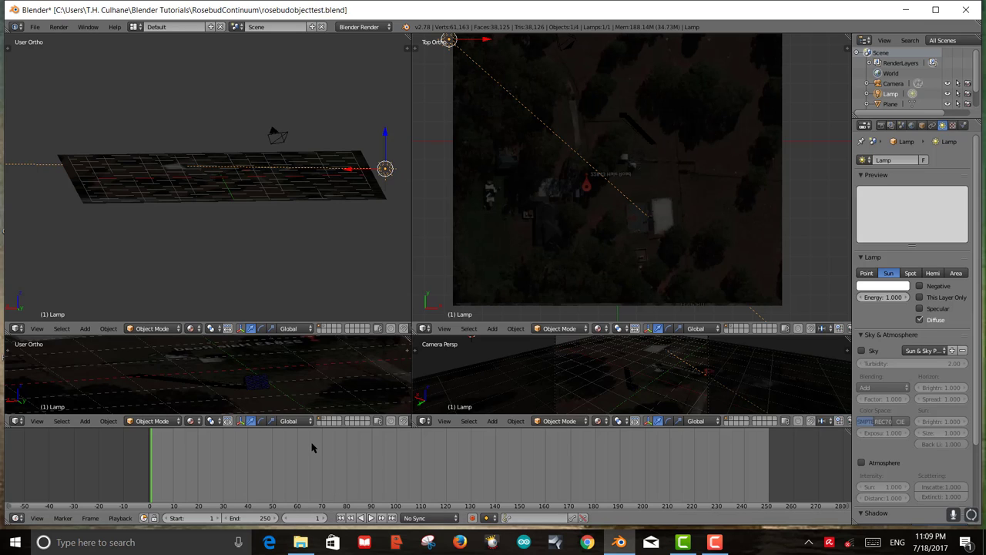
- Insert a LocRot keyframe for the sun lamp at frame 1, and advance the current frame to 30
key("i")
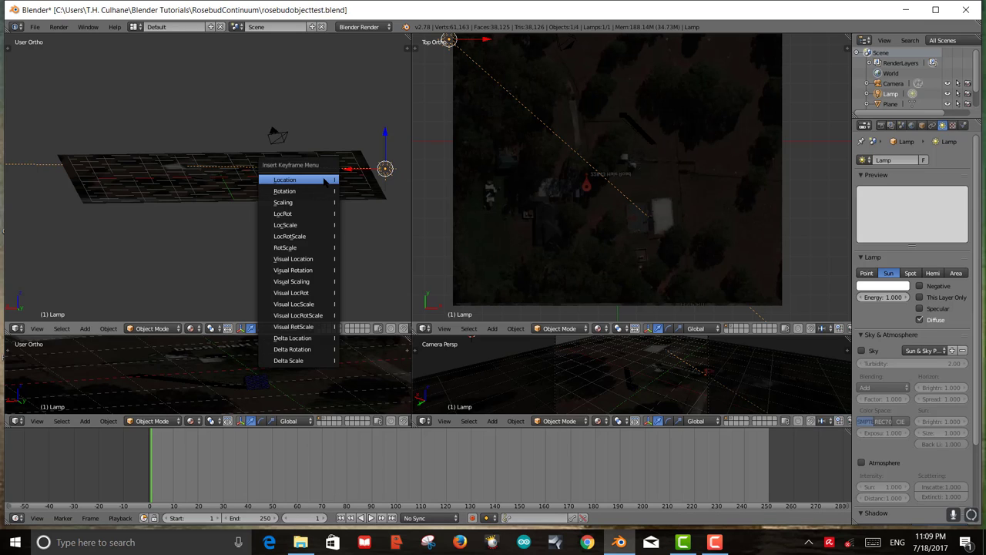
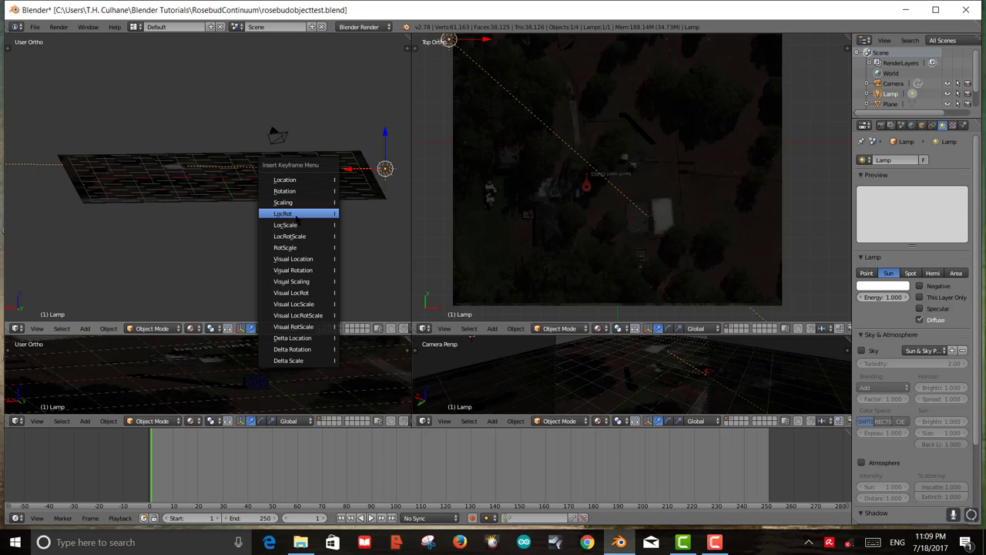
left_click(295, 214)
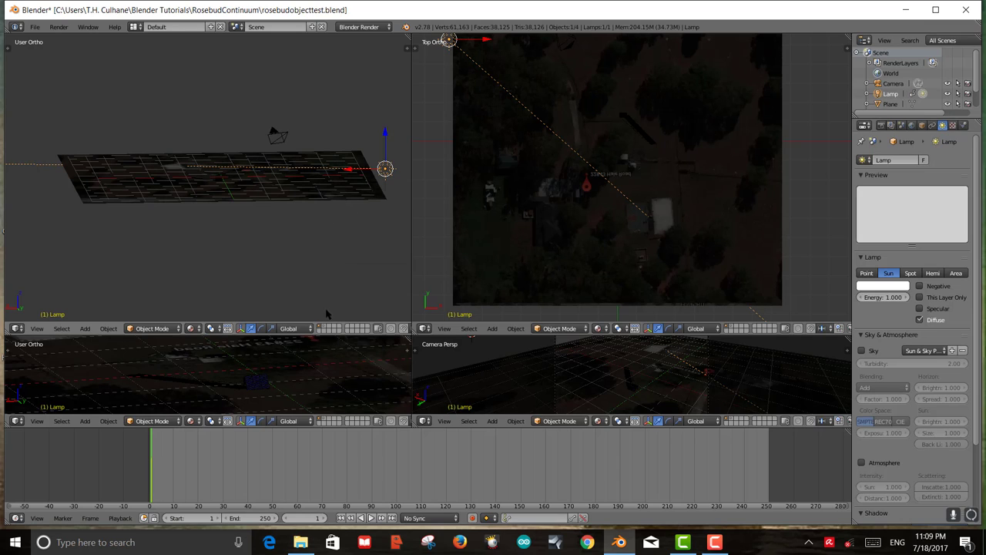
scroll(157, 484, "up", 2)
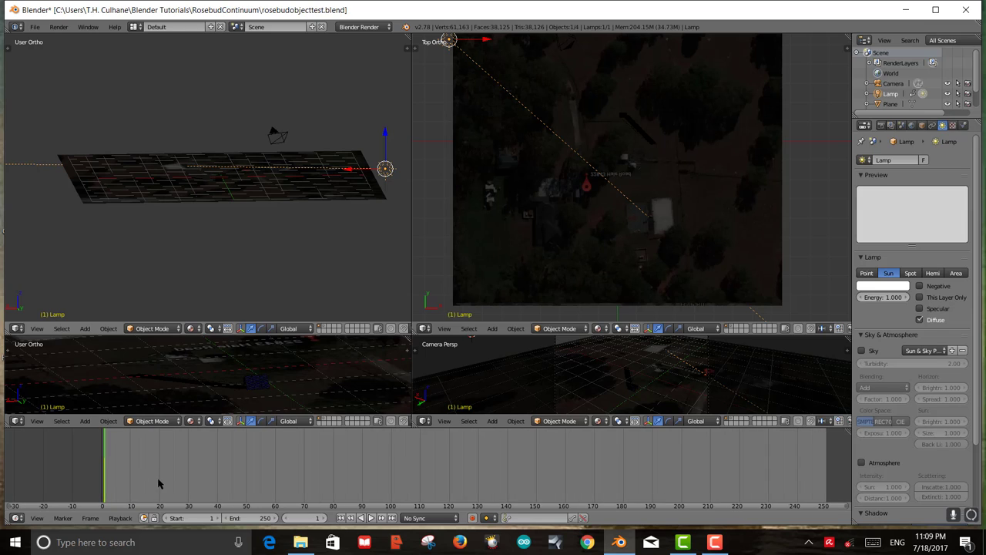
left_click_drag(116, 472, 128, 471)
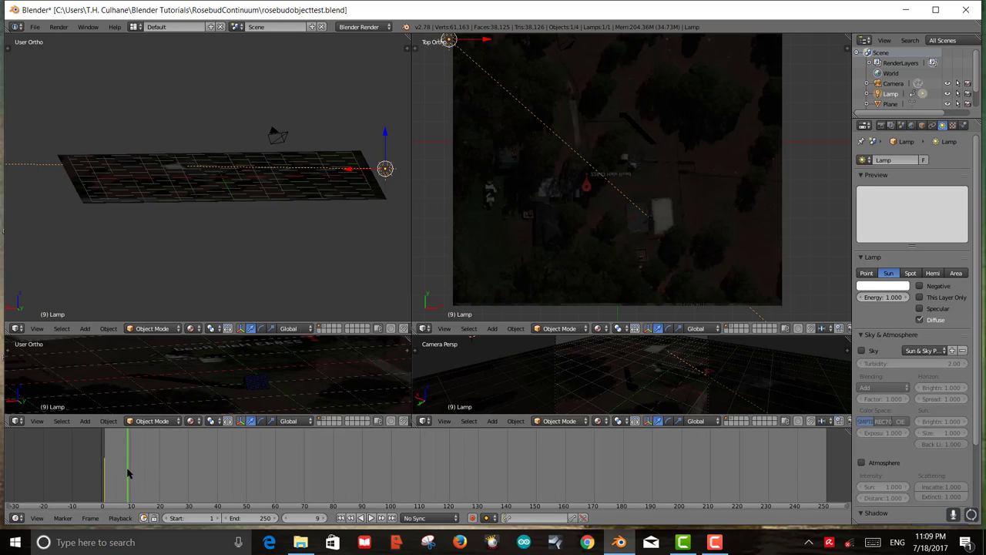
key("alt+a")
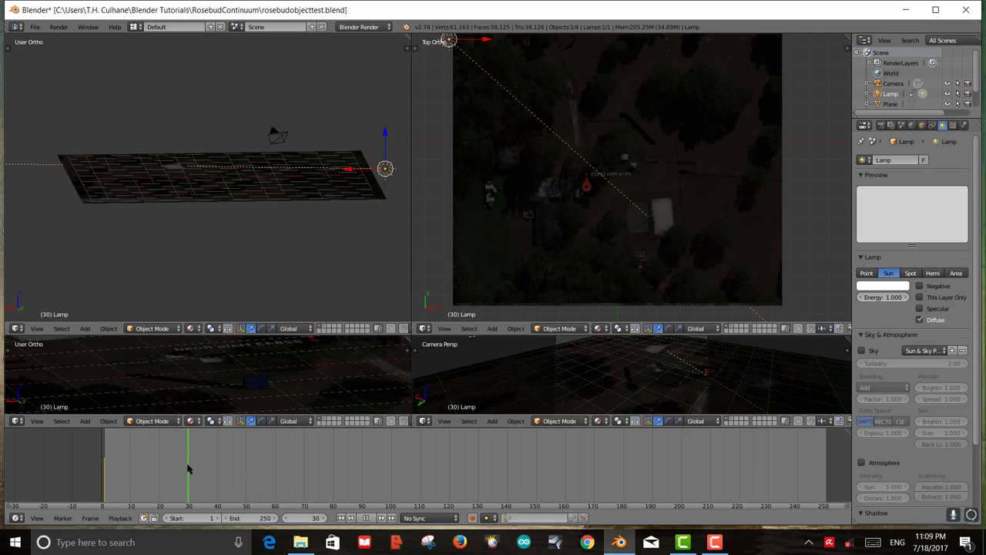
key("alt+a")
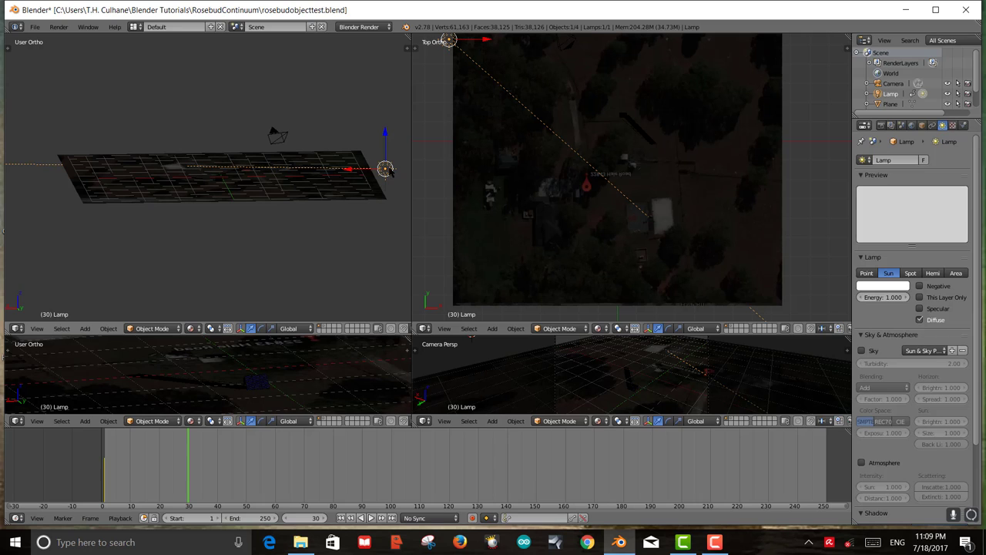
- Raise the sun lamp high above the middle of the map and rotate it to shine almost straight down
left_click_drag(386, 169, 228, 66)
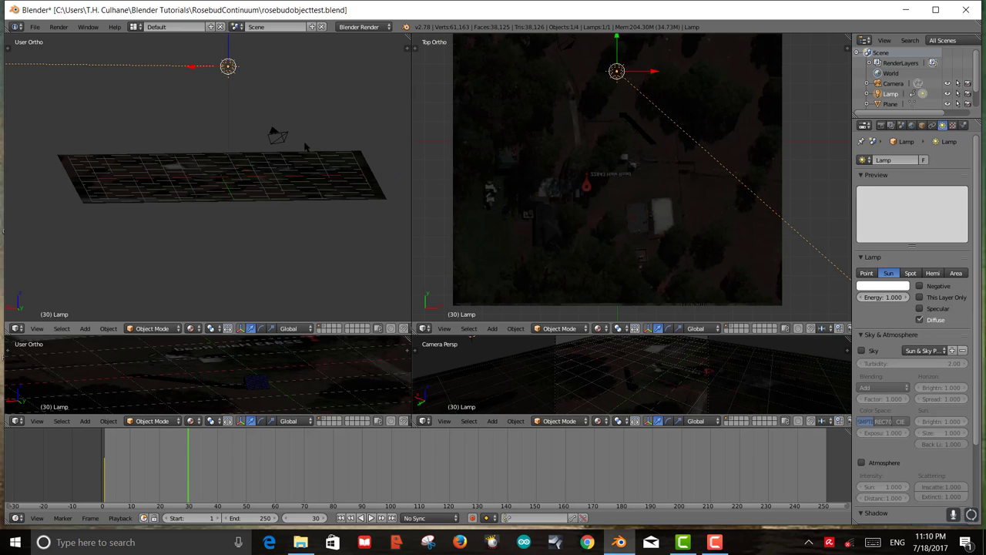
scroll(632, 177, "down", 3)
scroll(632, 177, "up", 4)
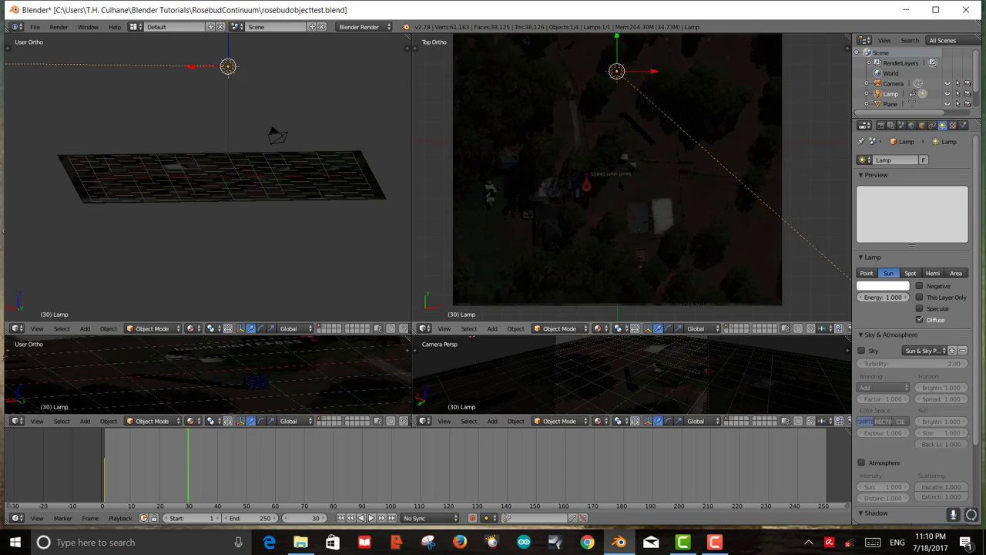
scroll(632, 176, "down", 2)
scroll(631, 176, "down", 1)
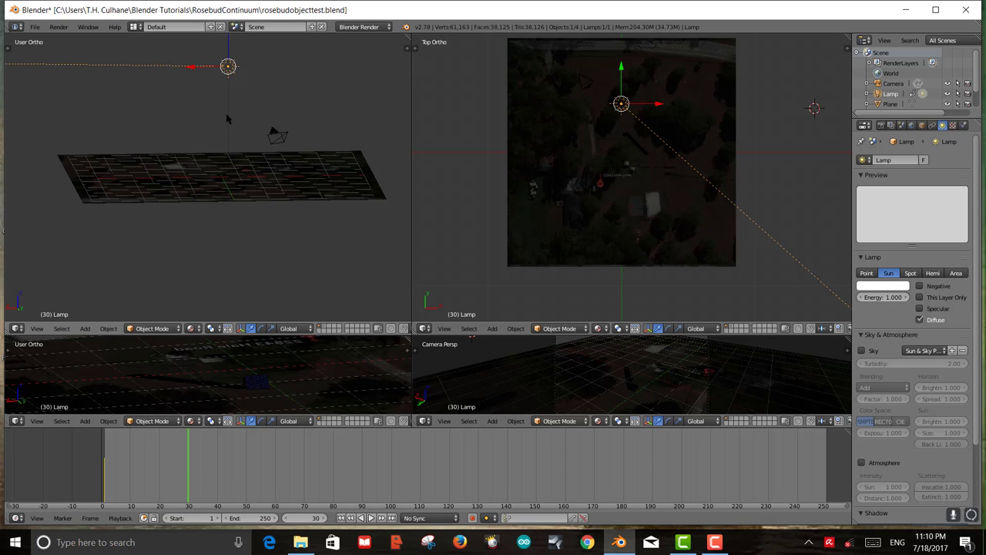
key("r")
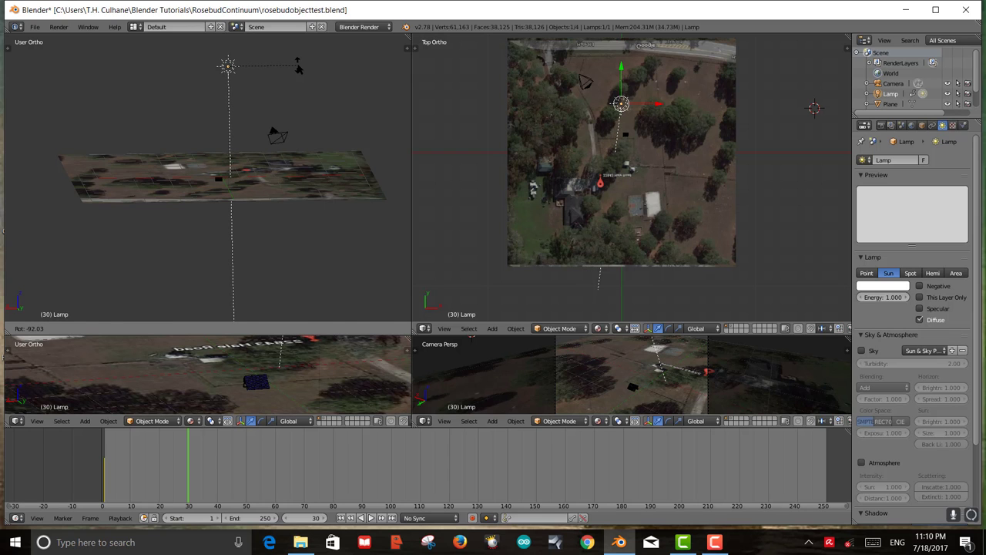
left_click(295, 75)
- Shift the sun lamp along the Y axis toward the road edge of the map and tilt its beam toward the panel array
middle_click_drag(292, 199, 286, 262)
scroll(176, 220, "up", 5)
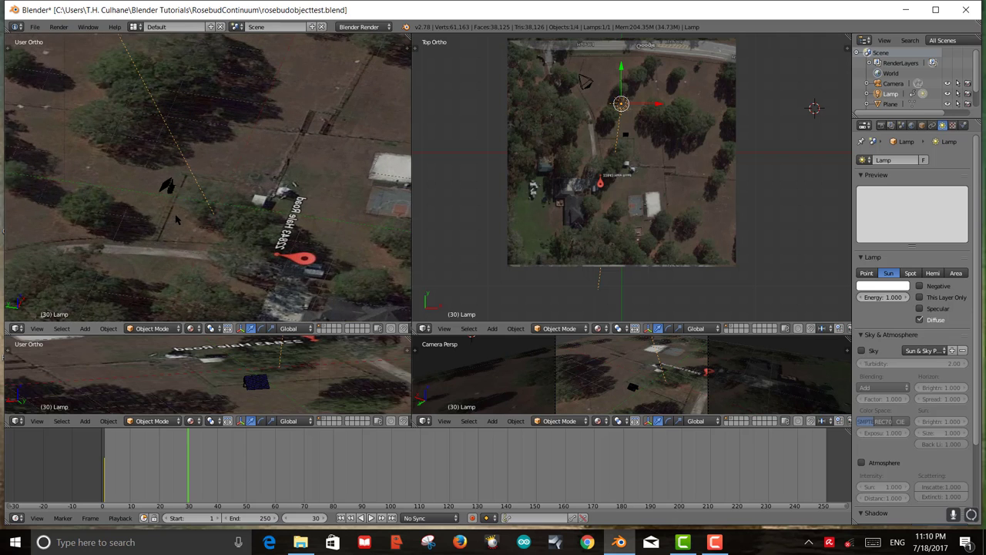
middle_click_drag(218, 244, 231, 193)
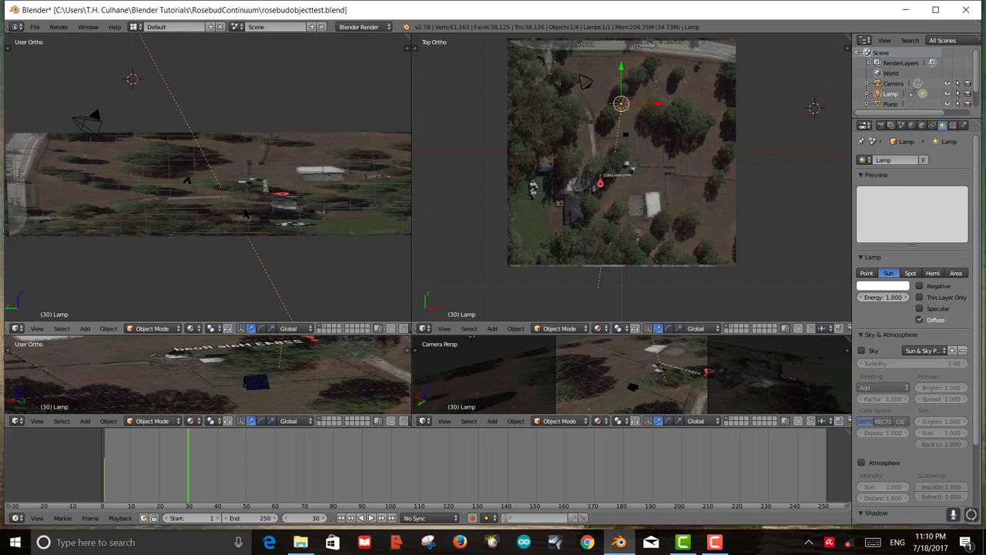
scroll(178, 80, "down", 5)
left_click_drag(131, 85, 94, 83)
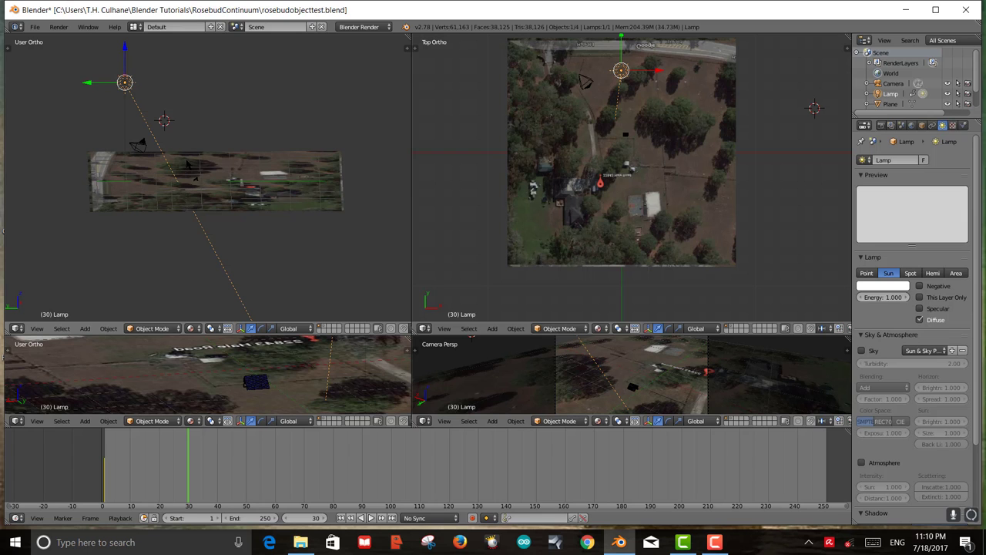
key("r")
left_click(204, 185)
scroll(217, 201, "up", 3)
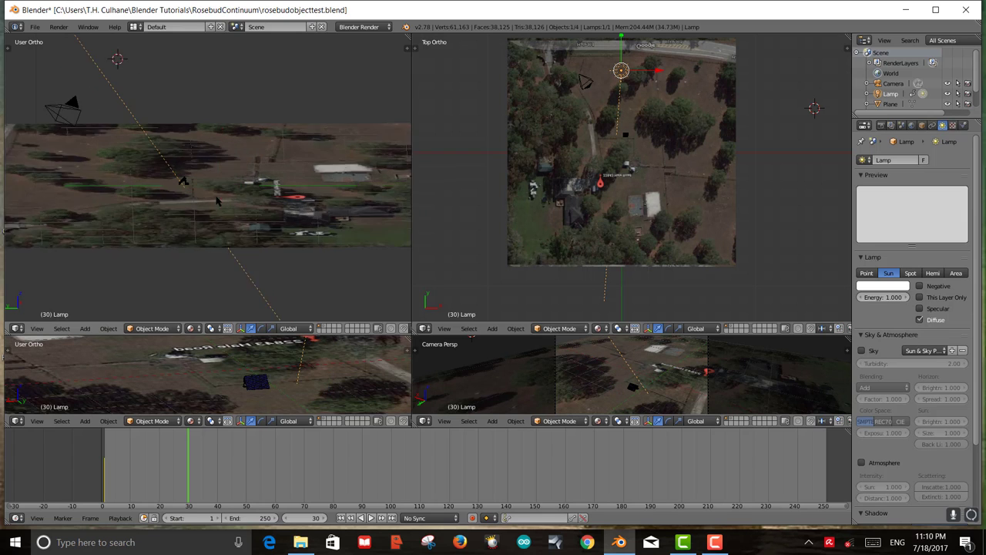
- Rotate the sun lamp about 5 degrees from the front so its beam lands on the solar panel array
middle_click_drag(218, 200, 167, 242)
scroll(242, 202, "down", 3)
middle_click_drag(243, 203, 242, 230)
scroll(242, 229, "up", 2)
scroll(232, 208, "down", 5)
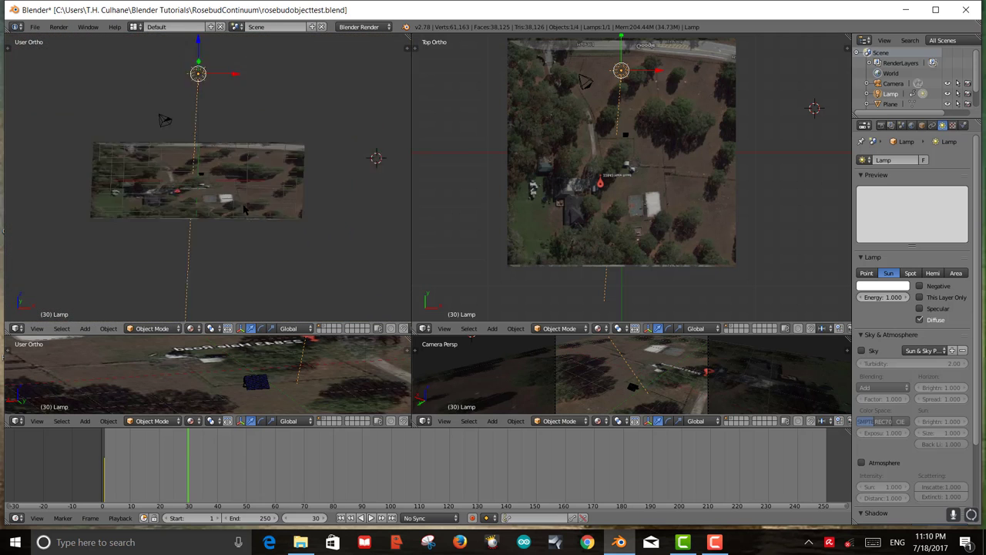
key("r")
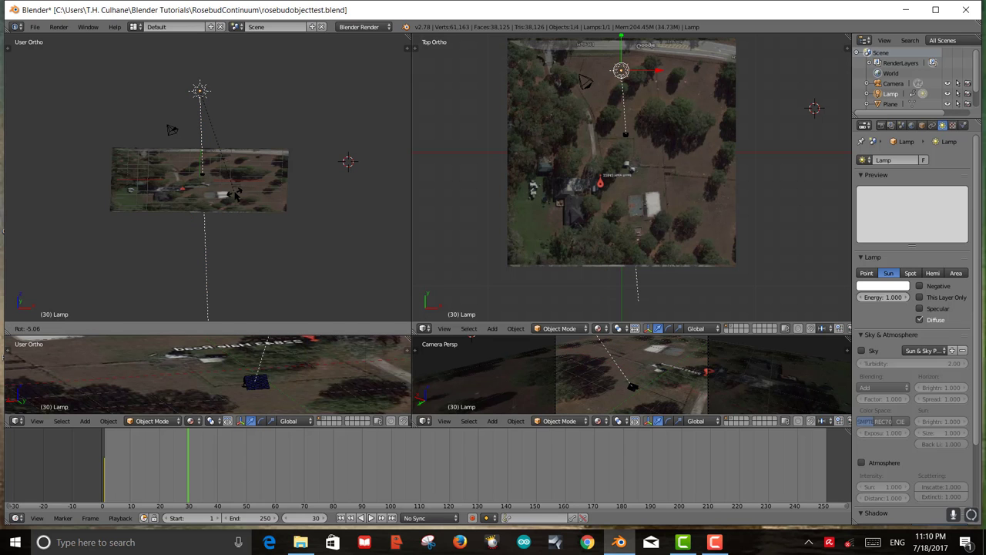
left_click(236, 194)
scroll(236, 194, "up", 5)
middle_click_drag(236, 195, 329, 212)
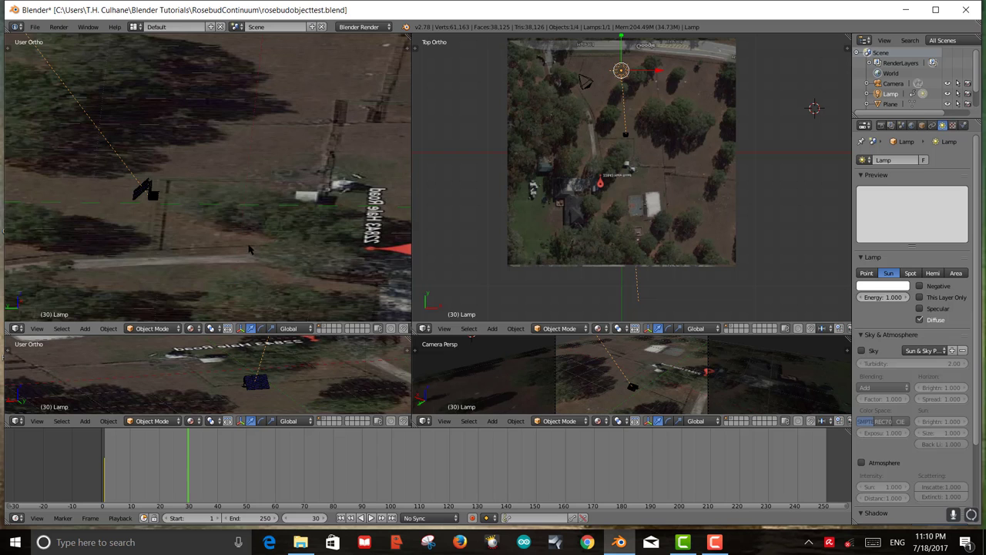
- Insert a LocRot keyframe for the overhead sun lamp at frame 30
middle_click_drag(248, 249, 287, 217)
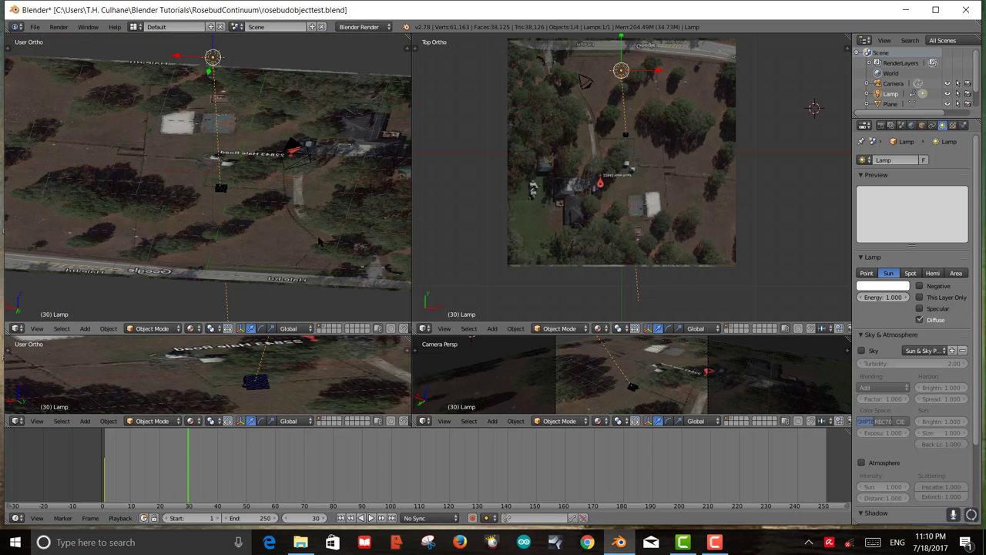
key("i")
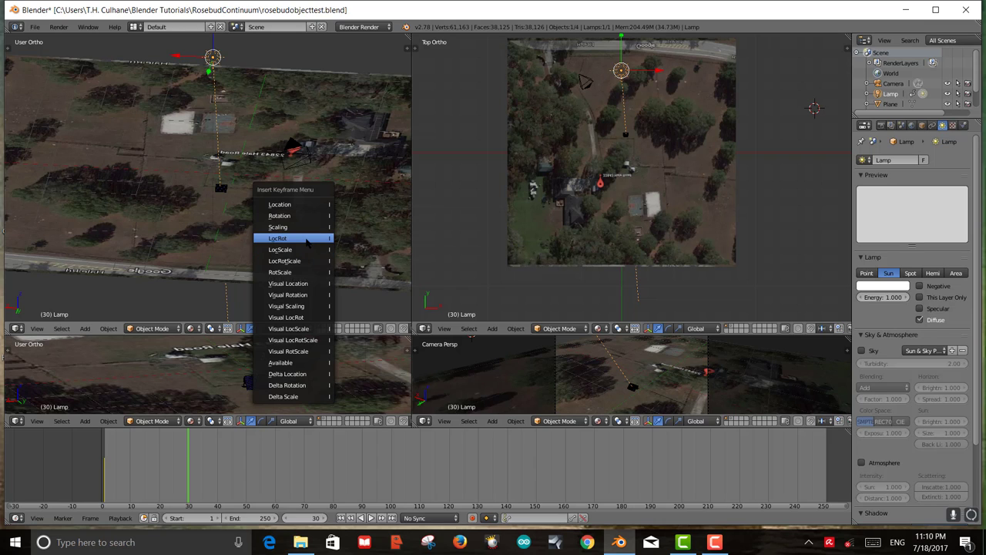
left_click(308, 238)
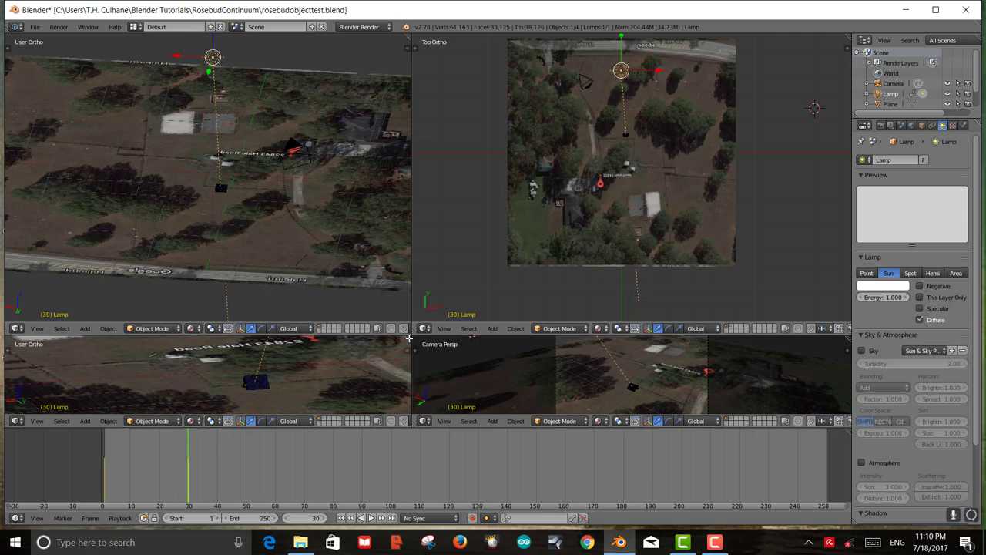
- Join the four viewports into two, keeping the whole-scene overview and an enlarged camera view
left_click_drag(409, 337, 395, 365)
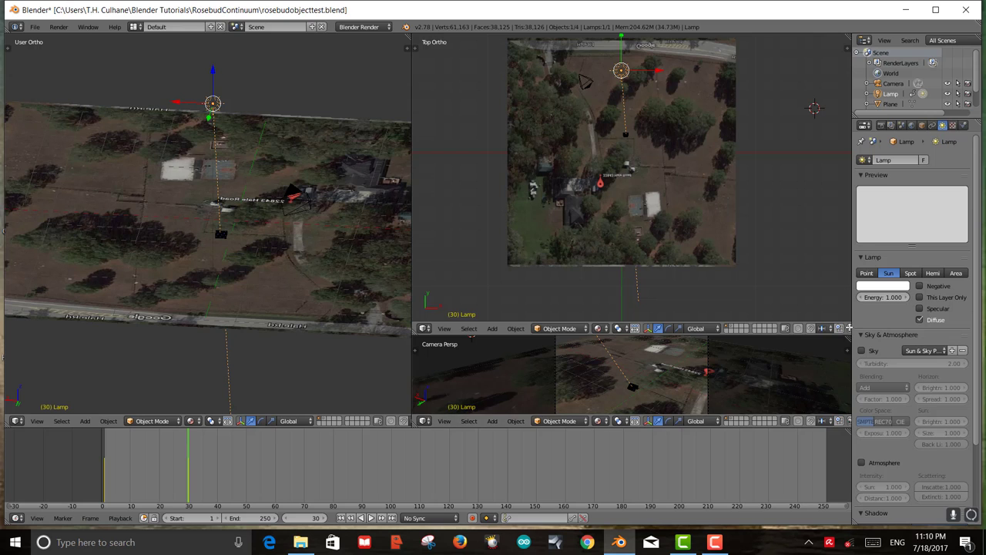
left_click_drag(849, 327, 832, 241)
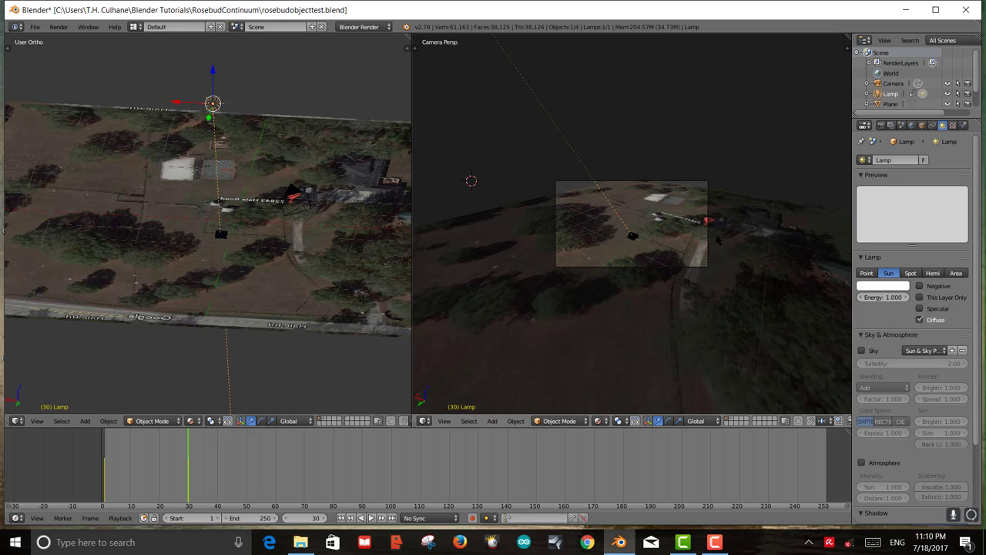
scroll(716, 240, "up", 4)
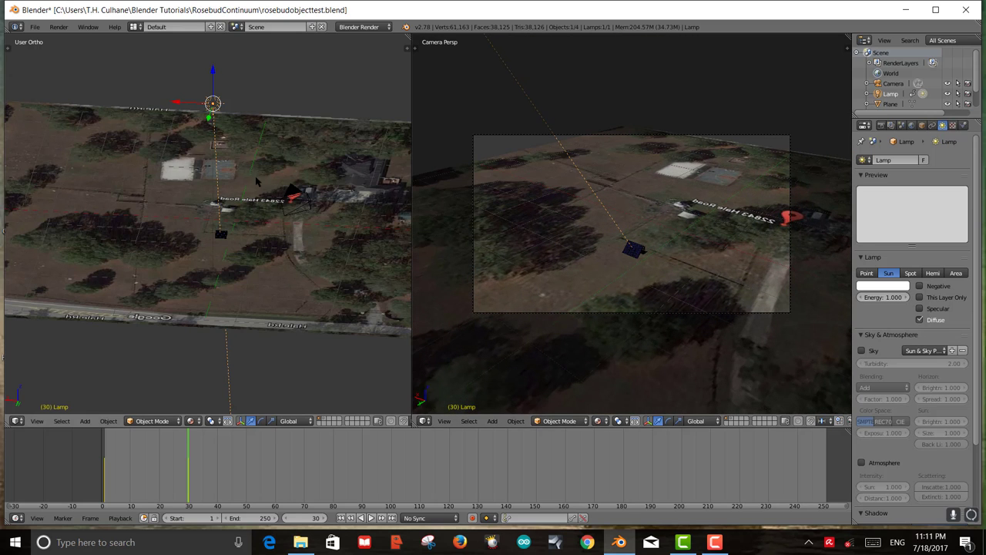
- Go to frame 60, move the sun lamp along X to the opposite edge of the map, and lower it along Z to ground level
scroll(259, 182, "down", 3)
key("alt+a")
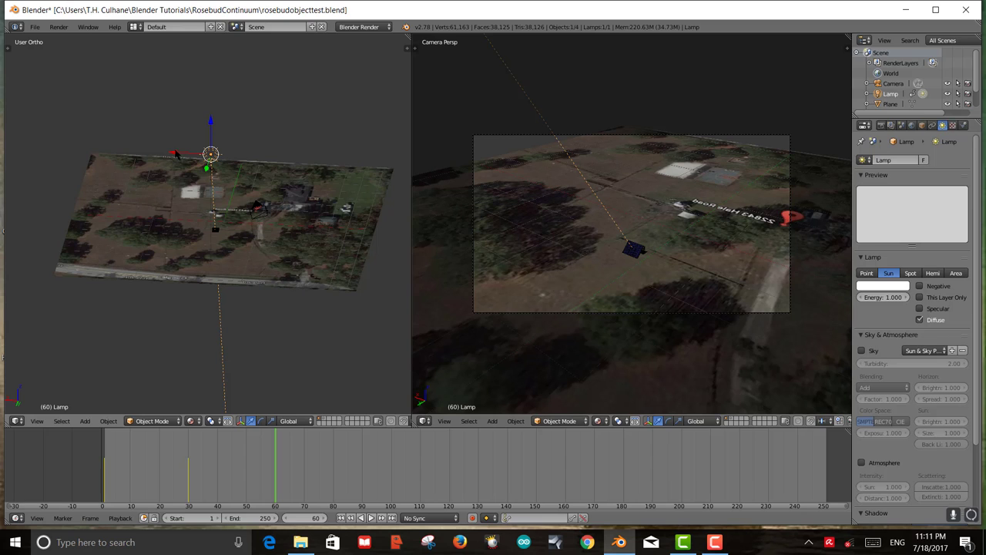
left_click_drag(175, 154, 26, 146)
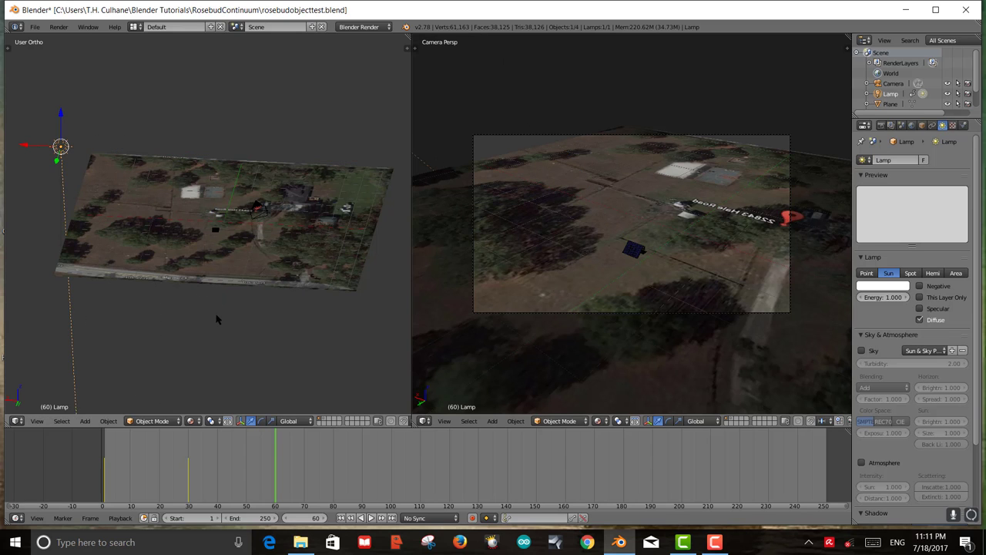
middle_click_drag(216, 319, 247, 319)
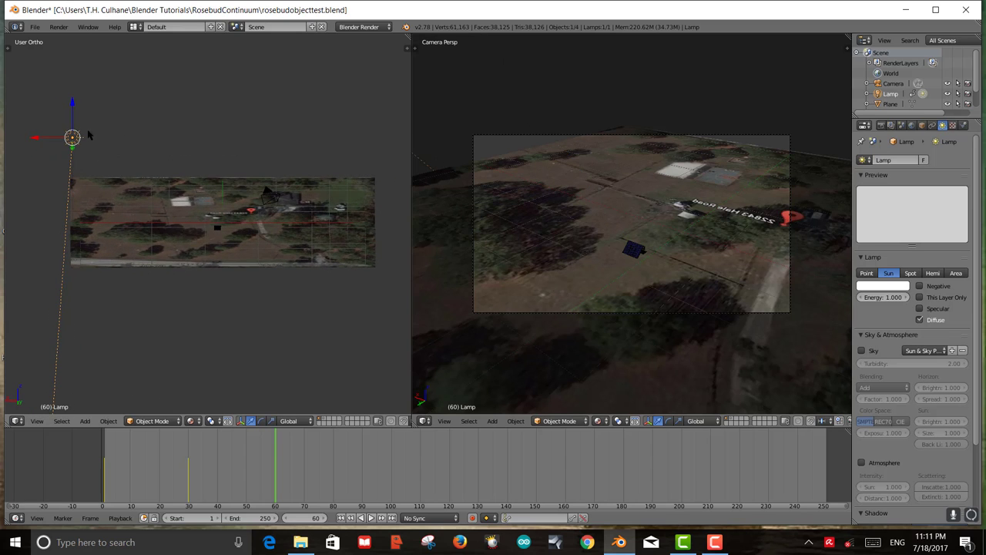
left_click_drag(73, 104, 69, 184)
- Rotate the sun lamp about 95 degrees so its beam runs level across the map, and insert a LocRot keyframe at frame 60
key("r")
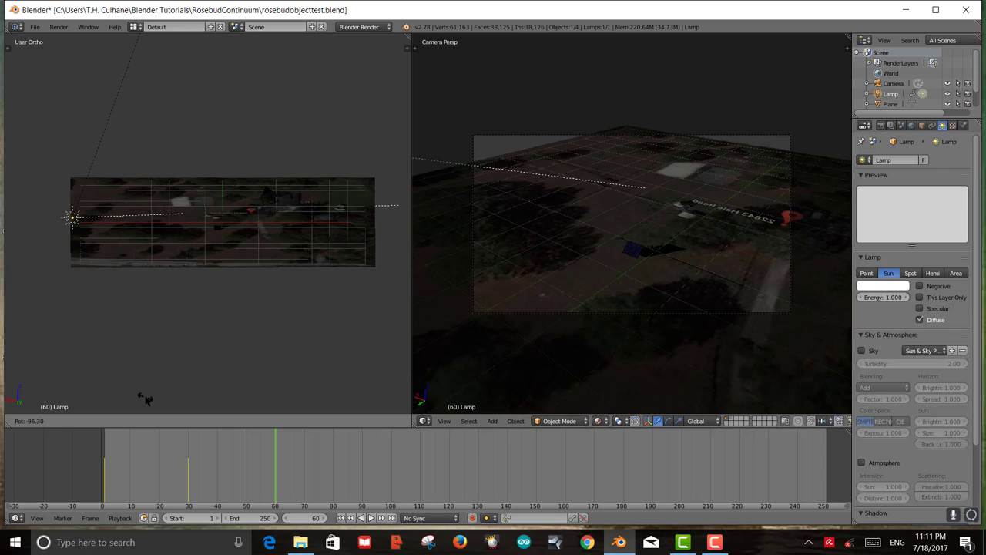
left_click(143, 44)
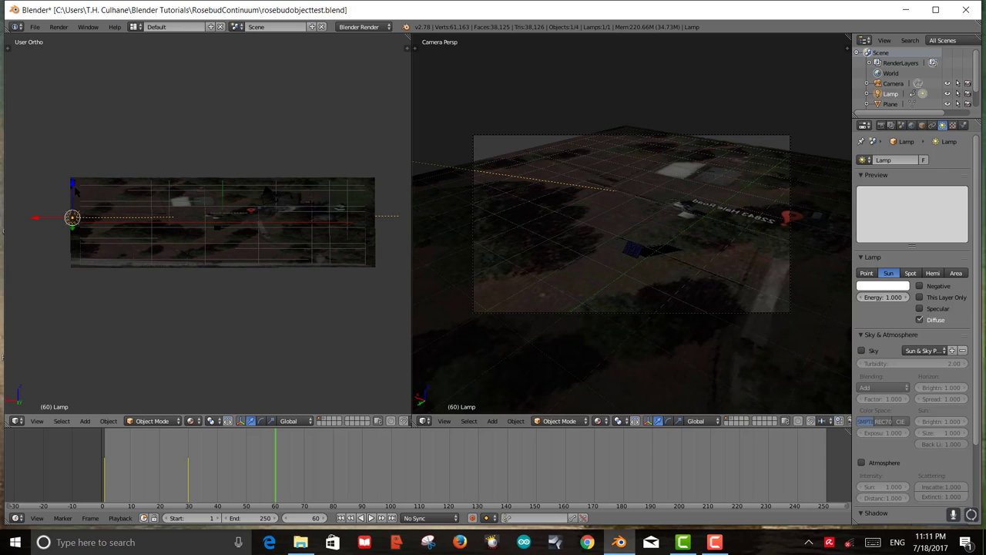
left_click_drag(40, 222, 36, 219)
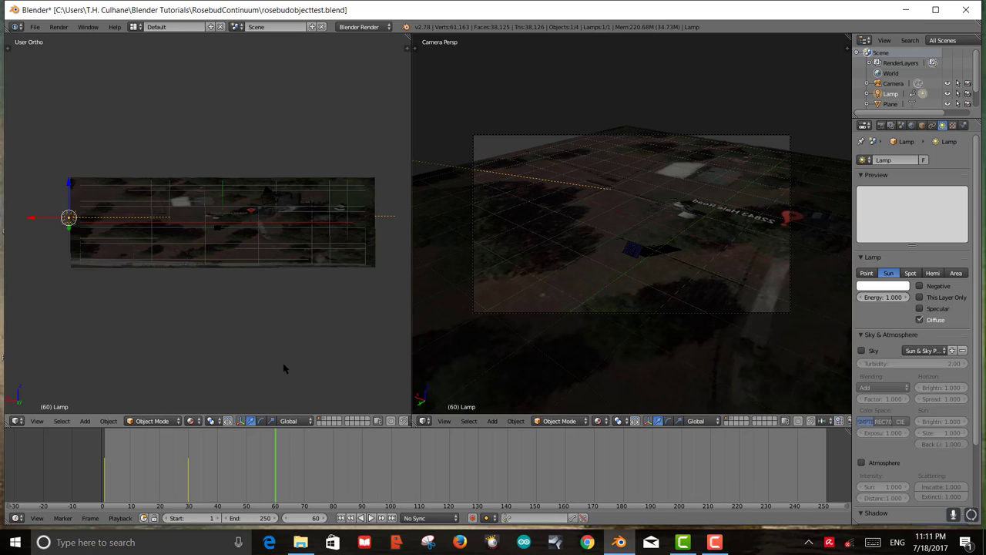
key("i")
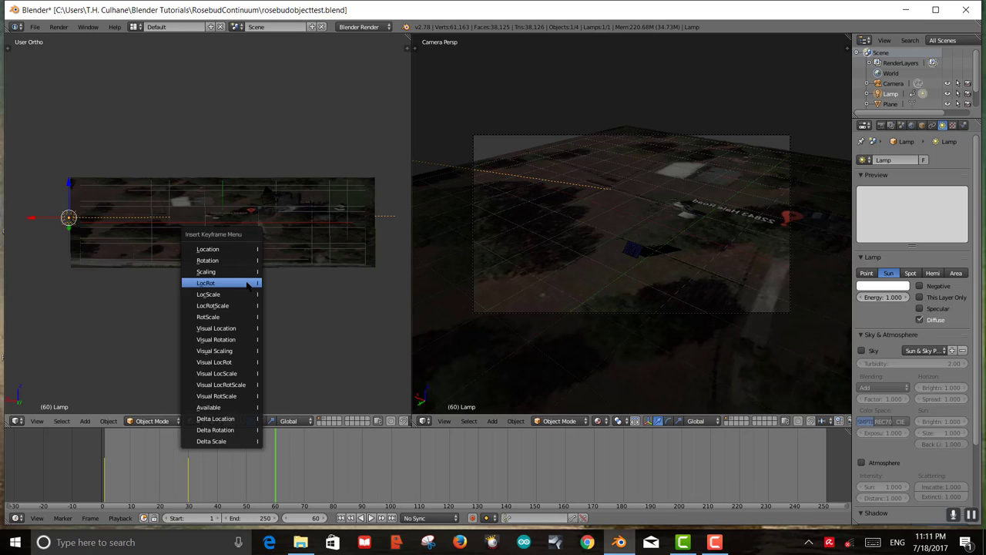
left_click(247, 283)
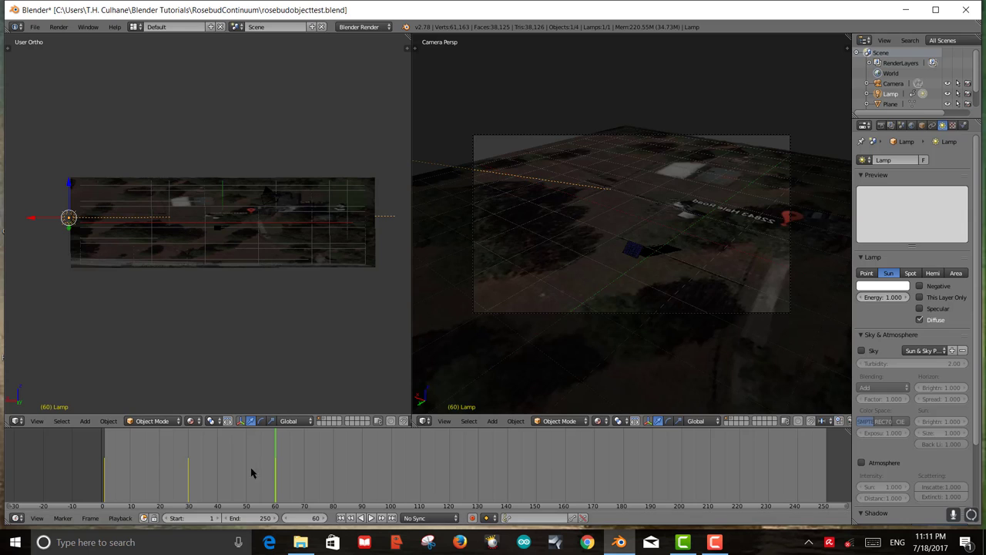
- Scrub the animation back to frame 24 and examine the solar panel array's shadow up close in the camera view
left_click_drag(254, 469, 173, 469)
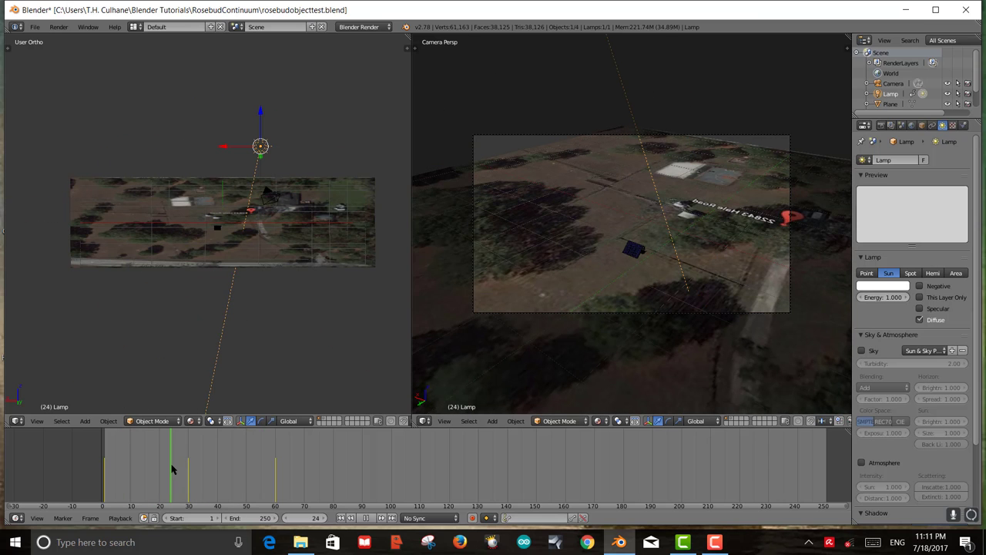
scroll(497, 456, "up", 2)
scroll(625, 336, "up", 3)
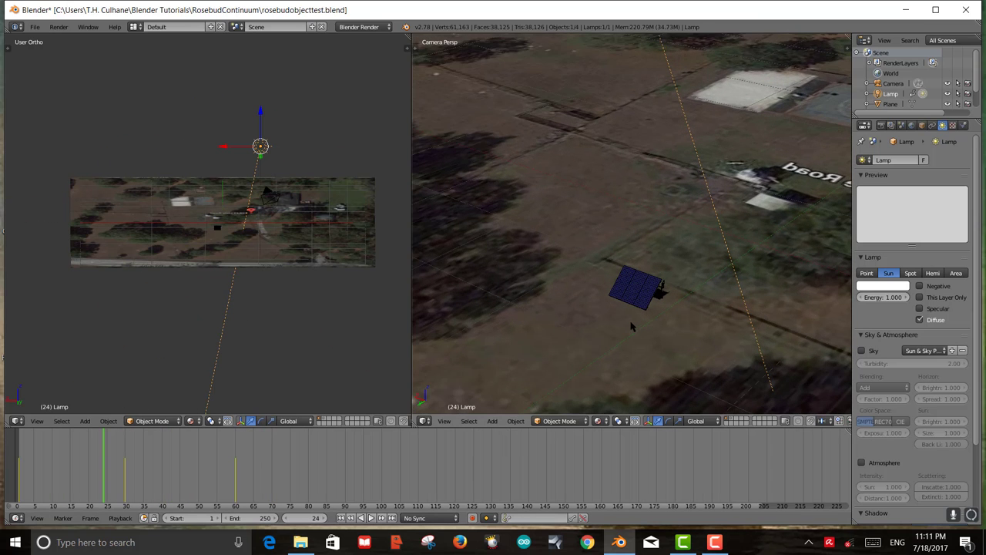
middle_click_drag(594, 278, 589, 207, "shift")
- Select the camera in the scene overview, restore the camera view, and move the camera closer to the driveway side of the map
scroll(188, 205, "down", 4)
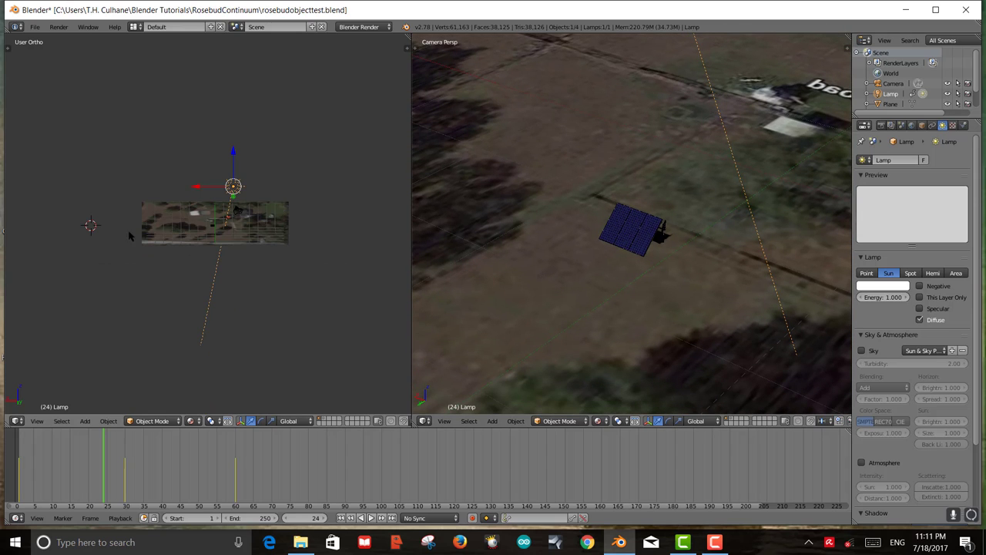
middle_click_drag(301, 305, 212, 236)
right_click(123, 206)
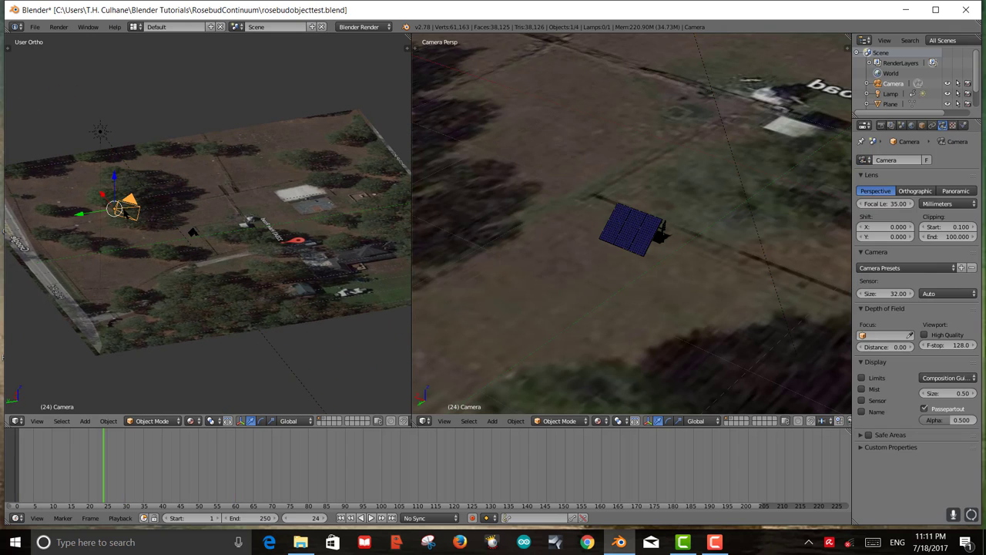
key("ctrl+KP_0")
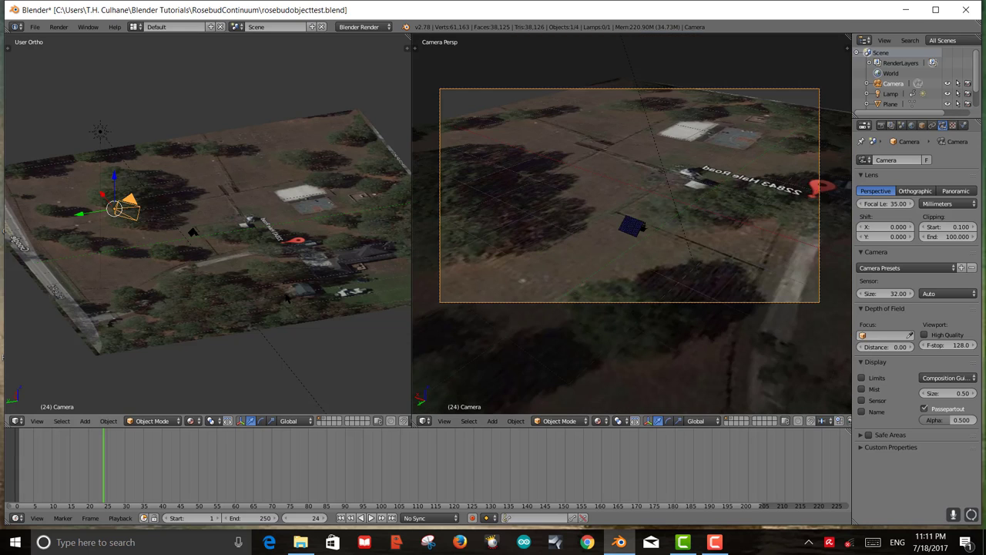
key("g")
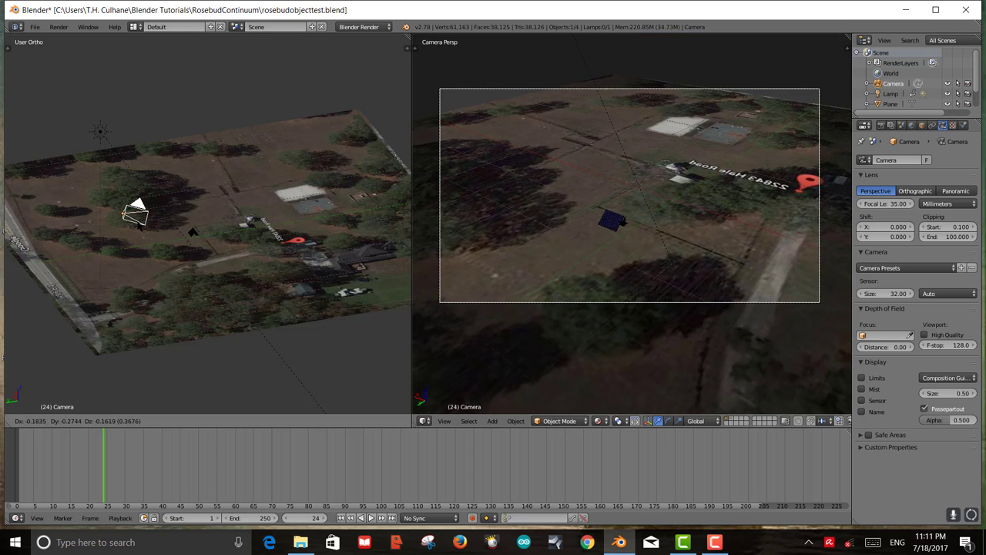
left_click(158, 225)
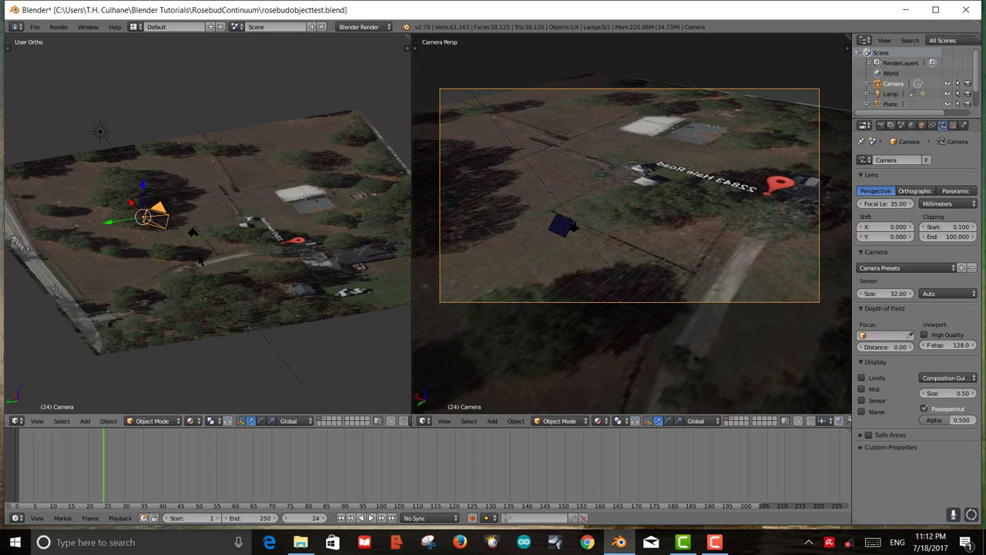
- Reposition the camera from above and in its own view so the solar panel array sits inside the frame
middle_click_drag(208, 312, 250, 351)
key("g")
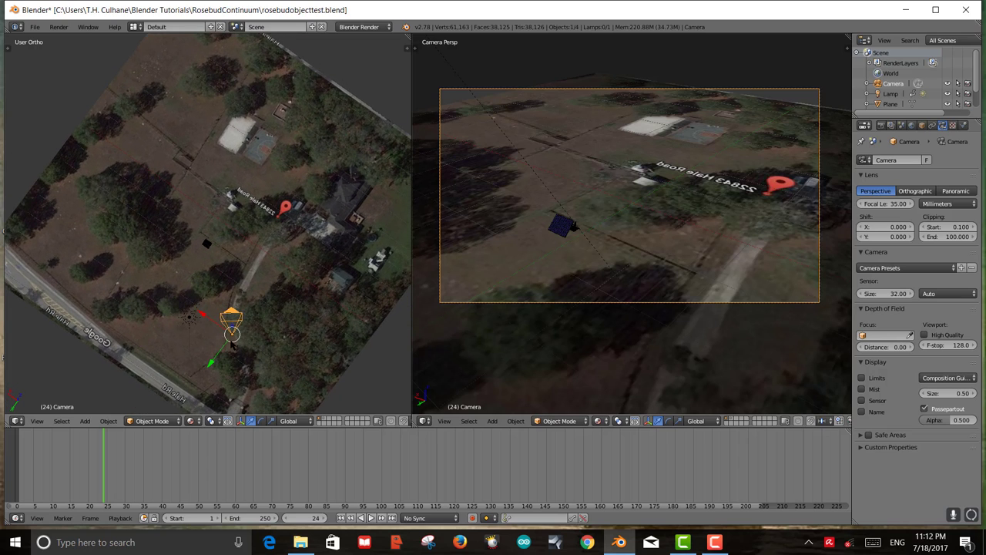
left_click(189, 315)
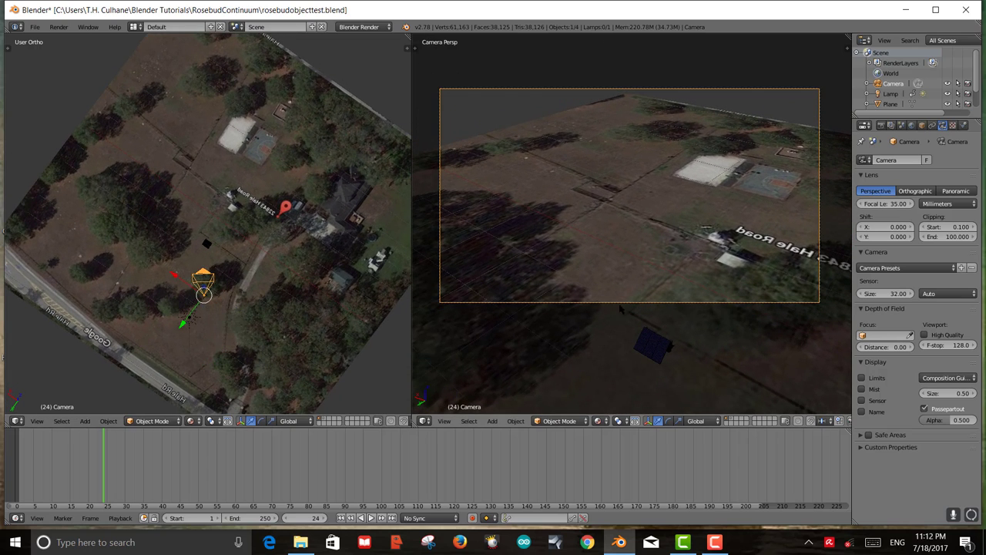
key("g")
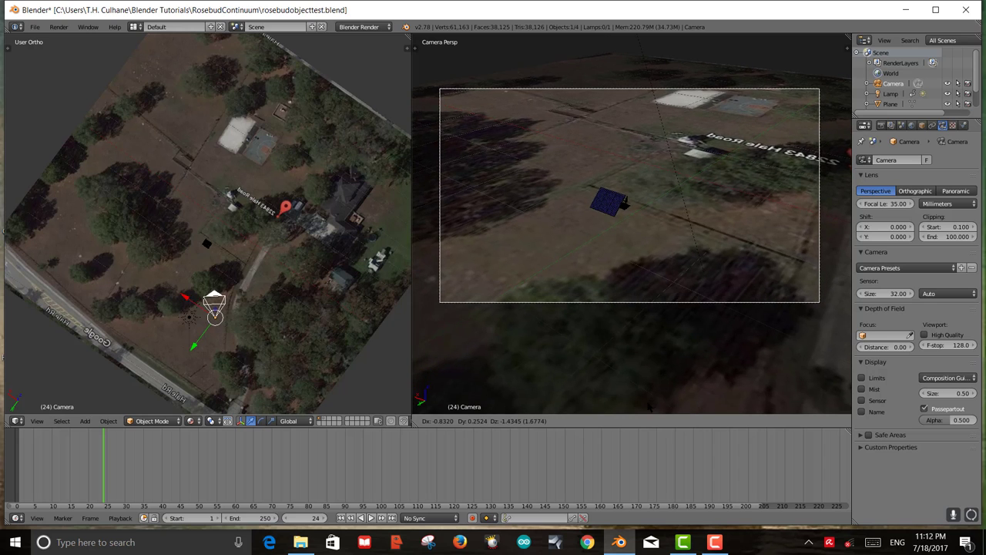
left_click(628, 417)
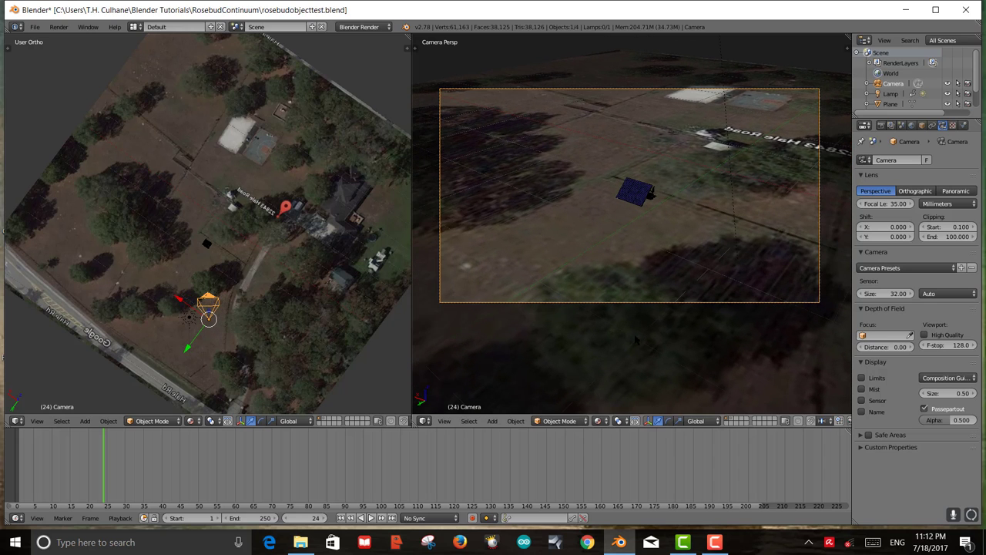
key("g")
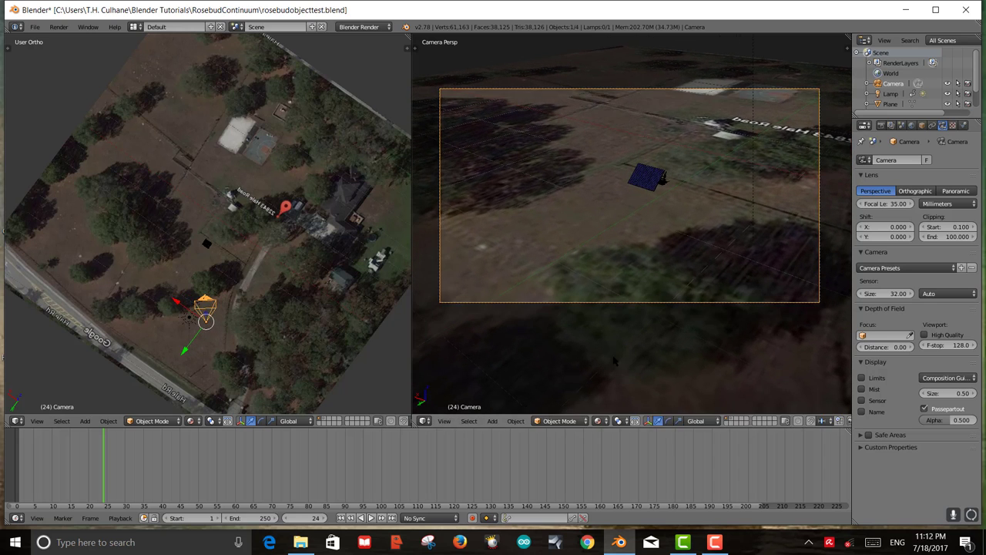
left_click(296, 297)
- Rotate the camera slightly around the global Y and X axes to level the horizon above the solar panel array
key("g")
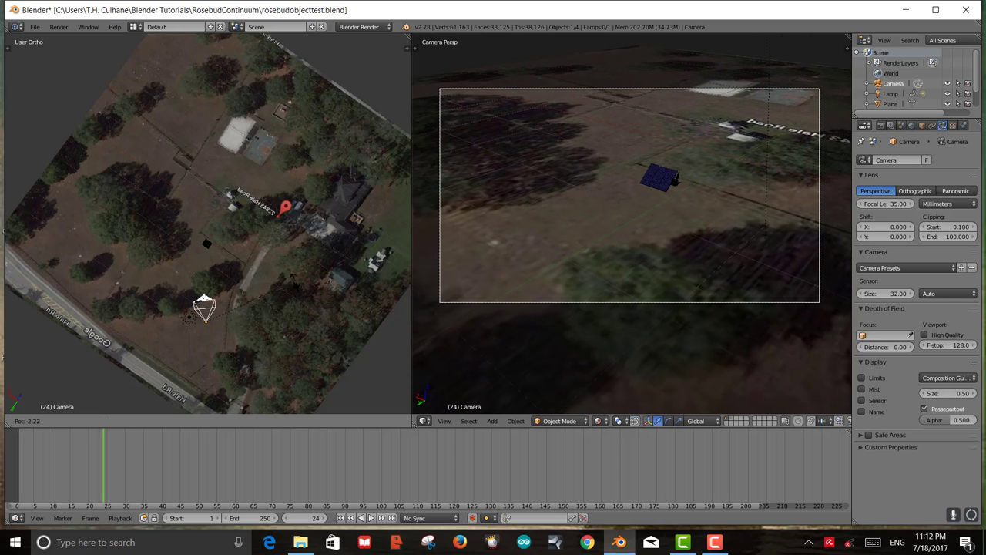
key("Return")
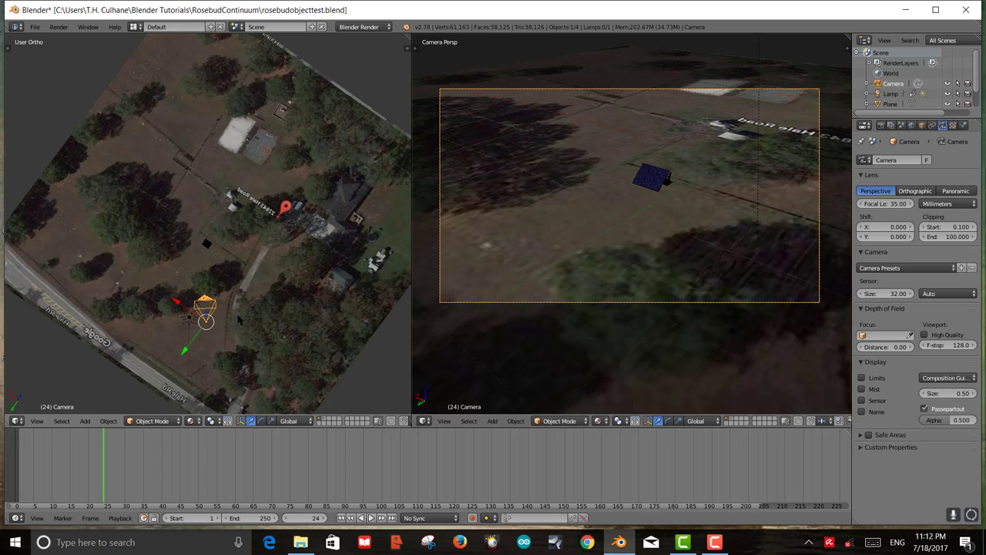
key("r")
key("y")
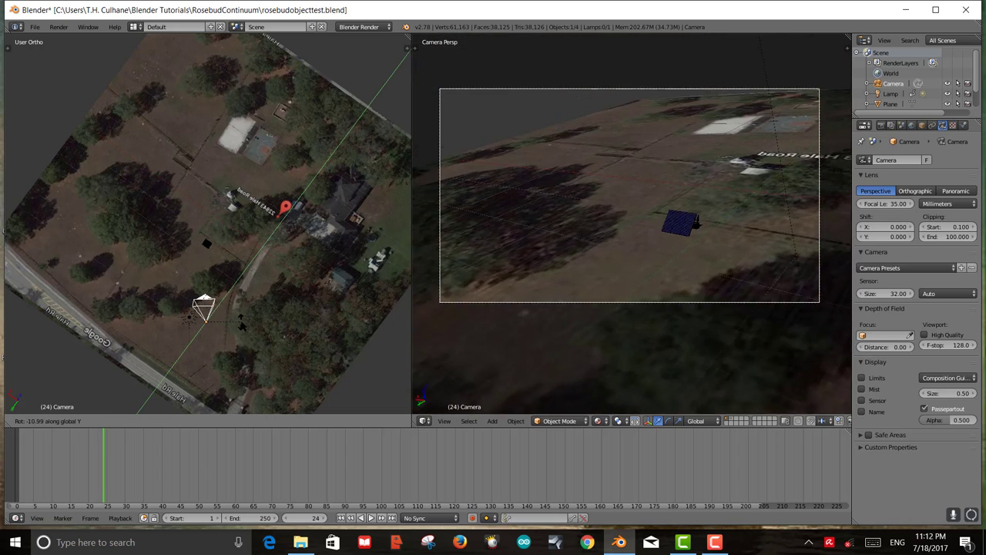
left_click(241, 324)
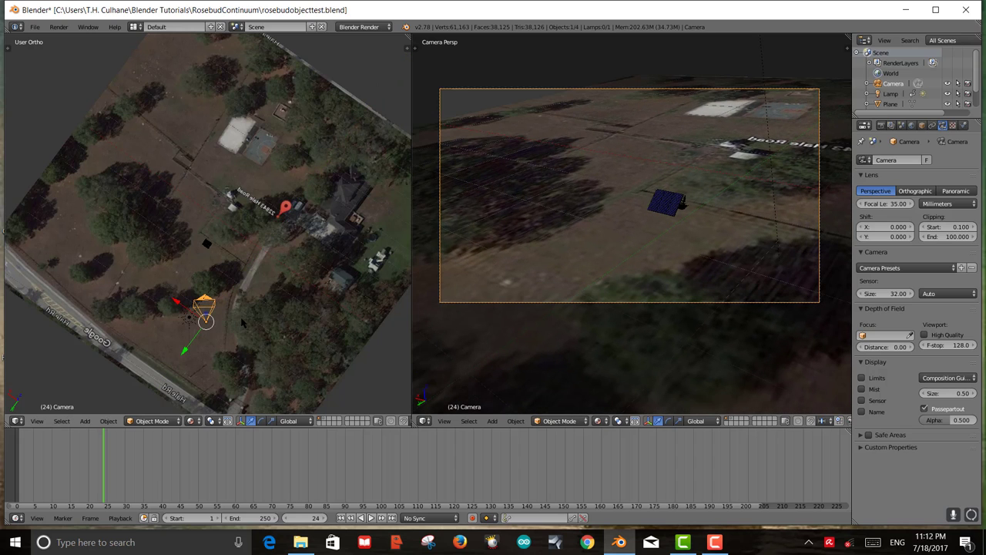
key("r")
key("x")
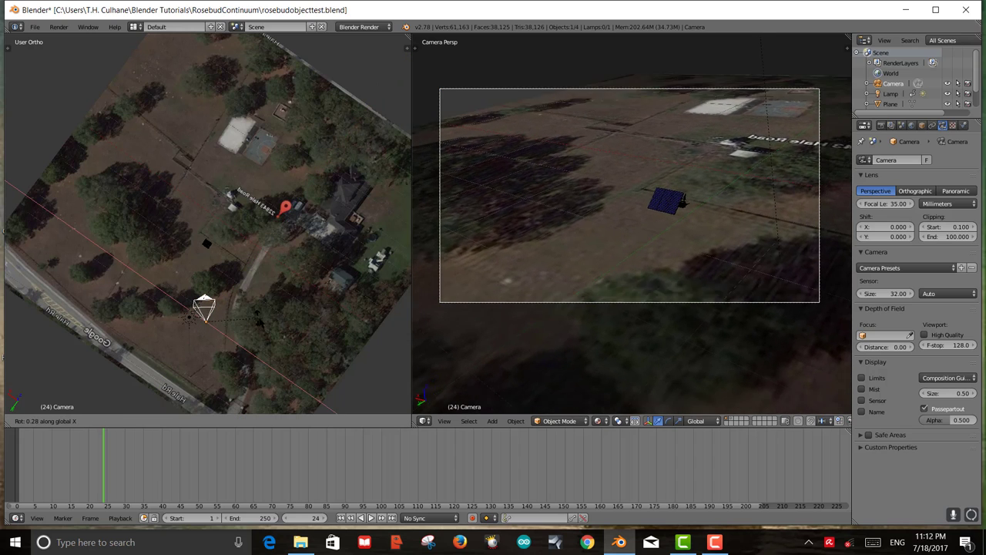
left_click(244, 317)
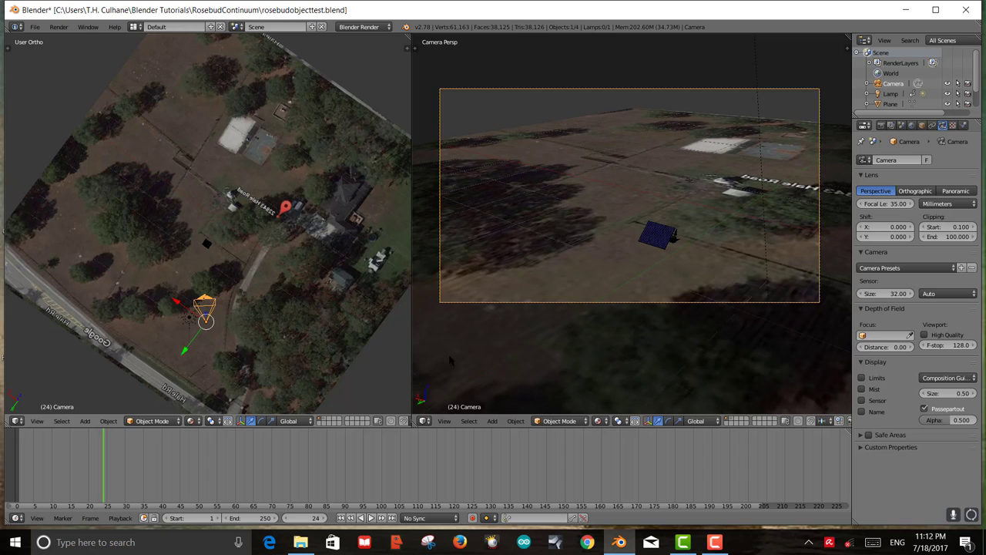
- Lower the camera slightly so the solar panel array is centred in an enlarged camera view
key("g")
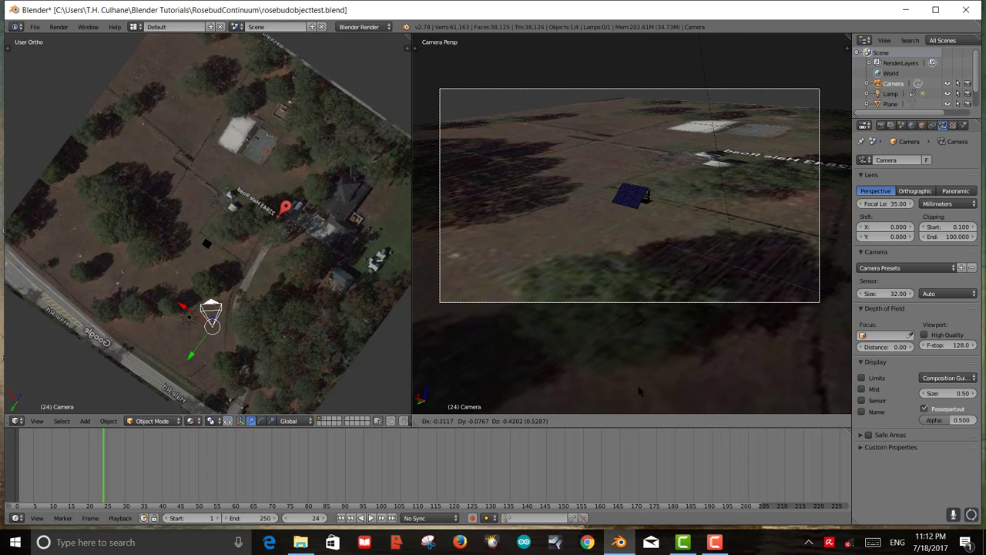
left_click(634, 386)
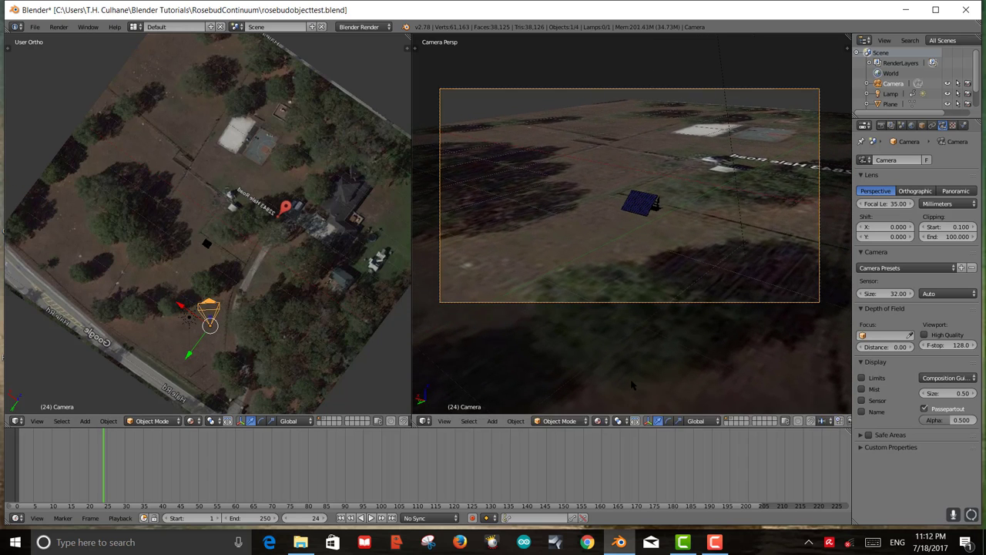
scroll(333, 253, "up", 1)
scroll(632, 223, "up", 1)
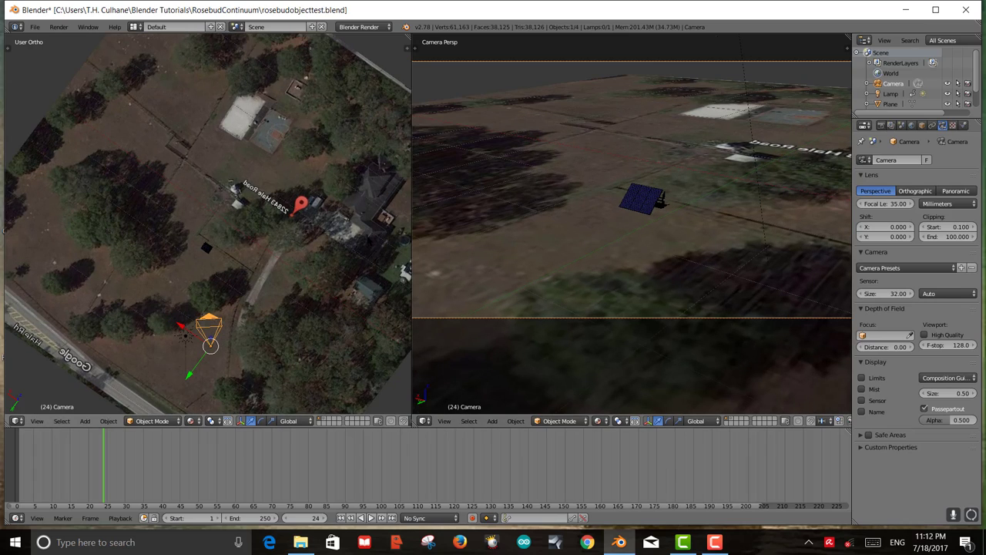
- Scrub the timeline back to frame 2 and play the animation to examine how the solar panel array's shadow moves
mouse_move(120, 470)
left_mouse_down()
mouse_move(35, 471)
mouse_move(105, 477)
left_mouse_up()
left_click_drag(174, 481, 100, 469)
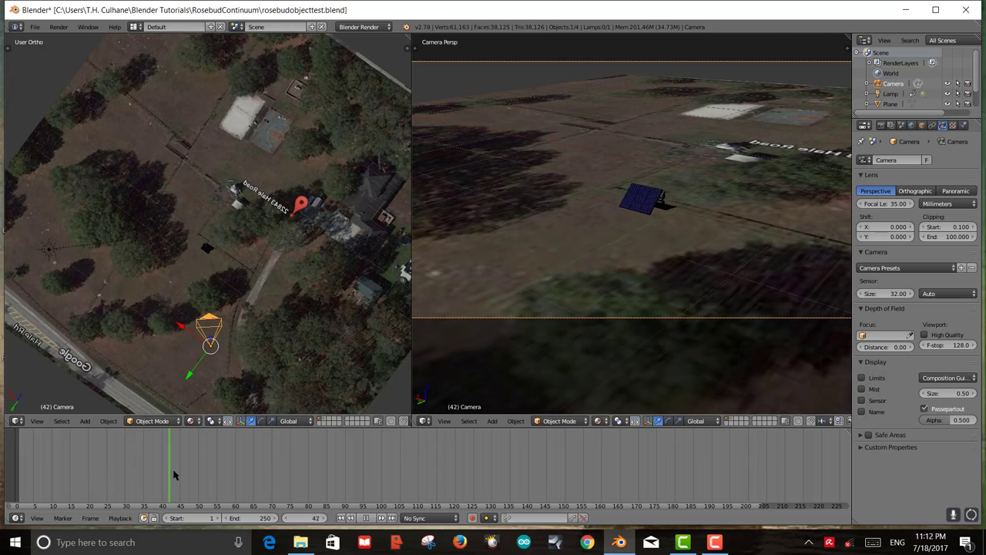
left_click_drag(174, 476, 28, 475)
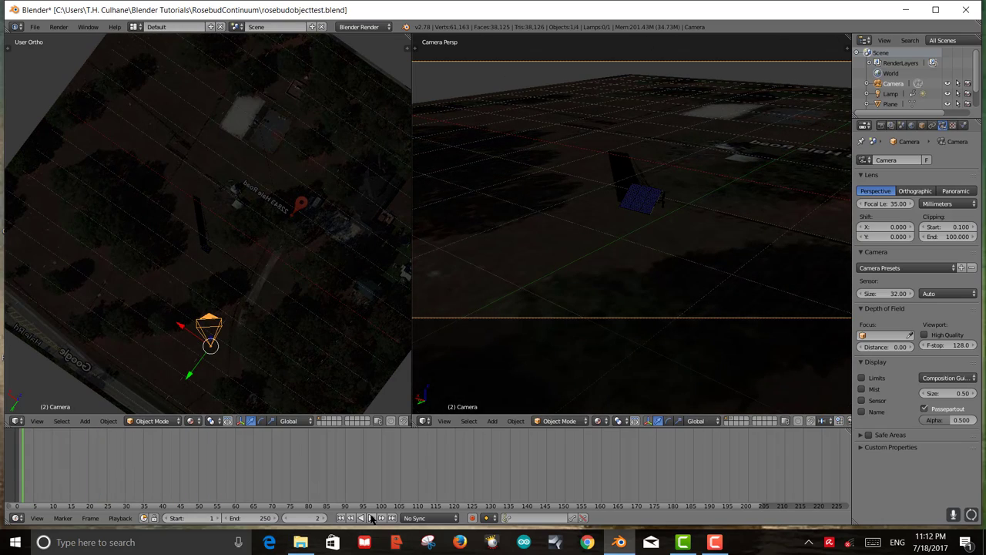
left_click(370, 518)
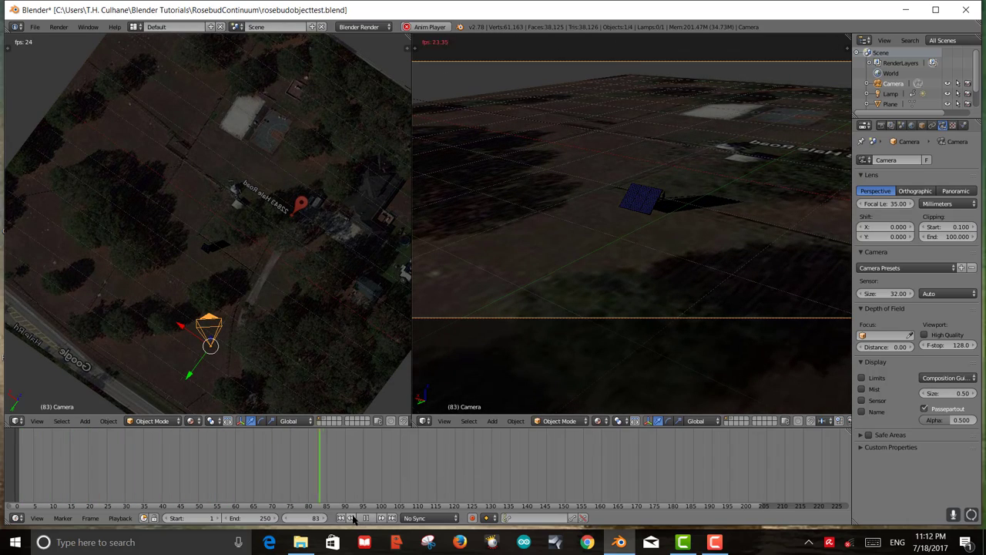
left_click(367, 517)
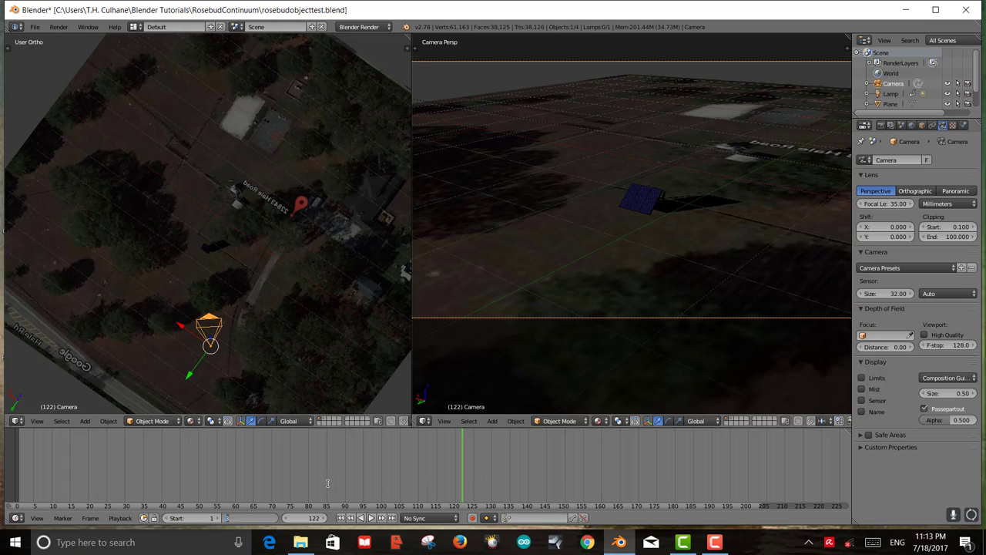
- Set the animation's end frame to 3
key("Return")
scroll(435, 460, "down", 8)
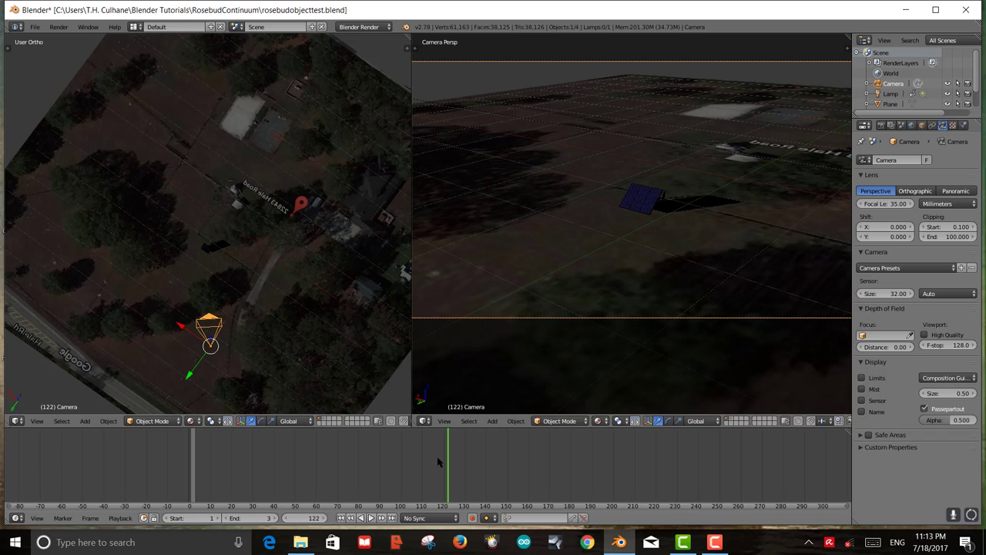
scroll(434, 454, "up", 8)
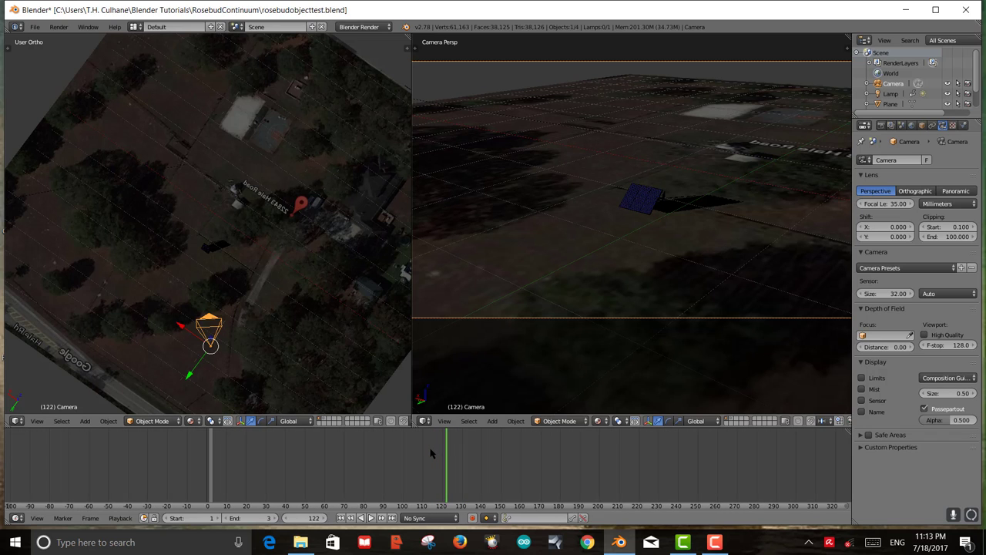
- Scrub to the sun lamp's last keyframe at frame 60 and set the animation's end frame to 60
left_click_drag(437, 480, 164, 482)
scroll(230, 267, "down", 4)
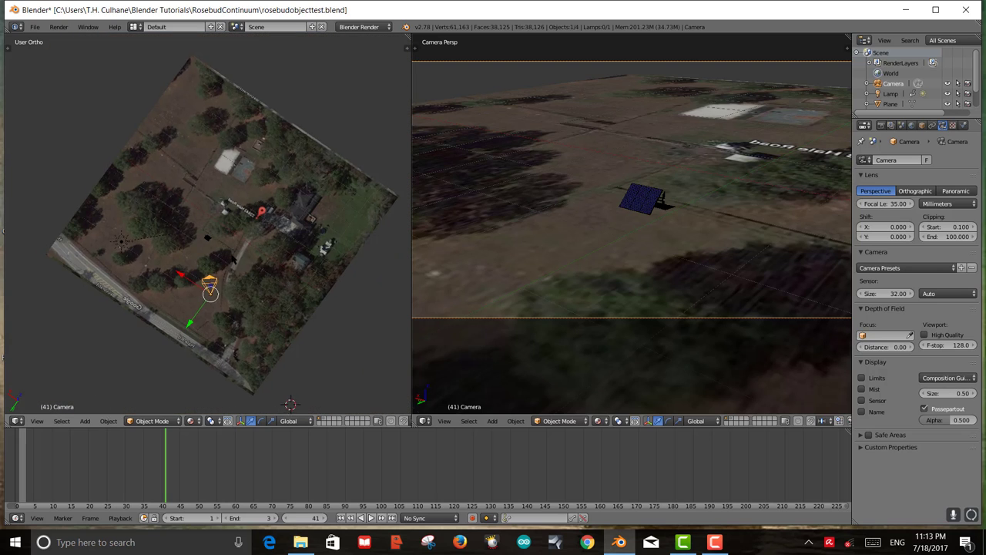
middle_click_drag(85, 270, 120, 171)
right_click(120, 171)
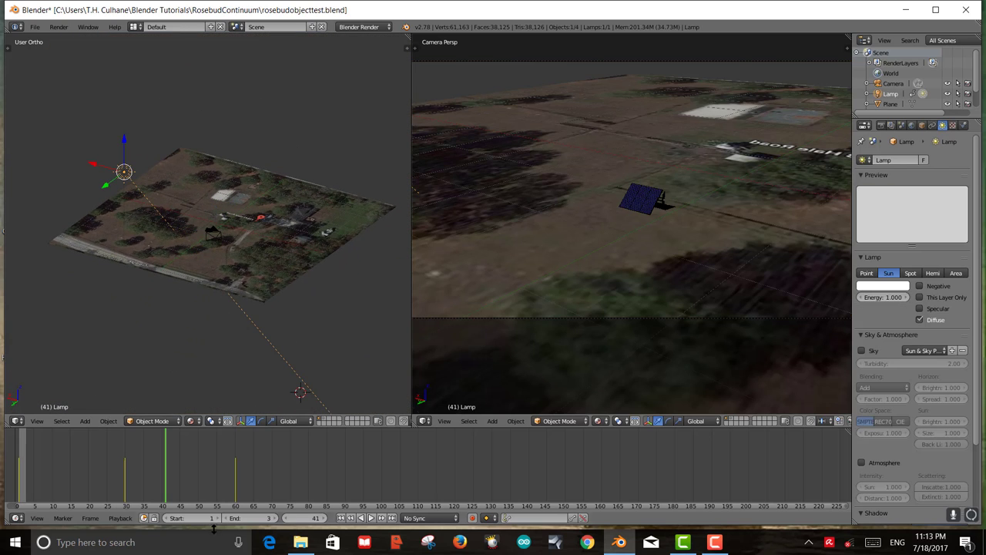
left_click_drag(158, 468, 236, 478)
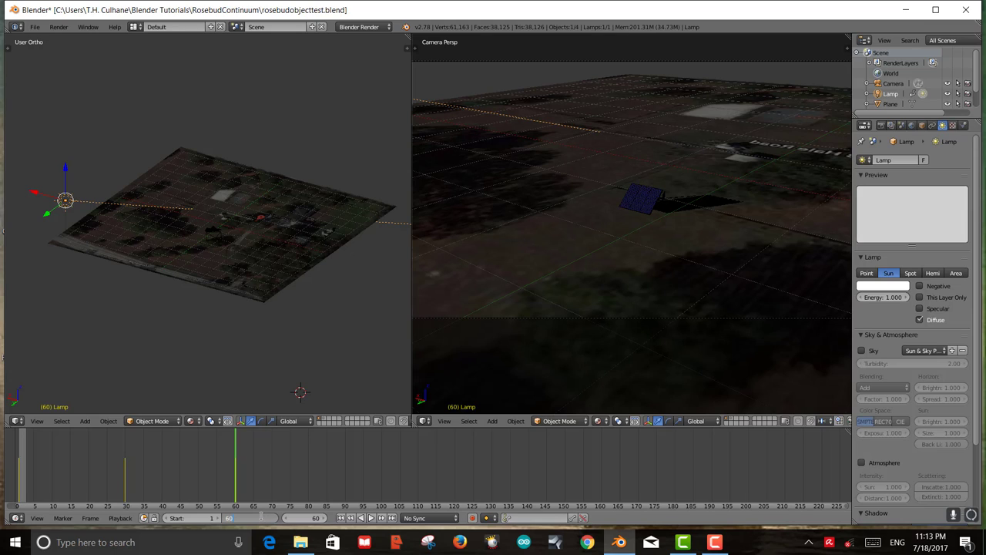
key("Return")
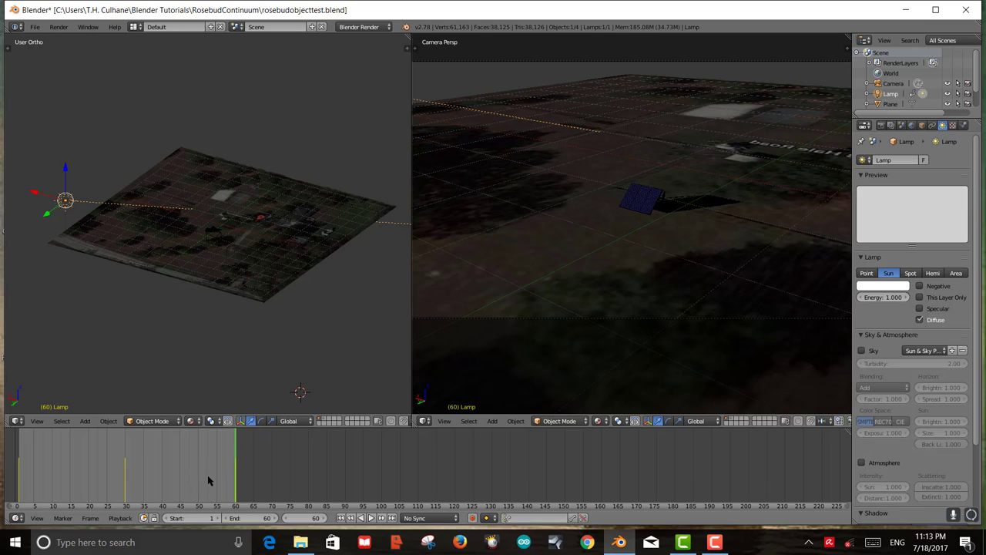
- Play the sun animation and examine the solar panel array's shadow close up in the camera view
left_click(372, 519)
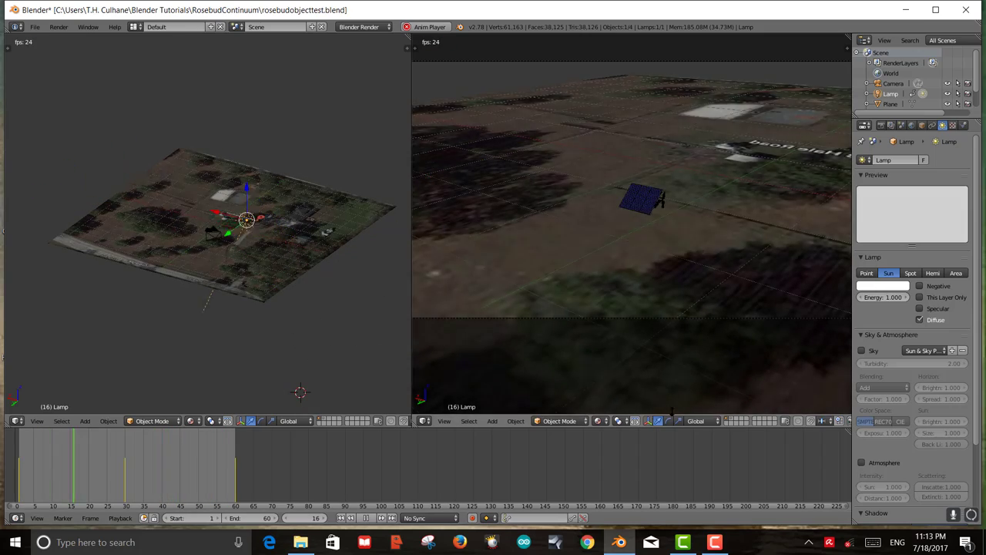
scroll(655, 370, "up", 8)
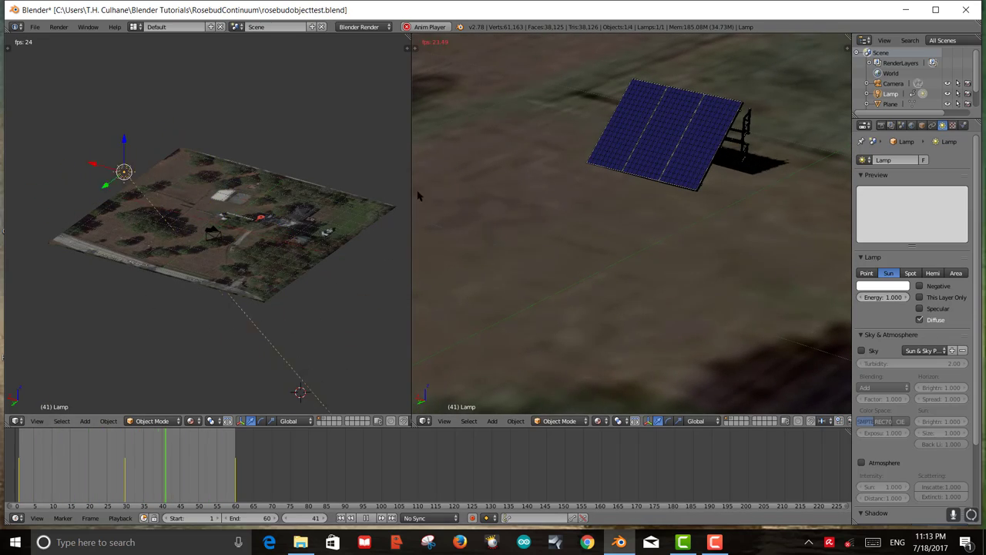
scroll(434, 216, "down", 3)
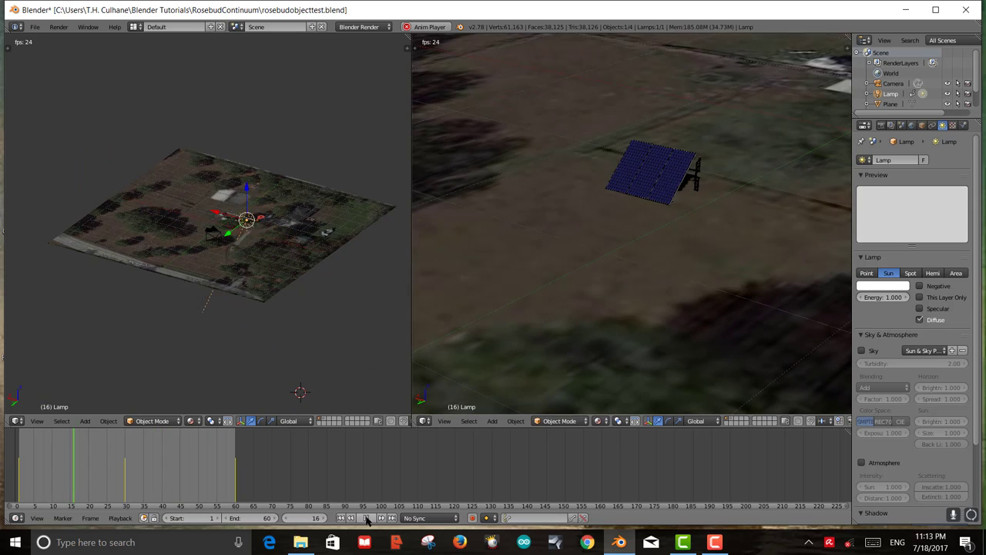
left_click(367, 518)
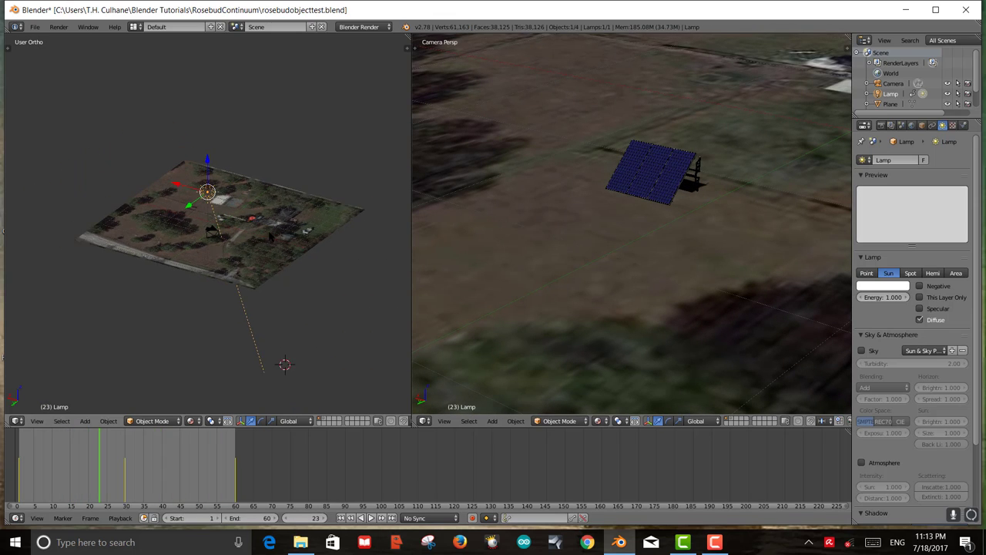
- Import the Collada file model.dae from the 55GAL folder inside the RosebudContinuum folder
scroll(266, 240, "up", 4)
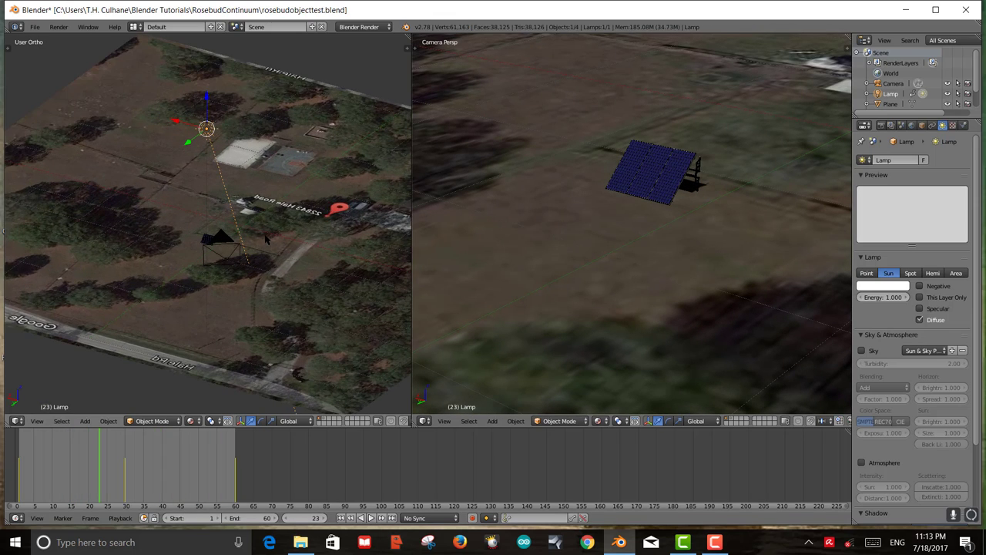
left_click(35, 28)
mouse_move(90, 215)
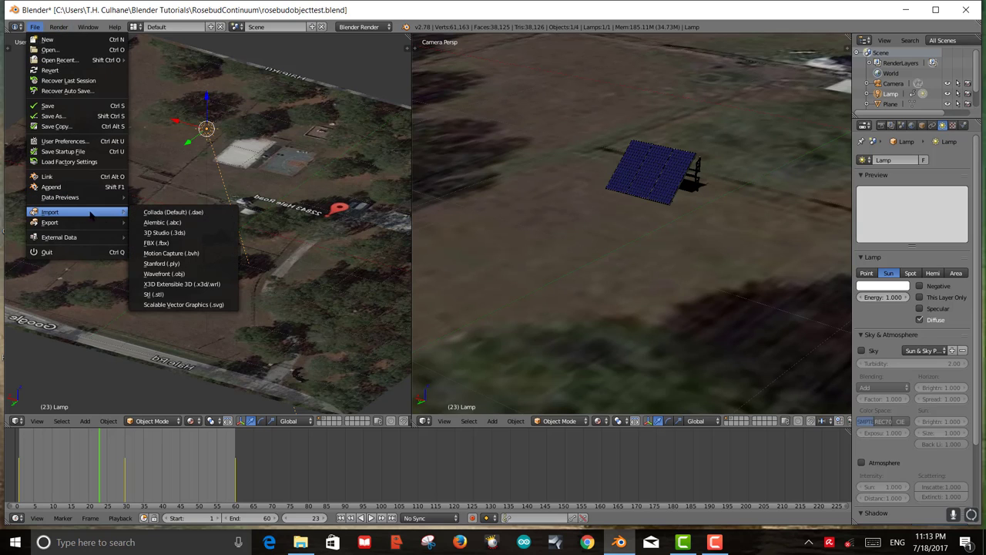
left_click(148, 214)
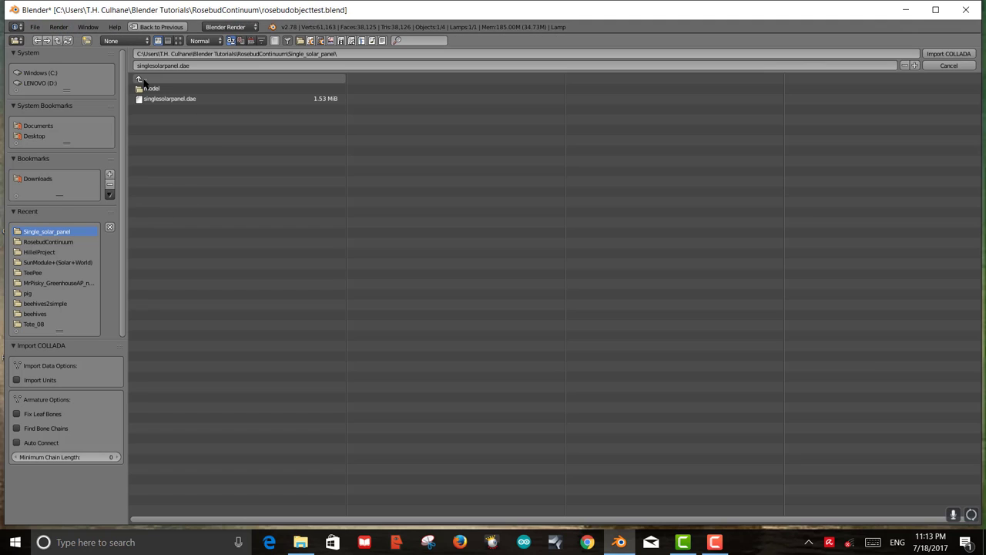
left_click(142, 79)
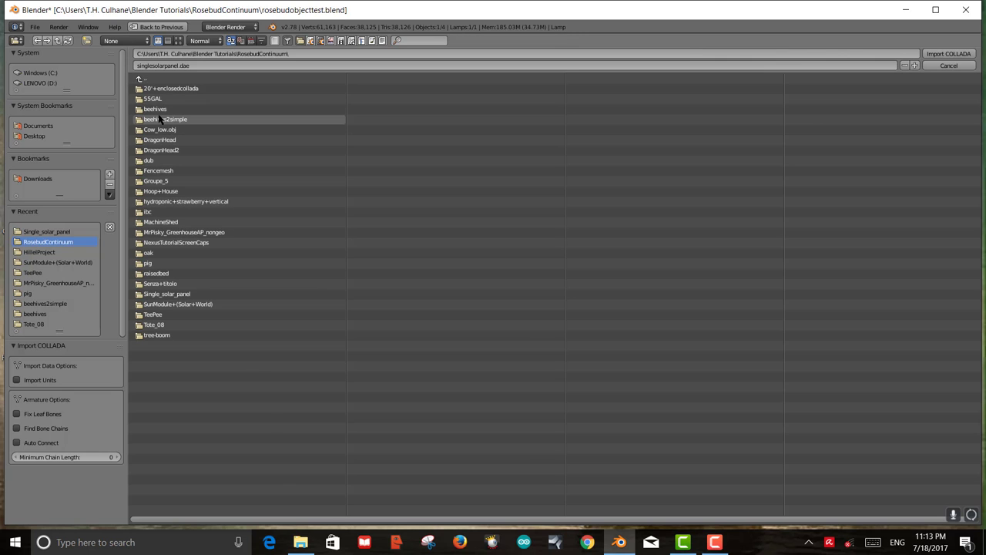
left_click(141, 100)
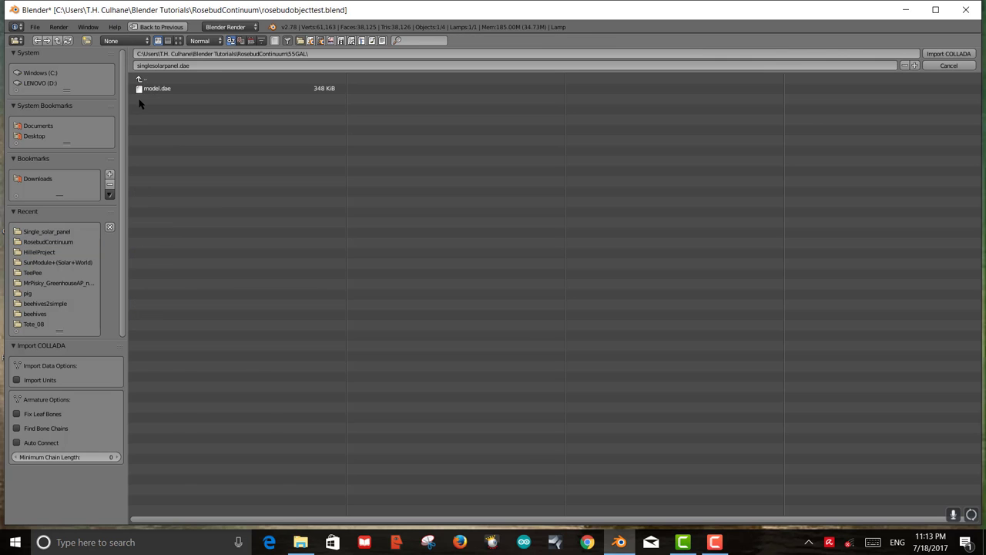
left_click(140, 89)
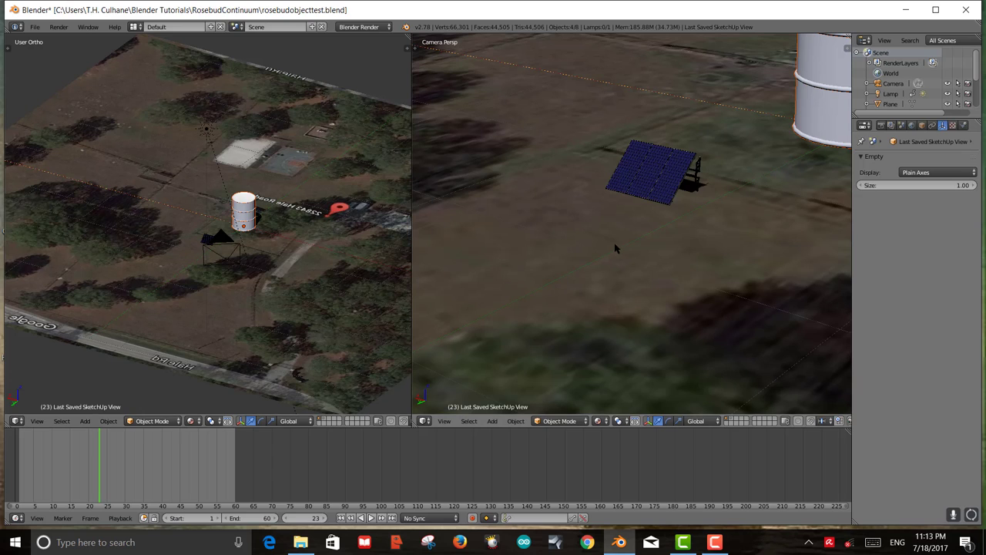
- Move the imported barrel objects to an unused layer and display only that layer
scroll(568, 214, "down", 3)
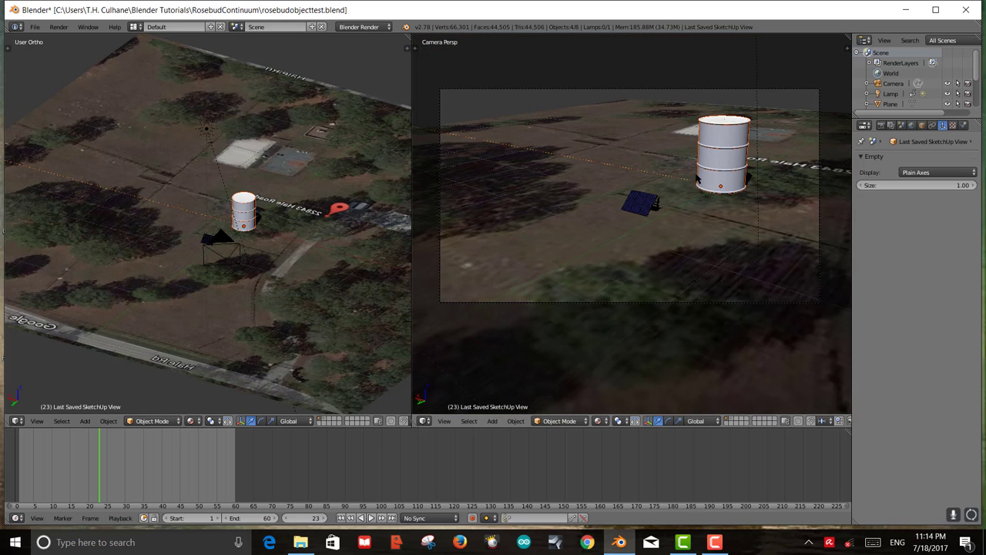
key("m")
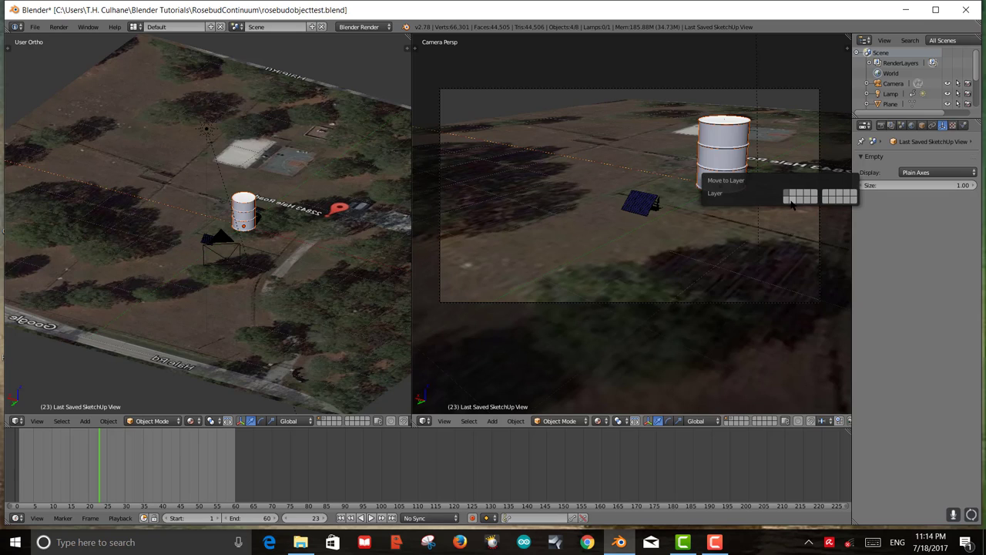
left_click(788, 201)
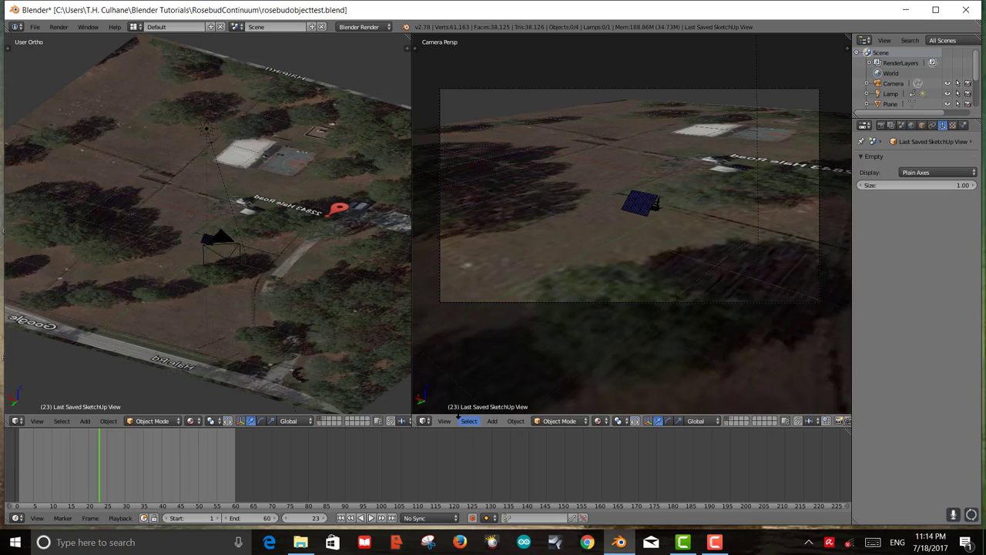
left_click(322, 422)
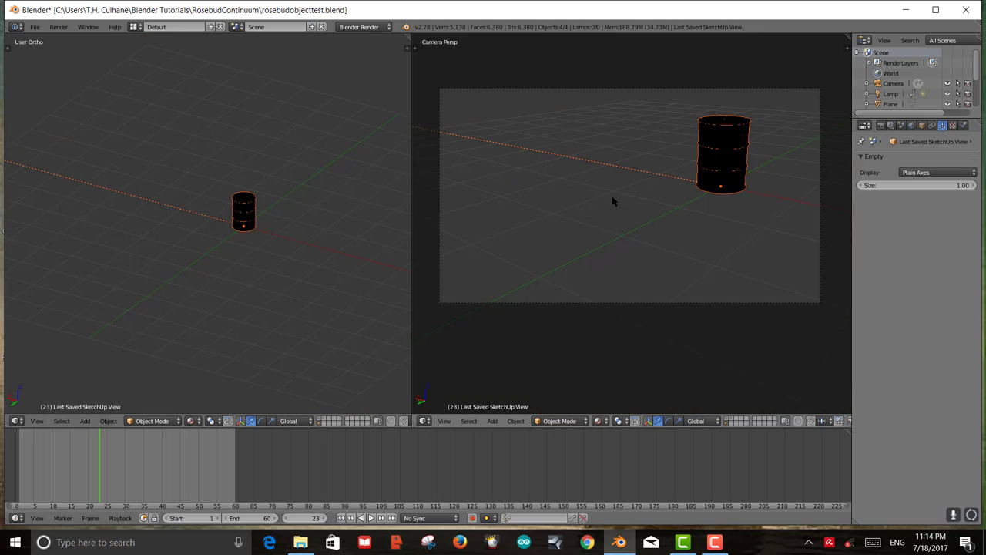
- Move all the imported barrel objects slightly lower, so the barrel's base sits below the grid
scroll(611, 198, "up", 1)
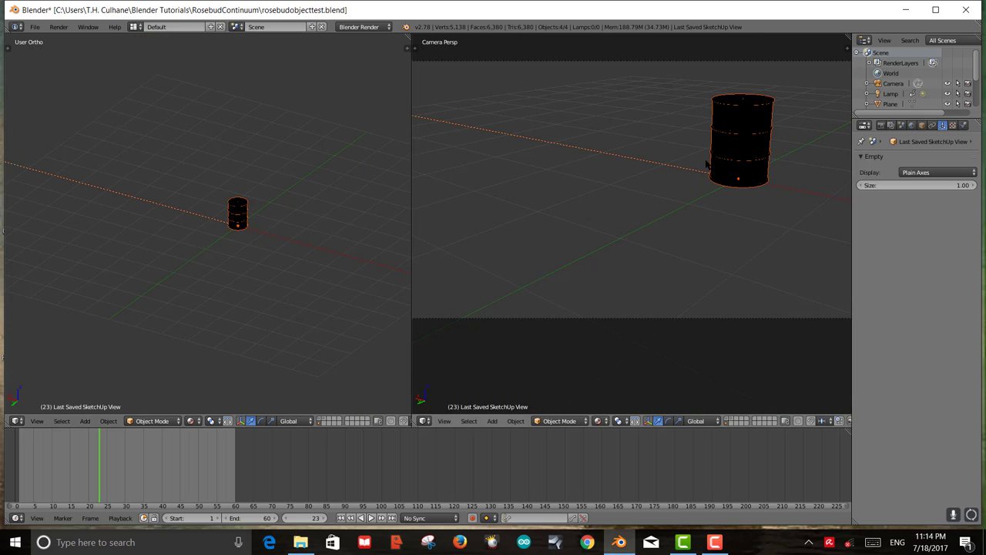
scroll(713, 176, "up", 1)
scroll(713, 177, "down", 2)
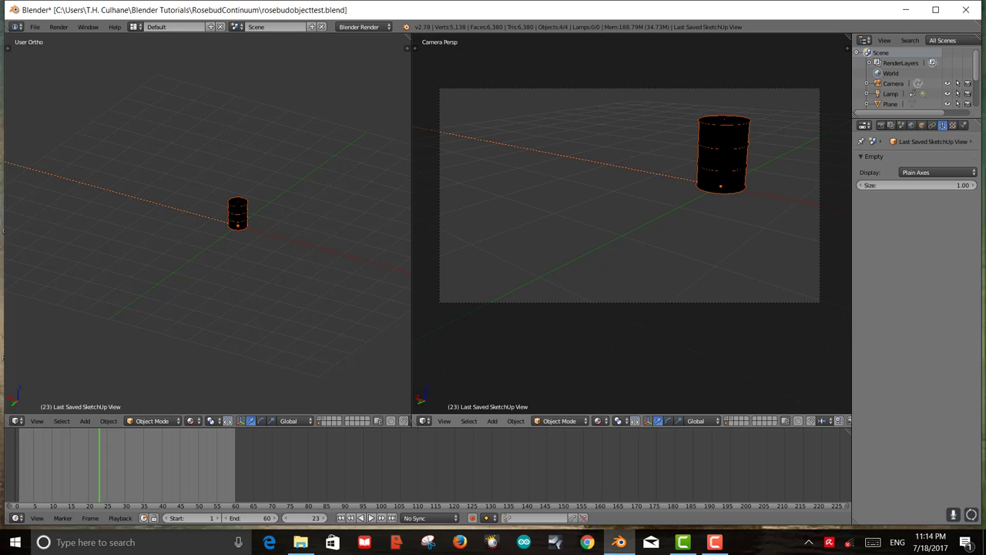
middle_click_drag(617, 169, 678, 232)
scroll(305, 224, "down", 2)
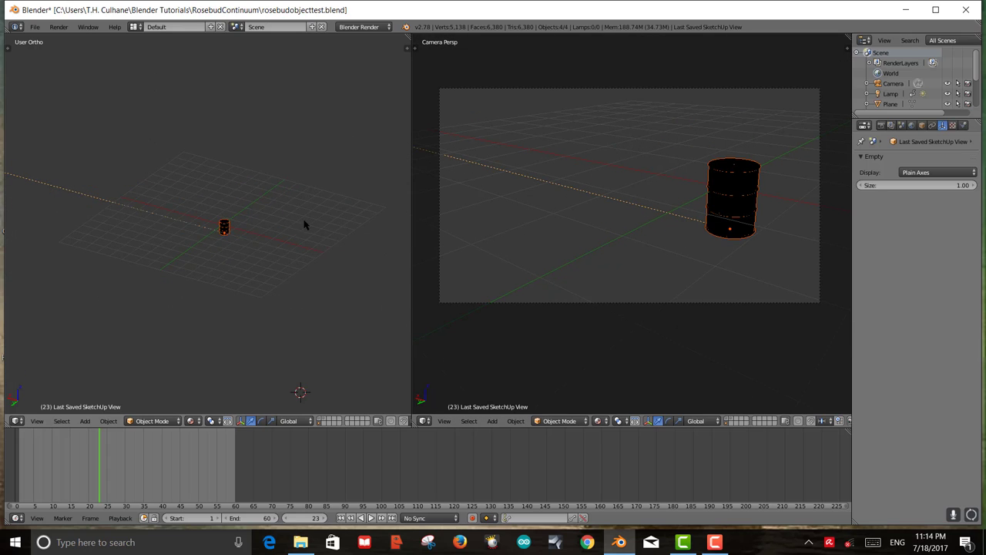
- Examine the barrel and the dashed line to its distant linked object from the side
scroll(246, 216, "down", 4)
scroll(233, 218, "up", 4)
middle_click_drag(582, 230, 514, 209)
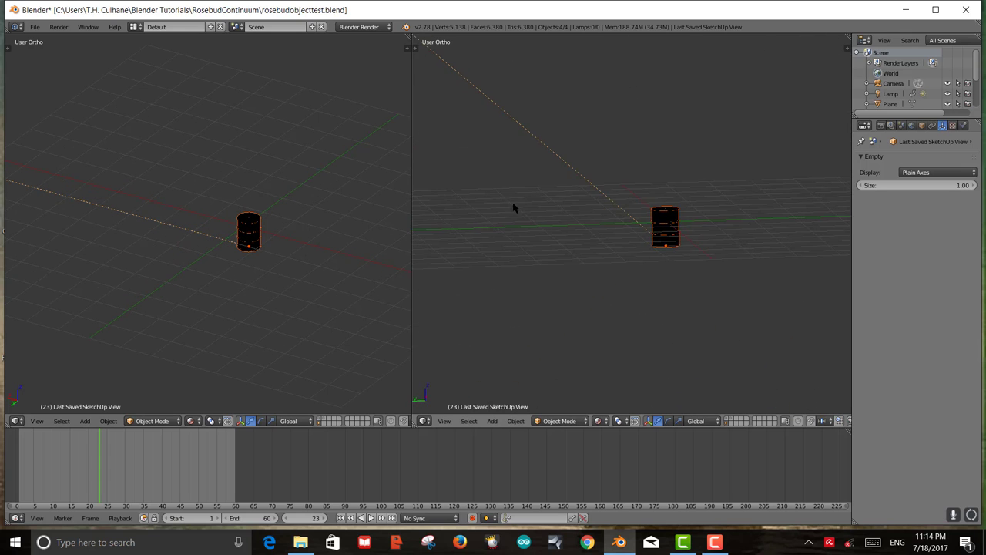
middle_click_drag(561, 229, 551, 221)
scroll(709, 152, "up", 2)
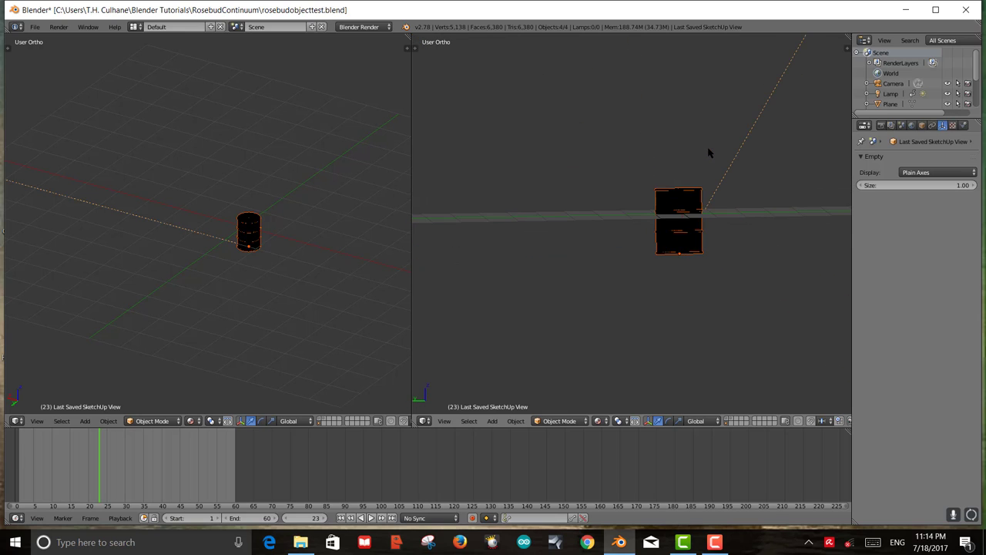
scroll(709, 152, "down", 5)
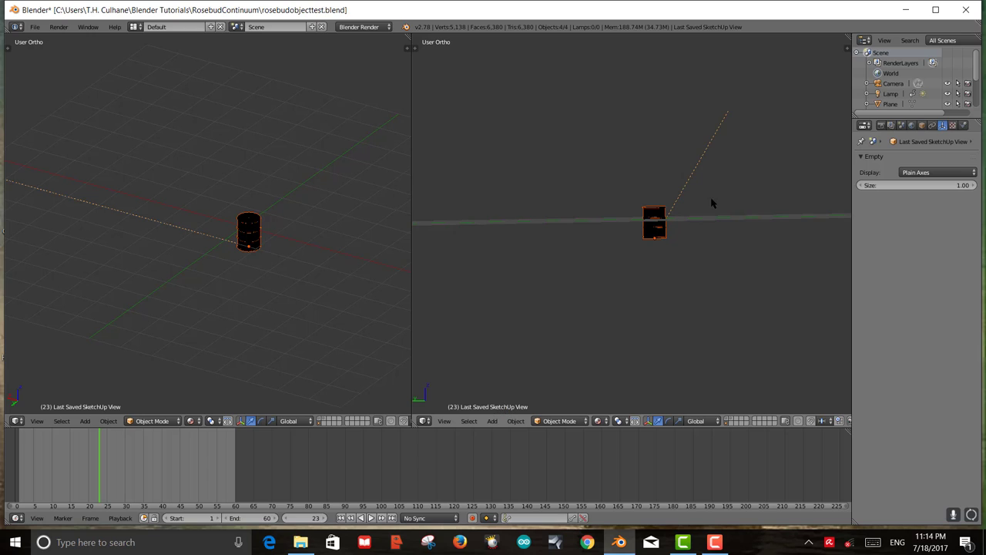
middle_click_drag(711, 203, 665, 244, "shift")
scroll(596, 258, "up", 5)
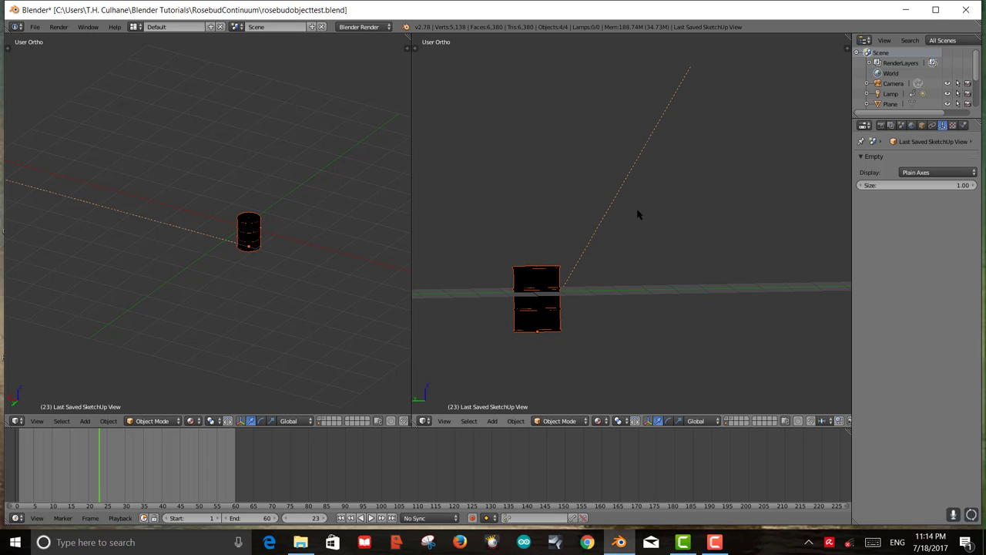
- Try to join the barrel body's mesh, and move the body up and away from its lid
right_click(557, 289)
key("ctrl+j")
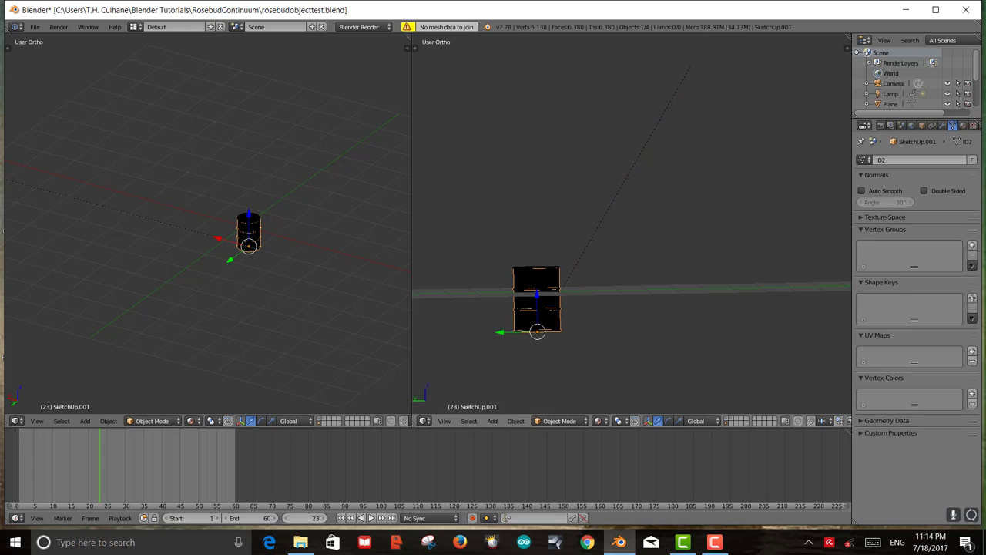
key("g")
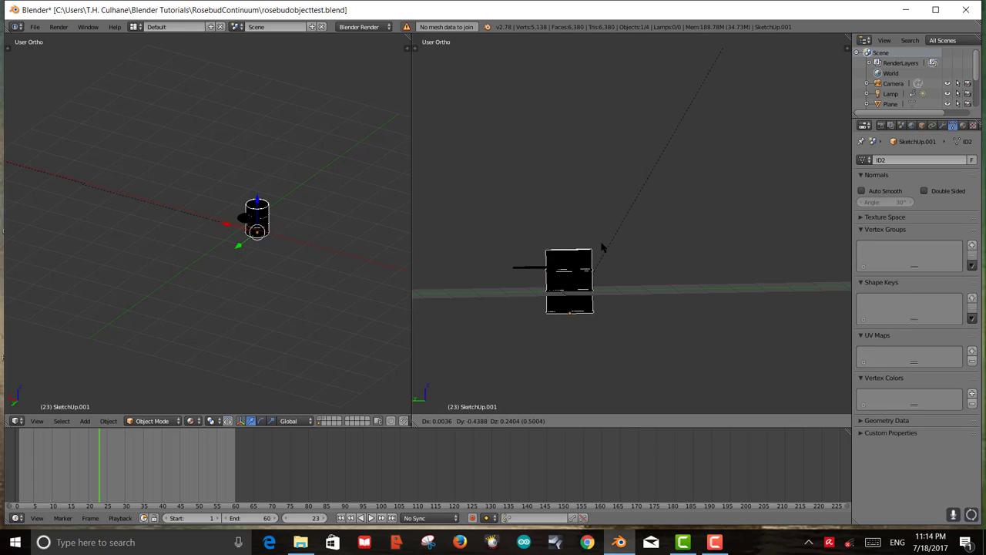
left_click(638, 211)
- Delete the distant empty linked to the barrel by the dashed line
middle_click_drag(628, 211, 656, 157)
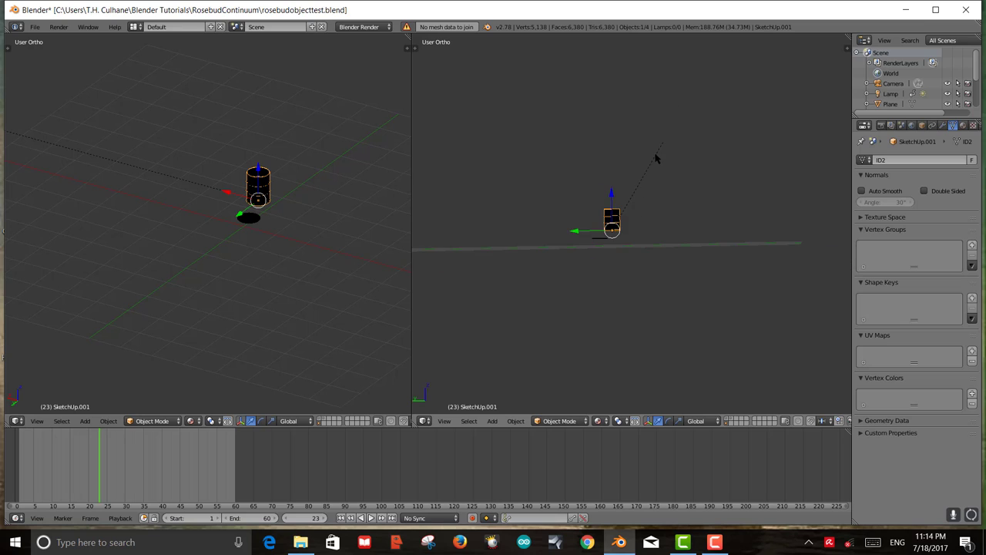
right_click(659, 158)
key("x")
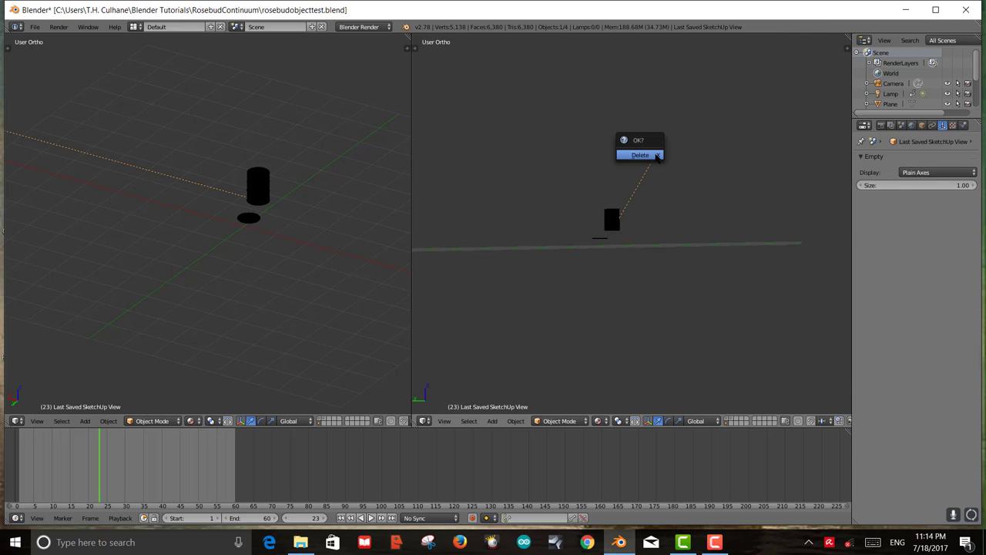
left_click(656, 157)
- Move the separated lid onto the top of the barrel body and check its fit from above
scroll(603, 245, "up", 6)
right_click(578, 231)
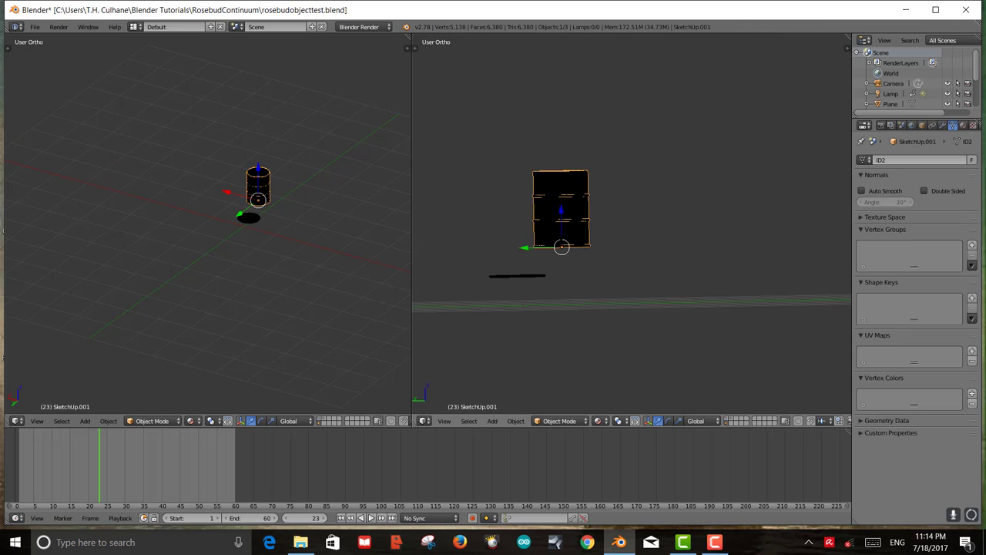
right_click(531, 274)
scroll(530, 281, "up", 3)
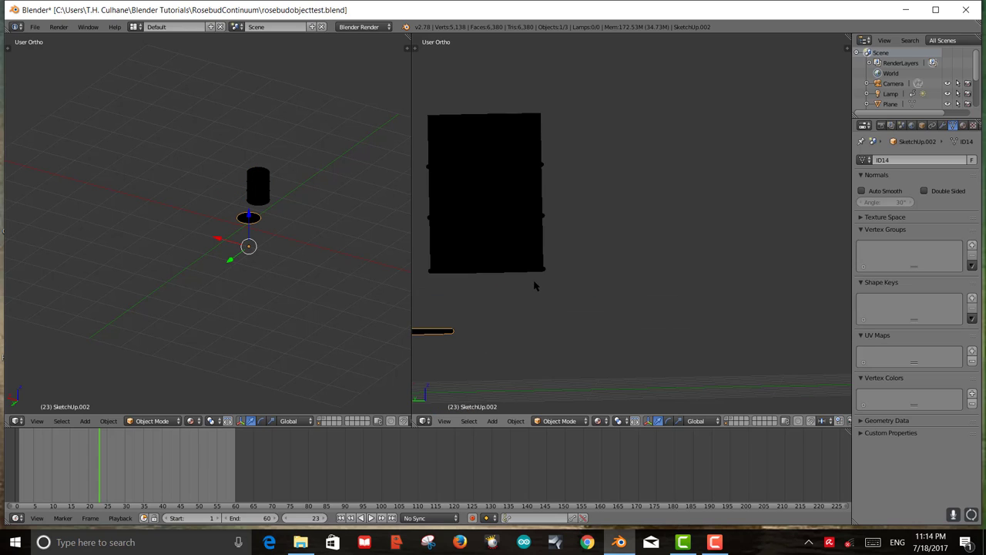
scroll(532, 285, "down", 2)
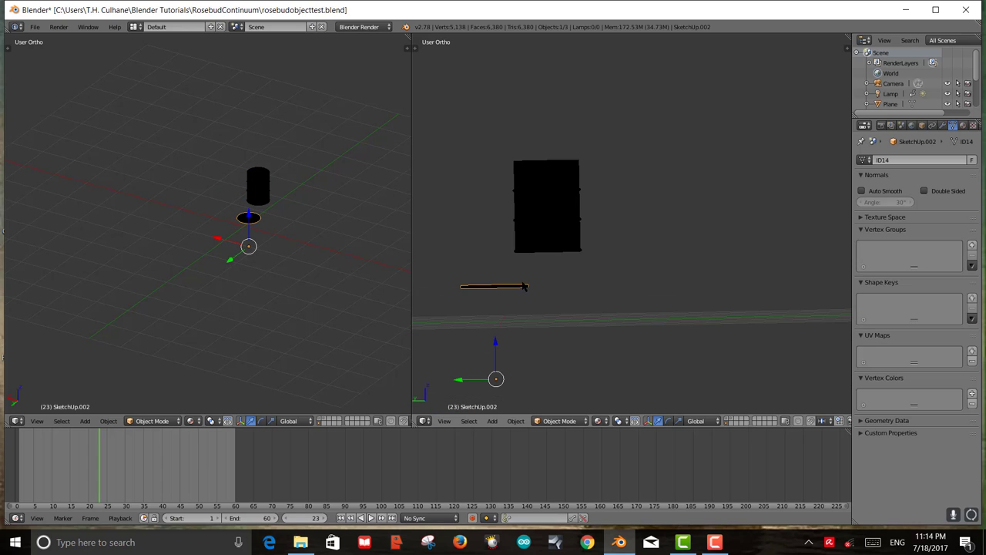
key("g")
left_click(624, 249)
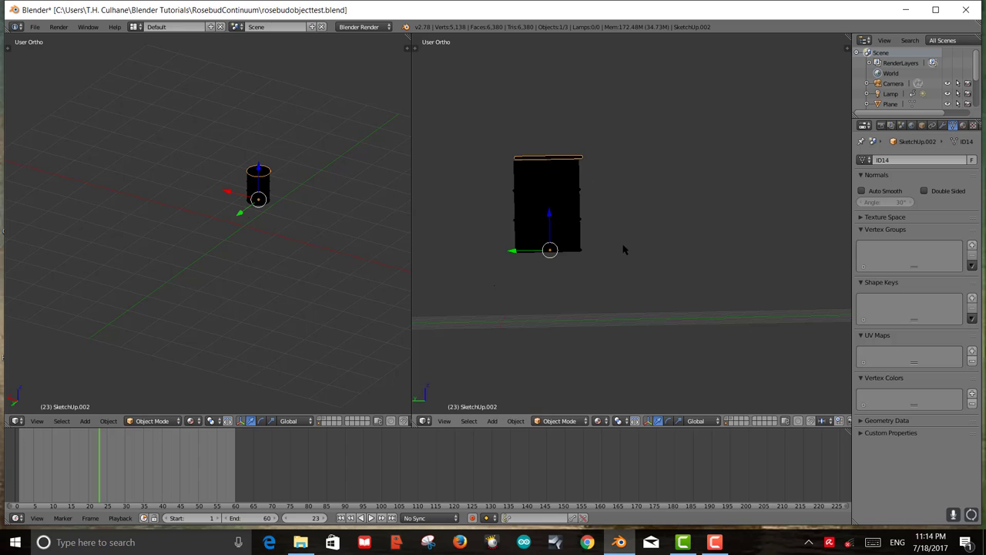
middle_click_drag(625, 249, 594, 292)
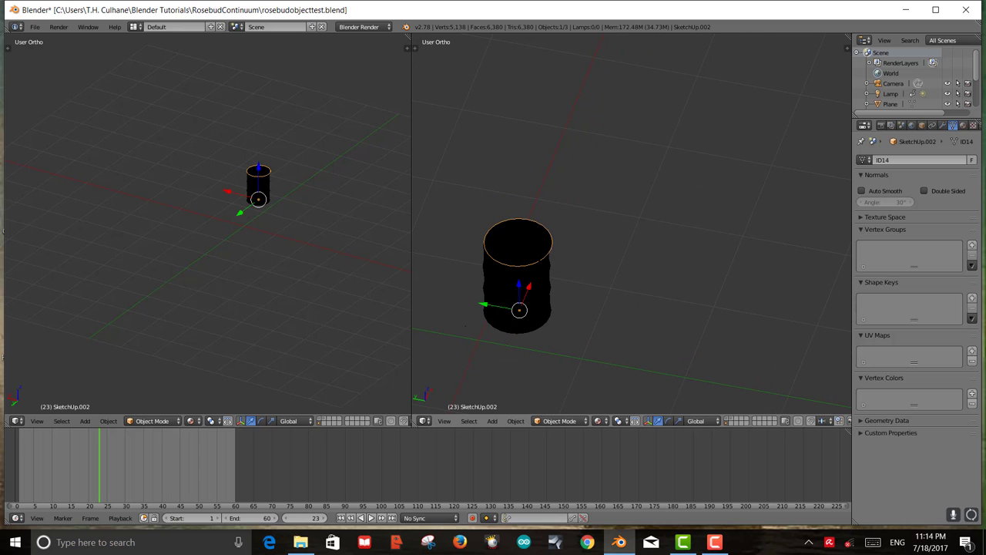
scroll(557, 296, "up", 2)
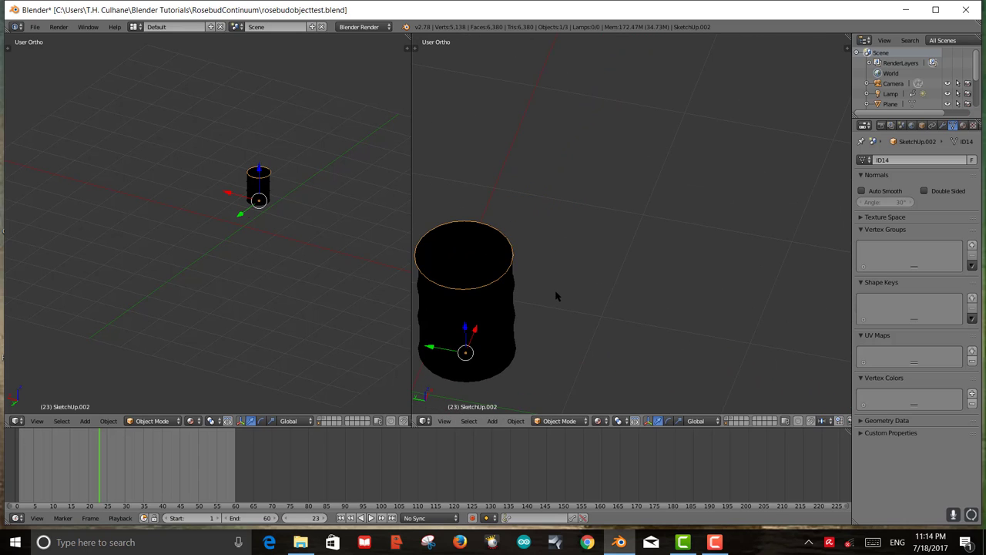
- Switch the larger barrel view to Solid shading and nudge the lid into place on the barrel body
scroll(558, 293, "down", 2)
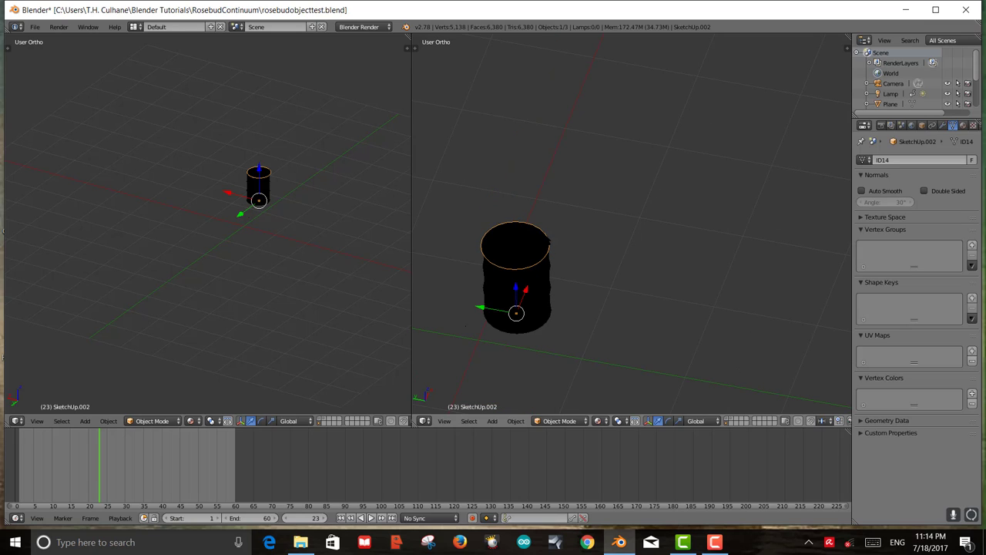
left_click(602, 421)
left_click(612, 386)
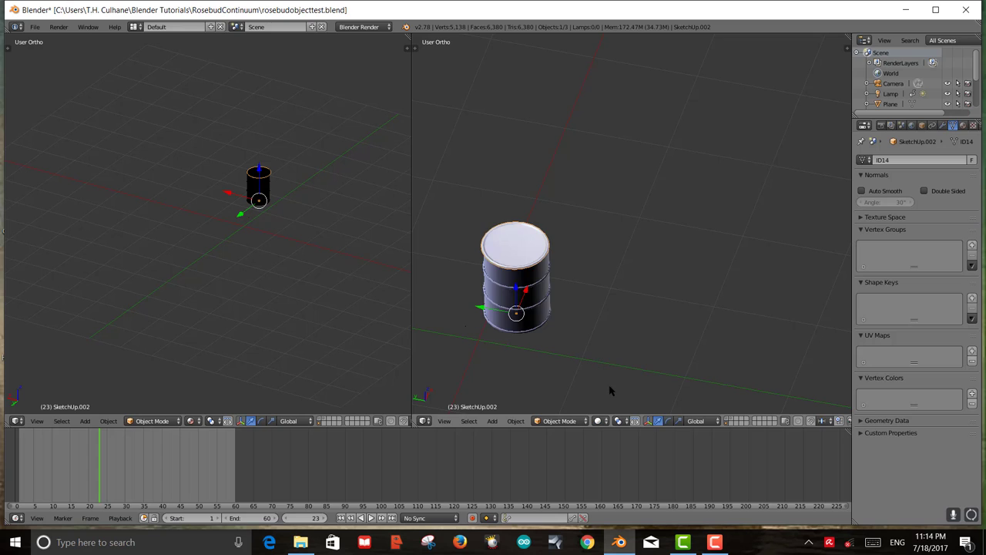
scroll(529, 321, "up", 2)
scroll(528, 321, "down", 2)
scroll(562, 278, "up", 3)
key("g")
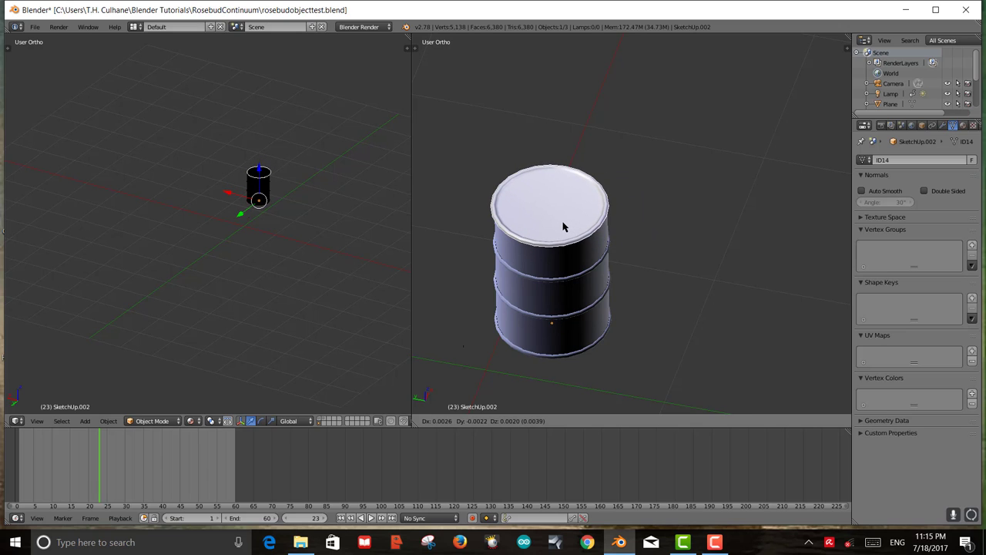
left_click(564, 227)
middle_click_drag(609, 326, 584, 337)
- Create a new group from the barrel's lid and body, and name it "barrel"
right_click(552, 241)
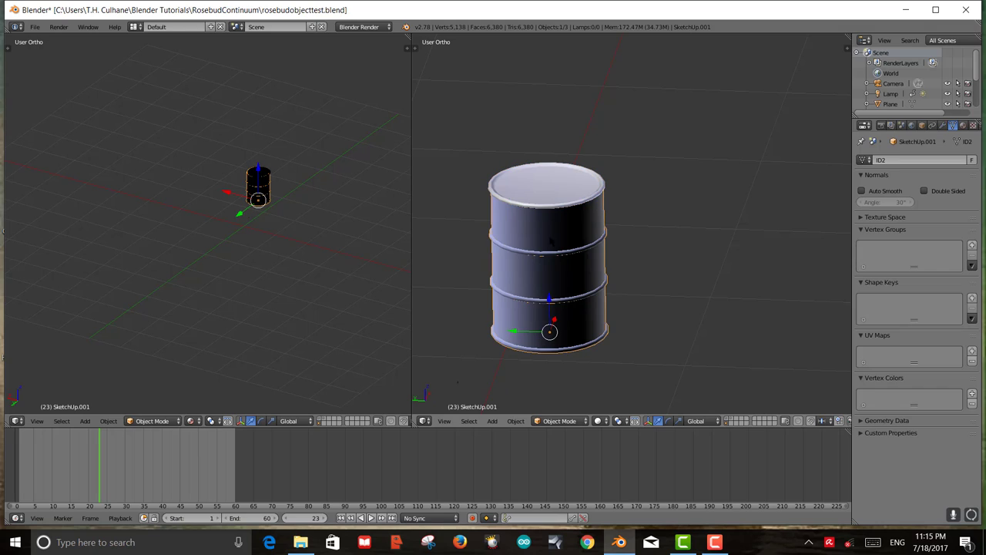
right_click(559, 199)
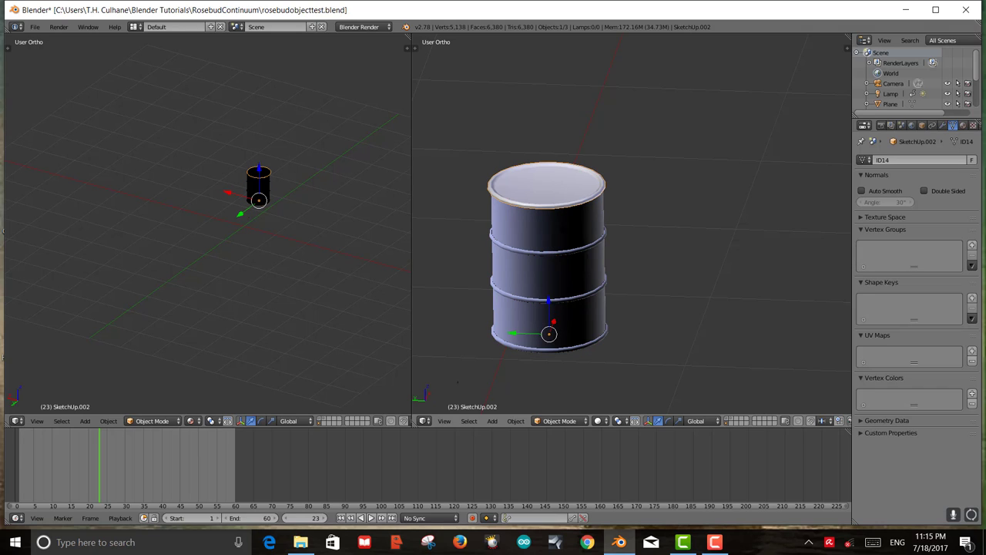
right_click(552, 247, "shift")
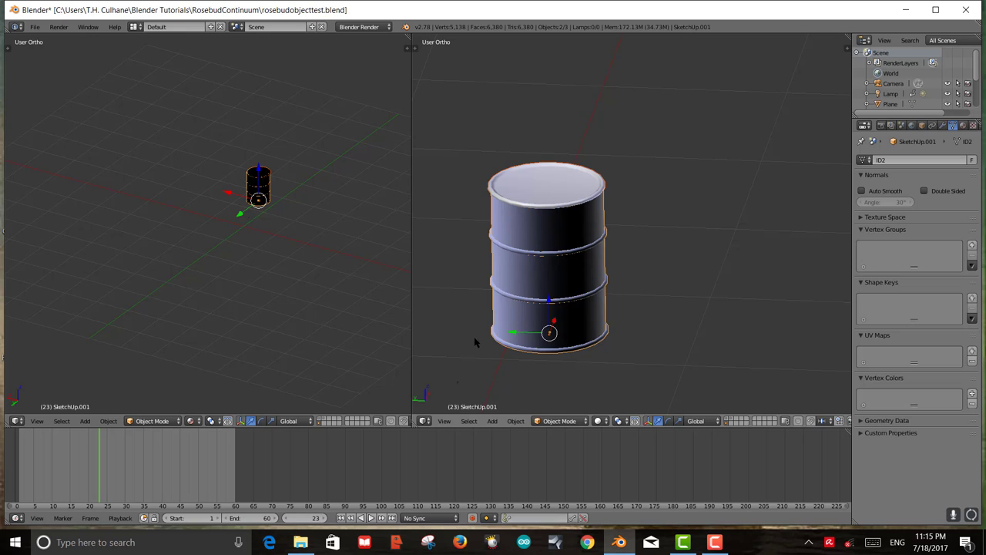
left_click(515, 421)
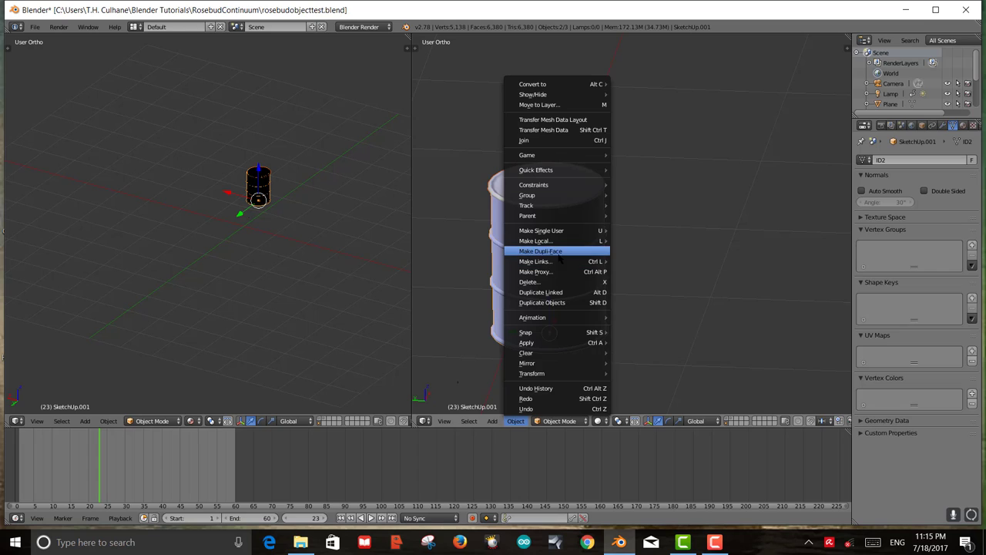
mouse_move(548, 198)
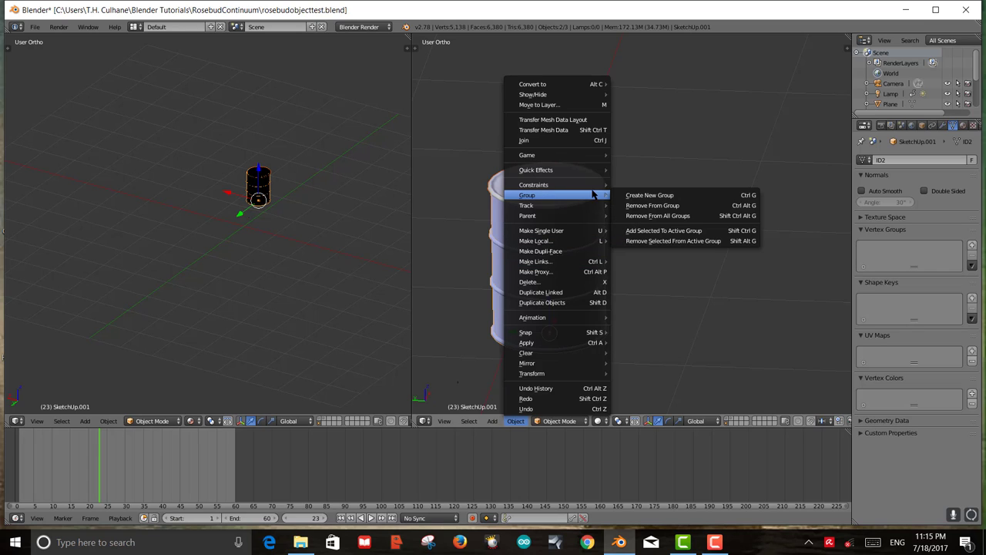
left_click(652, 197)
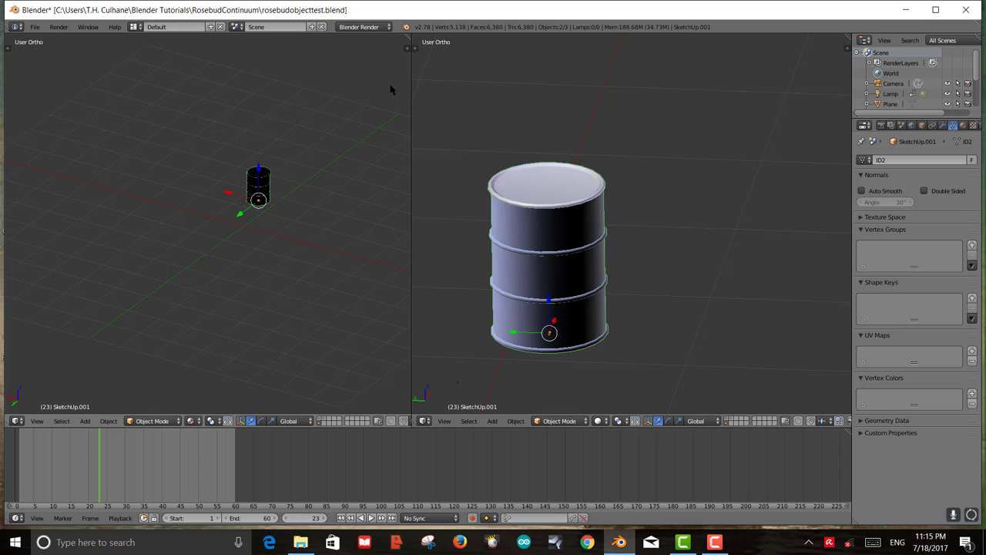
left_click(409, 47)
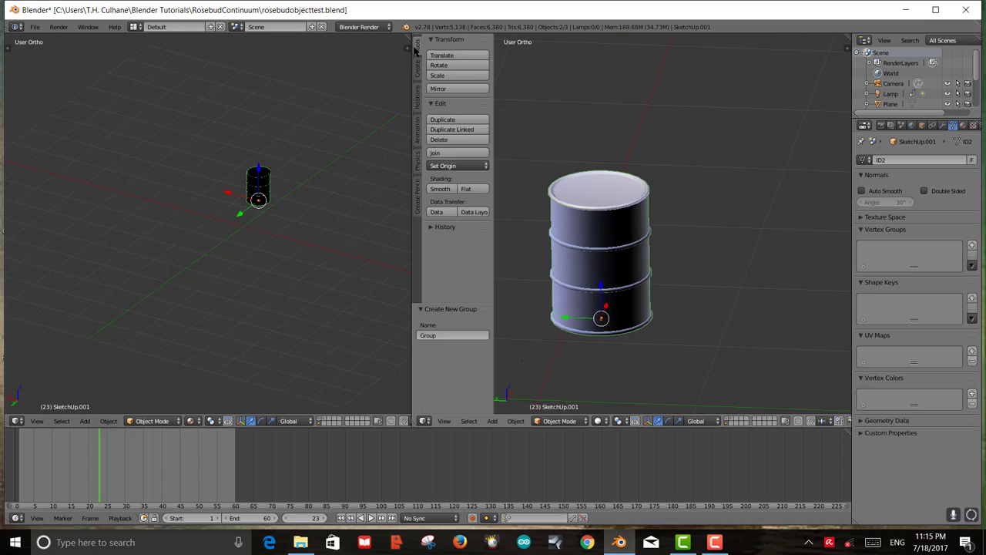
left_click(446, 334)
type("b")
key("Return")
- Test whether the grouped barrel body and lid move together, without keeping any movement
right_click(611, 291)
key("g")
key("Escape")
right_click(597, 205)
key("g")
key("Escape")
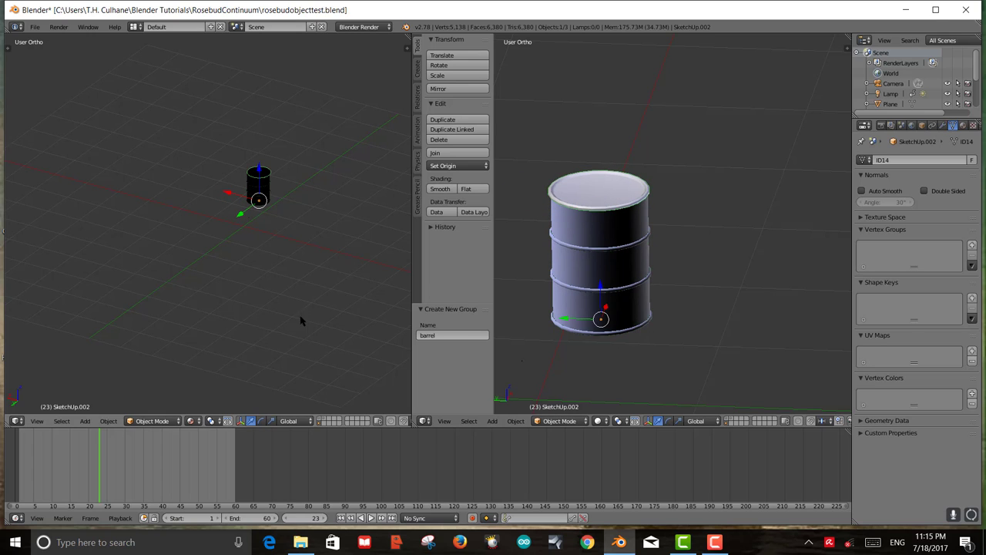
right_click(605, 263)
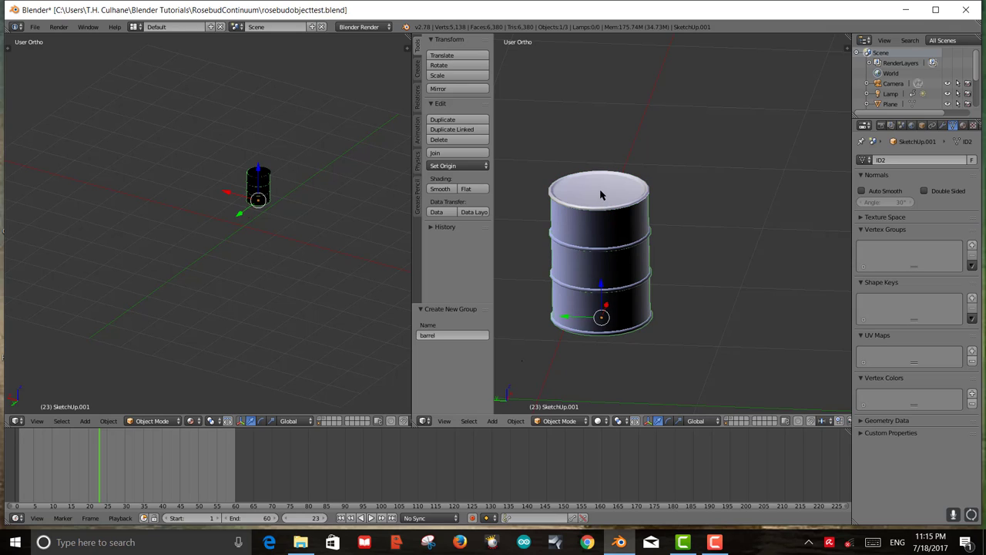
- Select everything to reveal hidden origins, and delete the stray leftover mesh object below the barrel
key("a")
key("a")
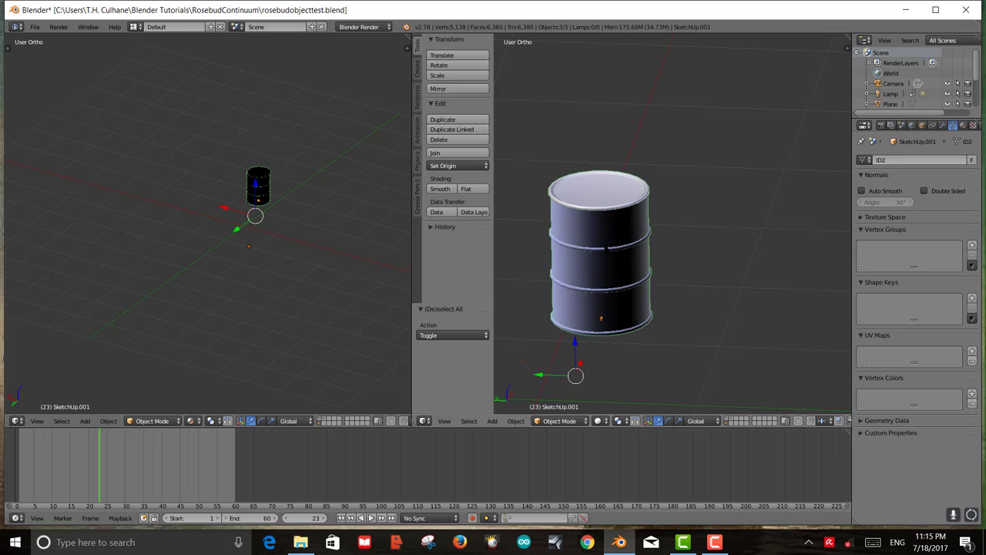
scroll(246, 213, "up", 2)
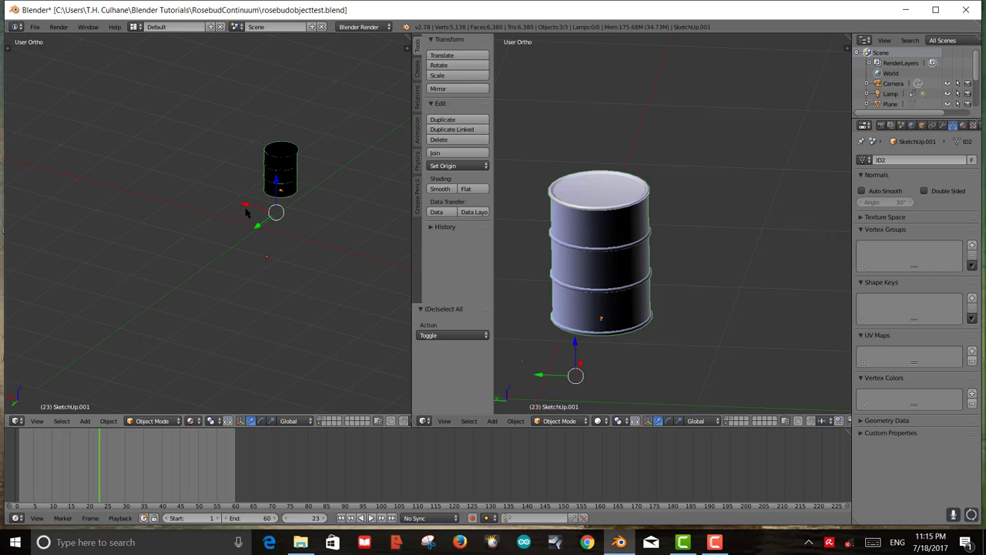
right_click(266, 264)
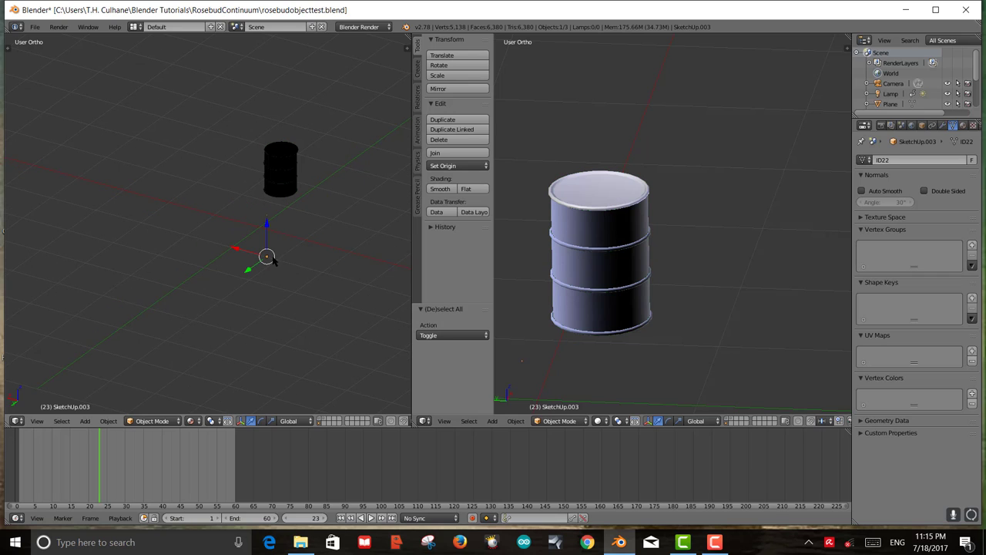
key("x")
left_click(270, 257)
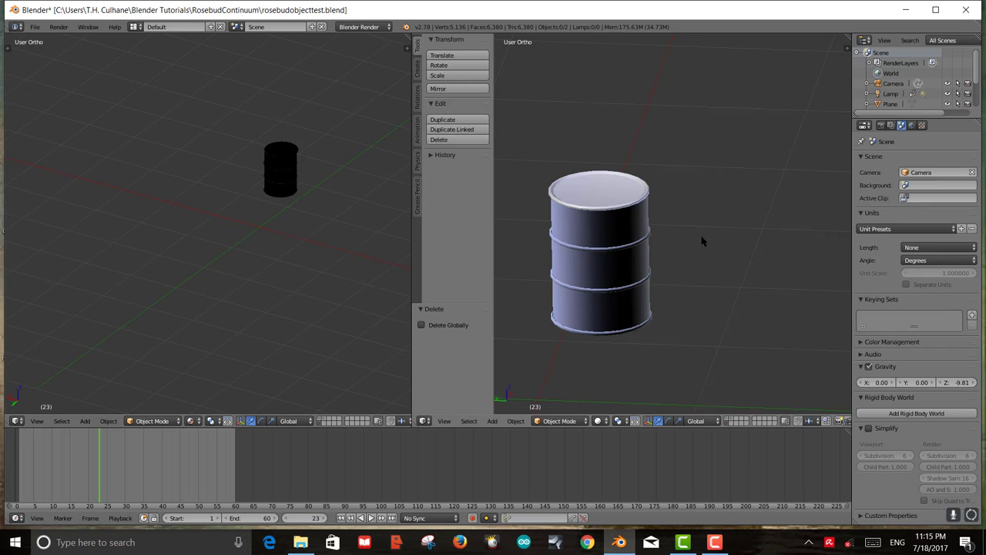
- Move the barrel body and lid to layer 1 and show that layer with the property map
right_click(582, 231)
right_click(591, 203, "shift")
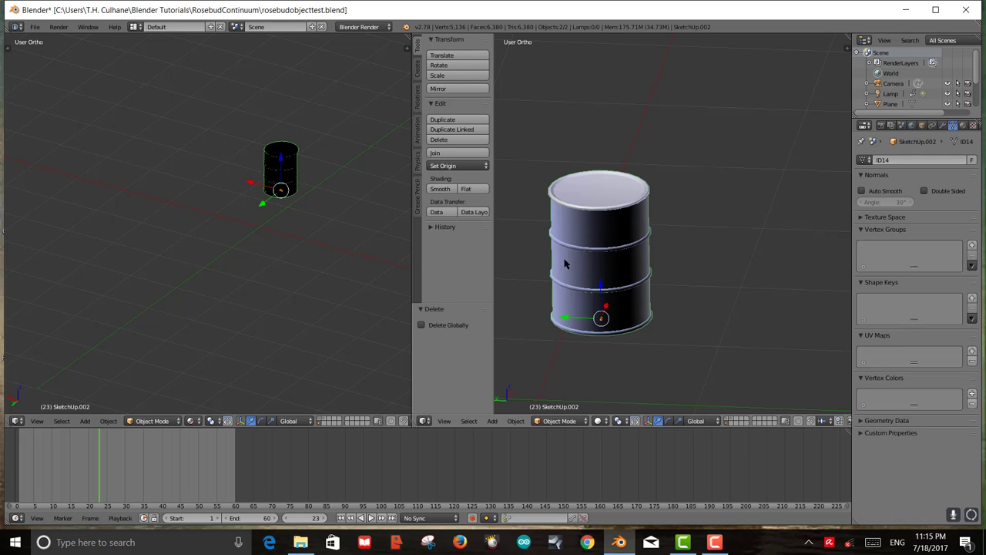
key("m")
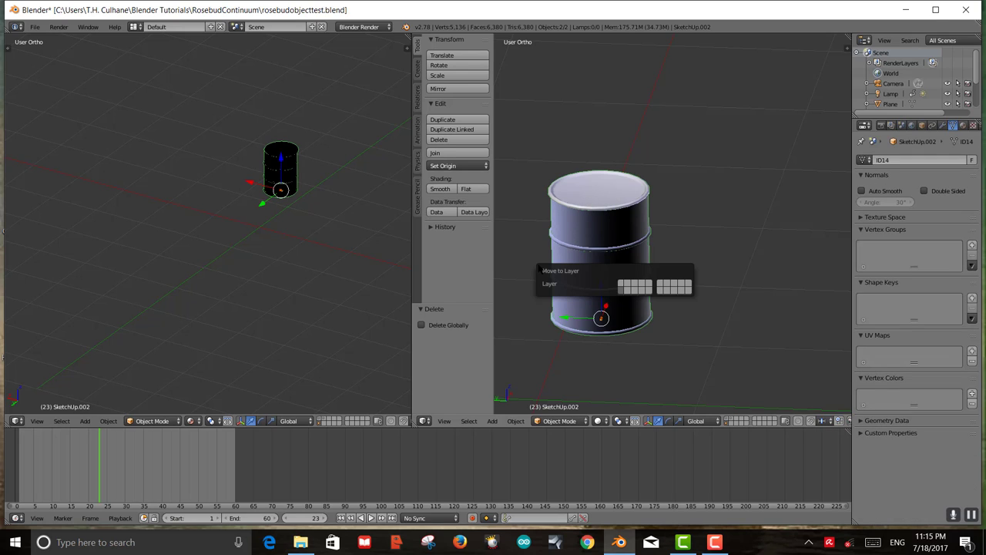
left_click(621, 286)
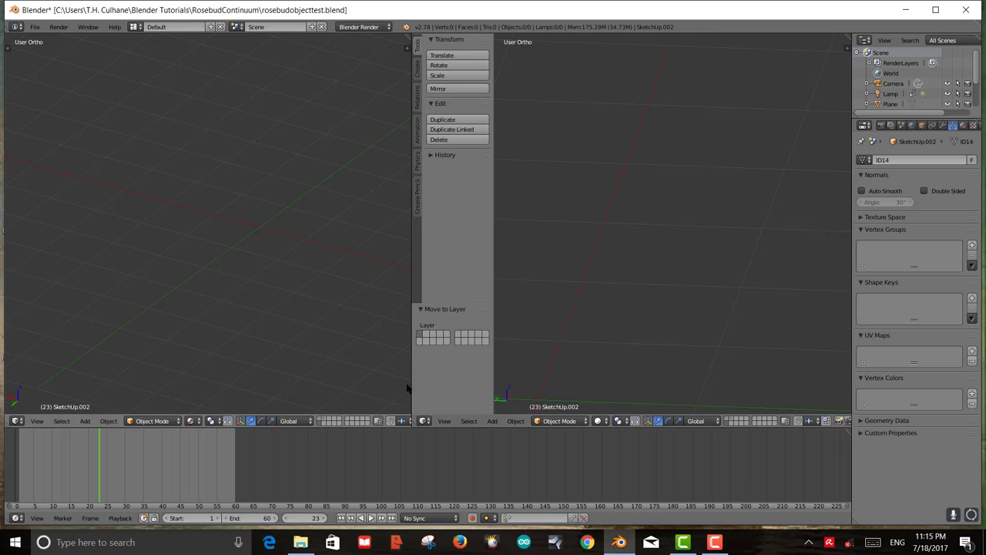
left_click(324, 421)
scroll(524, 329, "down", 4)
key("KP_4")
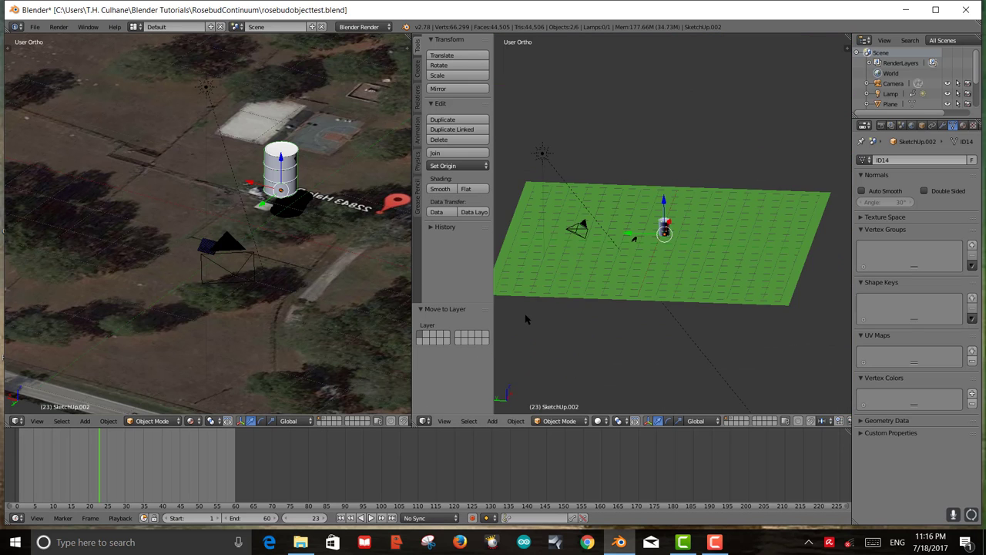
key("KP_2")
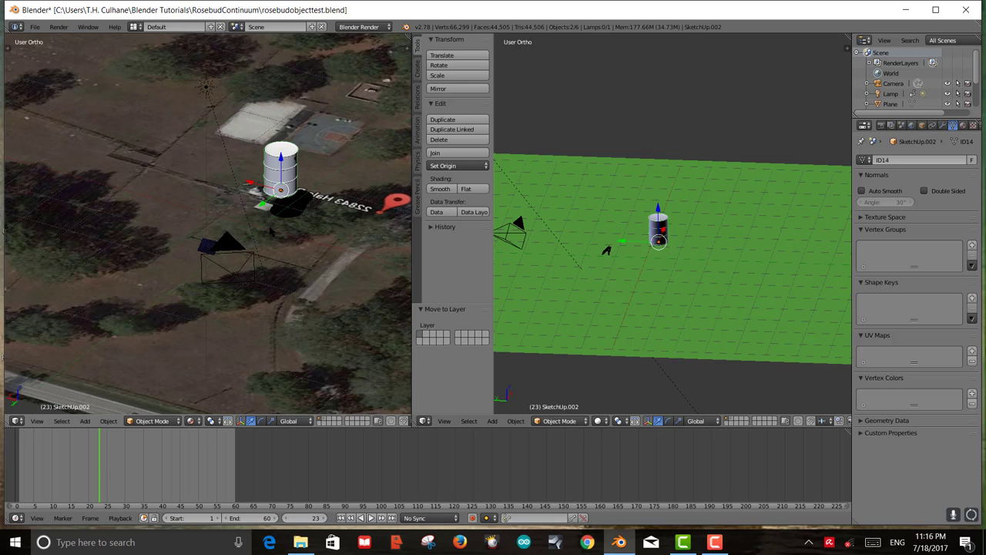
- Move the barrel across the map toward the solar panel, by about 1.6 in X, 1.34 in Y and -0.61 in Z
key("g")
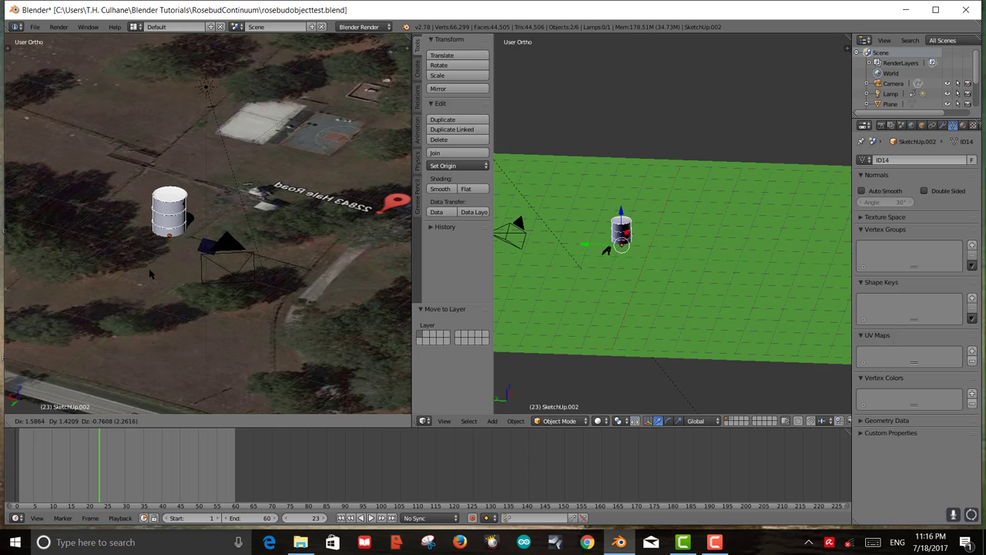
left_click(151, 273)
scroll(227, 296, "up", 4)
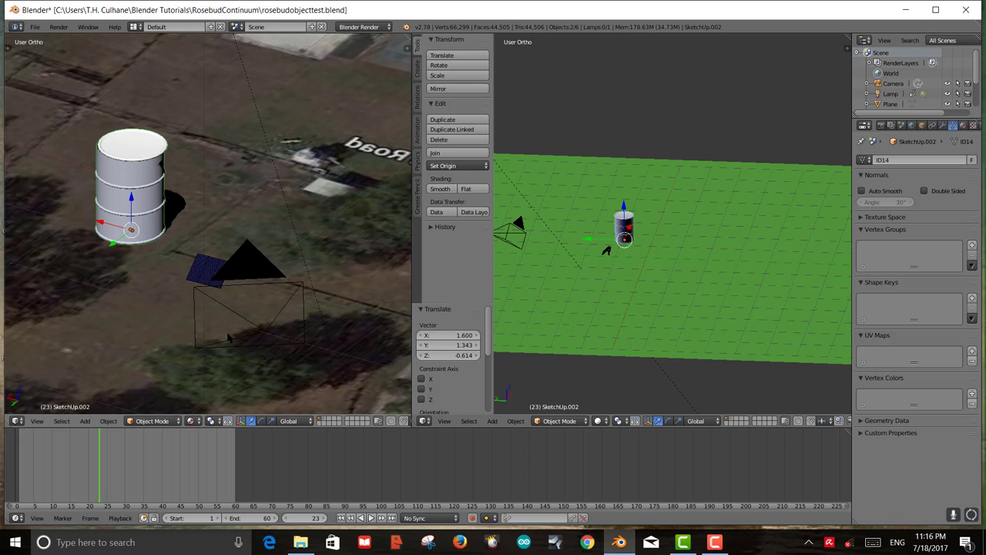
middle_click_drag(228, 331, 320, 312, "shift")
scroll(701, 352, "up", 3)
scroll(711, 319, "down", 3)
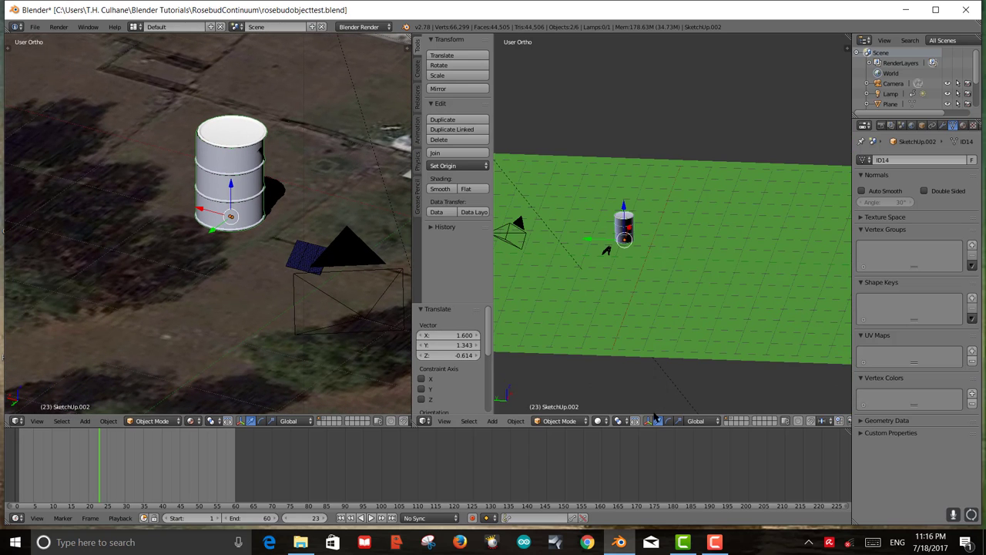
- Compare Material and Solid shading in the green-ground view, and leave it on Material
left_click(607, 422)
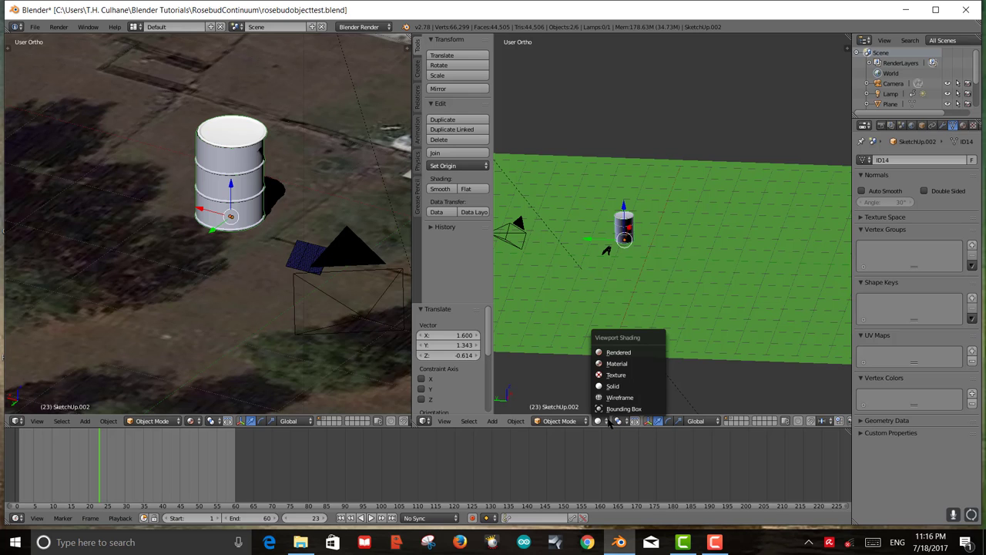
left_click(609, 364)
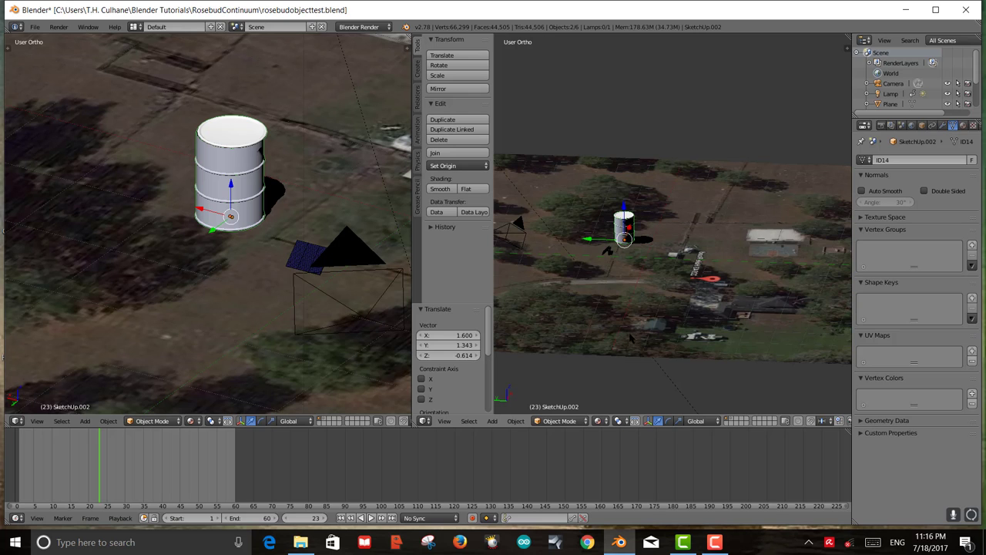
left_click(601, 420)
left_click(606, 389)
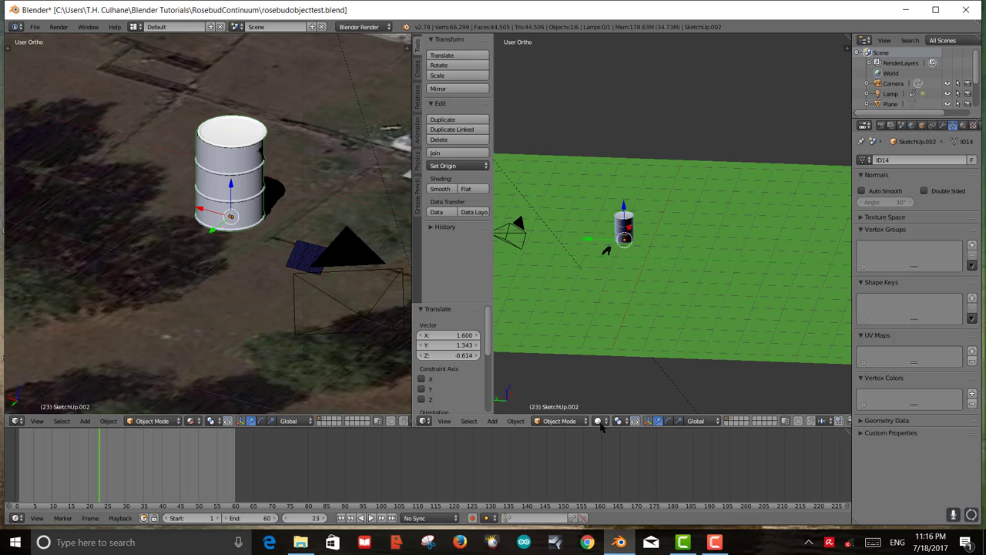
left_click(599, 420)
left_click(608, 362)
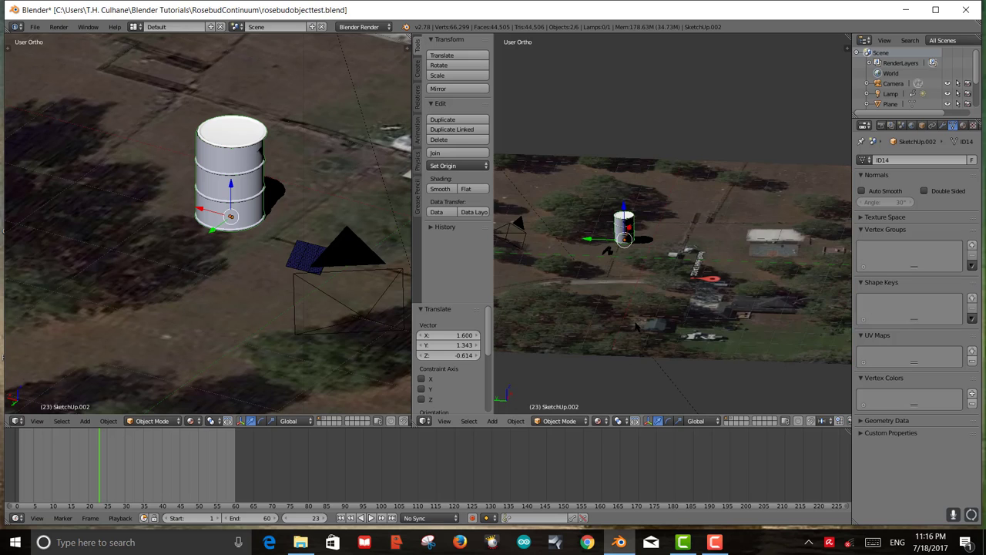
- Scale the barrel body and lid down uniformly to about 0.191 to suit the solar panel's size
scroll(651, 257, "up", 2)
middle_click_drag(293, 265, 281, 242)
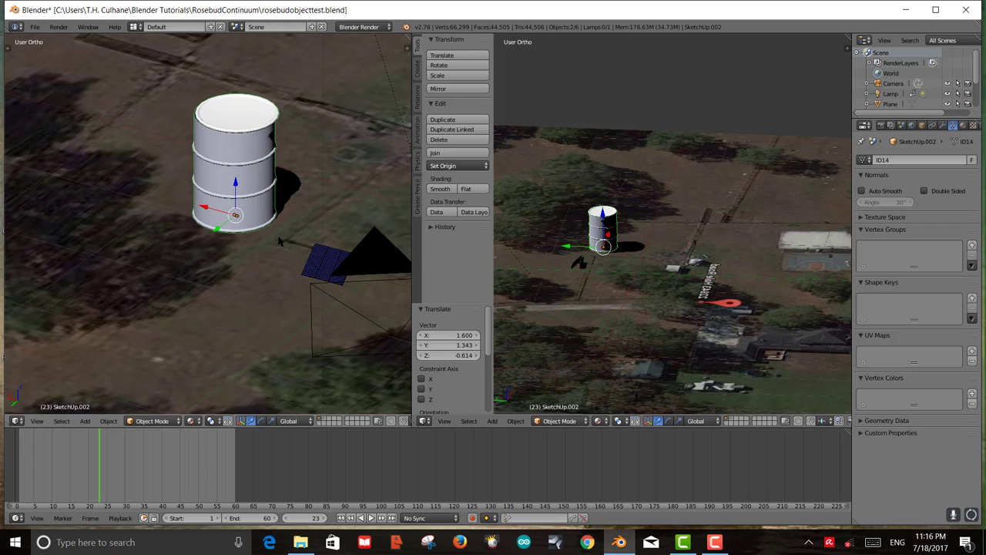
middle_click_drag(287, 280, 310, 255)
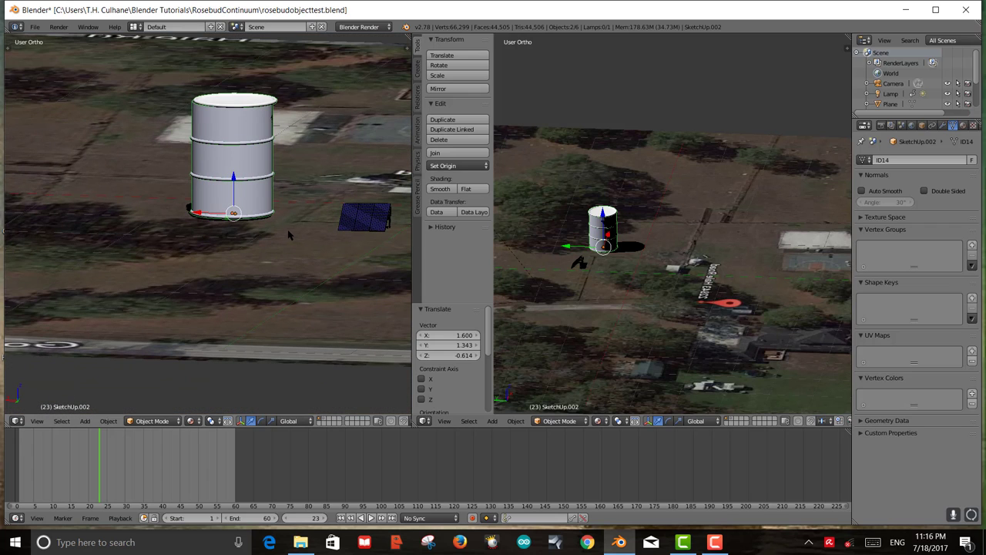
key("s")
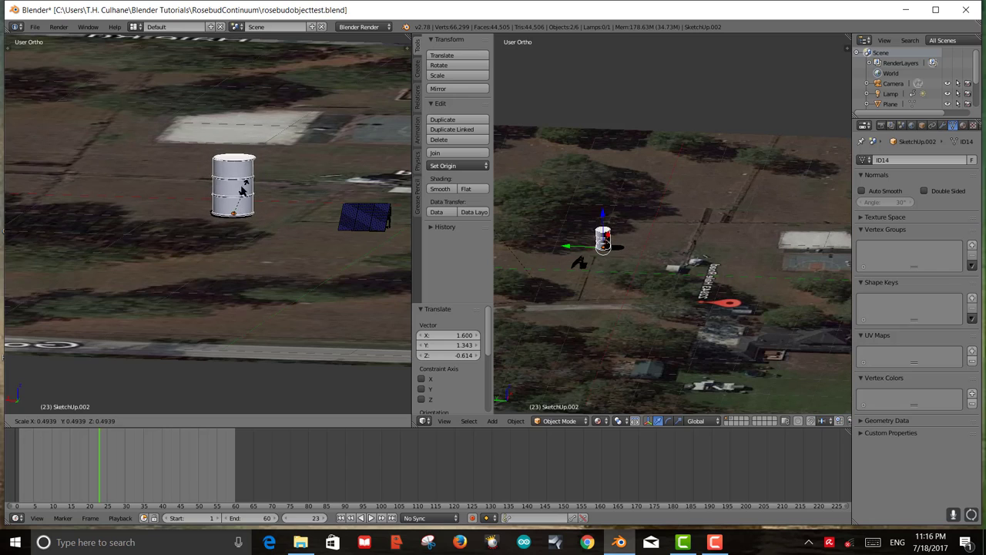
left_click(245, 211)
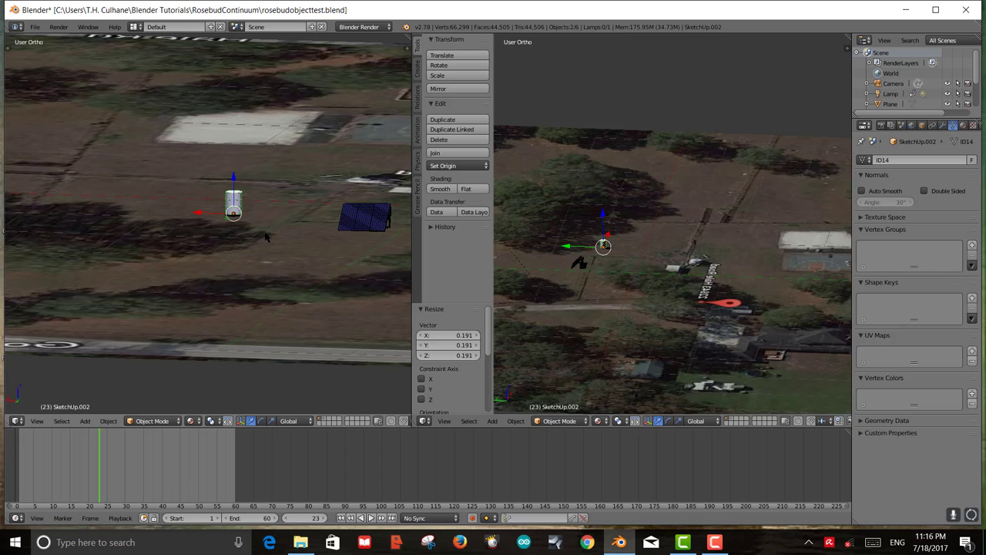
- Move the small barrel close to the solar panel, about -0.53 in X and -0.11 in Y, and check its position from the top
key("g")
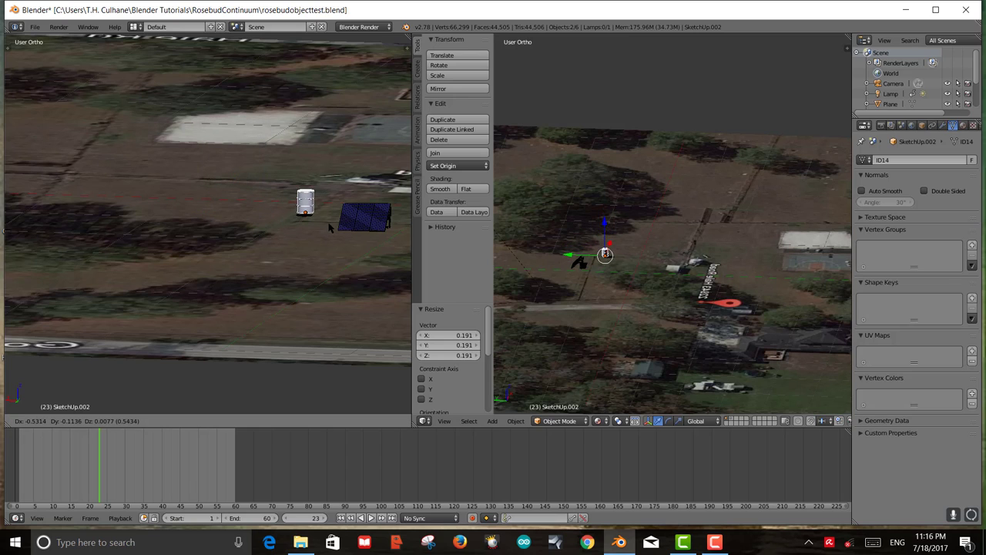
left_click(335, 248)
key("KP_Decimal")
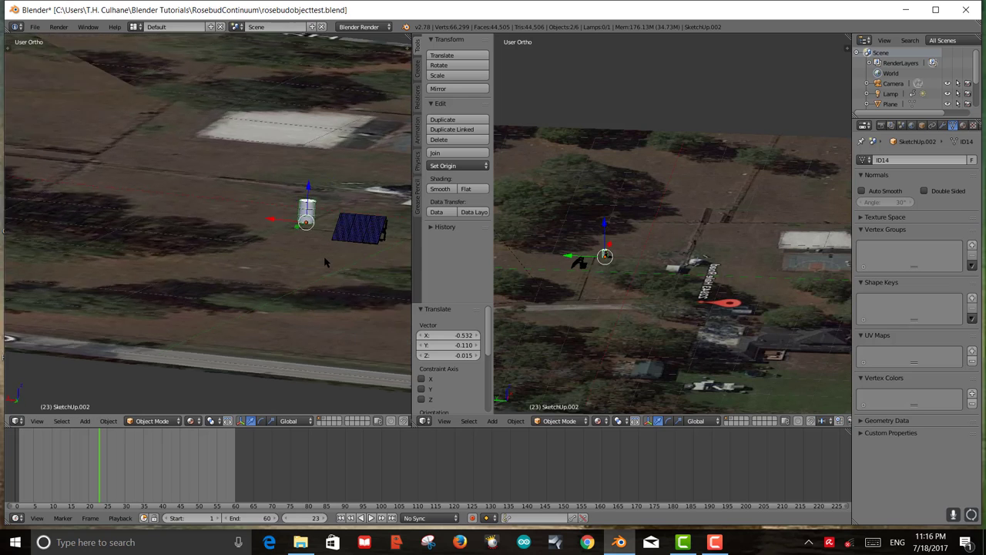
key("KP_7")
middle_click_drag(216, 293, 370, 282, "shift")
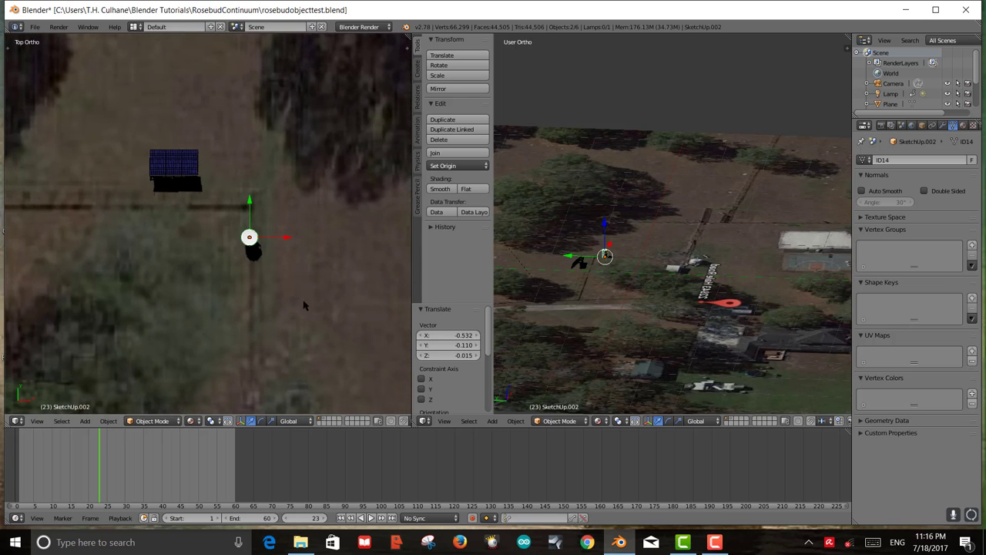
- Move the barrel body and lid right beside the solar panel, by about -0.266 in X and 0.522 in Y
scroll(275, 277, "up", 4)
key("g")
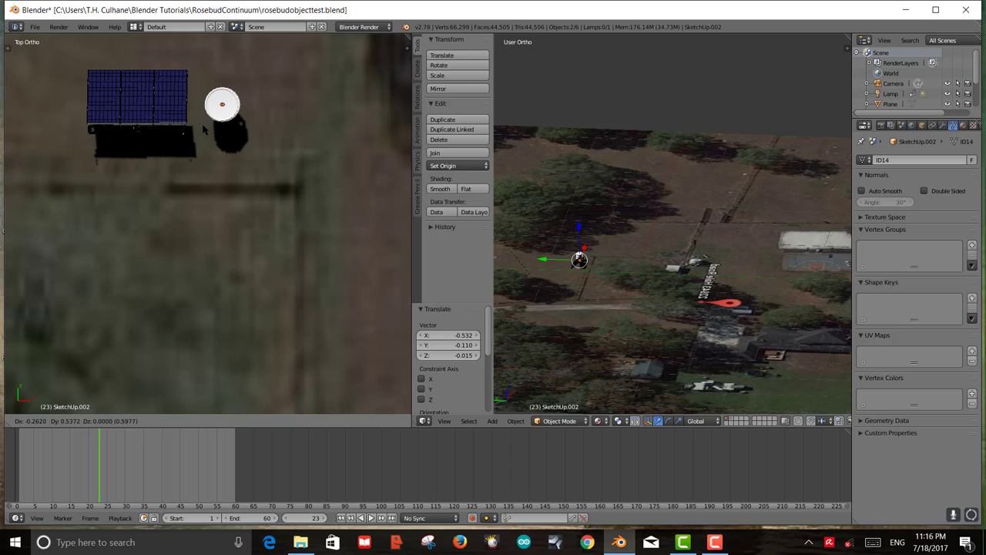
left_click(204, 134)
- Scale the barrel body and lid down uniformly to about 0.843, judging the size against the solar panel from the side
middle_click_drag(223, 213, 326, 206)
middle_click_drag(194, 275, 301, 168)
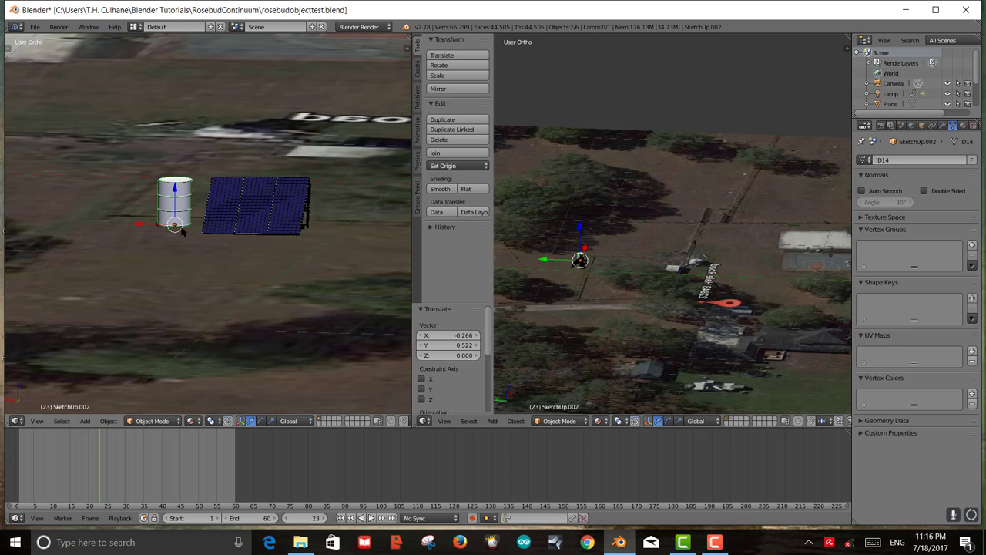
key("s")
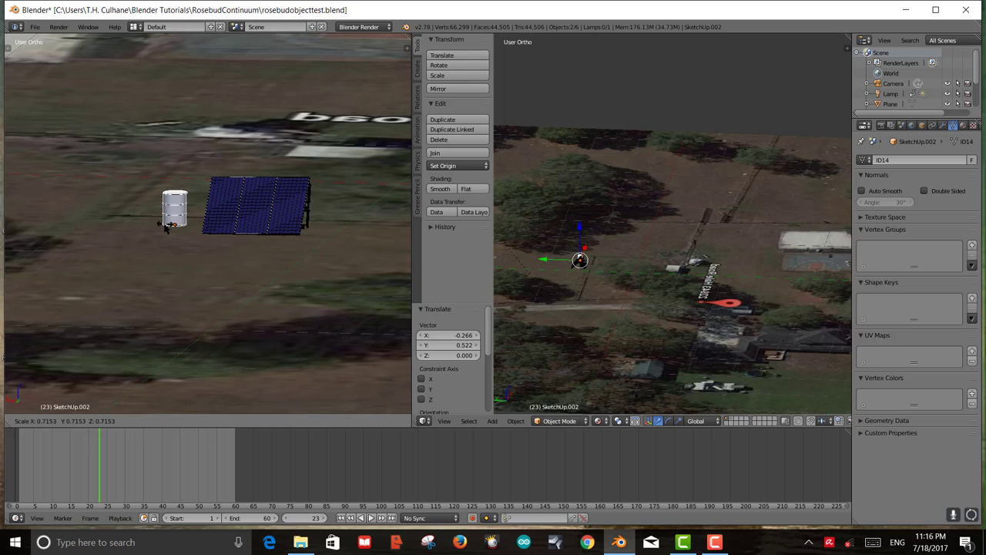
left_click(169, 219)
scroll(173, 173, "up", 2)
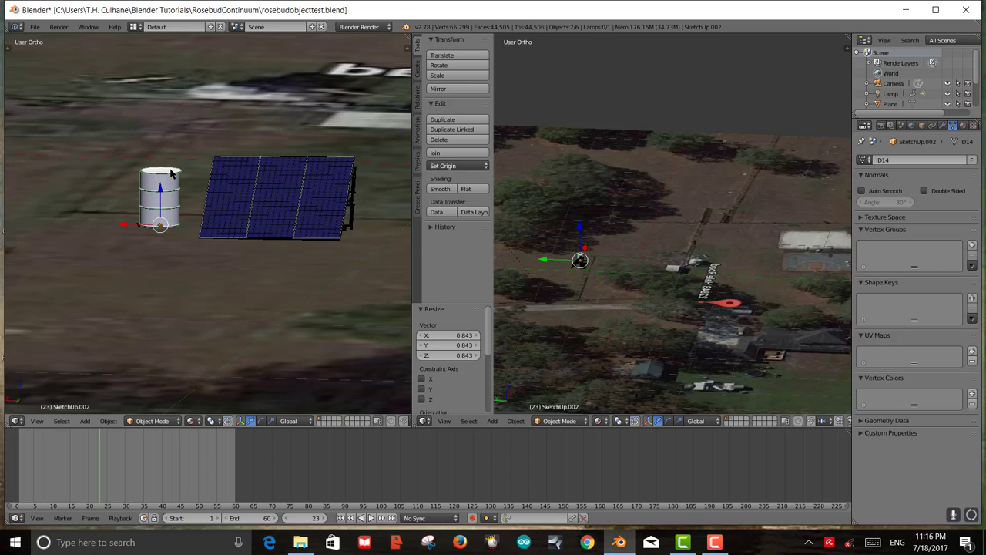
right_click(169, 177)
key("g")
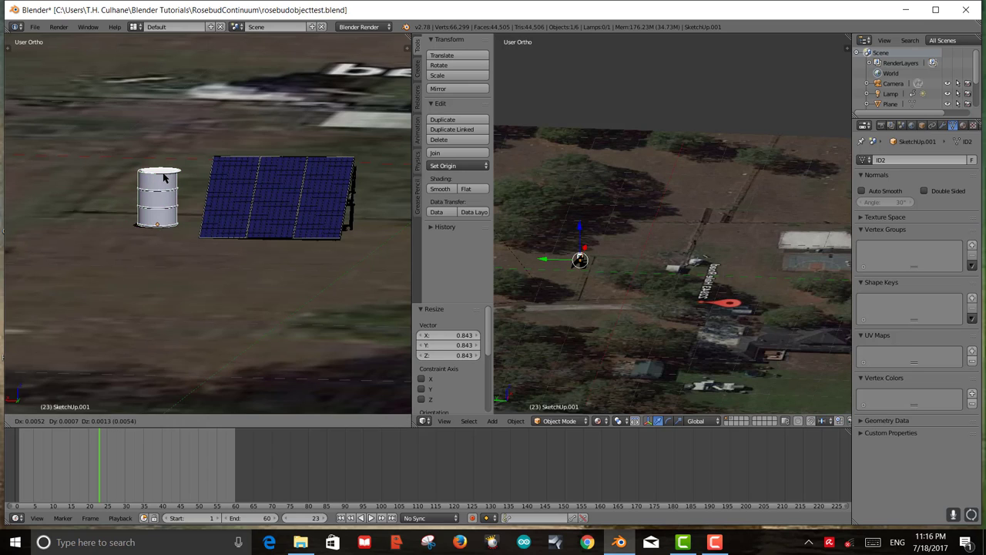
right_click(169, 178)
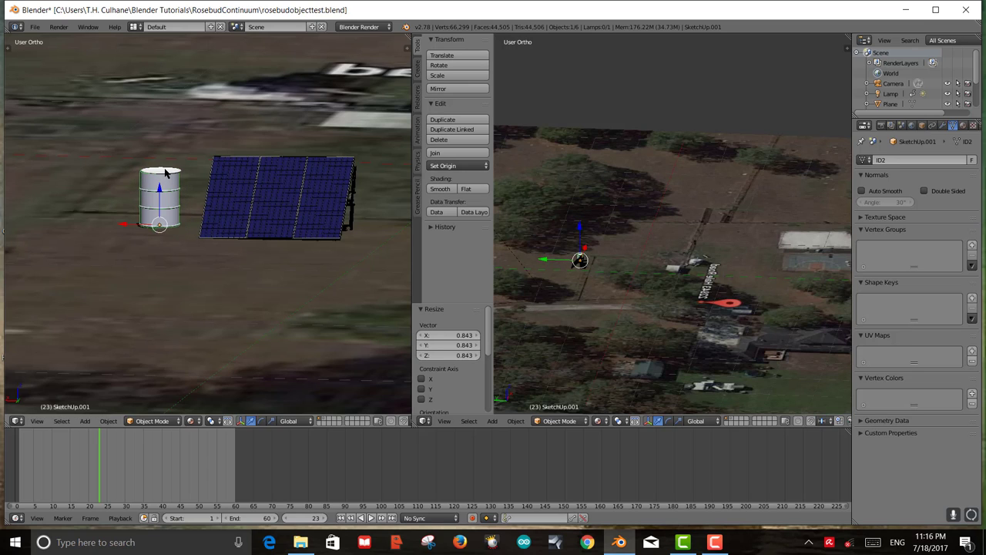
- Nudge the lid on top of the barrel by about 0.004 in X and -0.001 in Z
right_click(167, 175)
key("g")
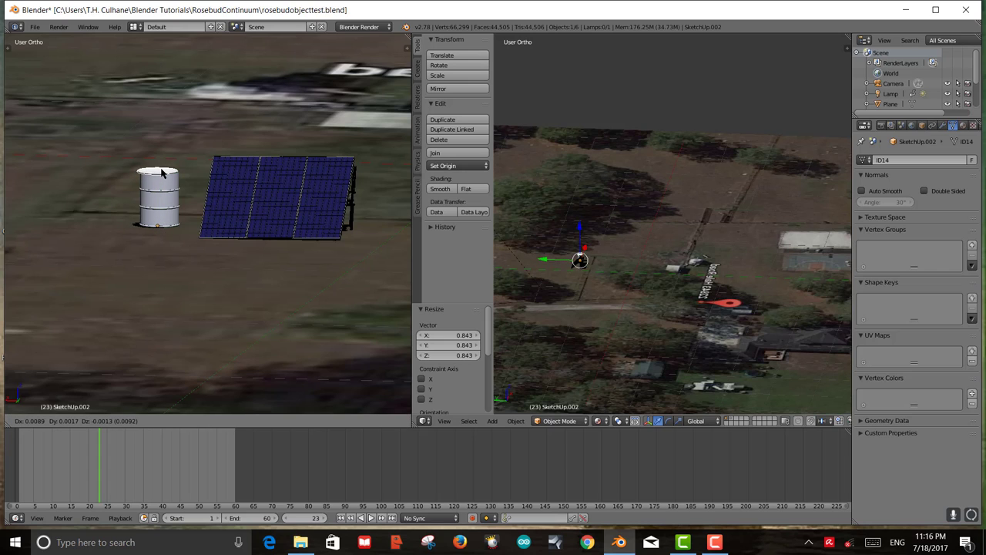
left_click(164, 175)
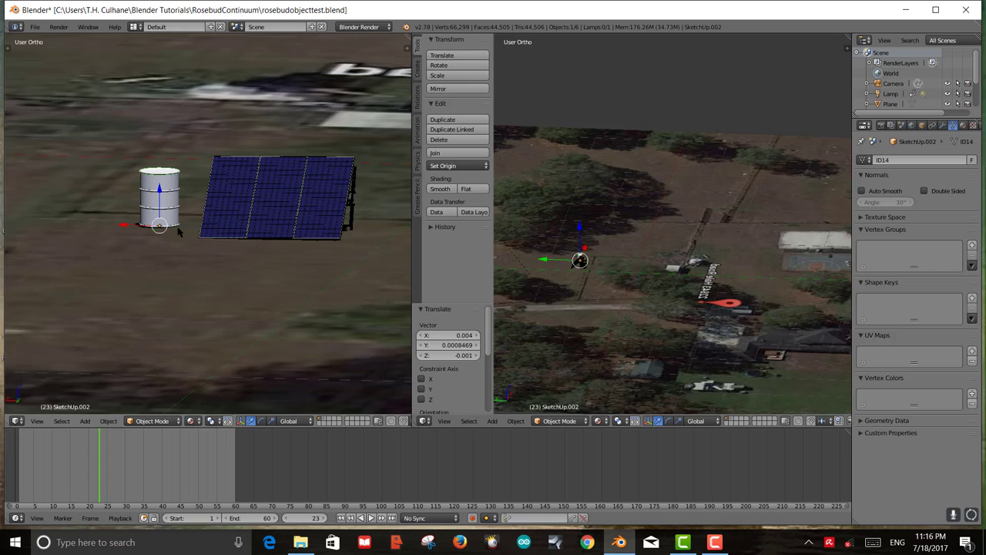
- Try to extend the lid selection to its grouped children
scroll(183, 227, "down", 2)
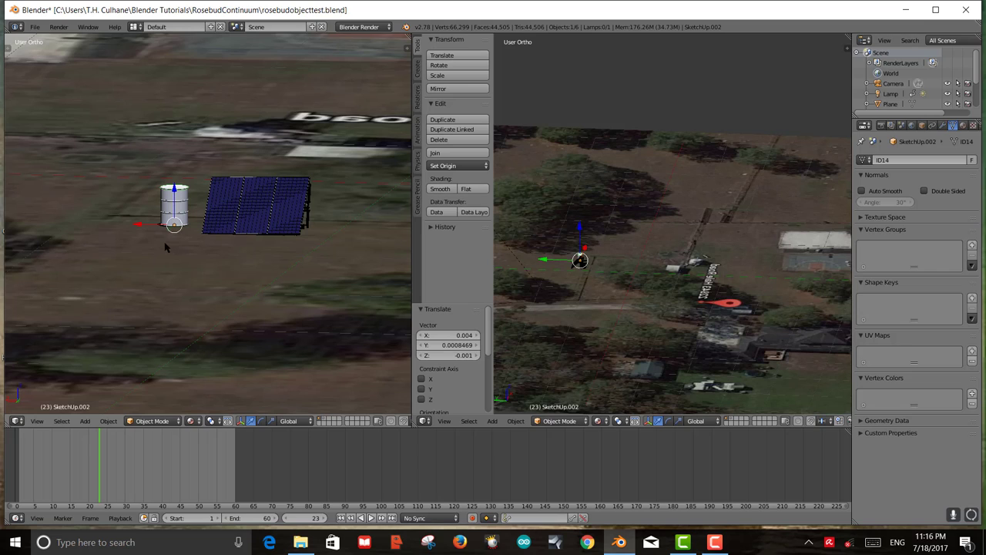
left_click(62, 421)
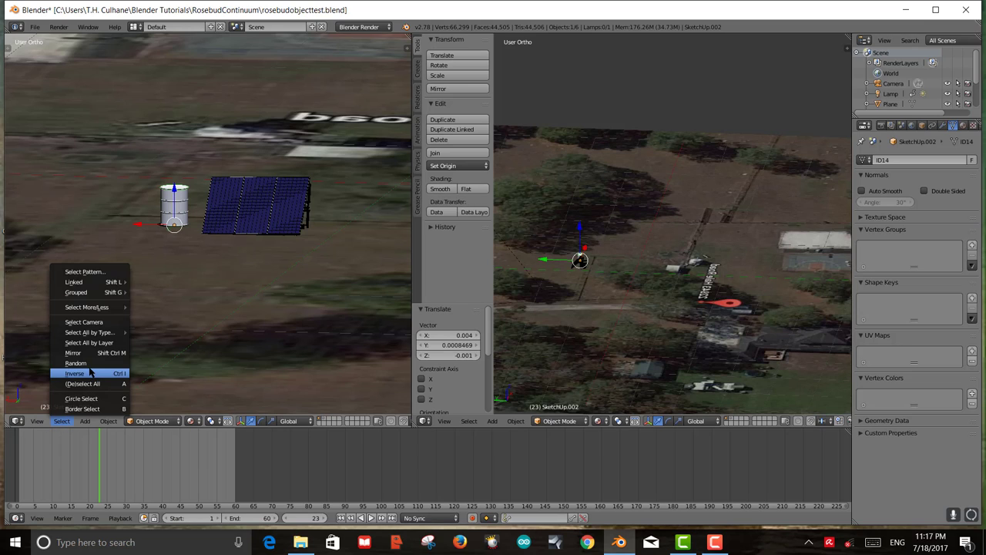
mouse_move(108, 293)
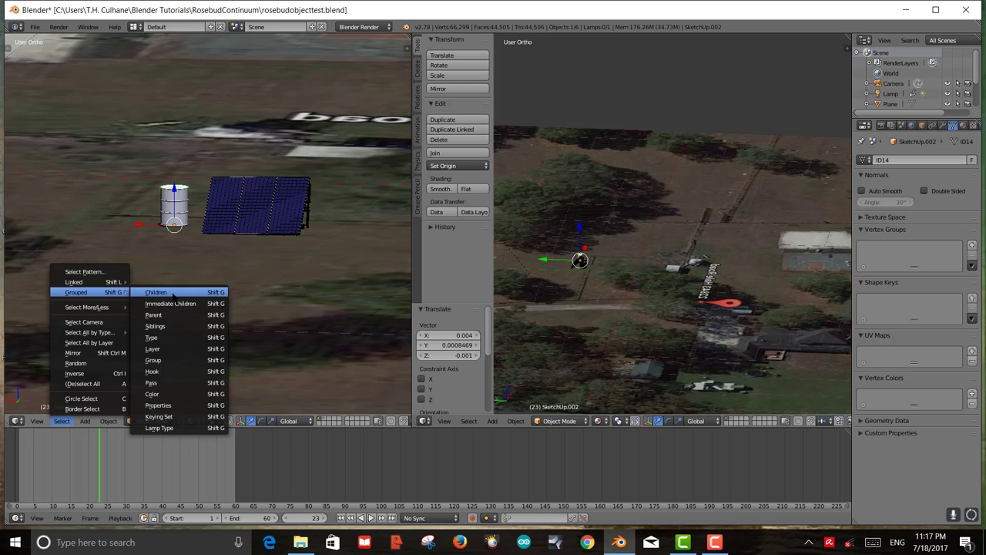
left_click(173, 293)
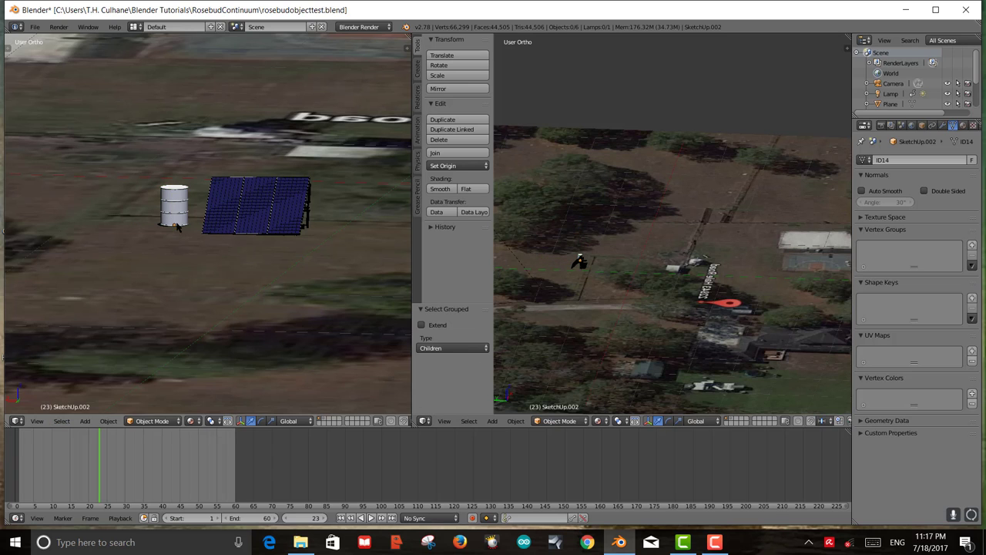
- Select the barrel body and its lid together, with the body as the active object
scroll(154, 242, "up", 5)
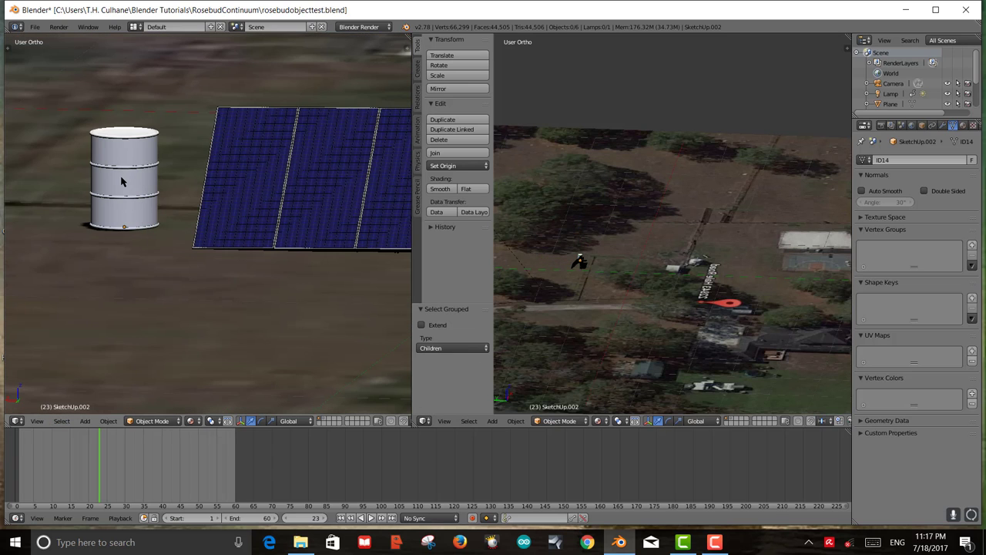
right_click(125, 168)
right_click(126, 140, "shift")
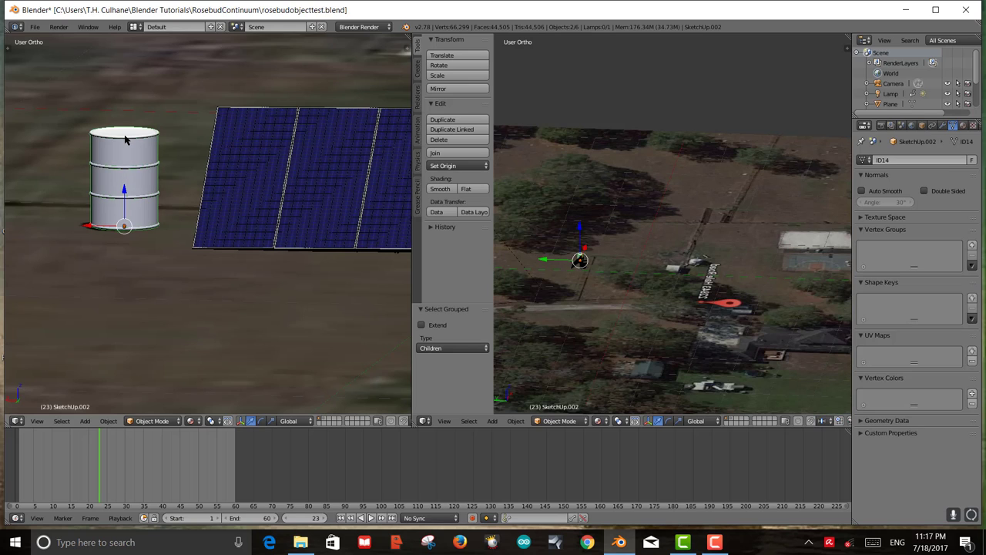
scroll(121, 233, "down", 3)
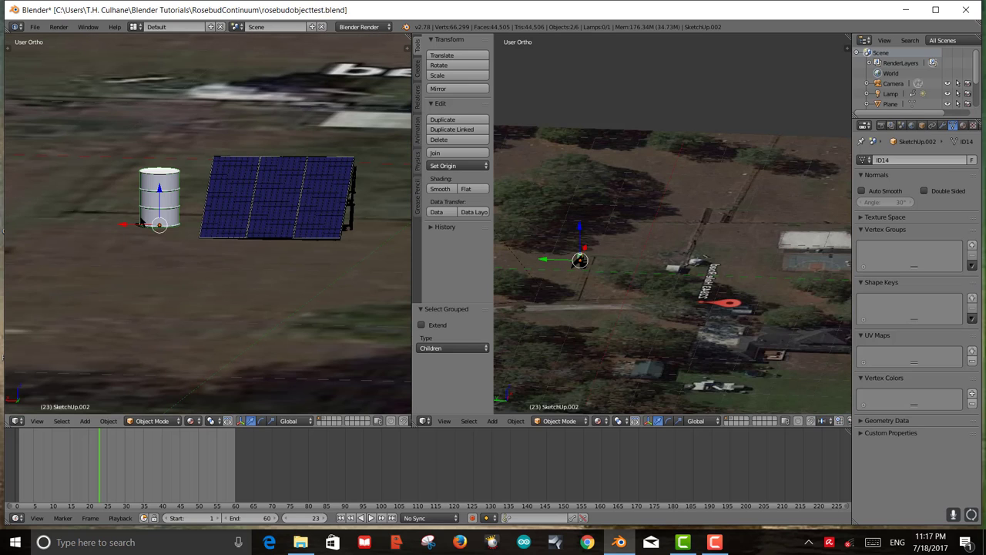
right_click(162, 173, "shift")
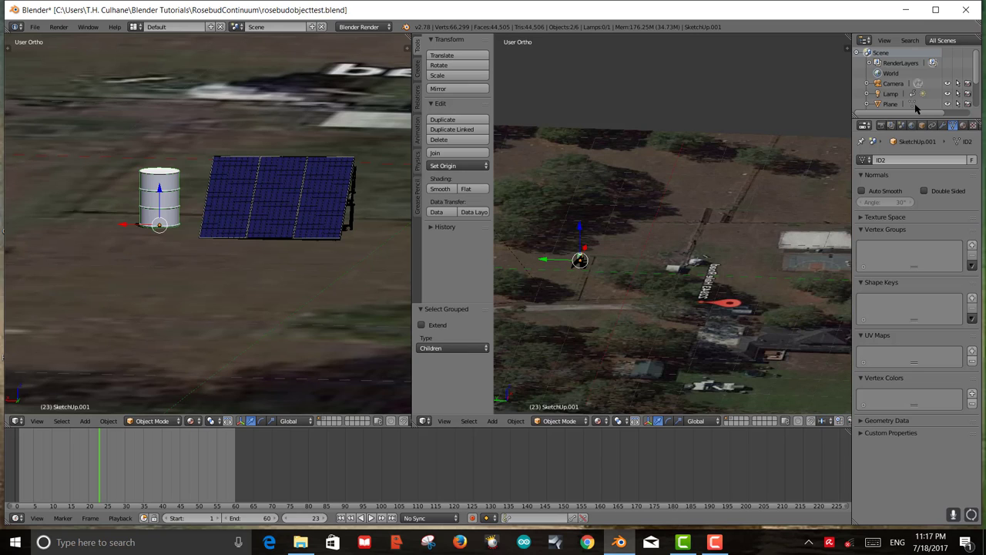
- Rename the object group_16.002 as "solar panel"
scroll(914, 104, "down", 2)
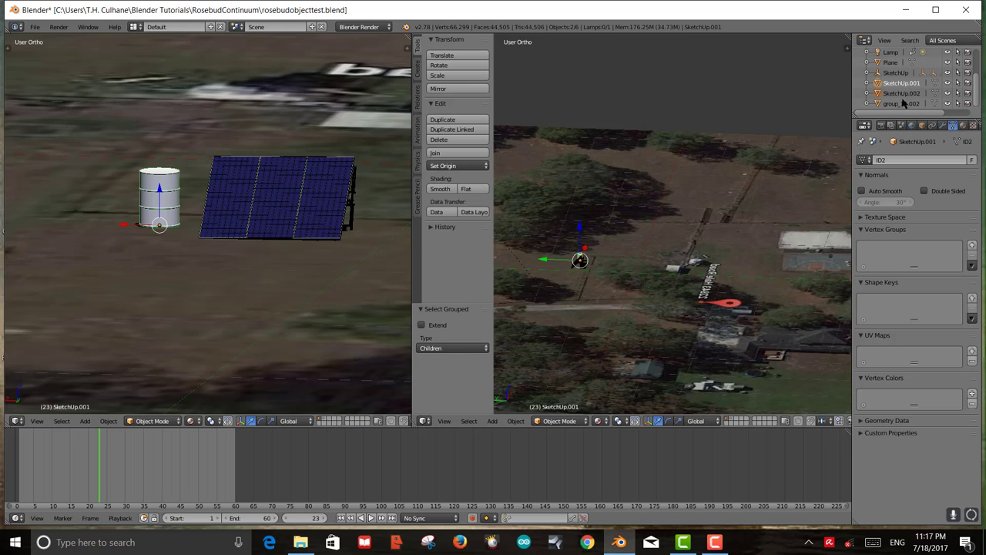
left_click(898, 105)
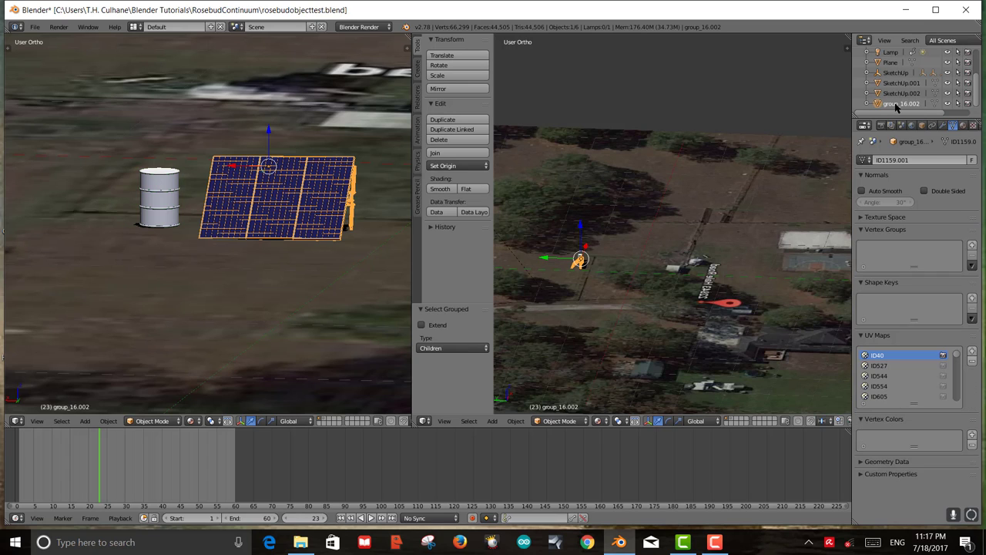
double_click(897, 104)
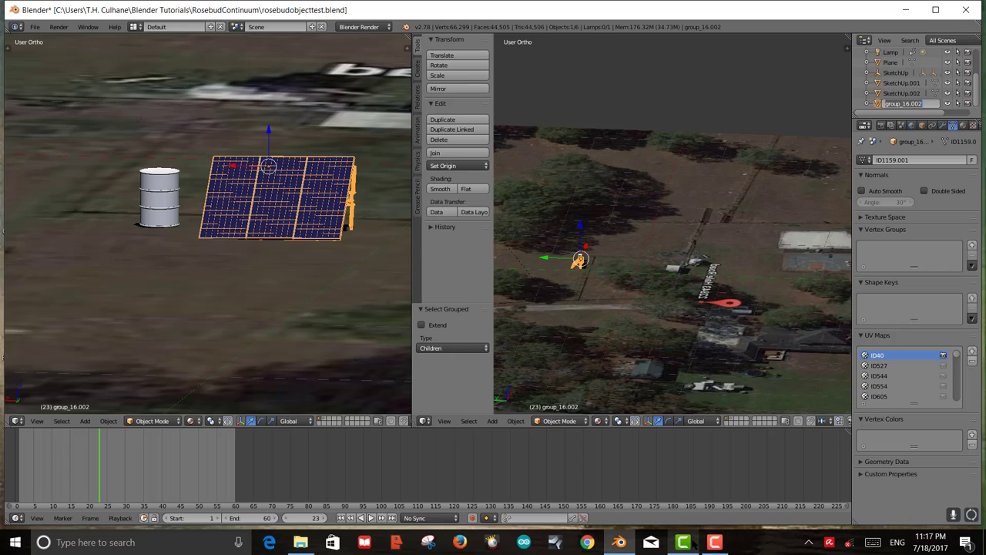
key("BackSpace")
type("solar panel")
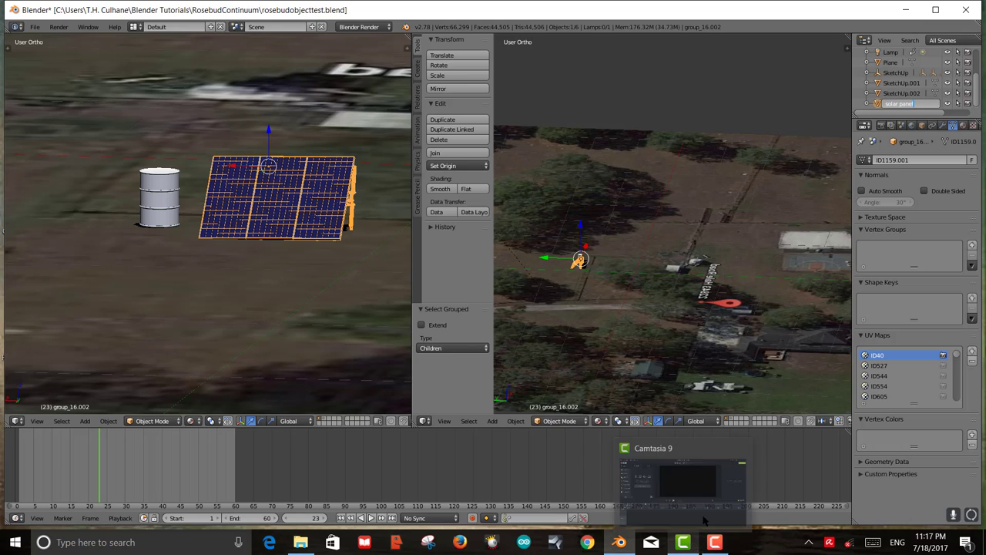
key("Return")
- Identify which part SketchUp.002 is with a cancelled trial move, and rename it as "lid"
left_click(894, 93)
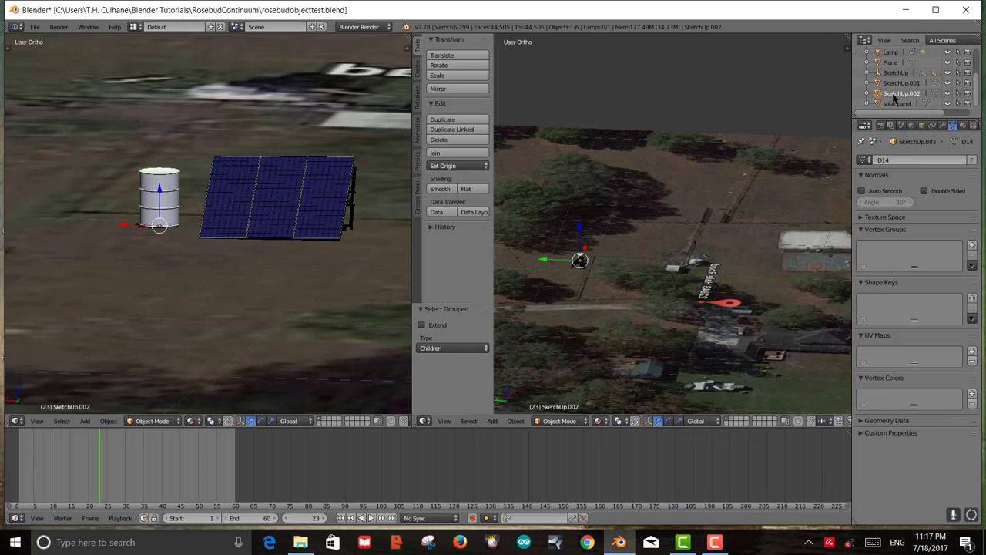
key("g")
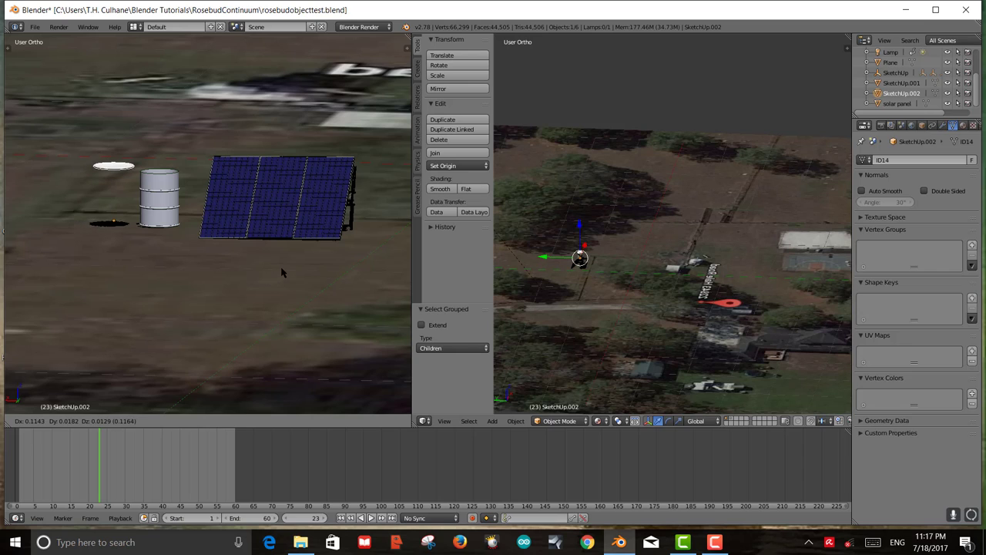
key("Escape")
double_click(900, 94)
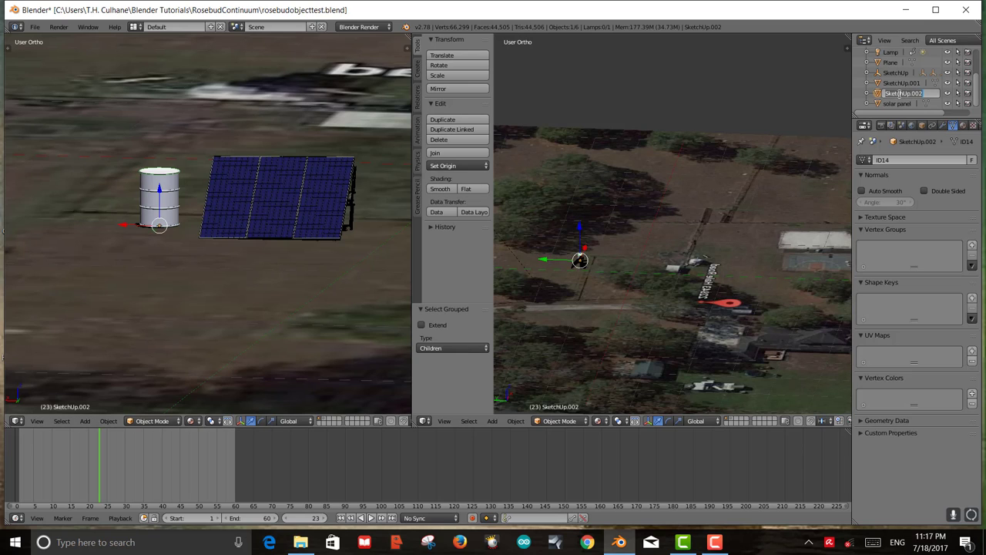
key("BackSpace")
key("Return")
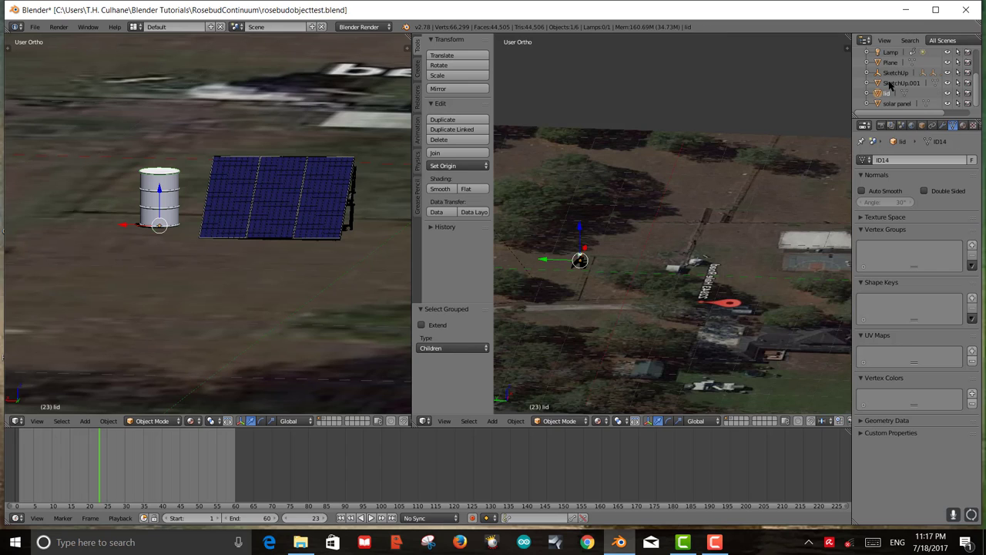
- Rename the object SketchUp.001 as "barrell"
left_click(892, 83)
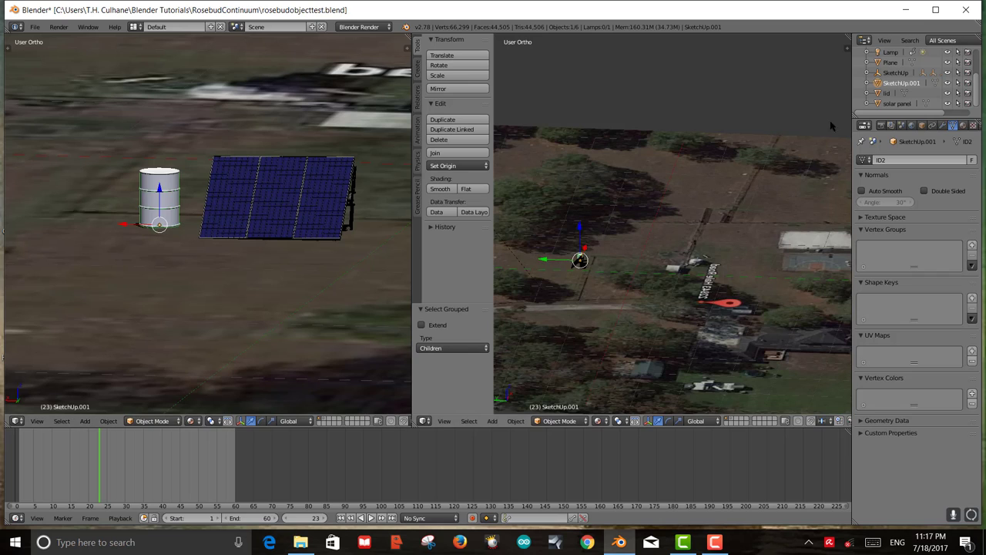
double_click(910, 83)
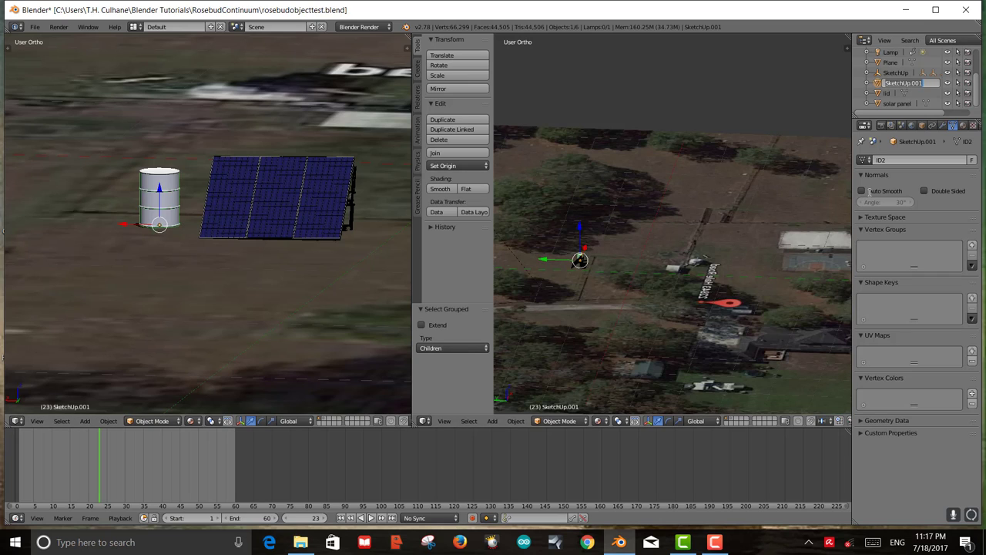
type("barrell")
key("Return")
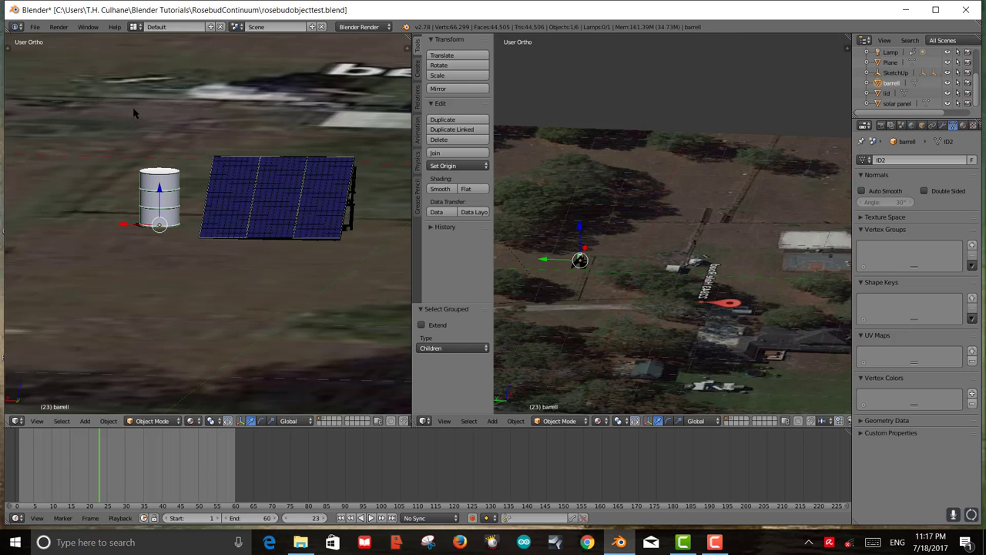
- Render frame 23 and examine the barrel and solar panel with their shadows in the rendered image
scroll(188, 197, "down", 2)
scroll(681, 262, "up", 3)
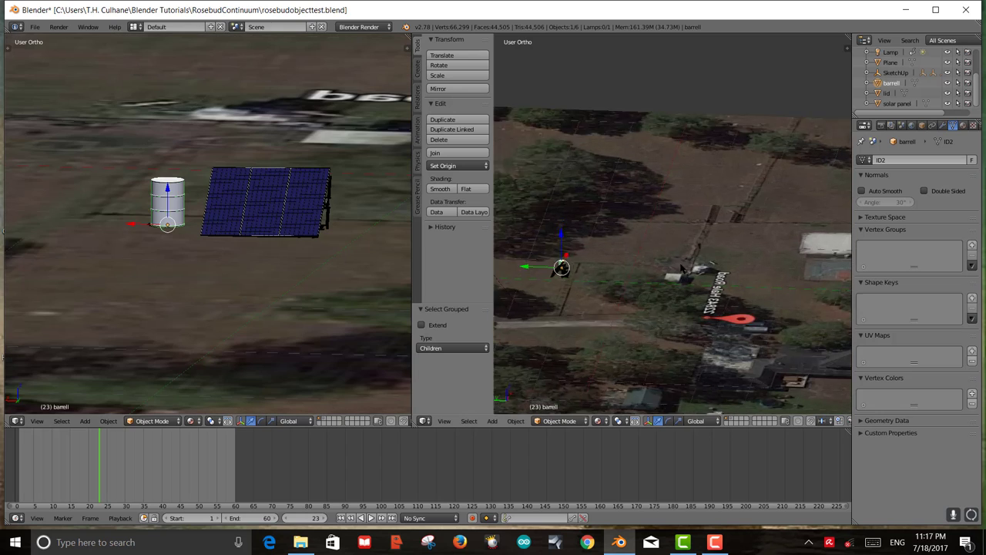
scroll(681, 262, "down", 3)
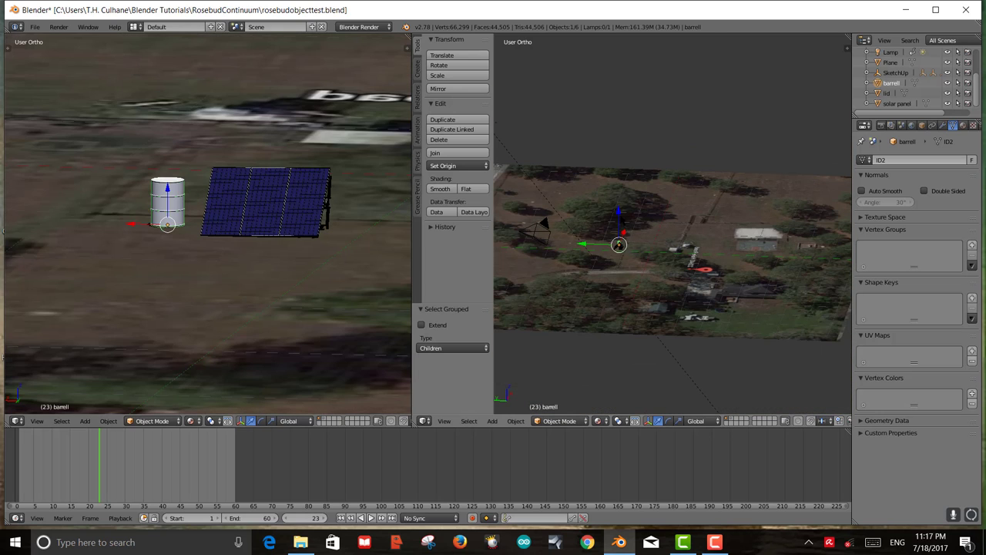
key("F12")
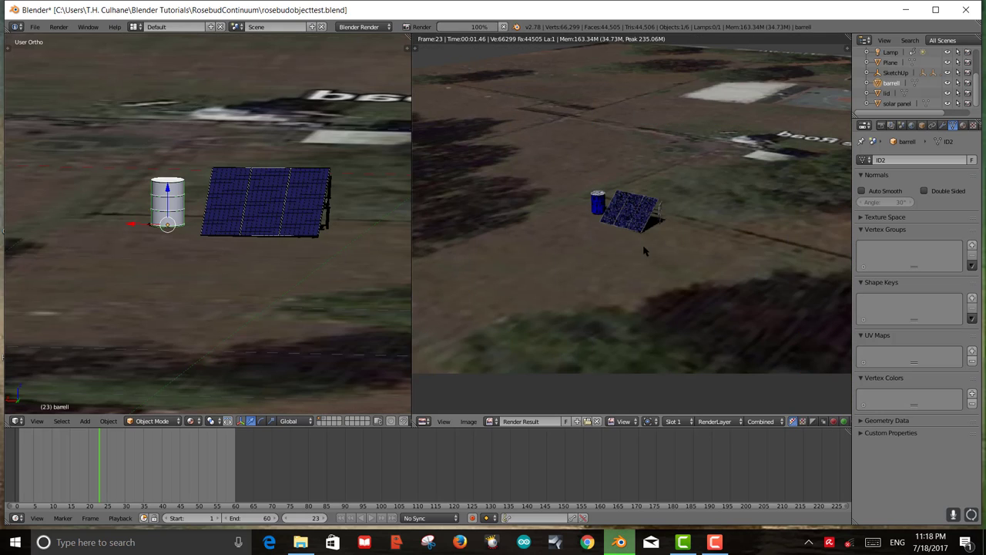
scroll(646, 251, "up", 5)
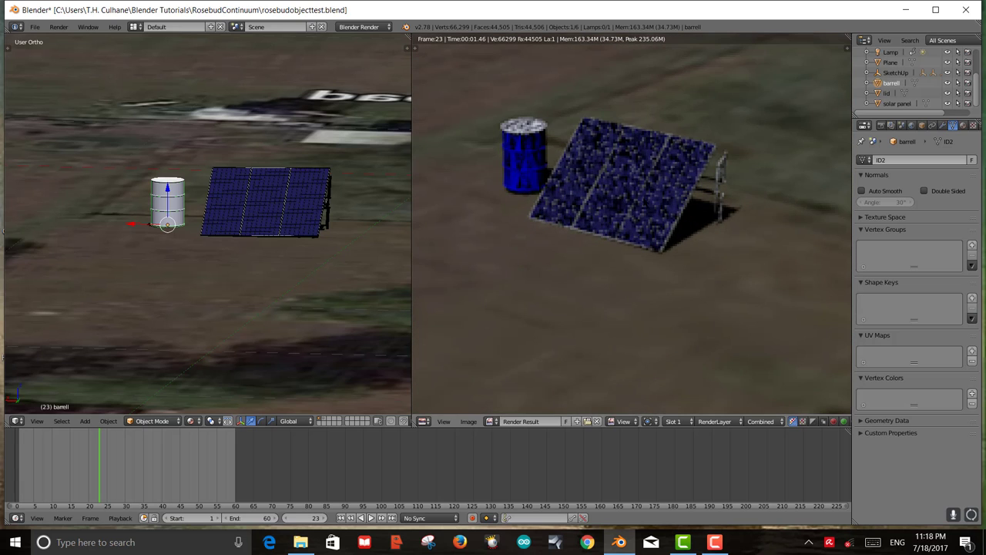
scroll(632, 224, "down", 8)
scroll(631, 223, "up", 3)
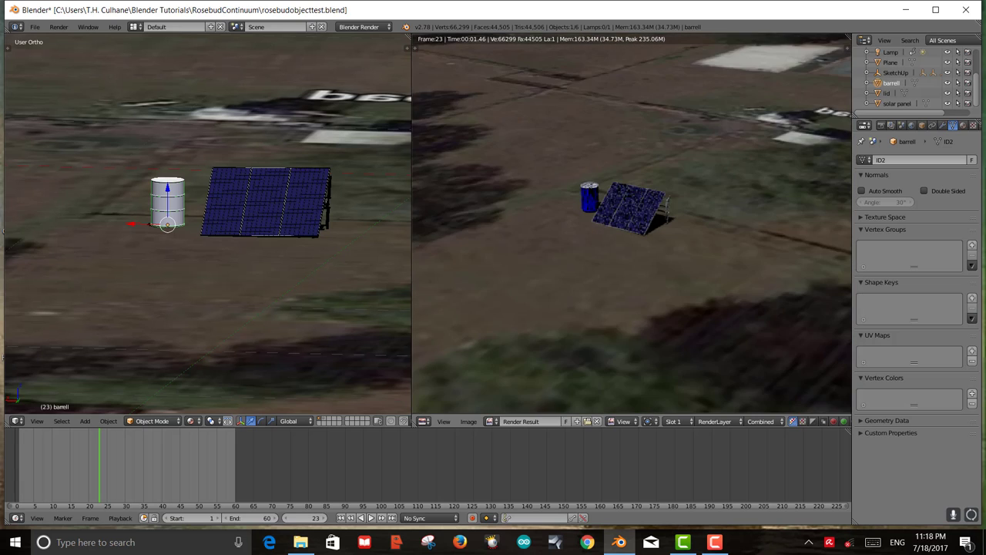
scroll(628, 222, "up", 1)
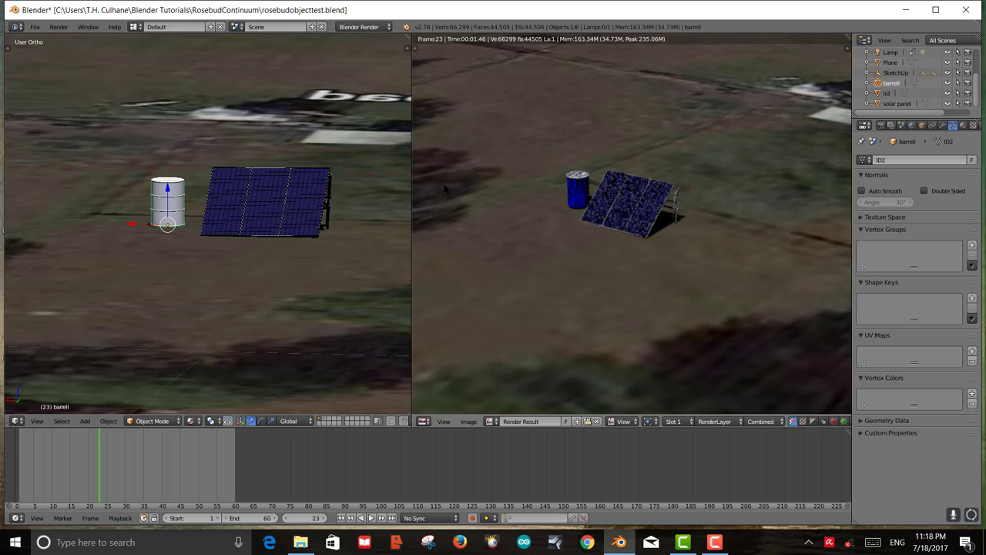
scroll(306, 202, "down", 2)
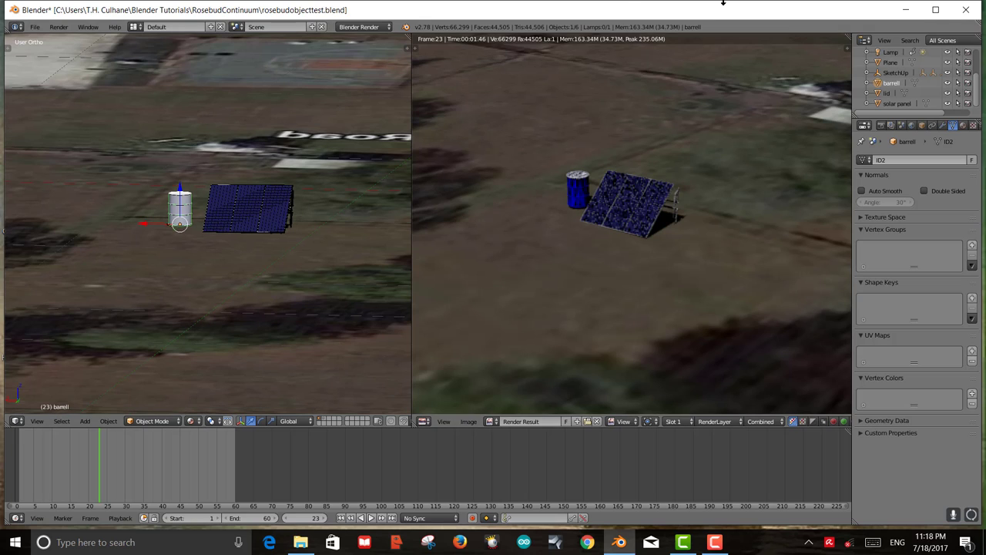